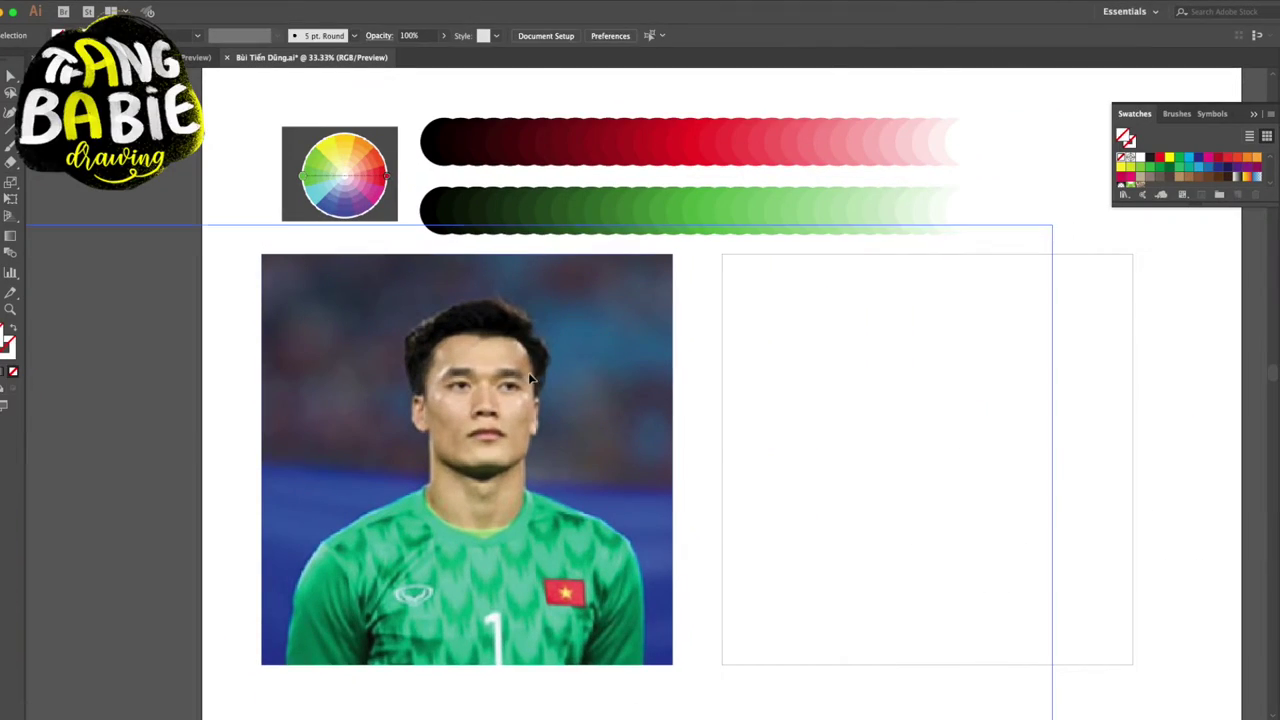
Fade the reference photo to 52% opacity, lock it, and zoom in on it.
left_click(535, 378)
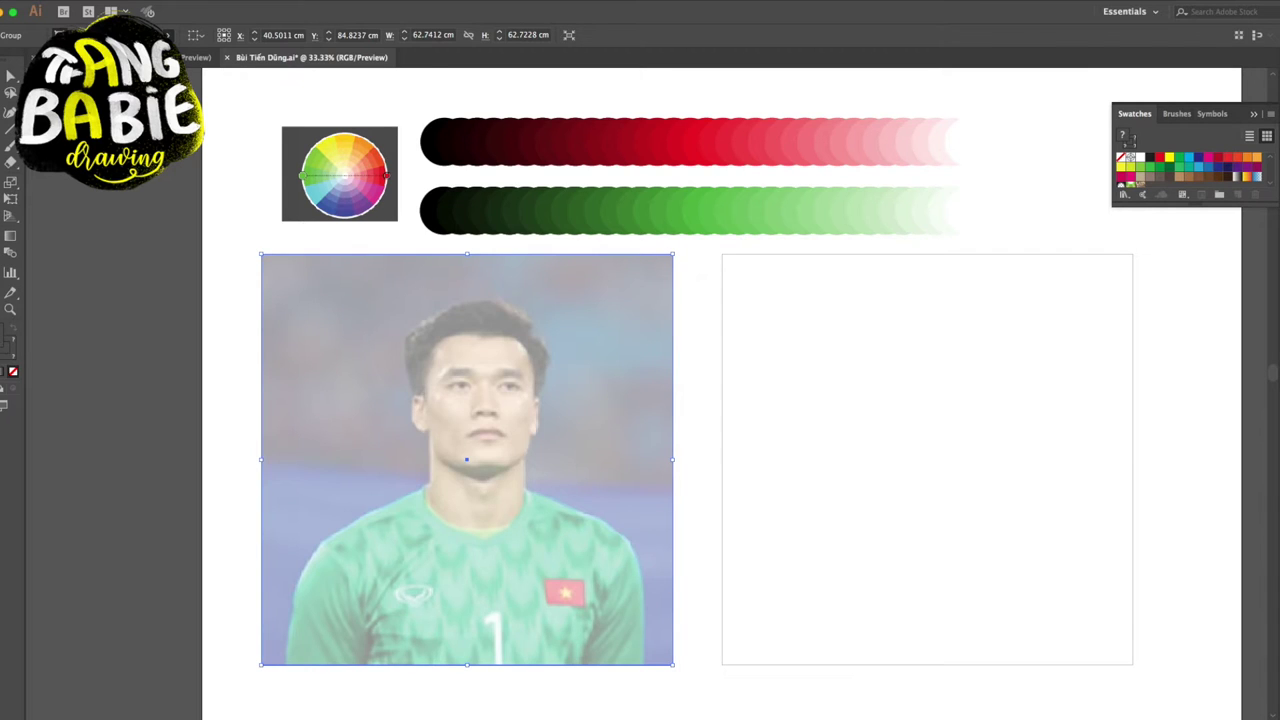
key("ctrl+2")
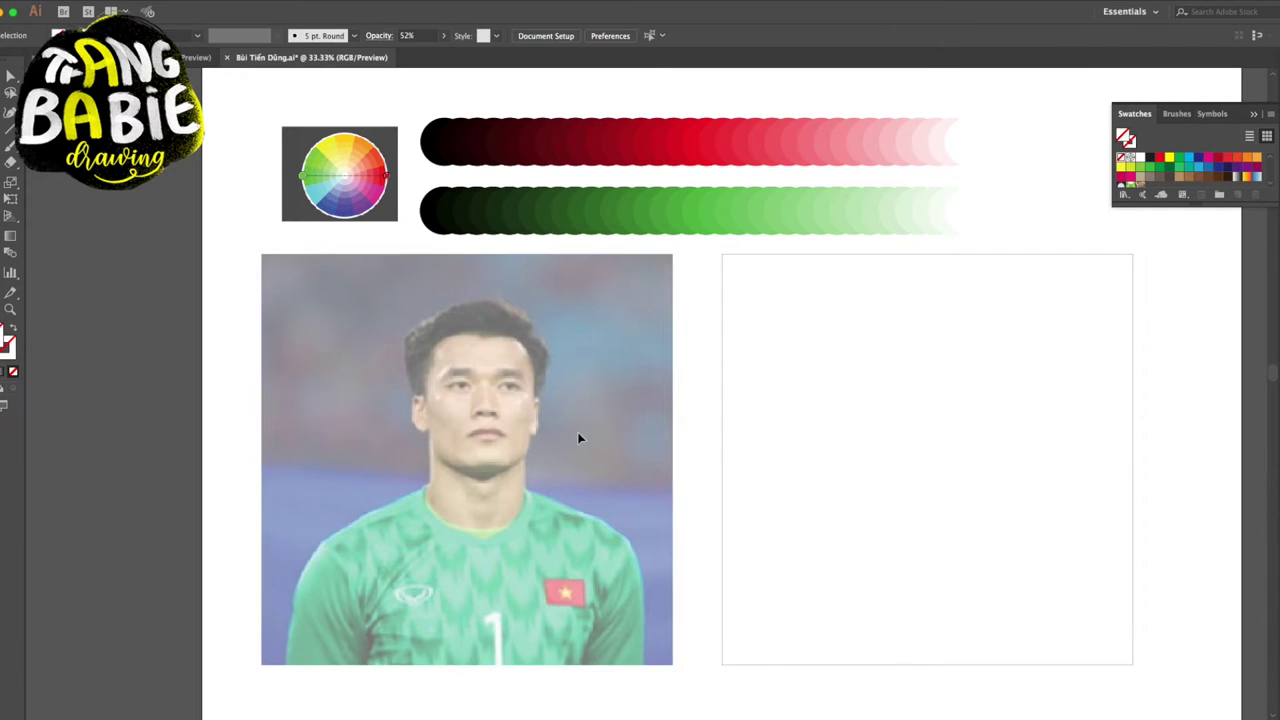
scroll(465, 450, "up", 1)
mouse_move(643, 443)
left_mouse_down()
mouse_move(801, 363)
mouse_move(782, 389)
left_mouse_up()
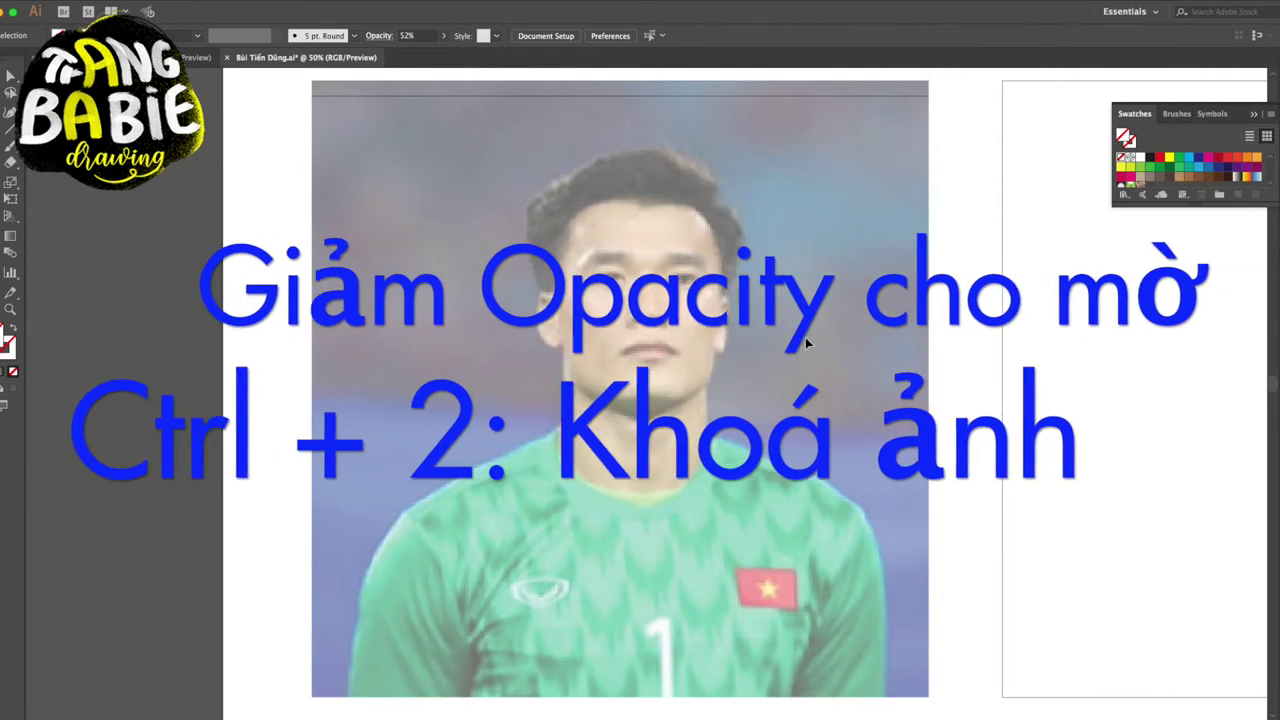
Reset to default colours with no fill and trace the first stroke along the left ear.
key("ctrl+2")
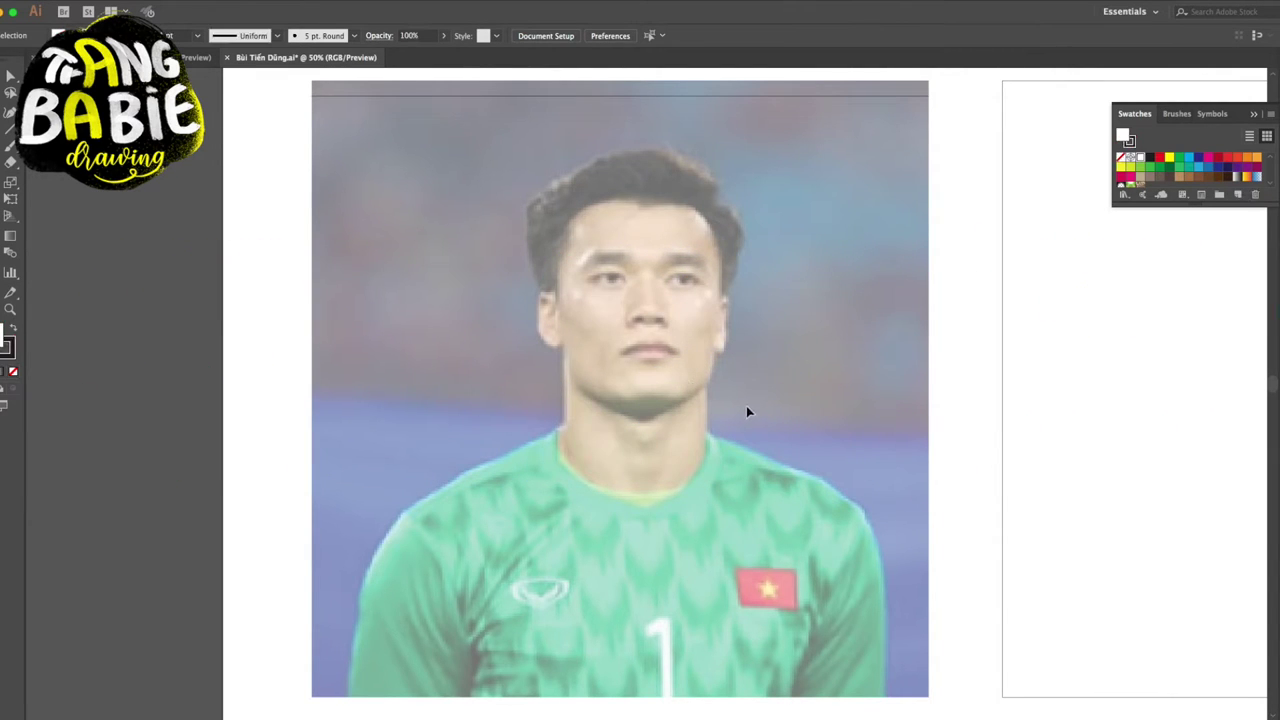
key("slash")
key("p")
left_click_drag(545, 300, 548, 345)
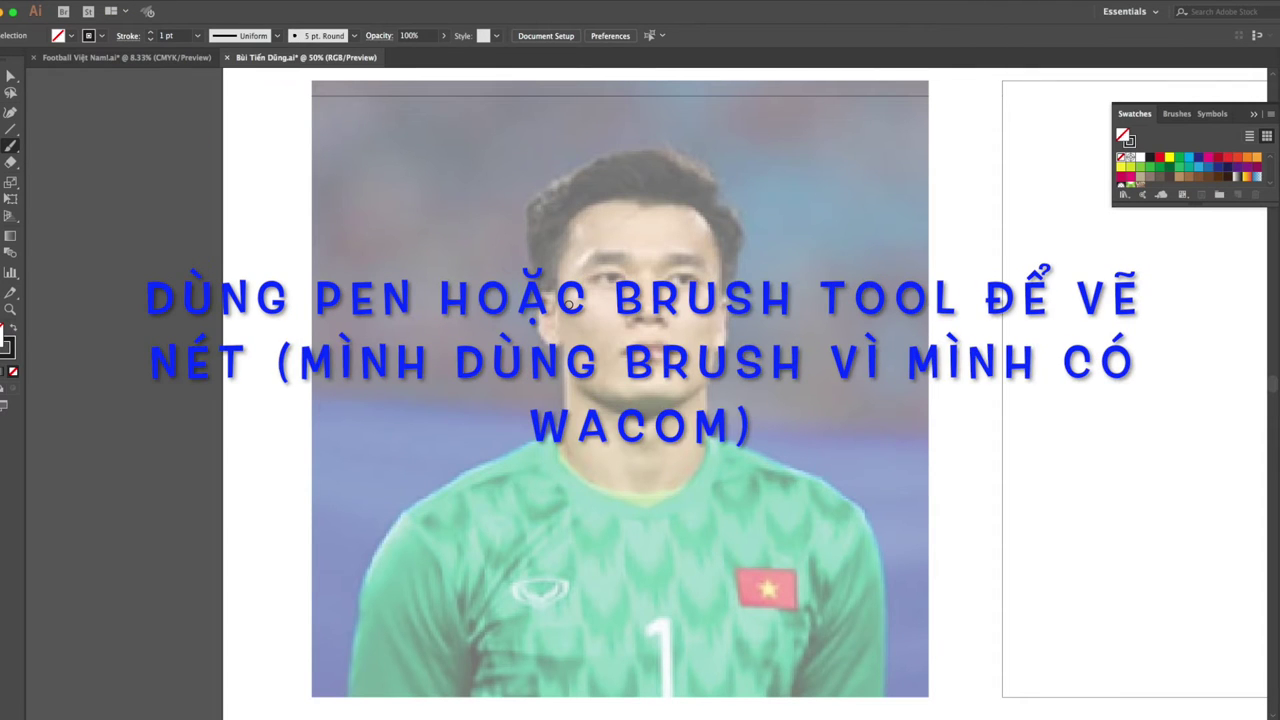
Extend the ear stroke into the jawline, chin and right cheek, redoing misplaced strokes.
scroll(570, 302, "up", 1)
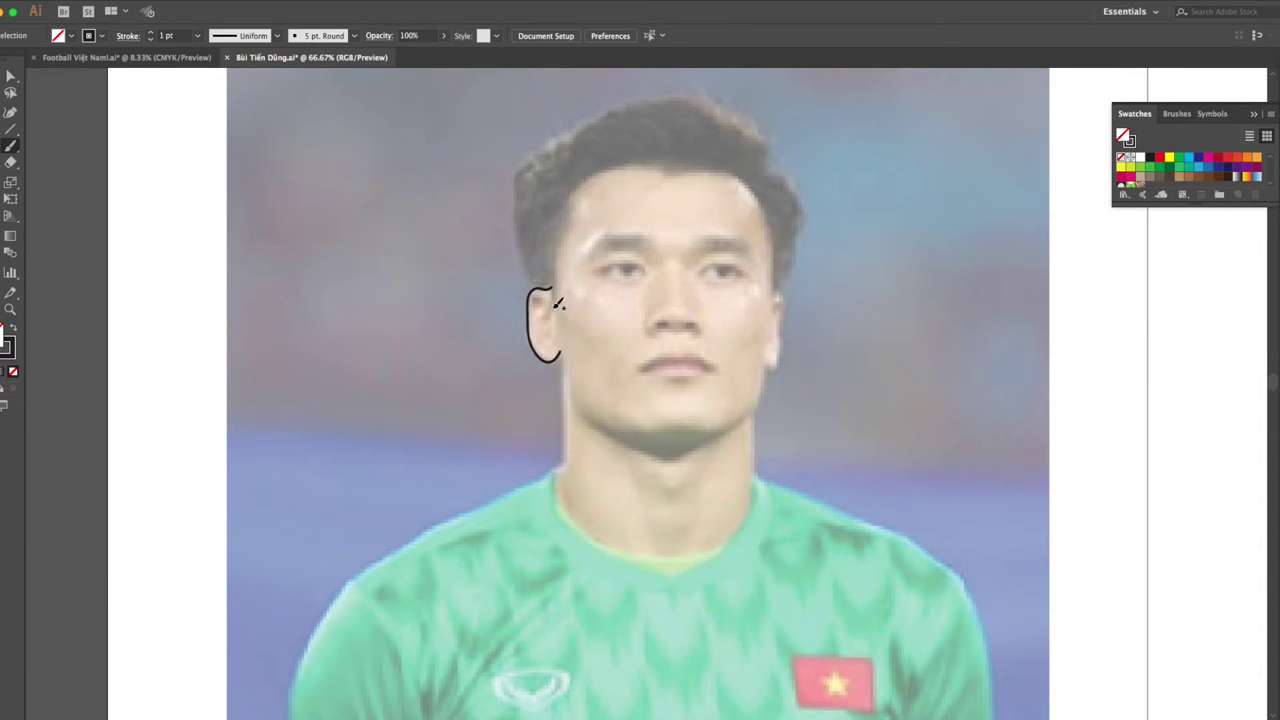
left_click_drag(566, 347, 624, 438)
key("ctrl+z")
mouse_move(561, 340)
left_mouse_down()
mouse_move(587, 407)
mouse_move(622, 438)
mouse_move(675, 455)
left_mouse_up()
left_click_drag(756, 410, 766, 228)
key("ctrl+z")
Redraw the jawline and right side of the face, undoing a stray ear curl.
mouse_move(558, 338)
left_mouse_down()
mouse_move(600, 423)
mouse_move(700, 428)
left_mouse_up()
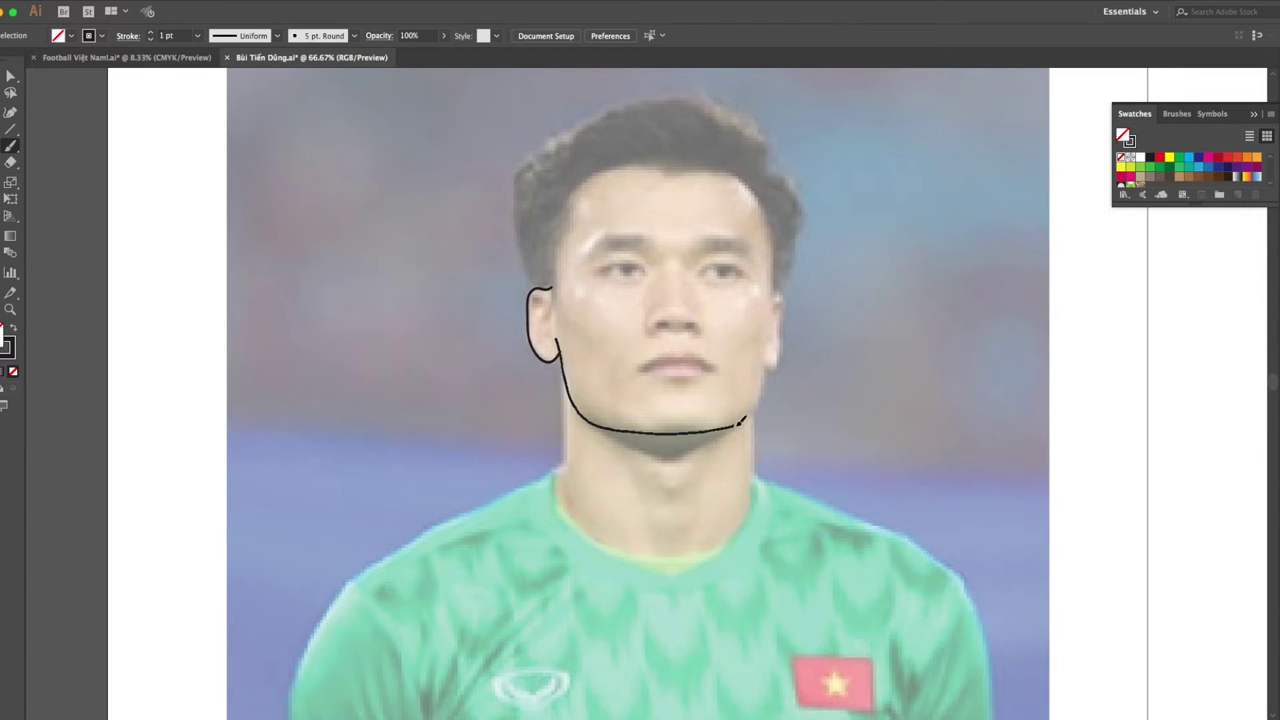
mouse_move(762, 395)
left_mouse_down()
mouse_move(769, 199)
mouse_move(727, 162)
mouse_move(663, 178)
left_mouse_up()
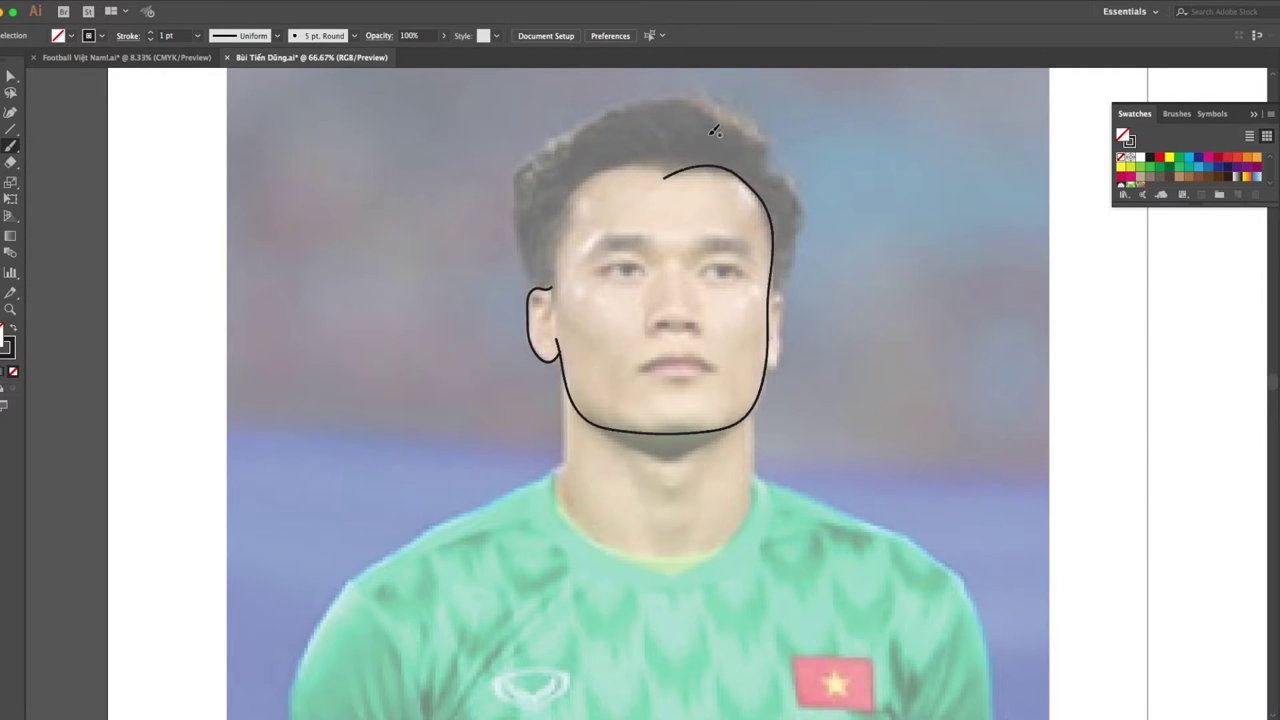
key("ctrl+z")
mouse_move(561, 348)
left_mouse_down()
mouse_move(588, 410)
mouse_move(650, 426)
mouse_move(745, 410)
mouse_move(771, 362)
mouse_move(777, 226)
mouse_move(766, 190)
mouse_move(728, 166)
mouse_move(688, 160)
mouse_move(666, 176)
mouse_move(612, 163)
mouse_move(566, 205)
mouse_move(578, 224)
mouse_move(560, 271)
left_mouse_up()
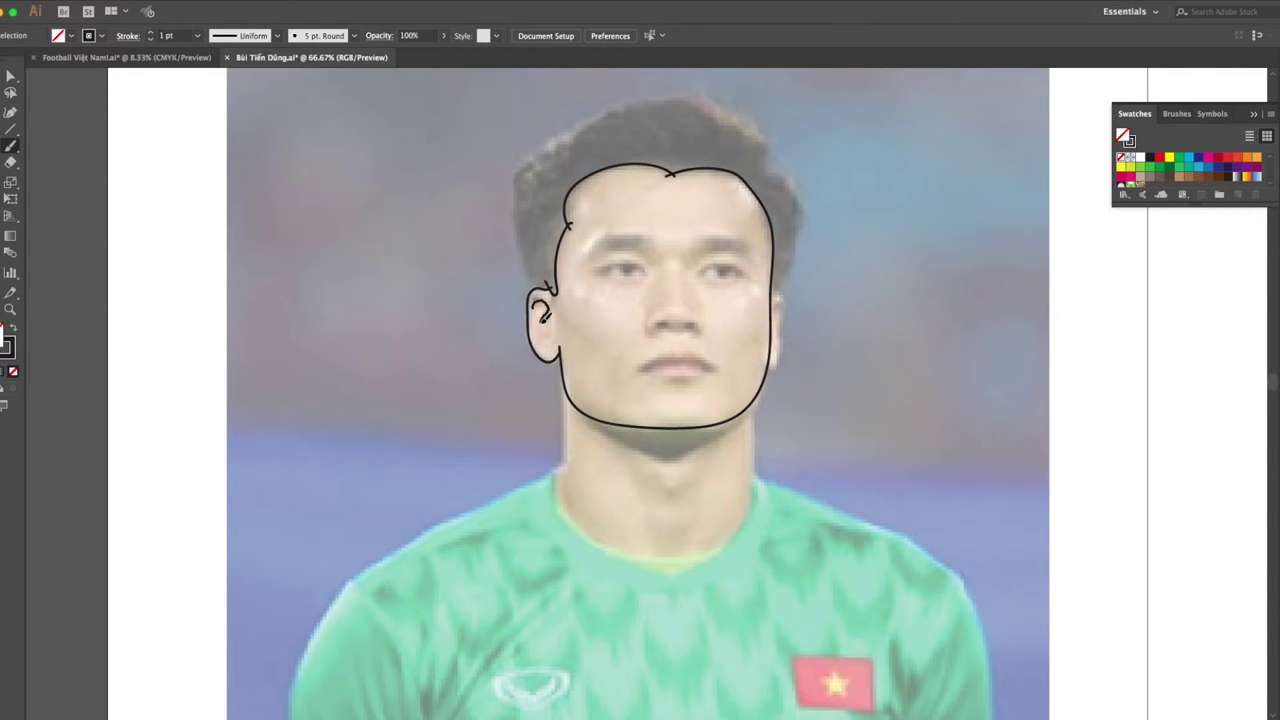
key("super+z")
Trace the hair outline across the top and down the right side.
left_click_drag(541, 288, 613, 112)
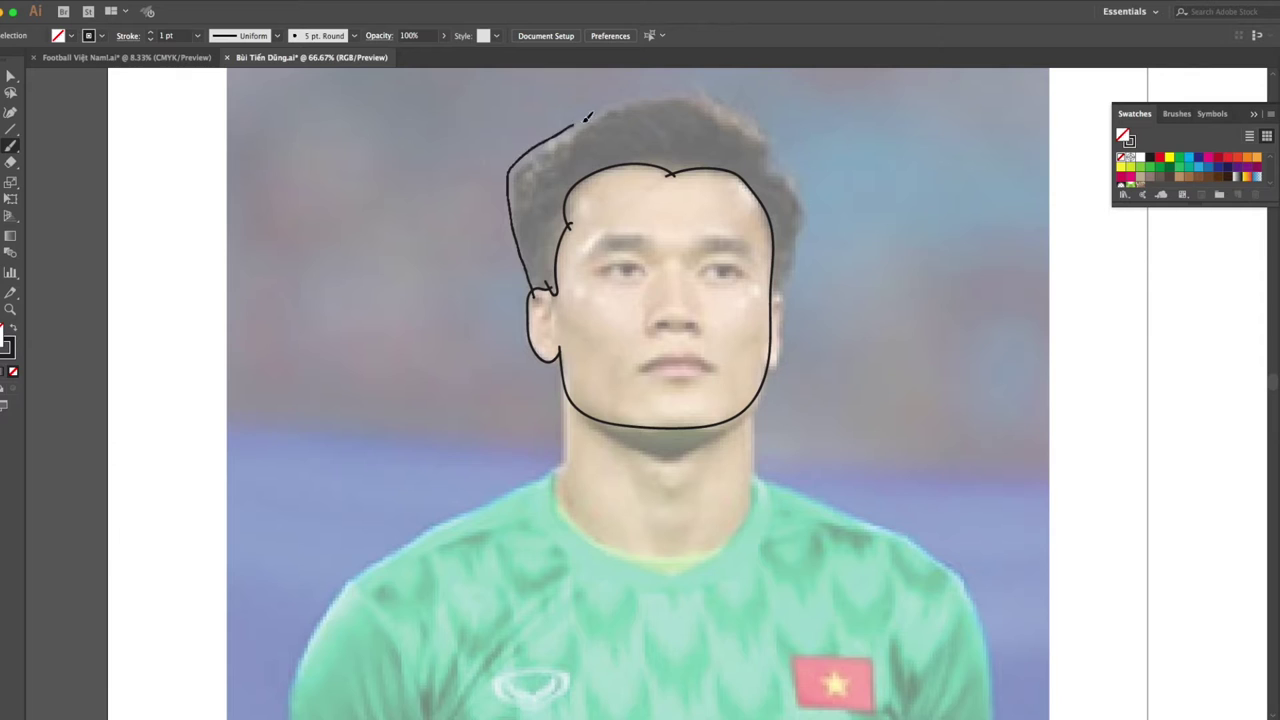
key("super+z")
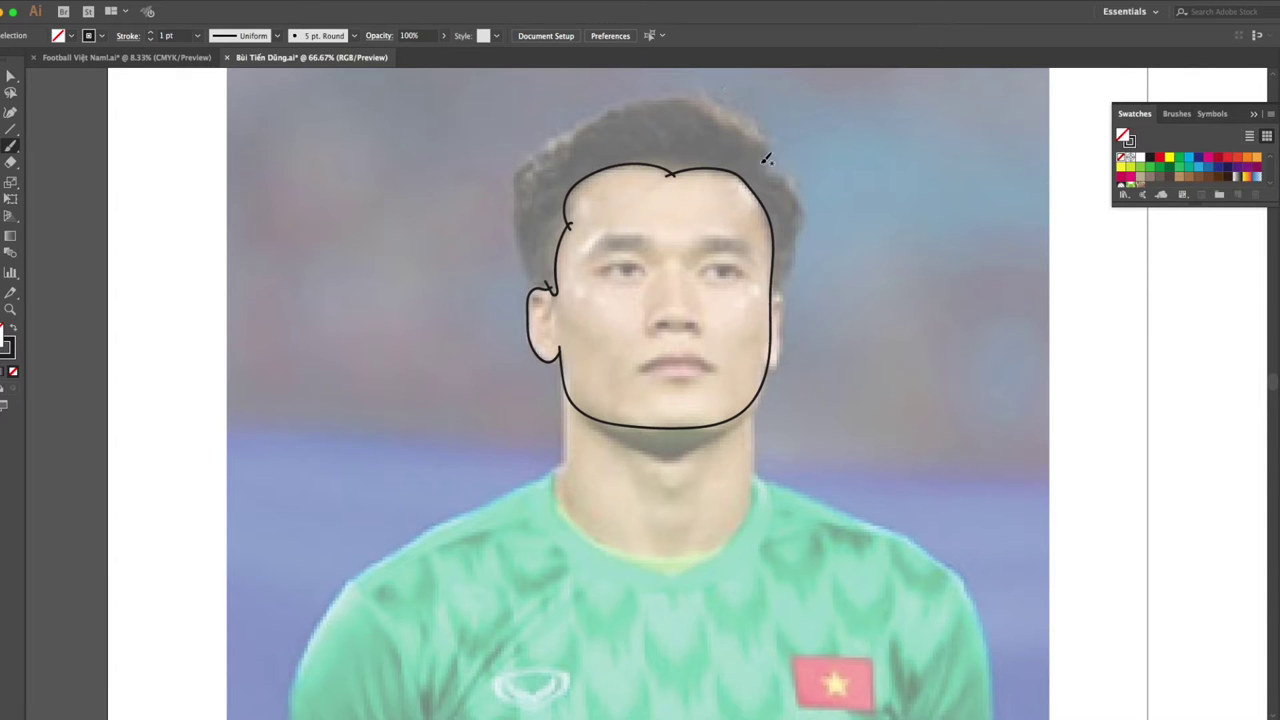
mouse_move(770, 164)
left_mouse_down()
mouse_move(587, 121)
mouse_move(525, 161)
mouse_move(537, 291)
left_mouse_up()
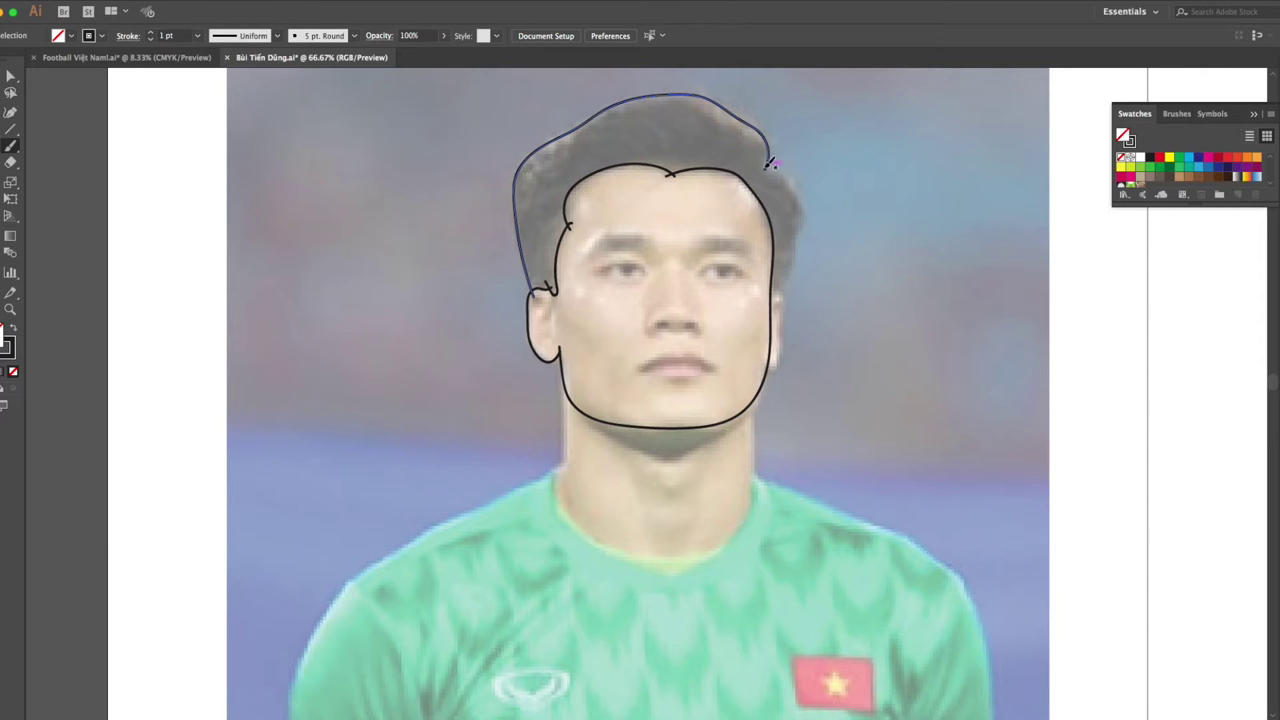
mouse_move(798, 183)
left_mouse_down()
mouse_move(801, 228)
mouse_move(777, 298)
left_mouse_up()
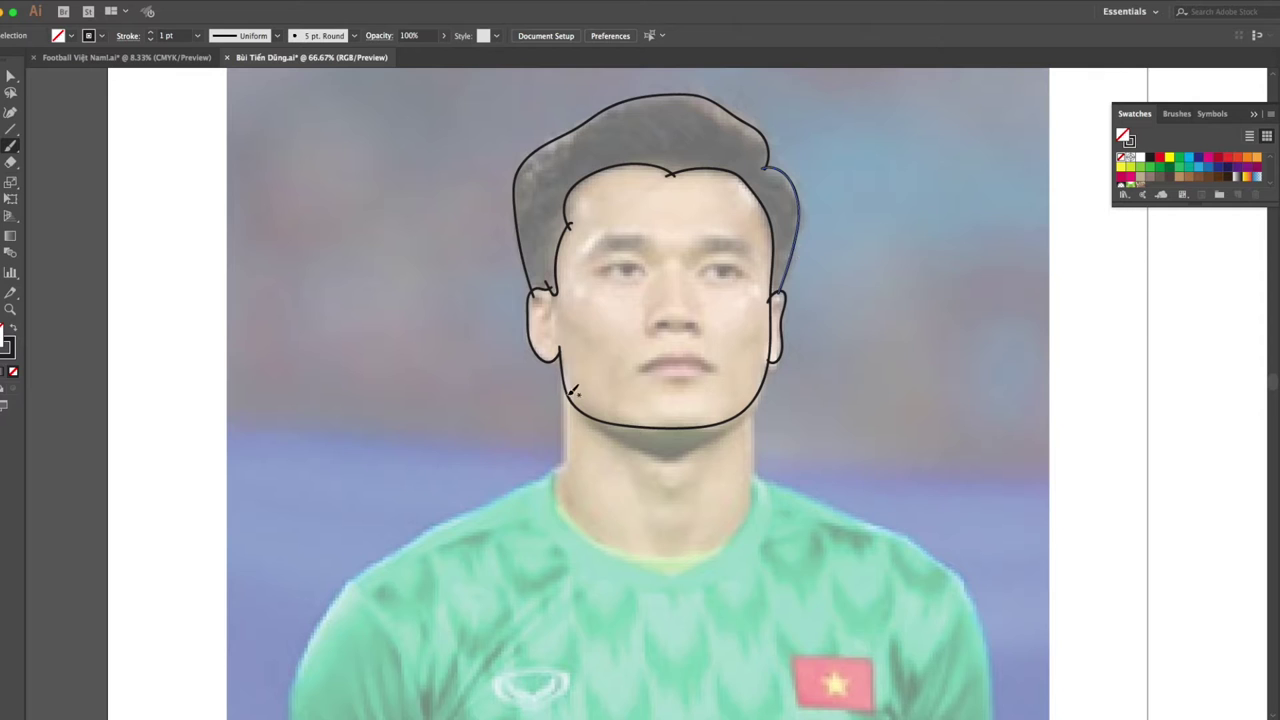
Trace both sides of the neck down to the collar curve.
left_click_drag(566, 376, 552, 470)
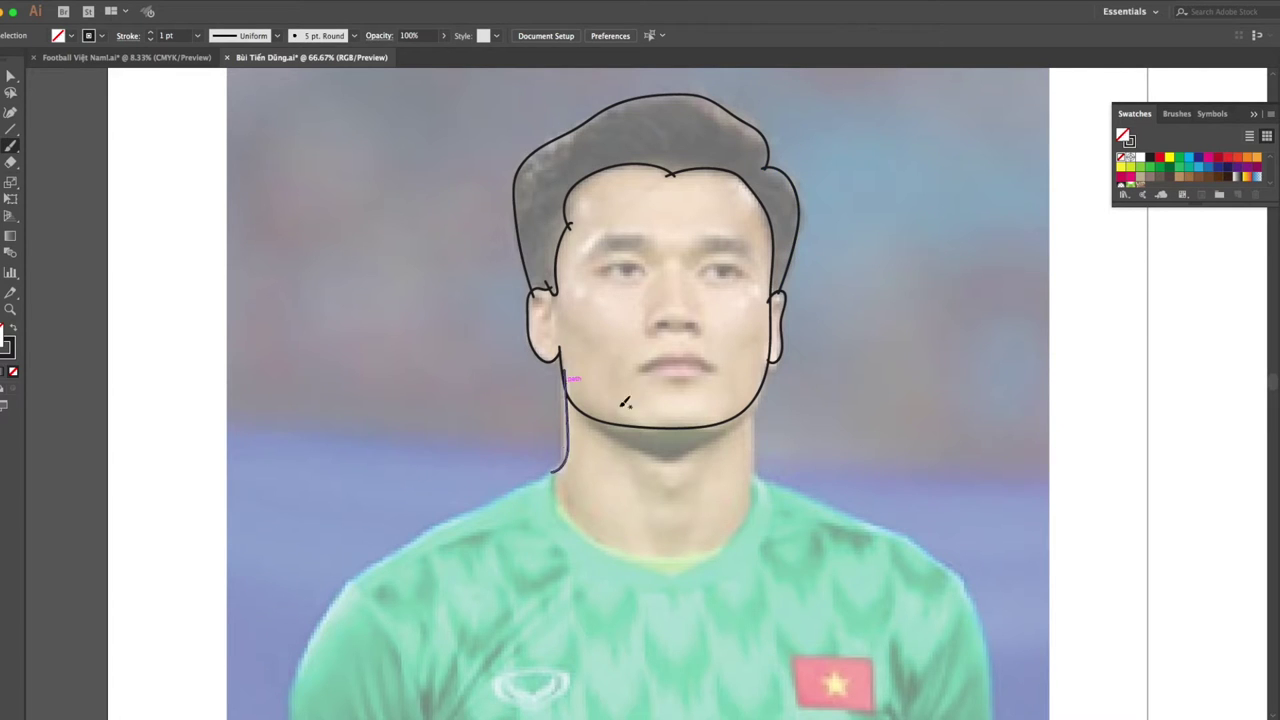
left_click_drag(760, 388, 756, 478)
scroll(684, 451, "down", 1)
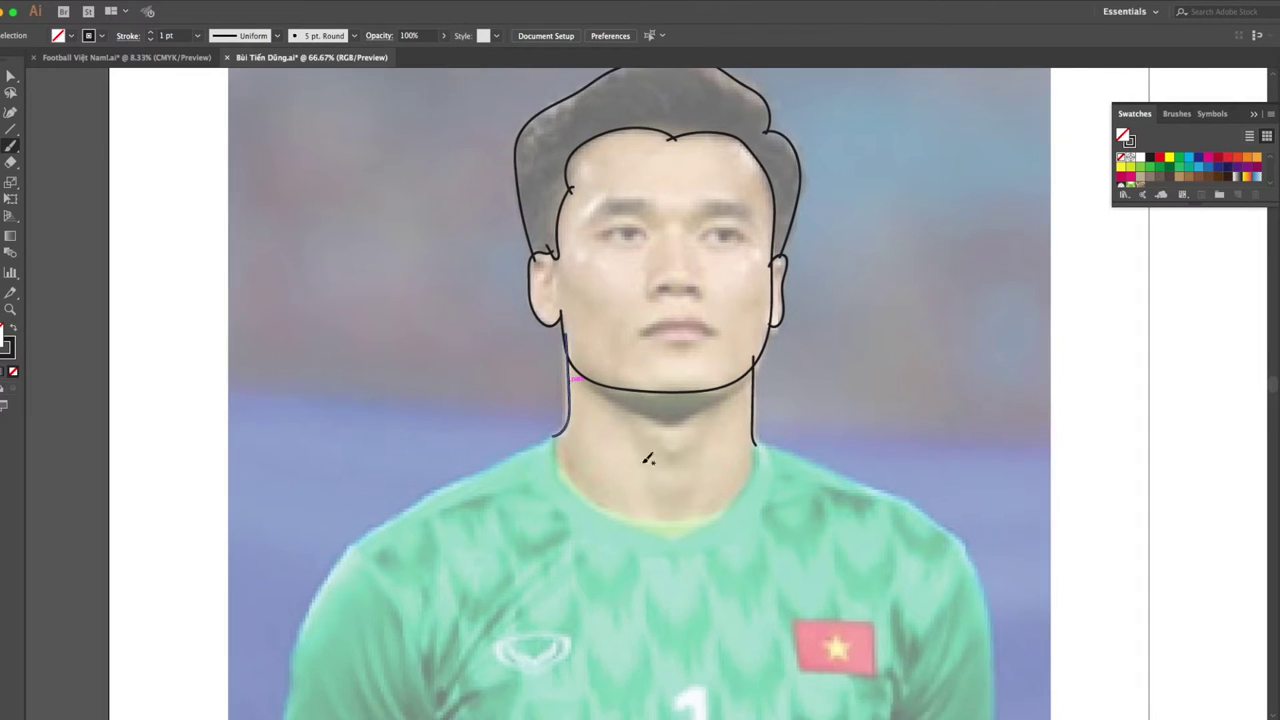
mouse_move(563, 430)
left_mouse_down()
mouse_move(558, 465)
mouse_move(756, 432)
left_mouse_up()
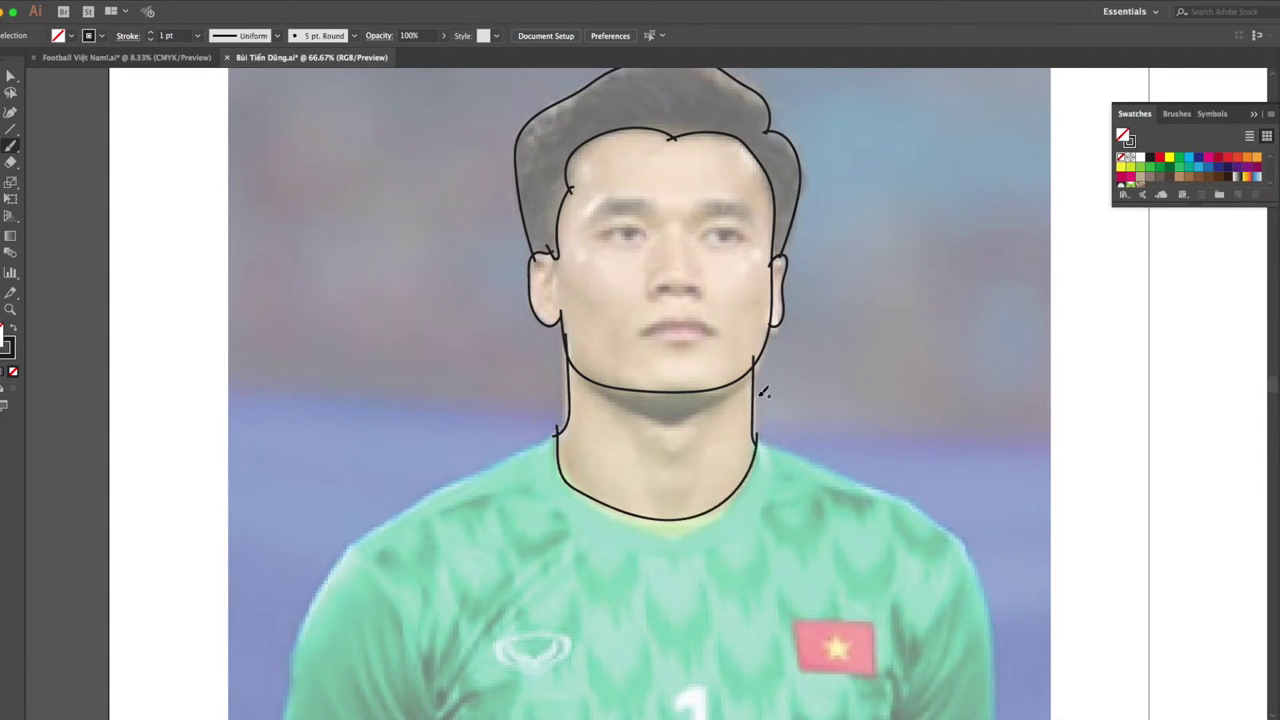
Inspect the collar path's anchor points with the Direct Selection tool.
left_click(11, 76)
left_click(756, 443)
left_click(758, 438)
Outline the left and right shoulders and arms with the Paintbrush.
key("b")
scroll(783, 500, "down", 3)
mouse_move(579, 348)
left_mouse_down()
mouse_move(321, 585)
mouse_move(304, 715)
left_mouse_up()
scroll(447, 540, "down", 4)
mouse_move(383, 380)
left_mouse_down()
mouse_move(422, 434)
mouse_move(443, 535)
left_mouse_up()
key("ctrl+z")
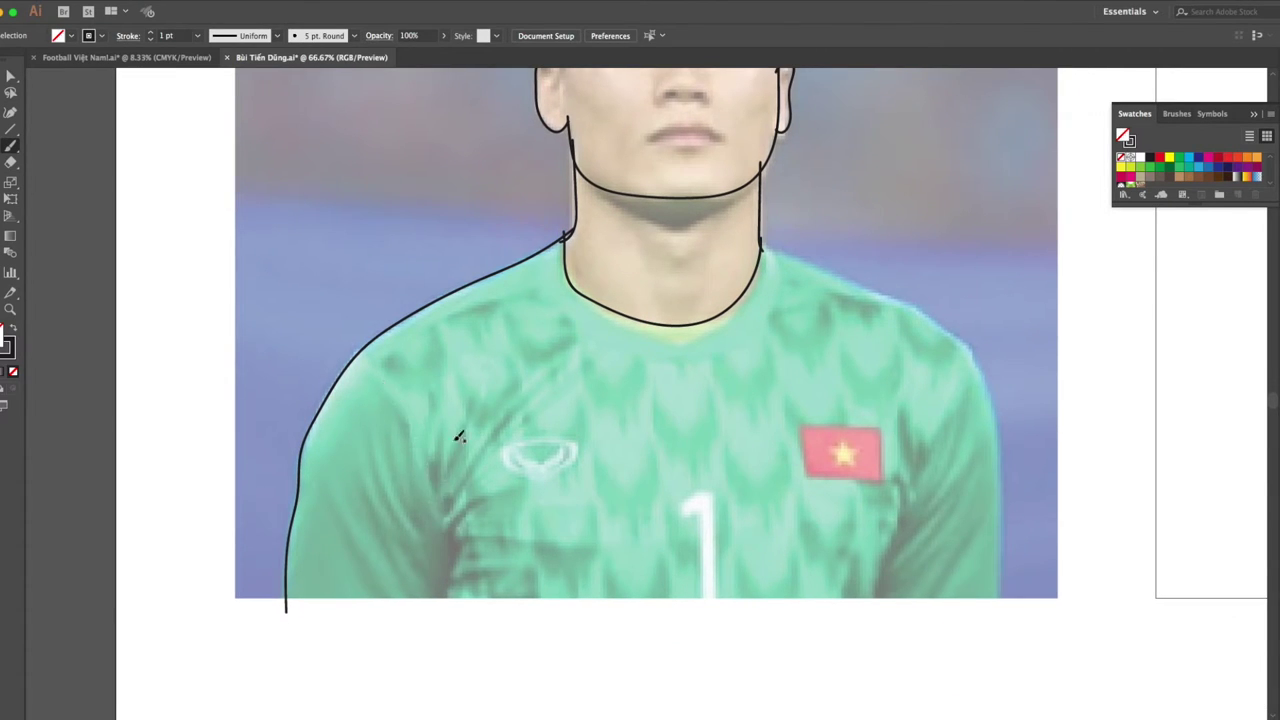
mouse_move(772, 246)
left_mouse_down()
mouse_move(968, 337)
mouse_move(1004, 624)
left_mouse_up()
Outline the flag badge, the number 1 and the chest logo, redoing bad attempts.
mouse_move(800, 420)
left_mouse_down()
mouse_move(866, 480)
mouse_move(886, 480)
mouse_move(812, 424)
mouse_move(810, 466)
mouse_move(886, 462)
mouse_move(860, 424)
mouse_move(804, 424)
left_mouse_up()
key("ctrl+z")
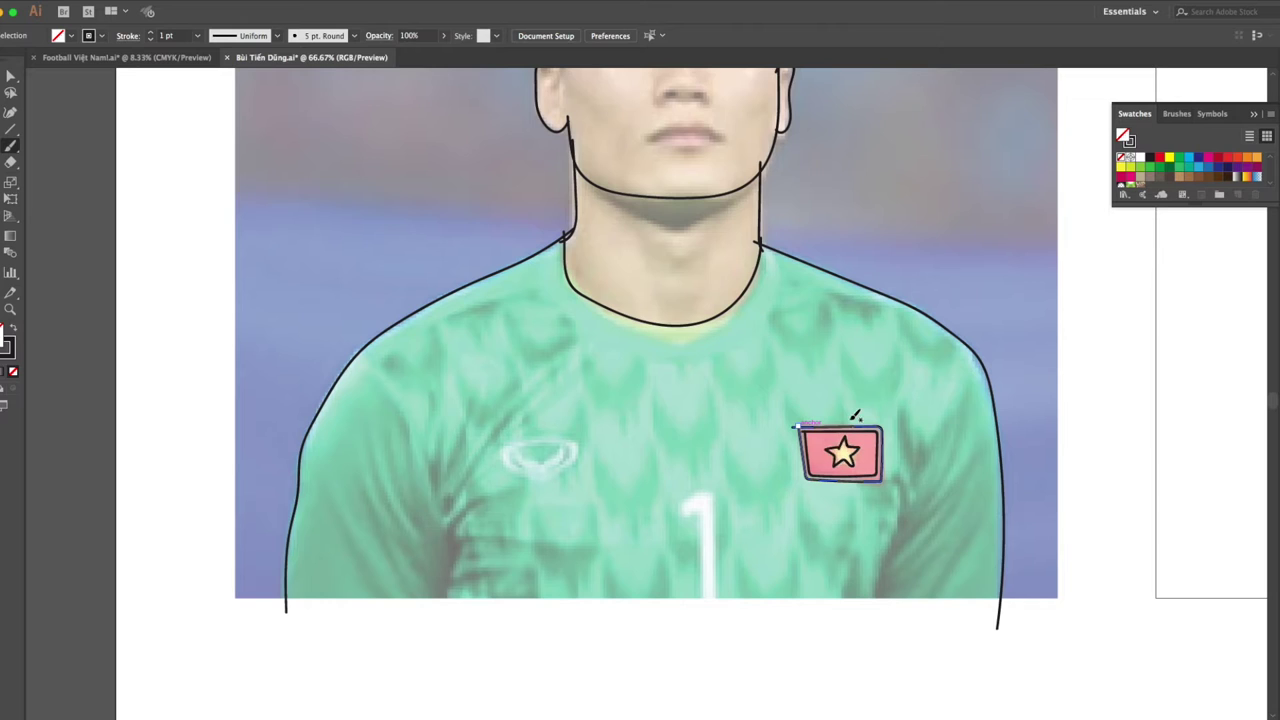
mouse_move(704, 485)
left_mouse_down()
mouse_move(682, 520)
mouse_move(706, 604)
mouse_move(718, 520)
mouse_move(704, 484)
mouse_move(714, 600)
mouse_move(706, 507)
mouse_move(678, 514)
left_mouse_up()
key("ctrl+z")
mouse_move(541, 481)
left_mouse_down()
mouse_move(500, 442)
mouse_move(525, 470)
mouse_move(548, 432)
mouse_move(553, 478)
mouse_move(506, 445)
mouse_move(571, 437)
mouse_move(565, 470)
mouse_move(545, 482)
mouse_move(548, 466)
left_mouse_up()
key("ctrl+z")
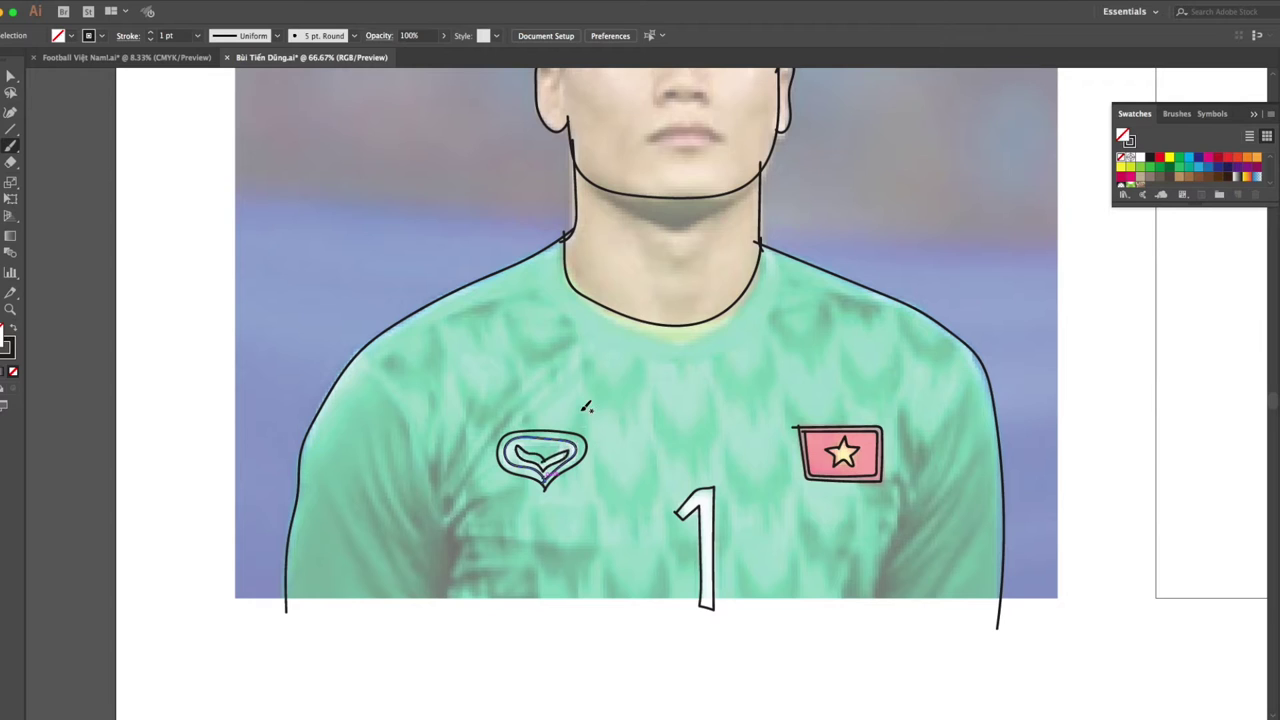
Trace the collar band around the neckline.
mouse_move(558, 240)
left_mouse_down()
mouse_move(575, 295)
mouse_move(680, 340)
mouse_move(763, 287)
mouse_move(767, 238)
left_mouse_up()
scroll(768, 228, "up", 2)
scroll(800, 400, "up", 5)
Zoom in and draw the left eyebrow outline, then nudge it into place.
key("ctrl+equal")
scroll(897, 455, "down", 2)
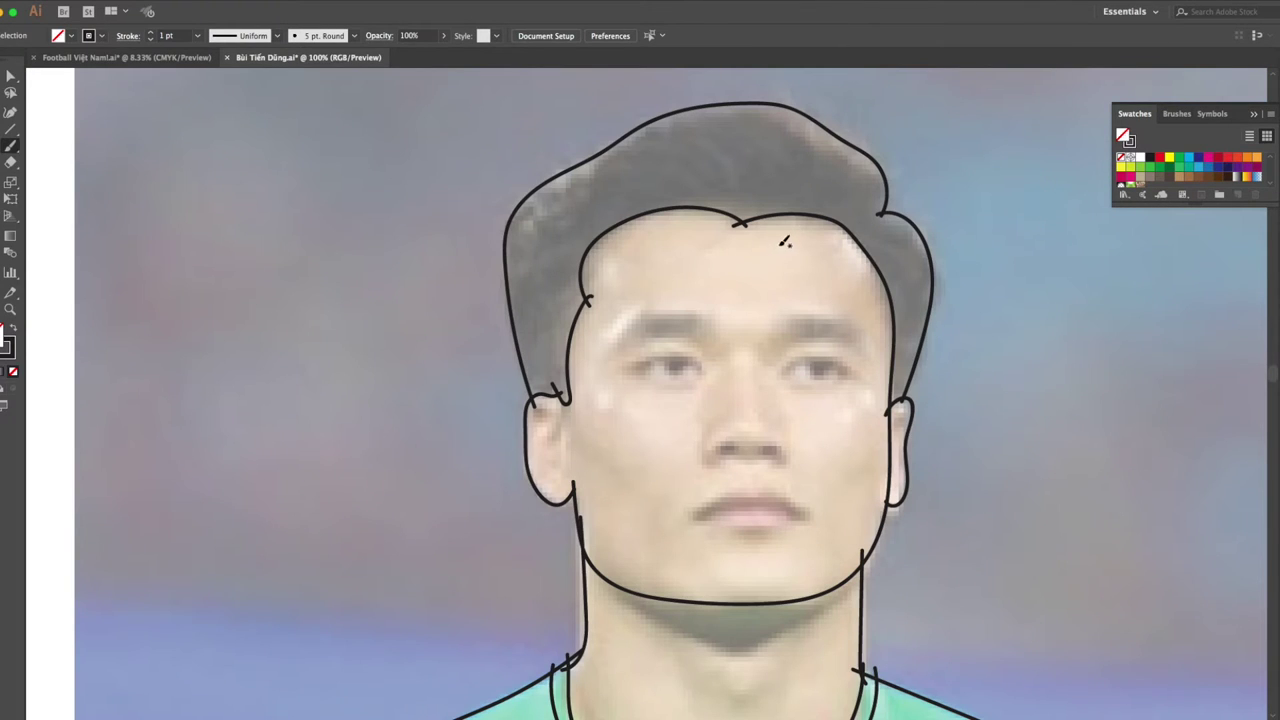
mouse_move(717, 329)
left_mouse_down()
mouse_move(707, 318)
mouse_move(711, 335)
left_mouse_up()
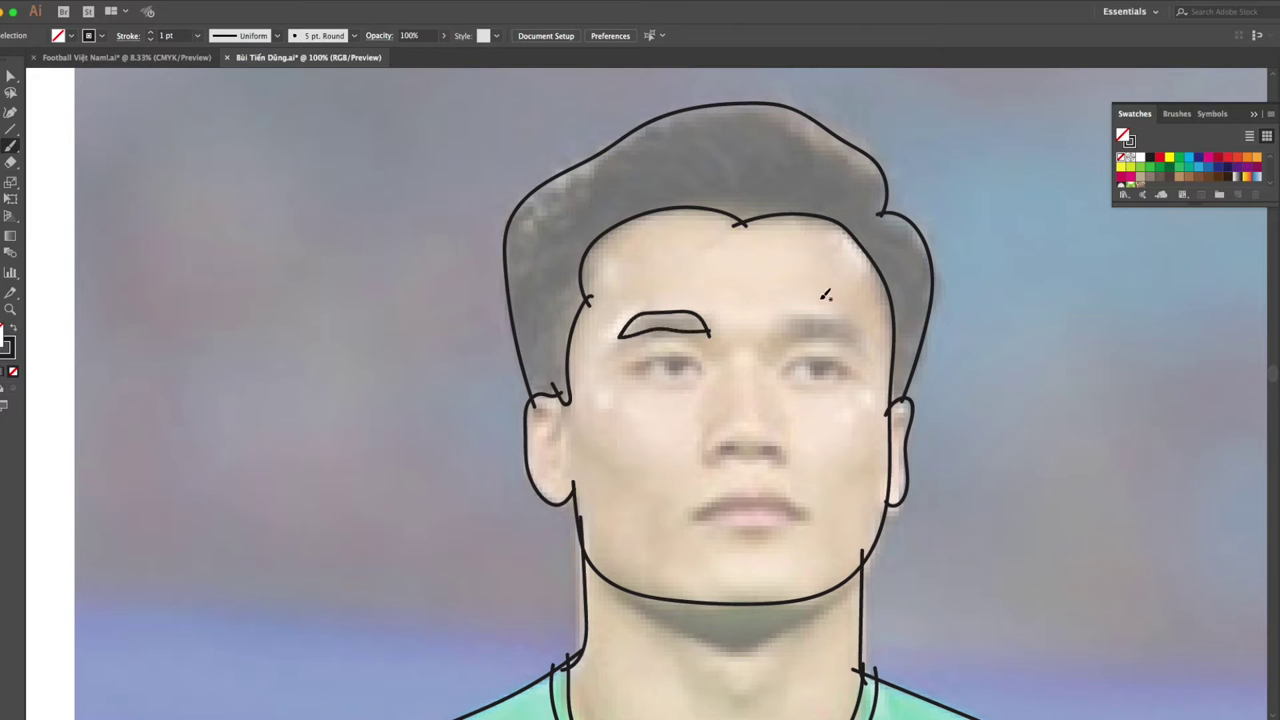
key("v")
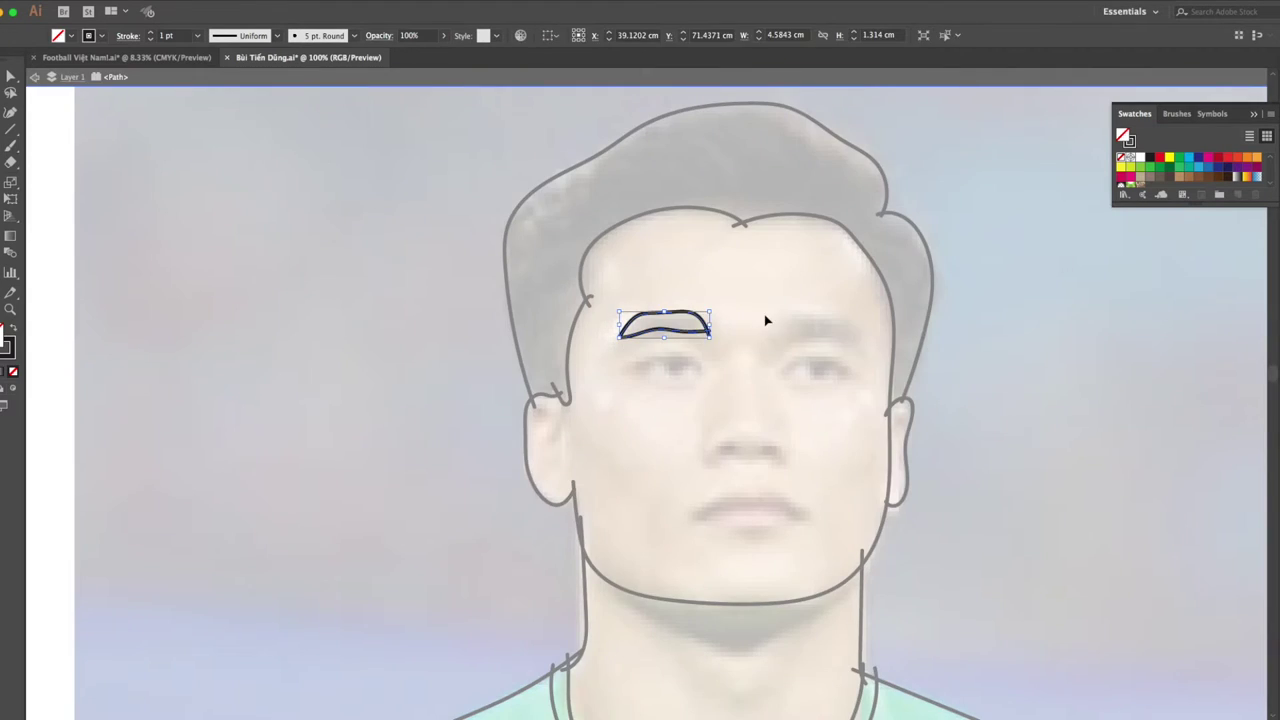
key("ctrl+z")
key("ctrl+z")
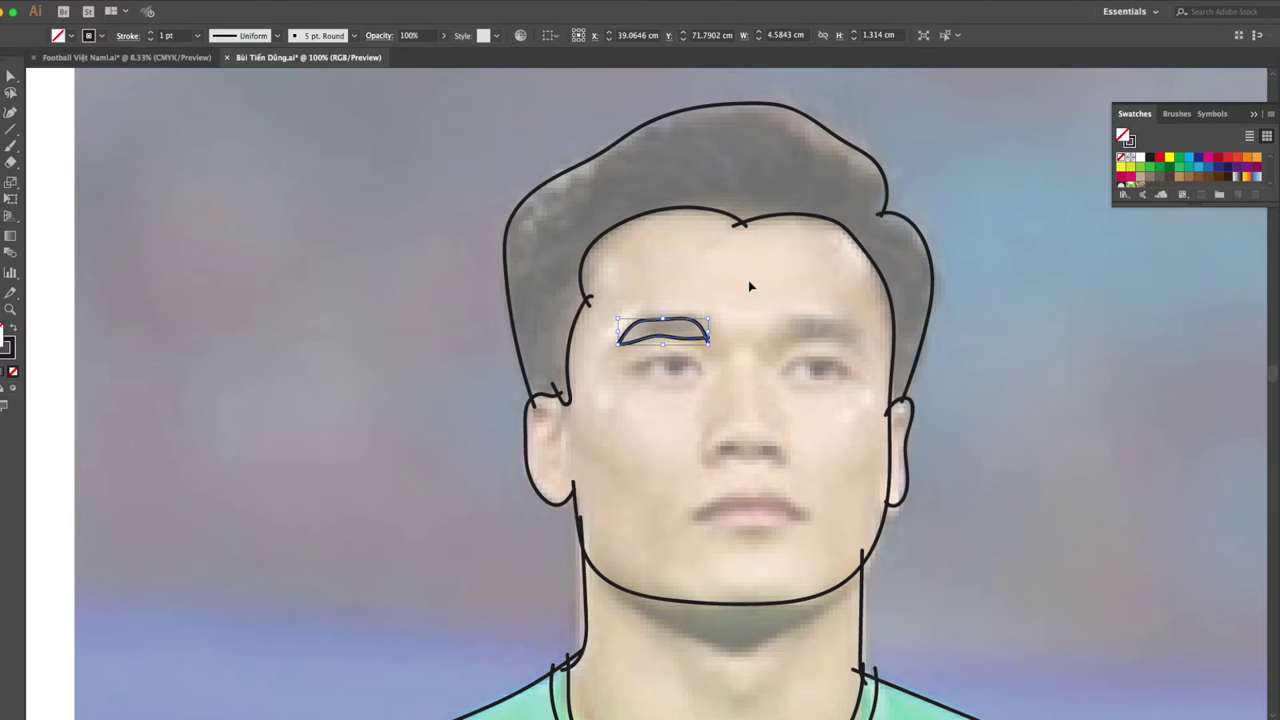
key("ctrl+z")
key("b")
Outline the right eyebrow, cancel the Revert prompt, and hatch both eyebrows.
left_click_drag(782, 340, 858, 338)
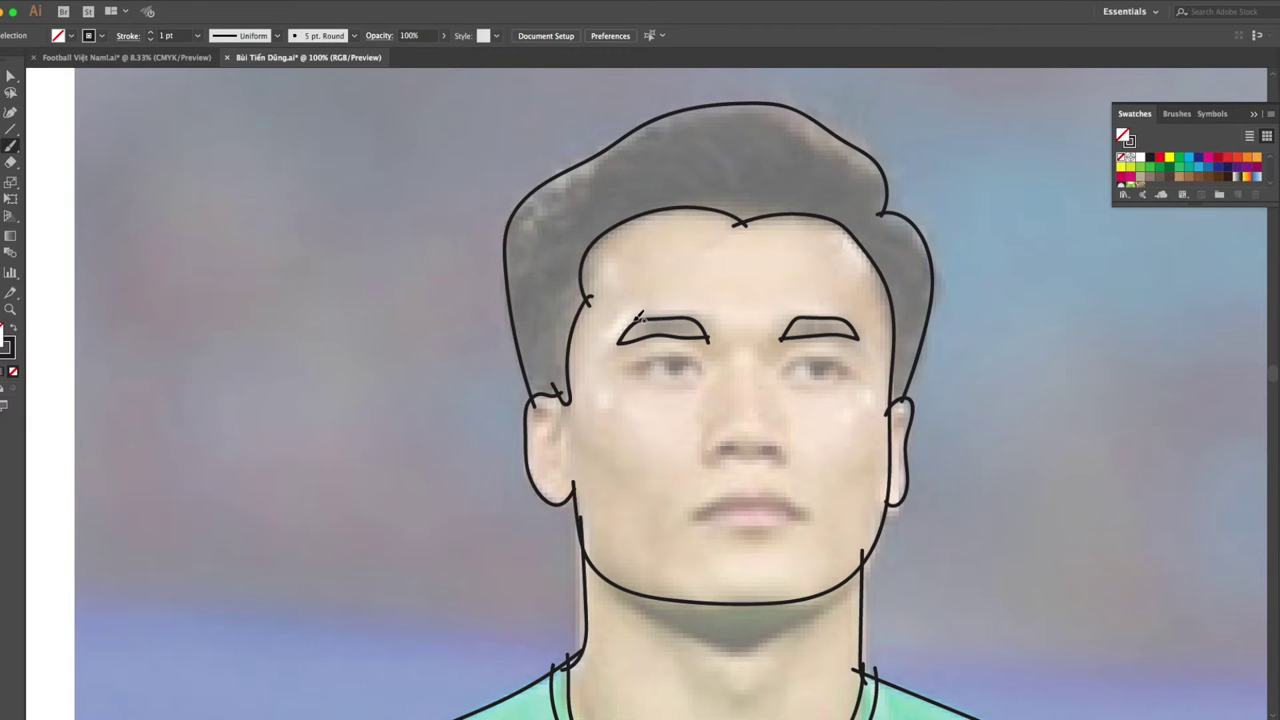
mouse_move(638, 318)
left_mouse_down()
mouse_move(708, 322)
mouse_move(680, 334)
left_mouse_up()
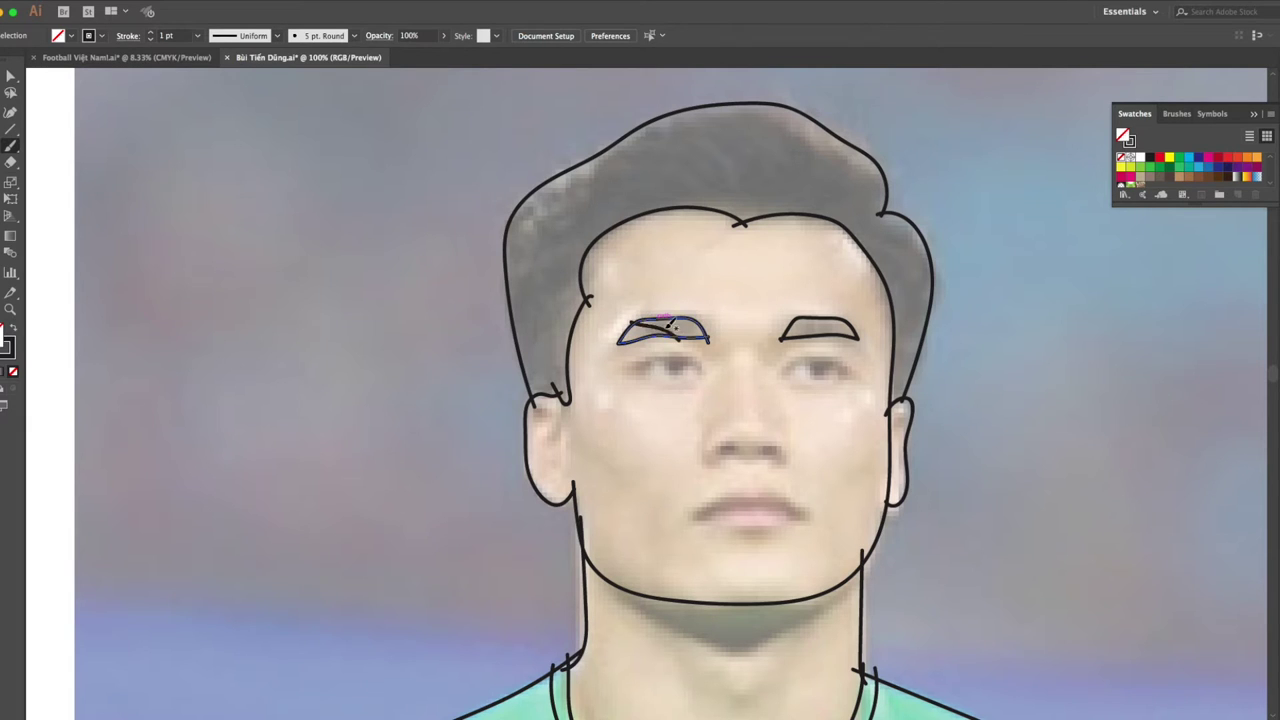
key("F12")
left_click(716, 397)
left_click_drag(668, 319, 706, 339)
mouse_move(852, 336)
left_mouse_down()
mouse_move(806, 323)
mouse_move(838, 332)
mouse_move(795, 340)
mouse_move(826, 314)
mouse_move(820, 328)
left_mouse_up()
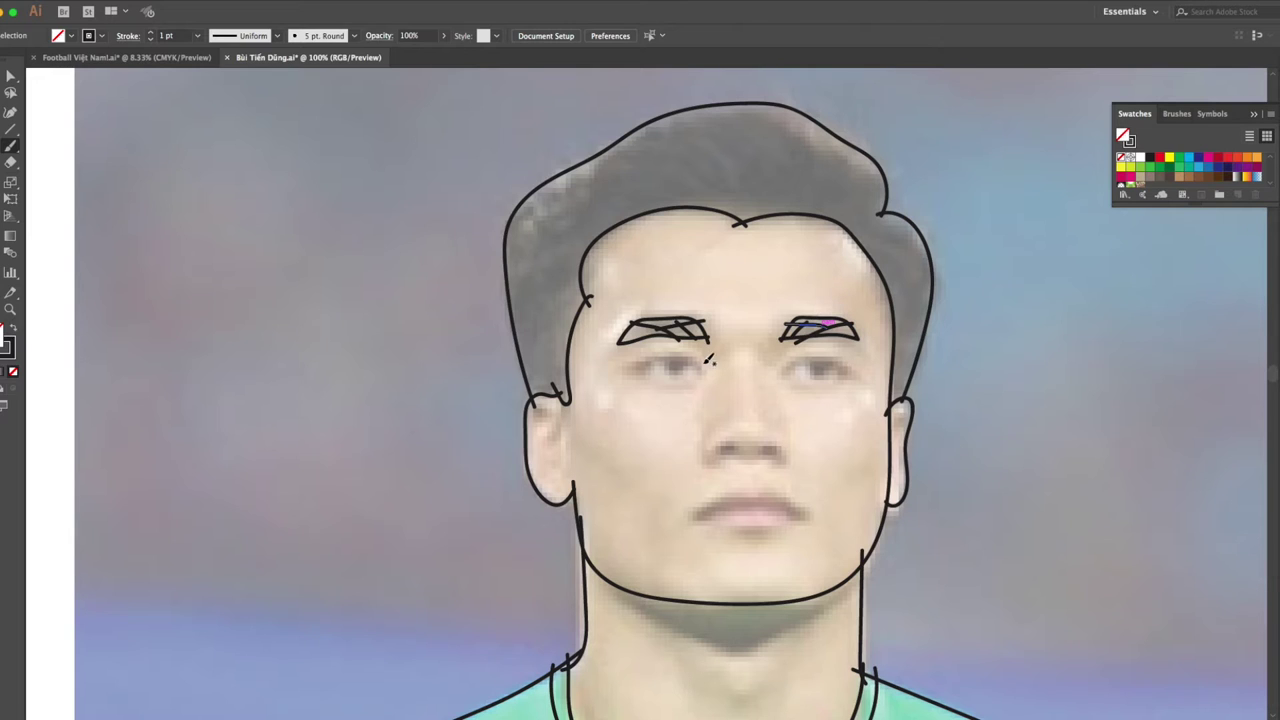
Draw the upper and lower lids of the left eye.
left_click_drag(706, 363, 630, 372)
key("ctrl+z")
mouse_move(708, 366)
left_mouse_down()
mouse_move(670, 352)
mouse_move(626, 372)
left_mouse_up()
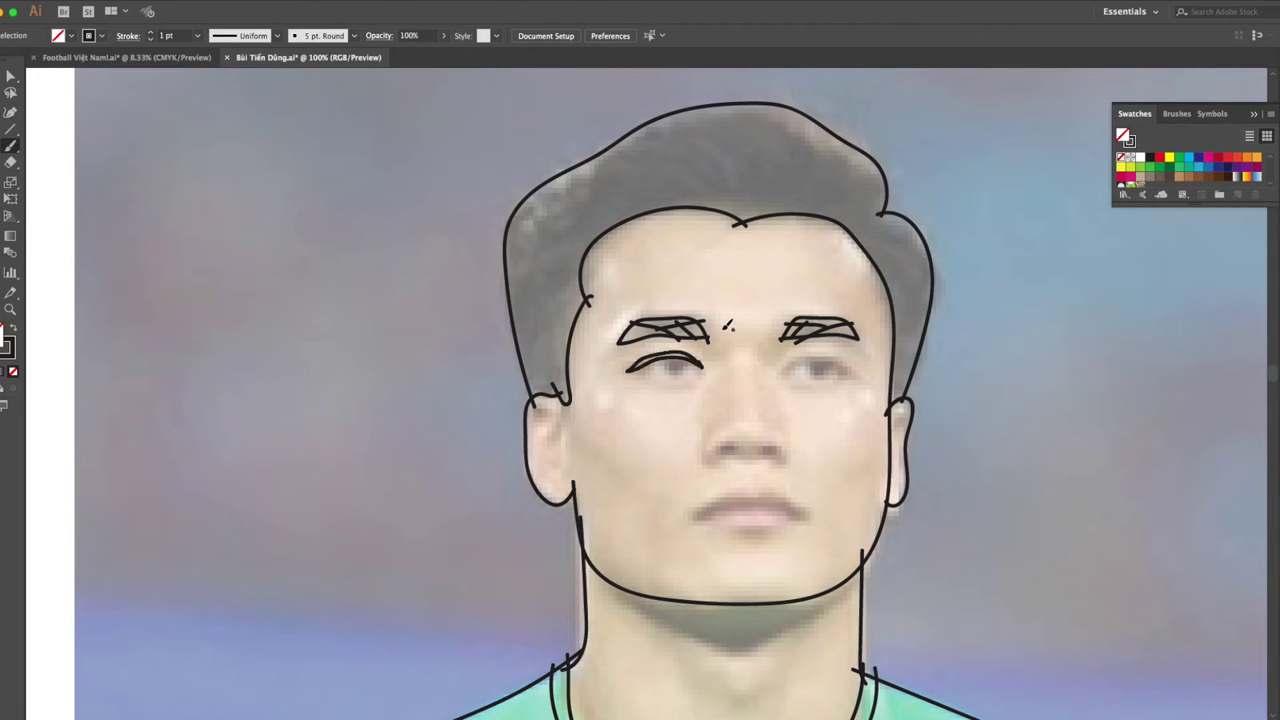
mouse_move(648, 368)
left_mouse_down()
mouse_move(706, 364)
mouse_move(627, 370)
left_mouse_up()
scroll(853, 371, "up", 2)
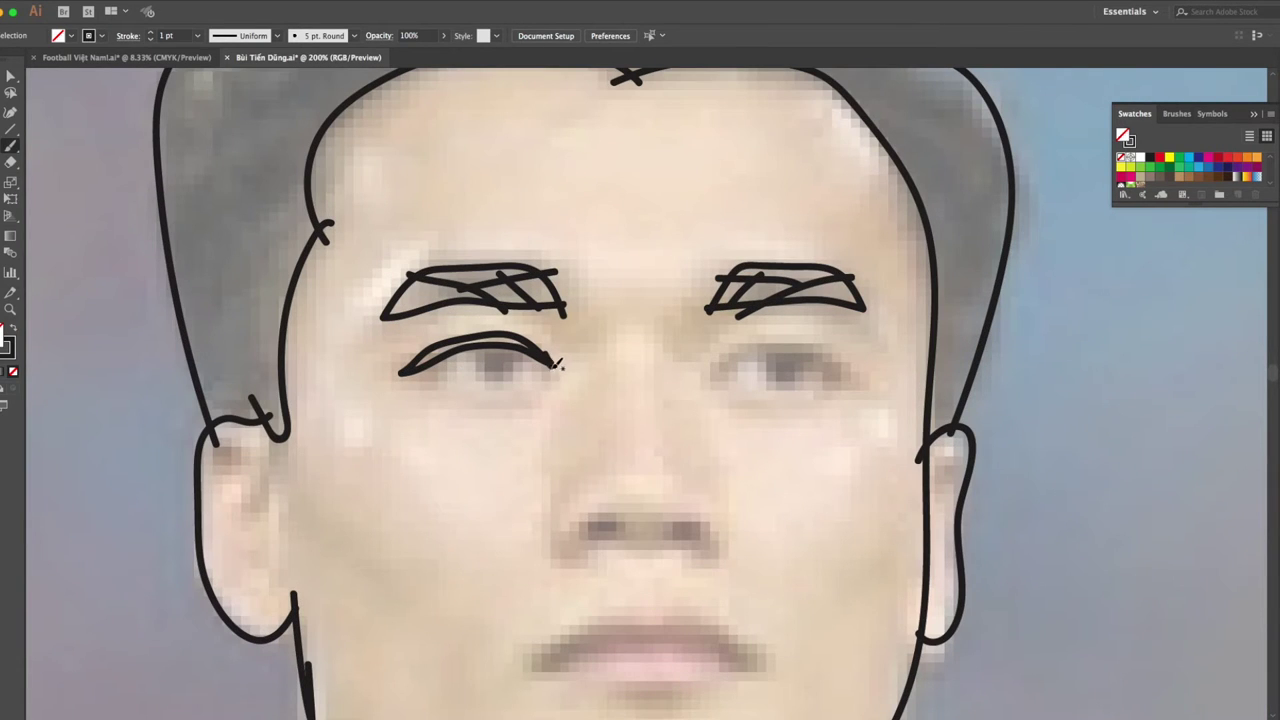
Close the left eye along the lower lid, add the iris, and trace the socket.
left_click_drag(543, 348, 401, 373)
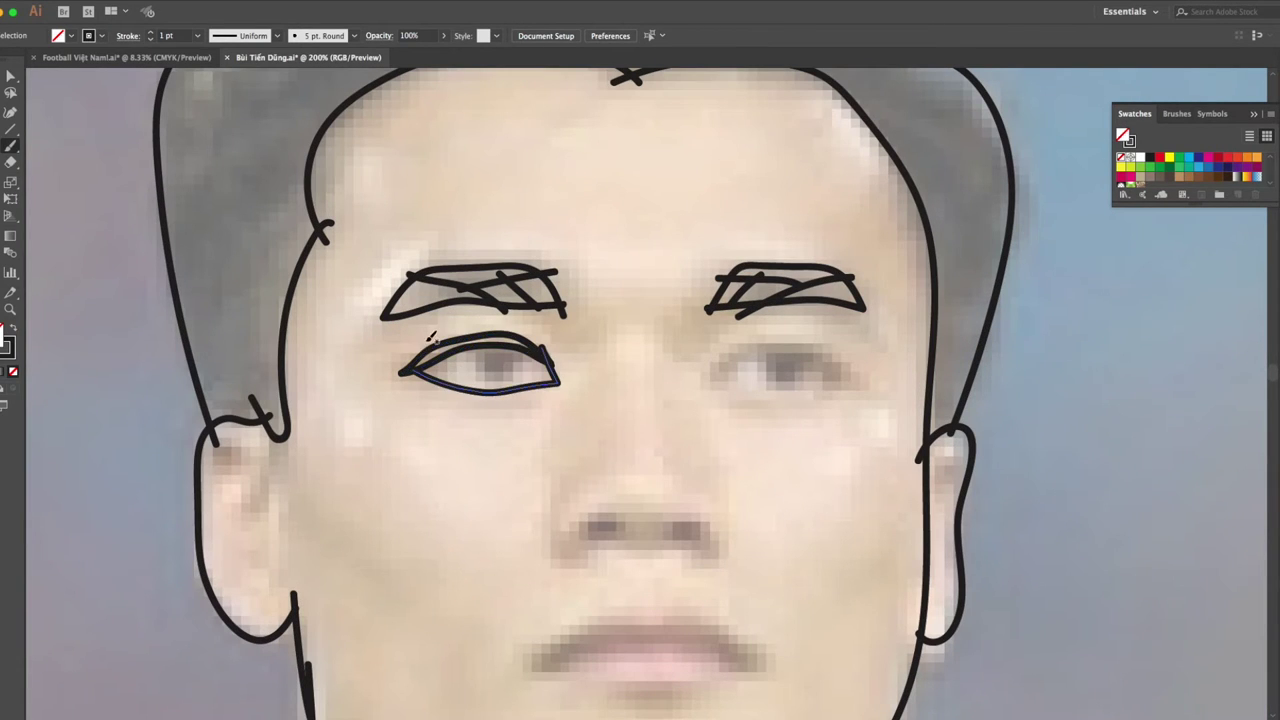
left_click_drag(479, 345, 516, 334)
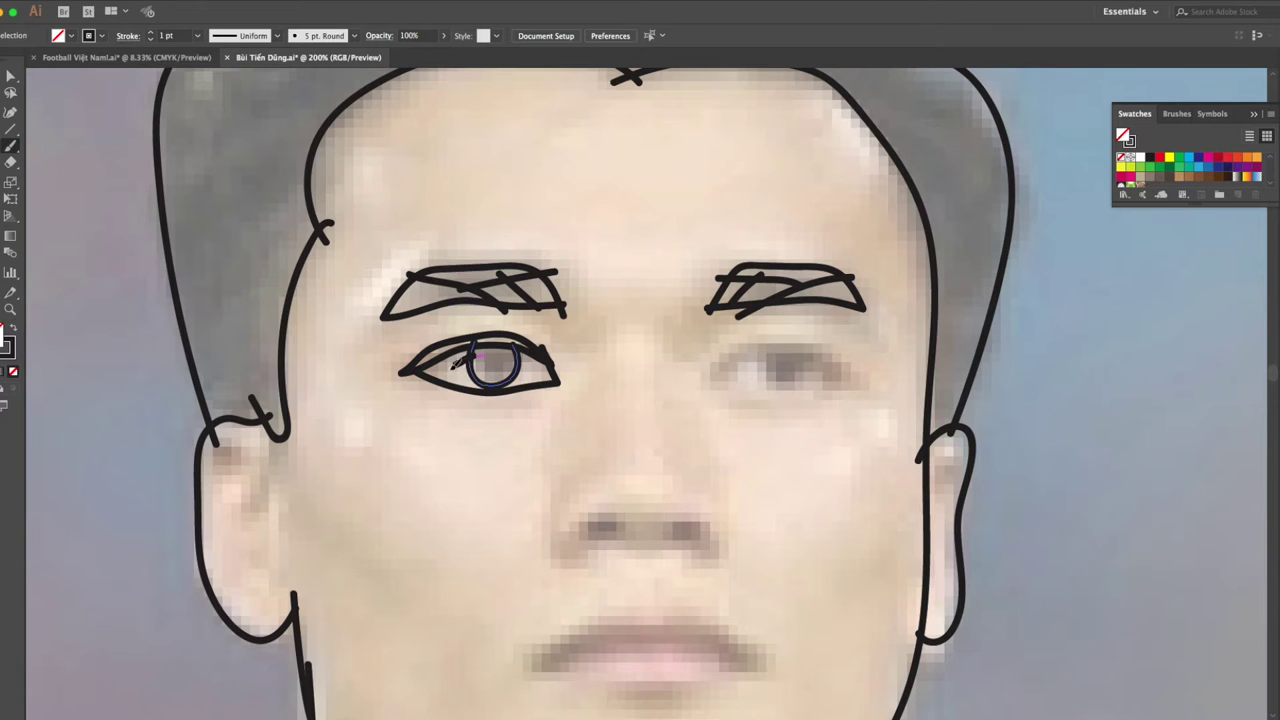
left_click_drag(432, 380, 478, 357)
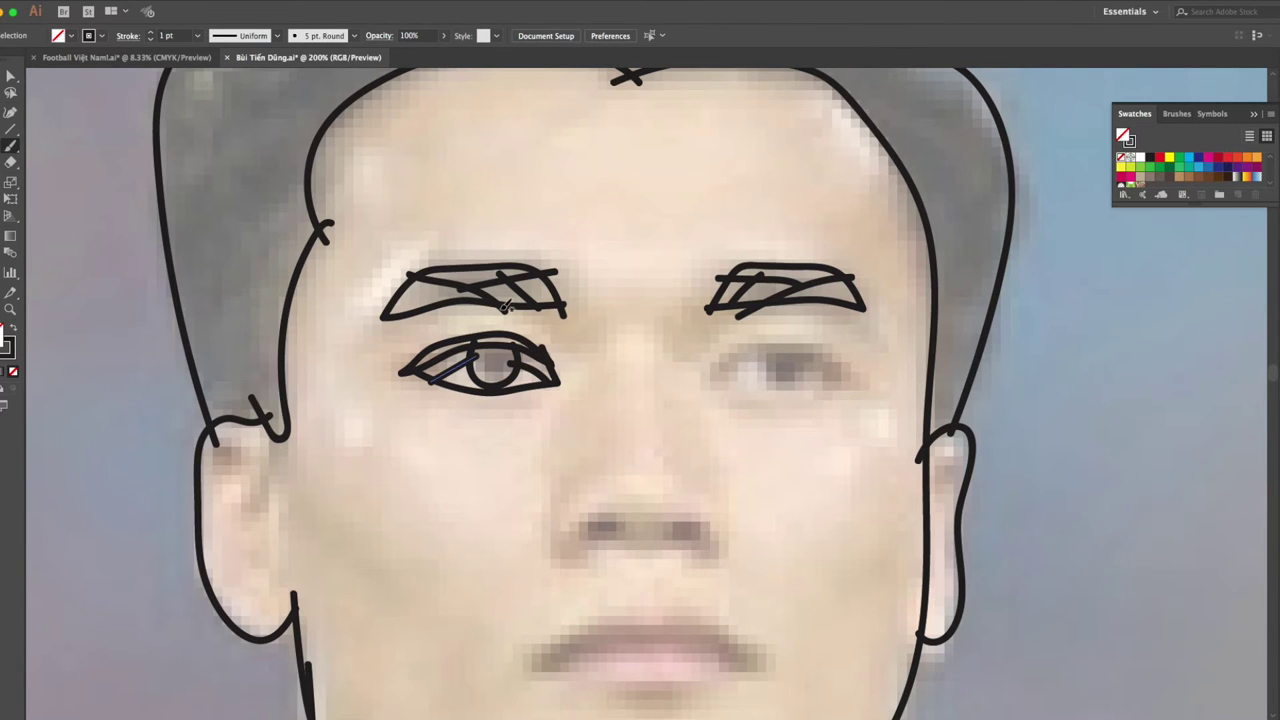
mouse_move(478, 336)
left_mouse_down()
mouse_move(440, 300)
mouse_move(348, 356)
mouse_move(378, 393)
mouse_move(392, 316)
mouse_move(364, 256)
mouse_move(422, 252)
left_mouse_up()
Draw two rounded highlight loops on the forehead, undoing rejected strokes.
key("ctrl+z")
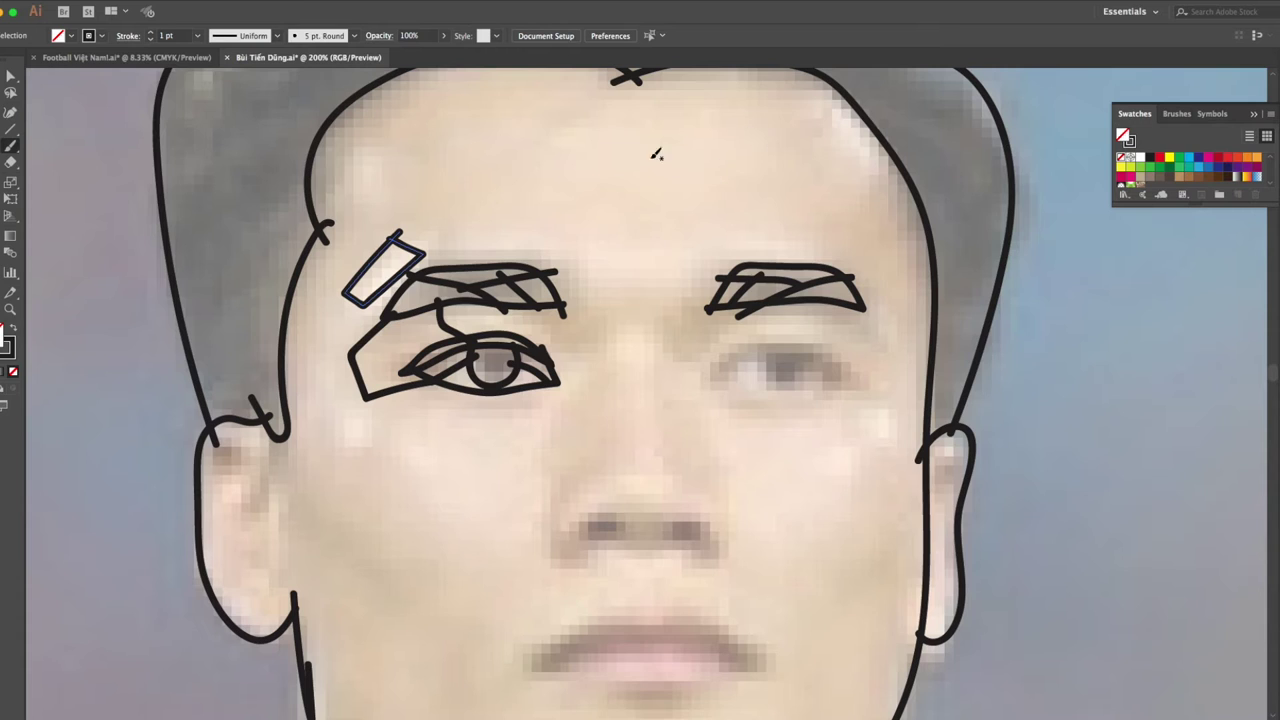
mouse_move(500, 238)
left_mouse_down()
mouse_move(760, 210)
mouse_move(508, 238)
left_mouse_up()
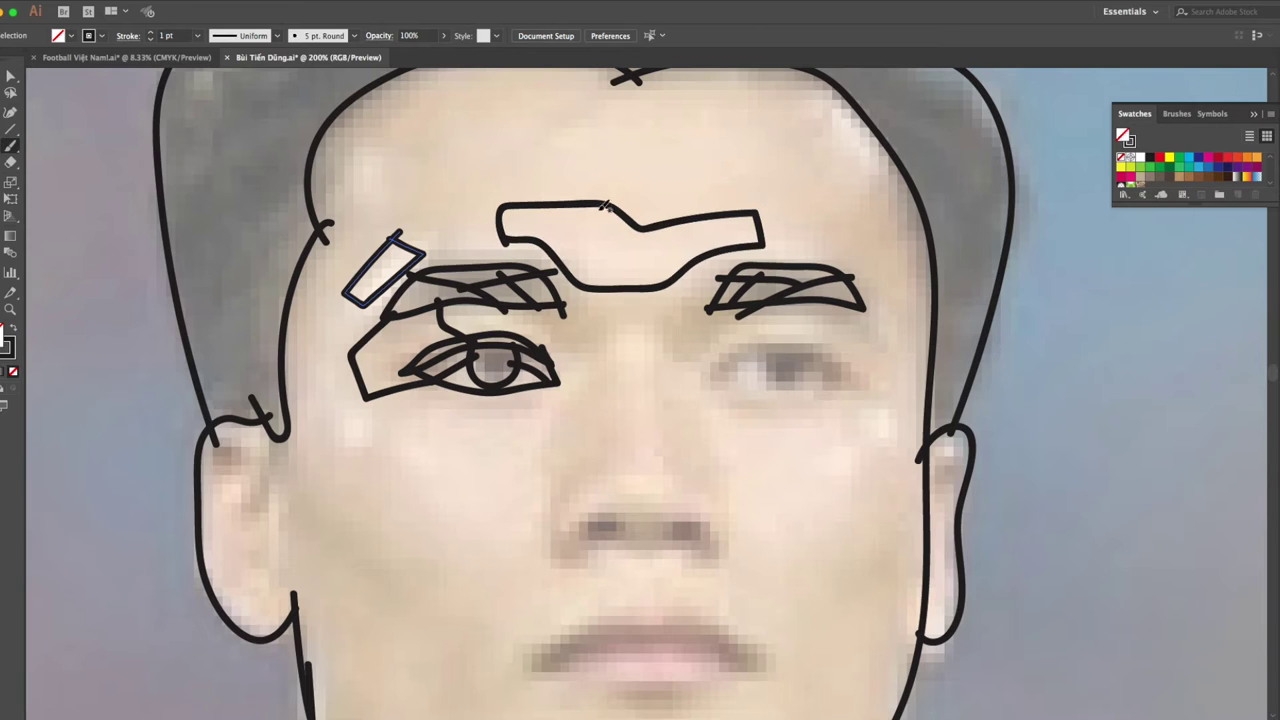
key("ctrl+z")
mouse_move(680, 207)
left_mouse_down()
mouse_move(778, 205)
mouse_move(655, 216)
left_mouse_up()
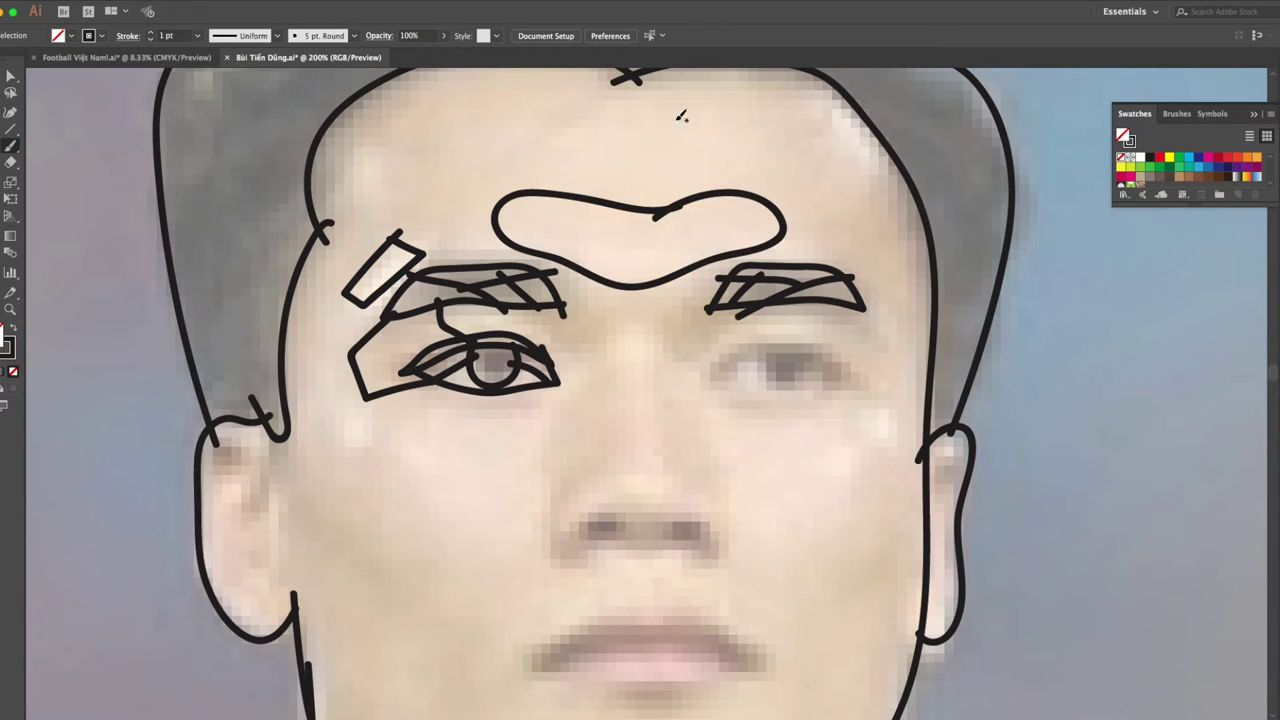
mouse_move(598, 92)
left_mouse_down()
mouse_move(705, 168)
mouse_move(750, 120)
mouse_move(664, 162)
left_mouse_up()
key("ctrl+z")
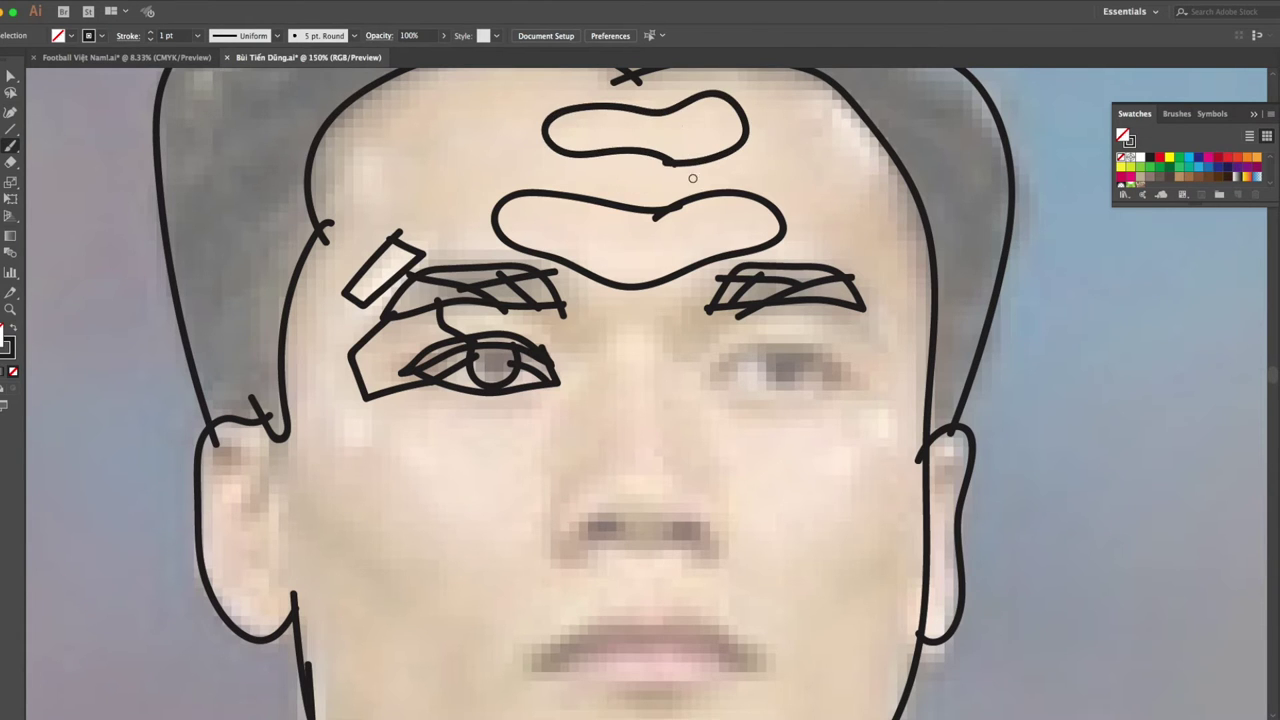
Draw an oval and a downward line on the right temple.
scroll(692, 172, "down", 3)
scroll(690, 172, "up", 2)
left_click_drag(775, 173, 770, 135)
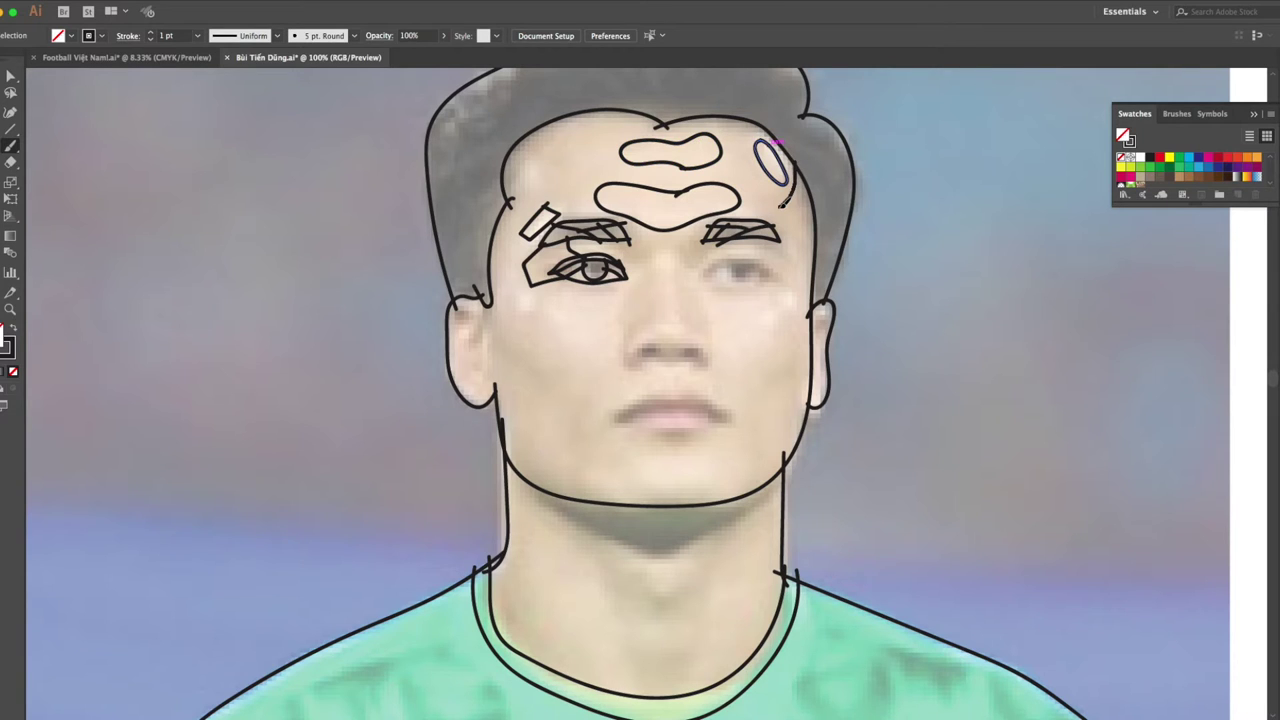
left_click_drag(770, 231, 816, 296)
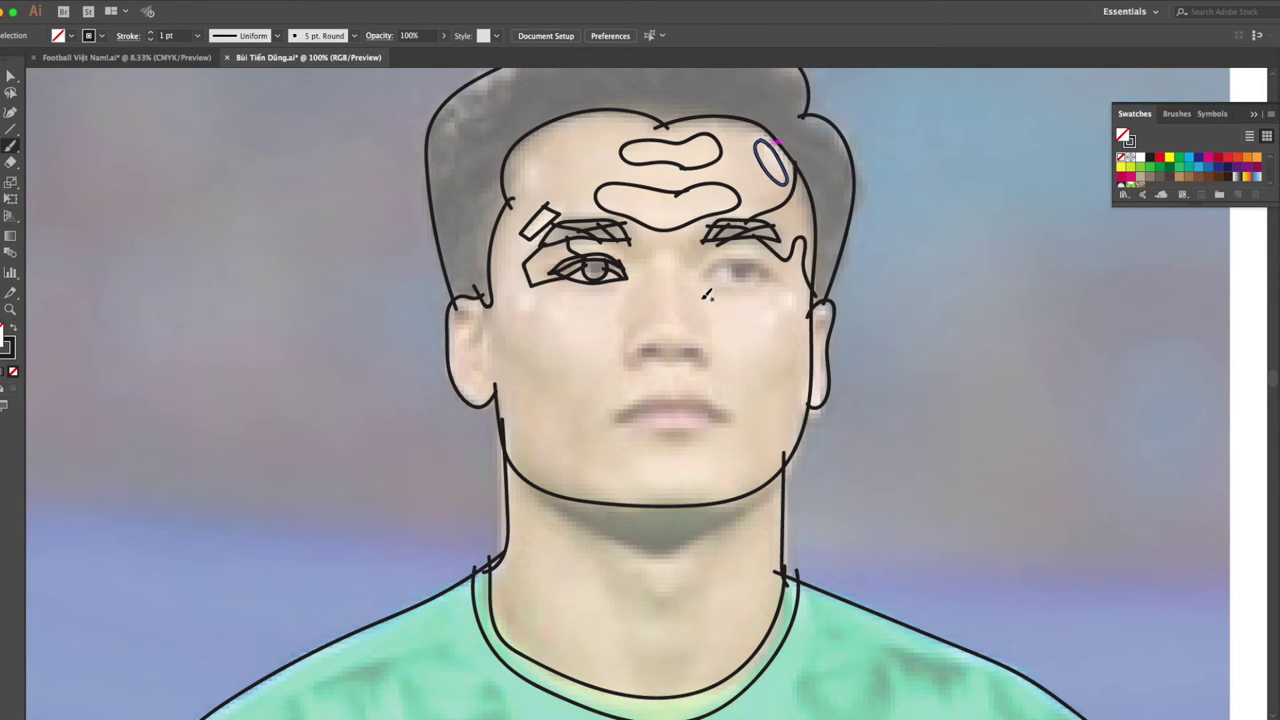
Add the under-eye cheek shape and a long contour from the hairline around the chin.
left_click_drag(520, 291, 585, 338)
mouse_move(516, 296)
left_mouse_down()
mouse_move(638, 306)
mouse_move(582, 347)
mouse_move(539, 283)
left_mouse_up()
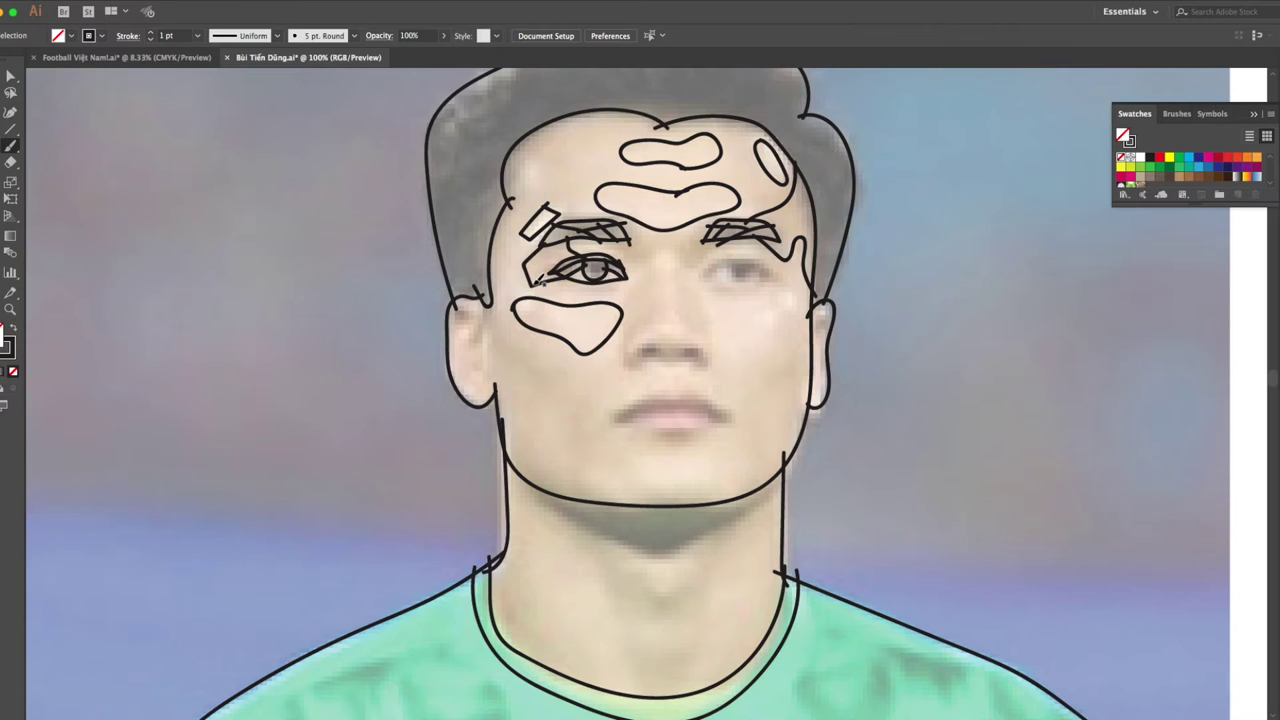
mouse_move(766, 124)
left_mouse_down()
mouse_move(508, 229)
mouse_move(522, 310)
left_mouse_up()
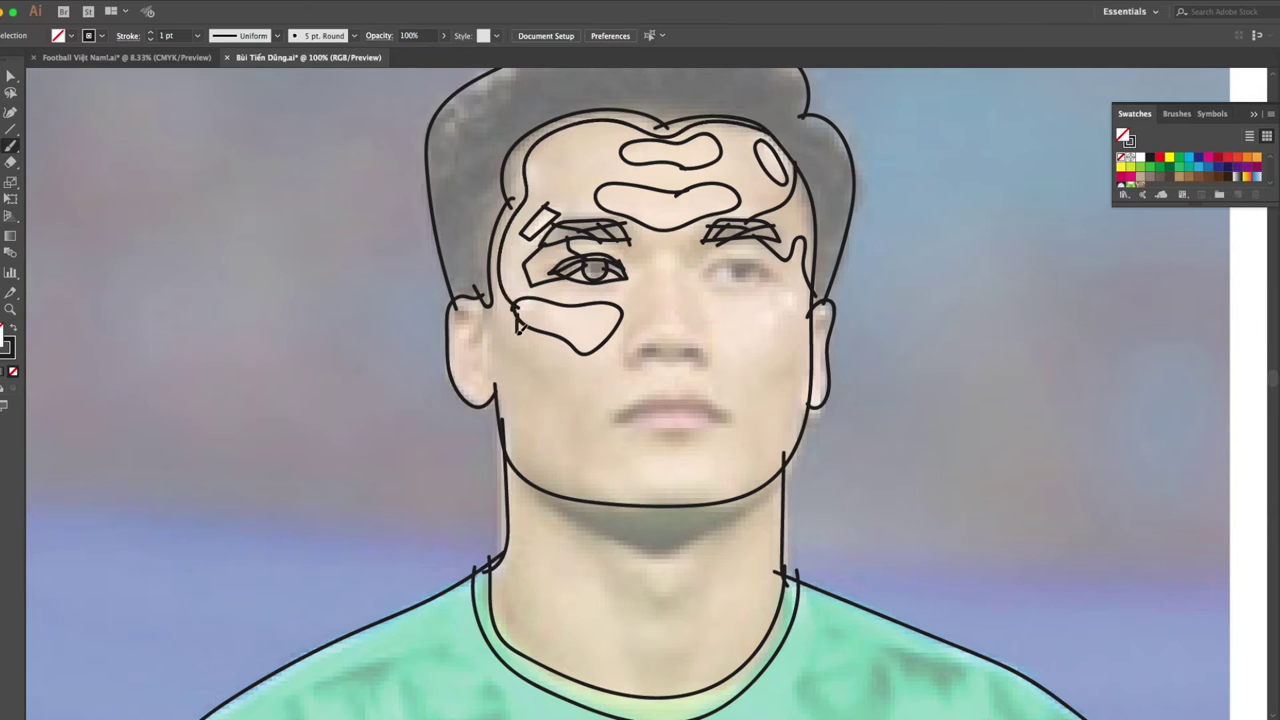
mouse_move(529, 312)
left_mouse_down()
mouse_move(565, 372)
mouse_move(716, 489)
mouse_move(806, 440)
mouse_move(792, 446)
left_mouse_up()
Drag the top anchors of the right and left neck lines lower.
left_click(784, 458, "ctrl")
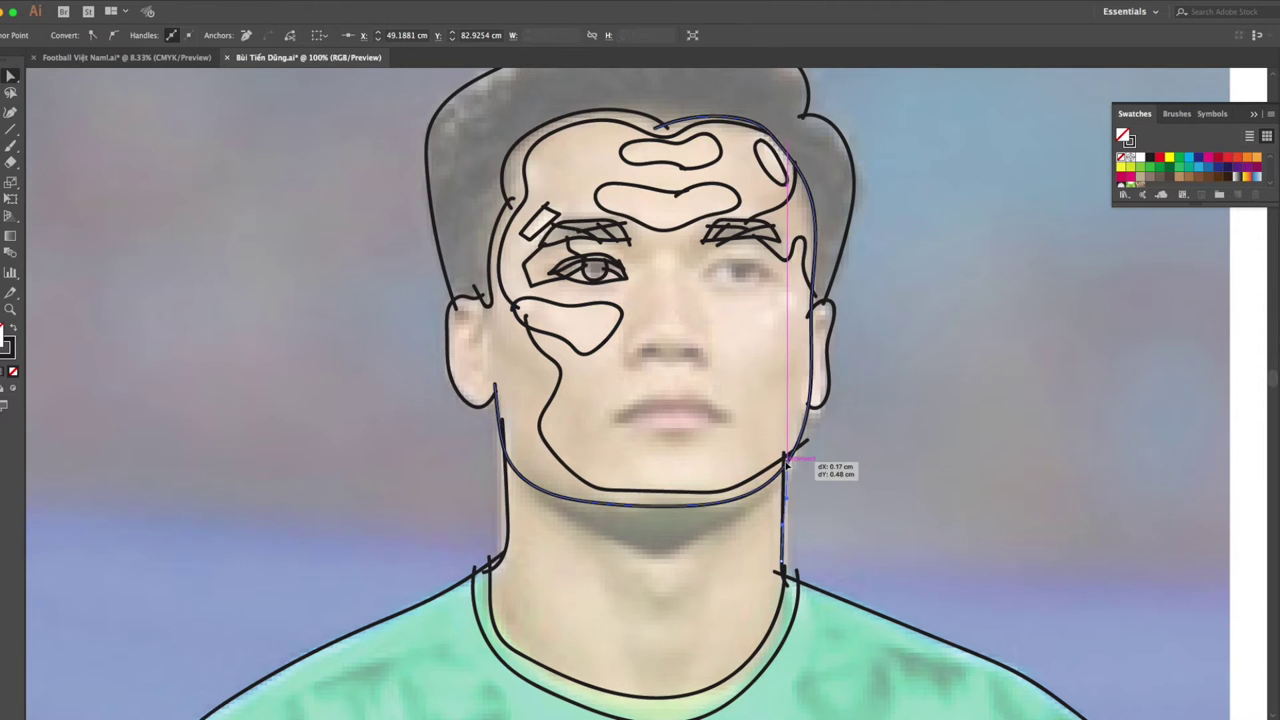
left_click_drag(792, 446, 784, 463)
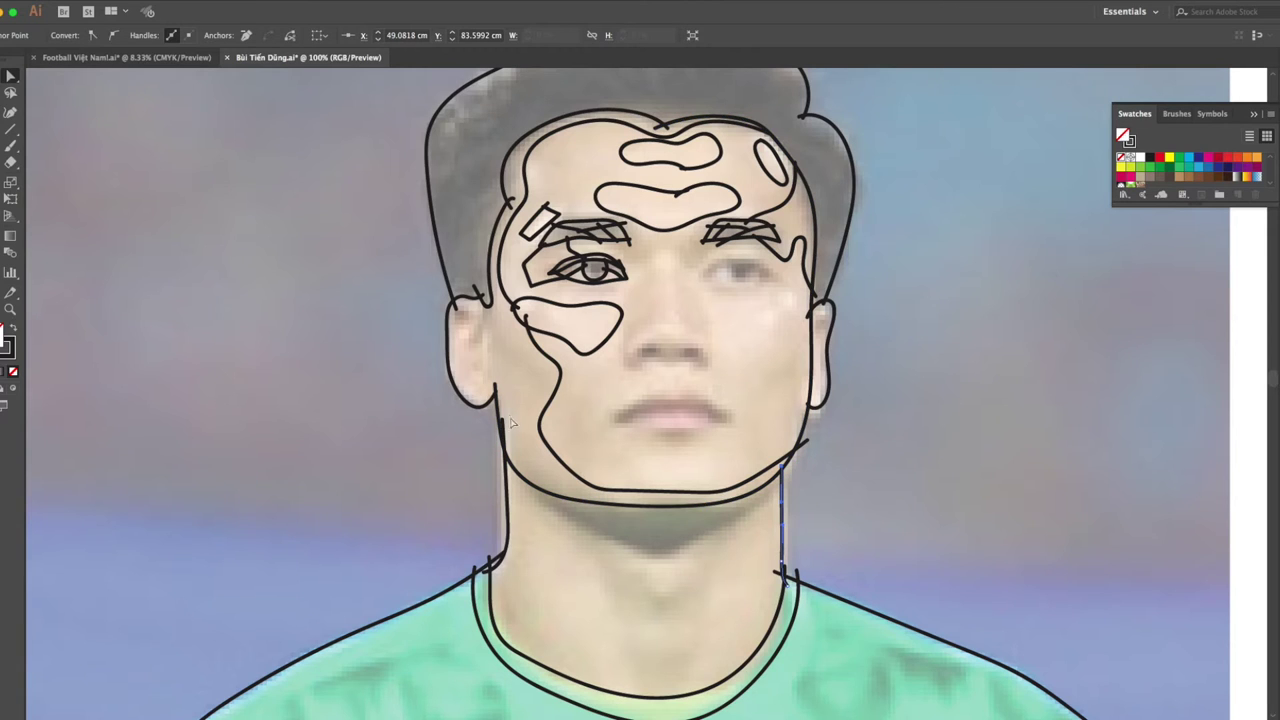
left_click_drag(507, 424, 505, 438)
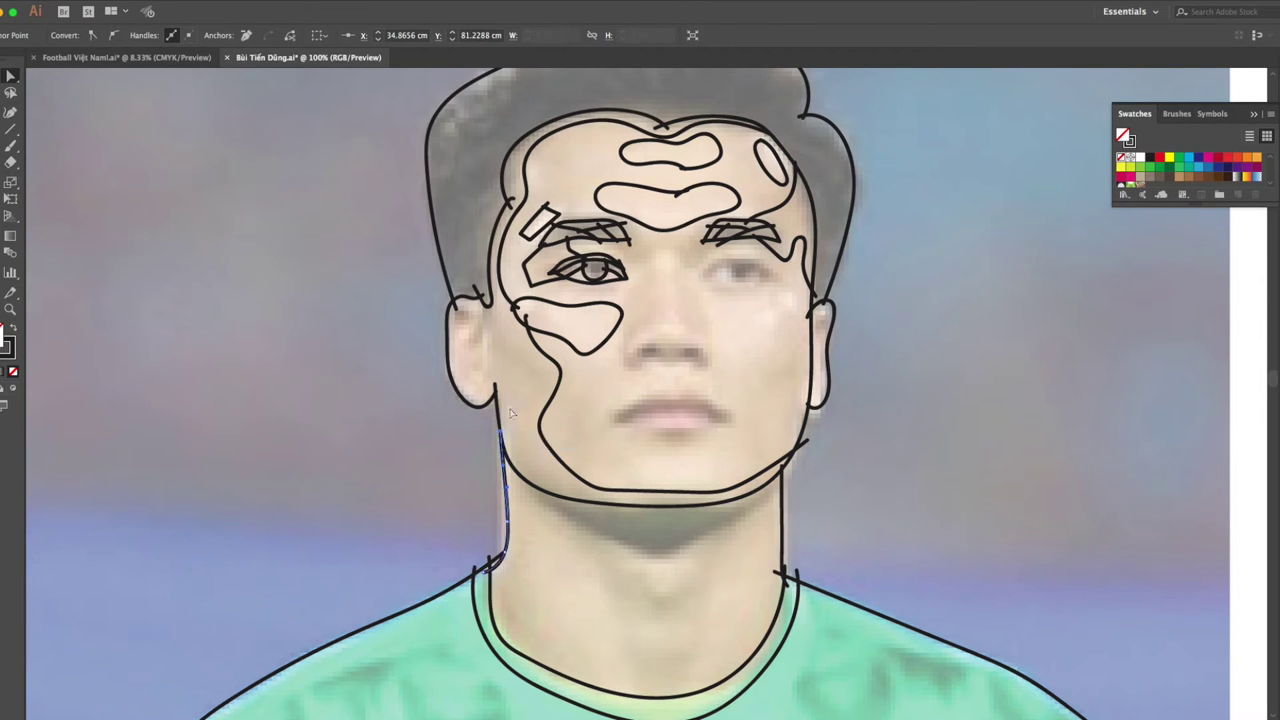
left_click_drag(504, 436, 506, 431)
Paint a curled inner-ear curve inside the left ear.
key("b")
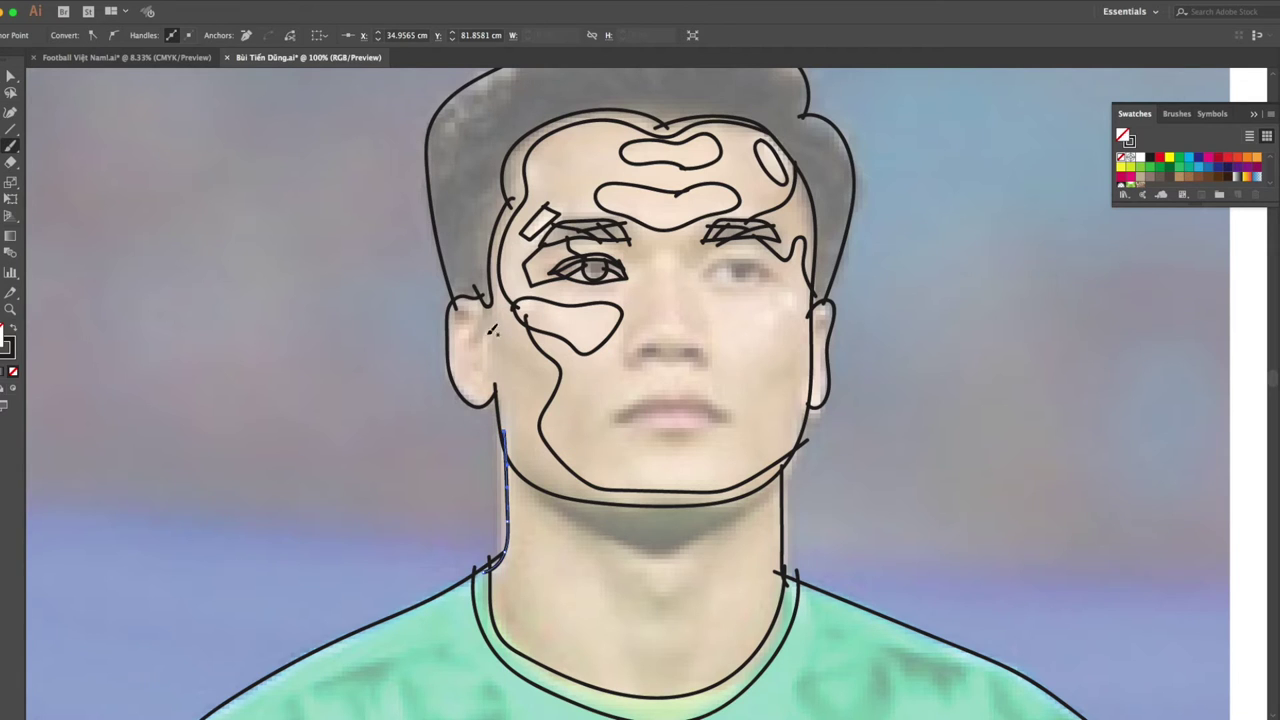
left_click_drag(484, 315, 494, 311)
key("ctrl+z")
mouse_move(484, 345)
left_mouse_down()
mouse_move(467, 327)
mouse_move(472, 390)
left_mouse_up()
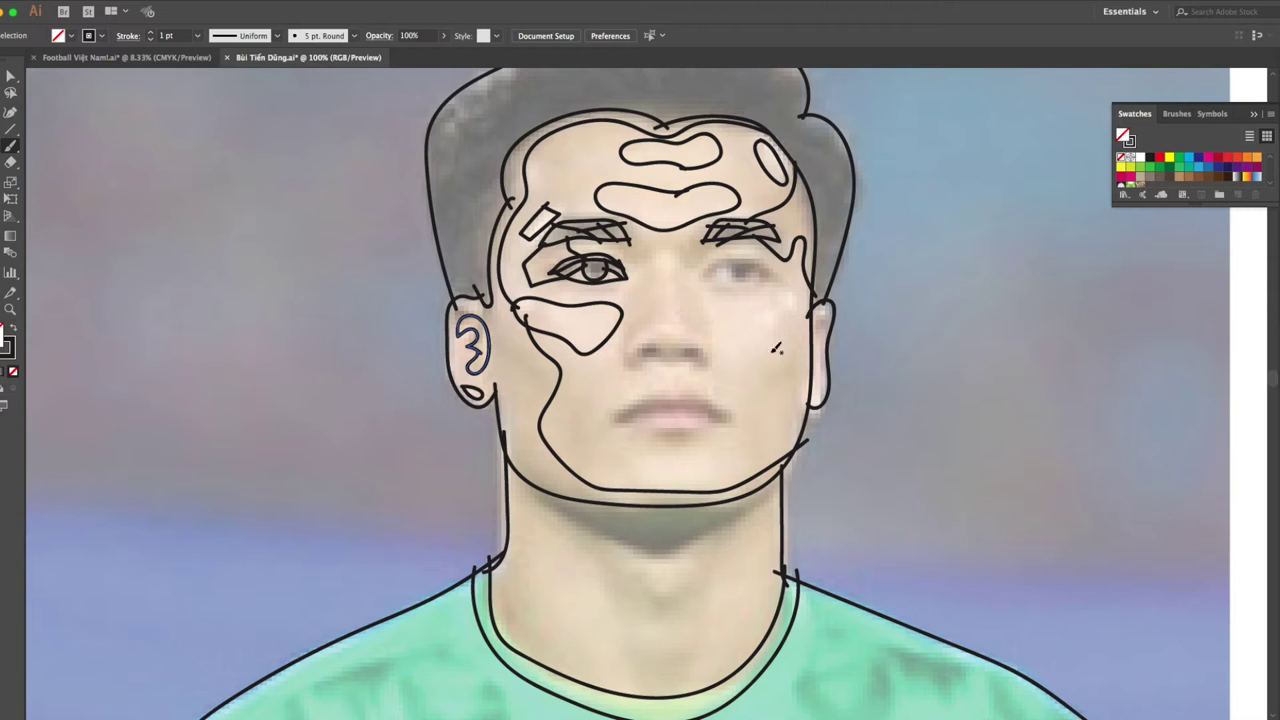
Add a chin highlight below the lips, a right-cheek loop, and a line beside the left eyebrow.
left_click_drag(702, 455, 704, 458)
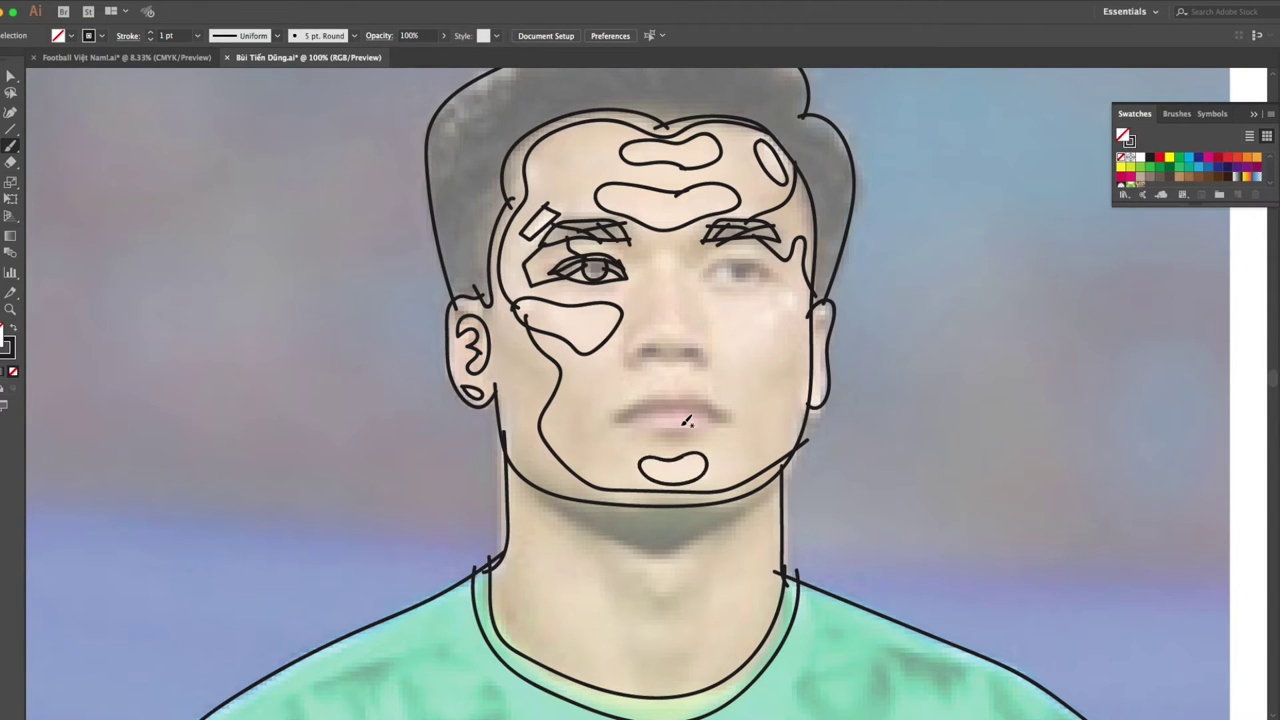
left_click_drag(790, 297, 796, 296)
key("ctrl+z")
left_click_drag(796, 298, 798, 302)
key("ctrl+z")
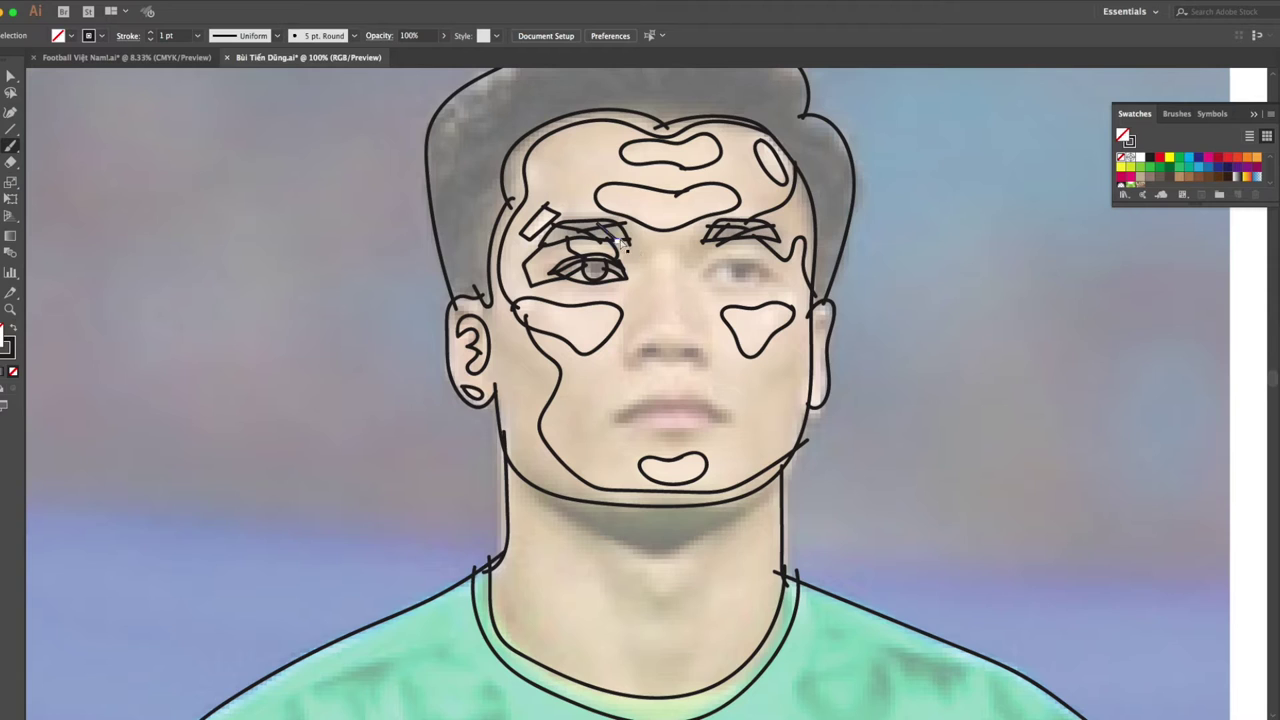
mouse_move(598, 230)
left_mouse_down()
mouse_move(628, 236)
mouse_move(632, 344)
left_mouse_up()
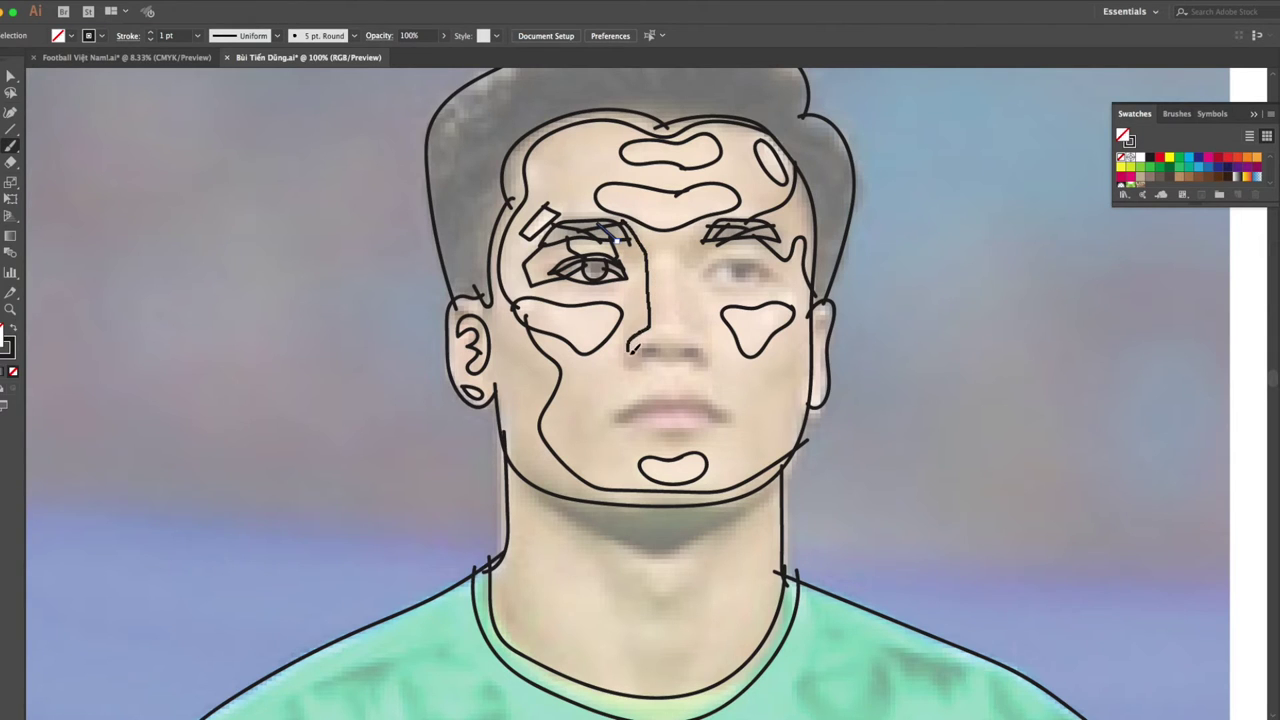
Deselect, then outline the nose tip and nostrils, redoing misdrawn strokes.
key("ctrl+z")
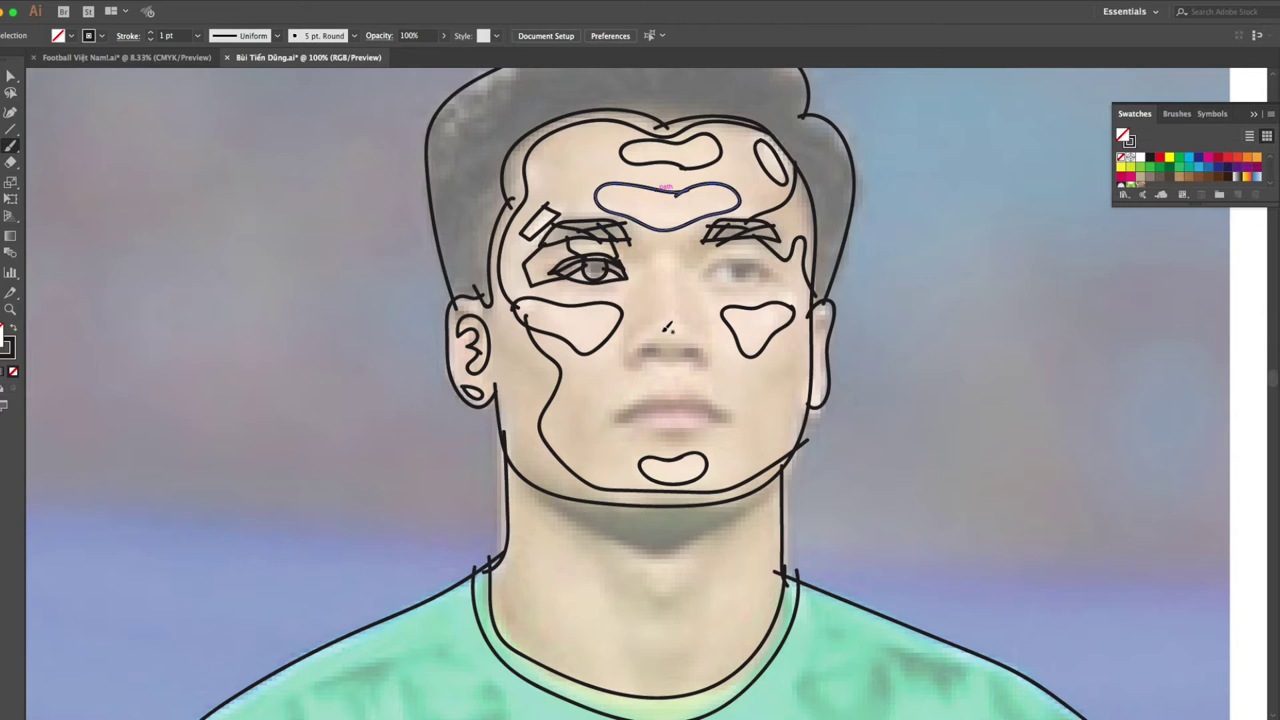
key("ctrl+shift+a")
left_click_drag(703, 338, 703, 337)
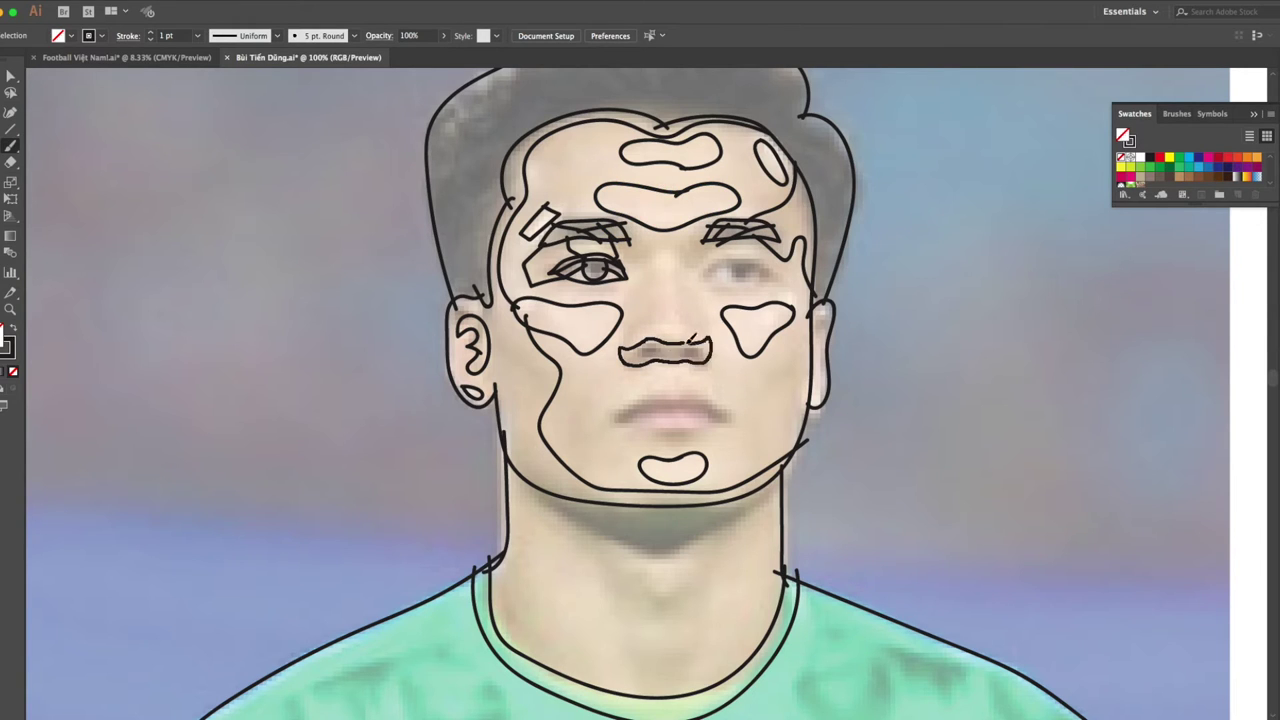
key("ctrl+z")
mouse_move(670, 339)
left_mouse_down()
mouse_move(708, 341)
mouse_move(686, 357)
mouse_move(712, 352)
mouse_move(650, 352)
left_mouse_up()
key("ctrl+z")
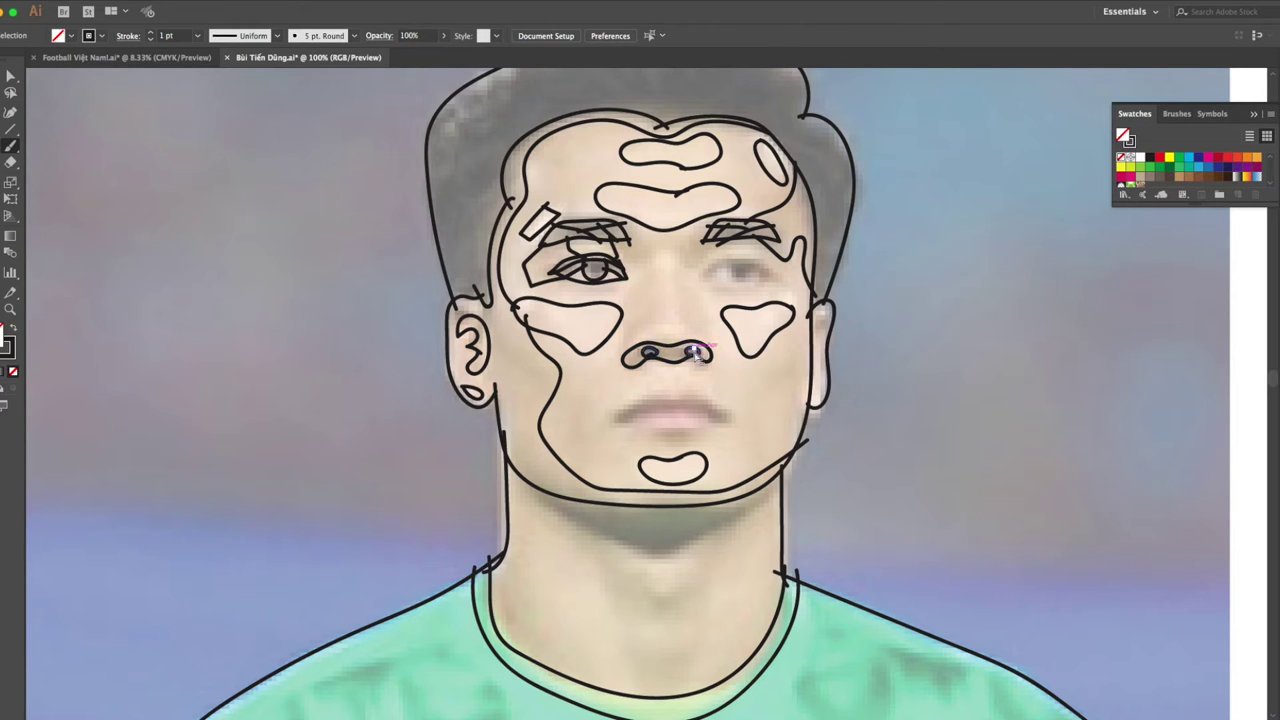
left_click_drag(700, 350, 670, 321)
Draw the nose bridge loop and the line down its left side.
mouse_move(668, 245)
left_mouse_down()
mouse_move(674, 316)
mouse_move(662, 242)
left_mouse_up()
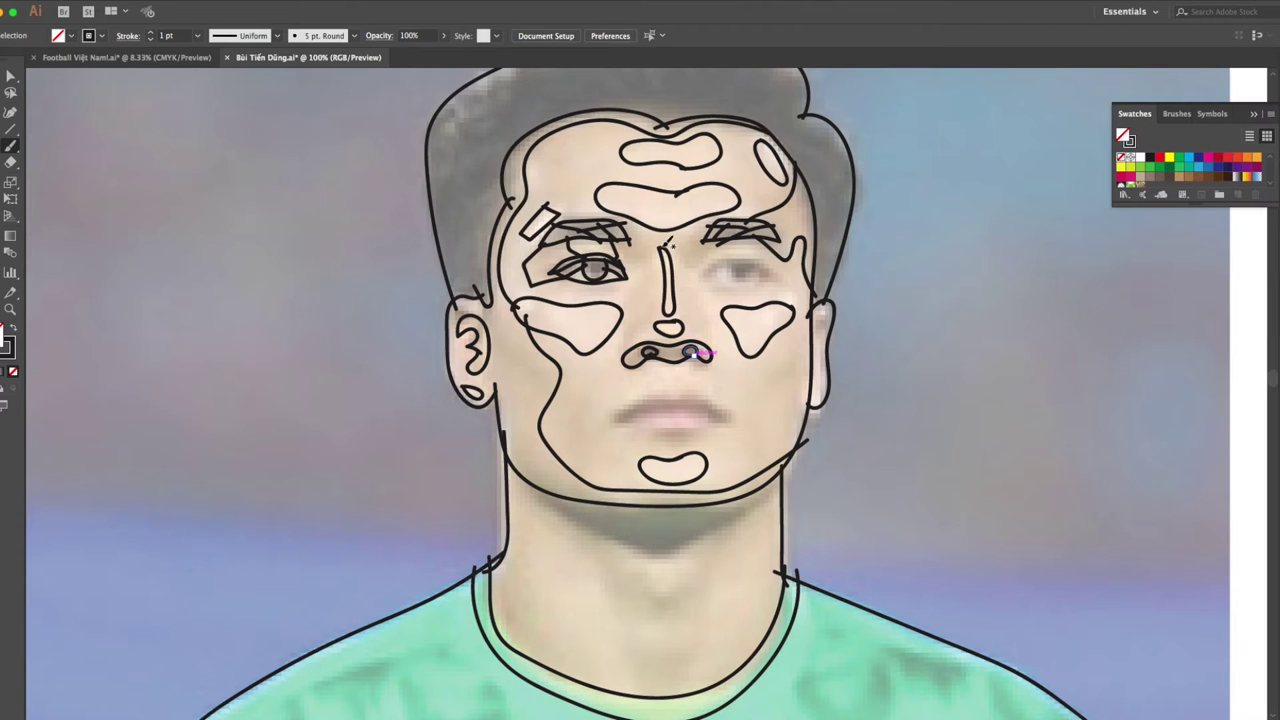
mouse_move(632, 220)
left_mouse_down()
mouse_move(656, 300)
mouse_move(630, 340)
left_mouse_up()
key("ctrl+z")
mouse_move(630, 215)
left_mouse_down()
mouse_move(655, 302)
mouse_move(624, 362)
left_mouse_up()
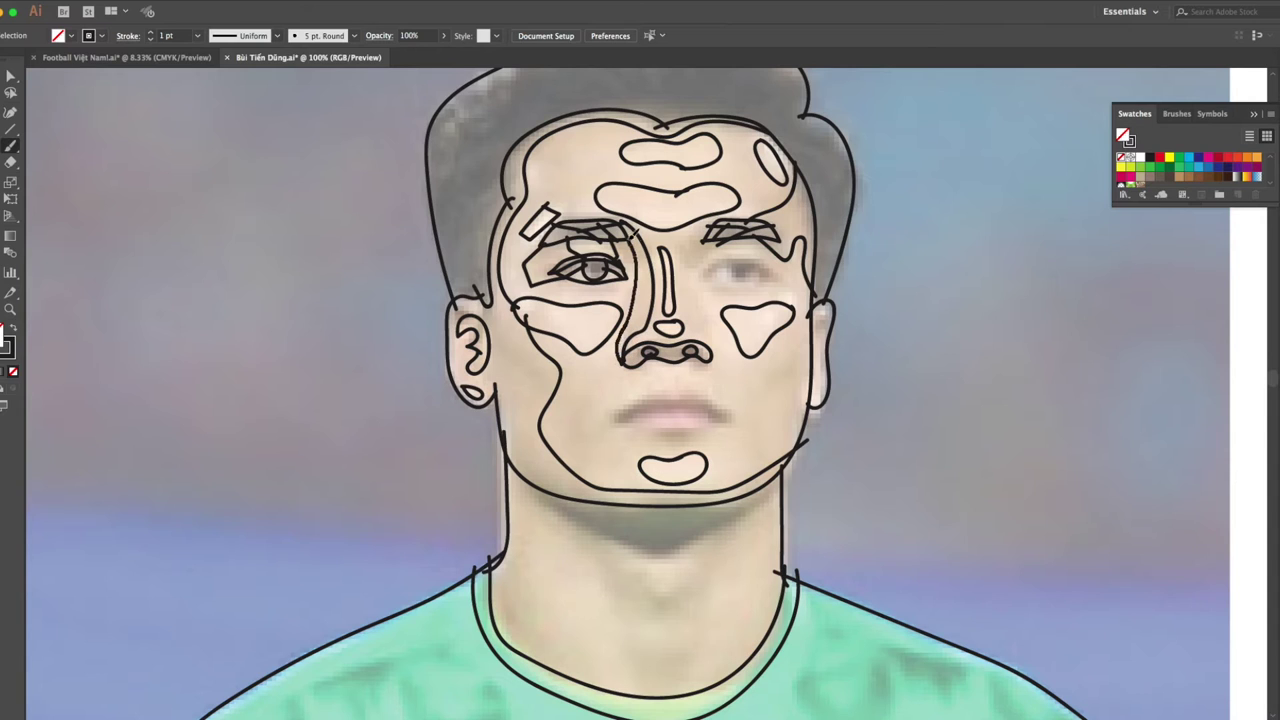
Outline the right eyebrow area and trace the right eye's upper and lower lids.
mouse_move(720, 232)
left_mouse_down()
mouse_move(708, 222)
mouse_move(688, 272)
mouse_move(724, 250)
left_mouse_up()
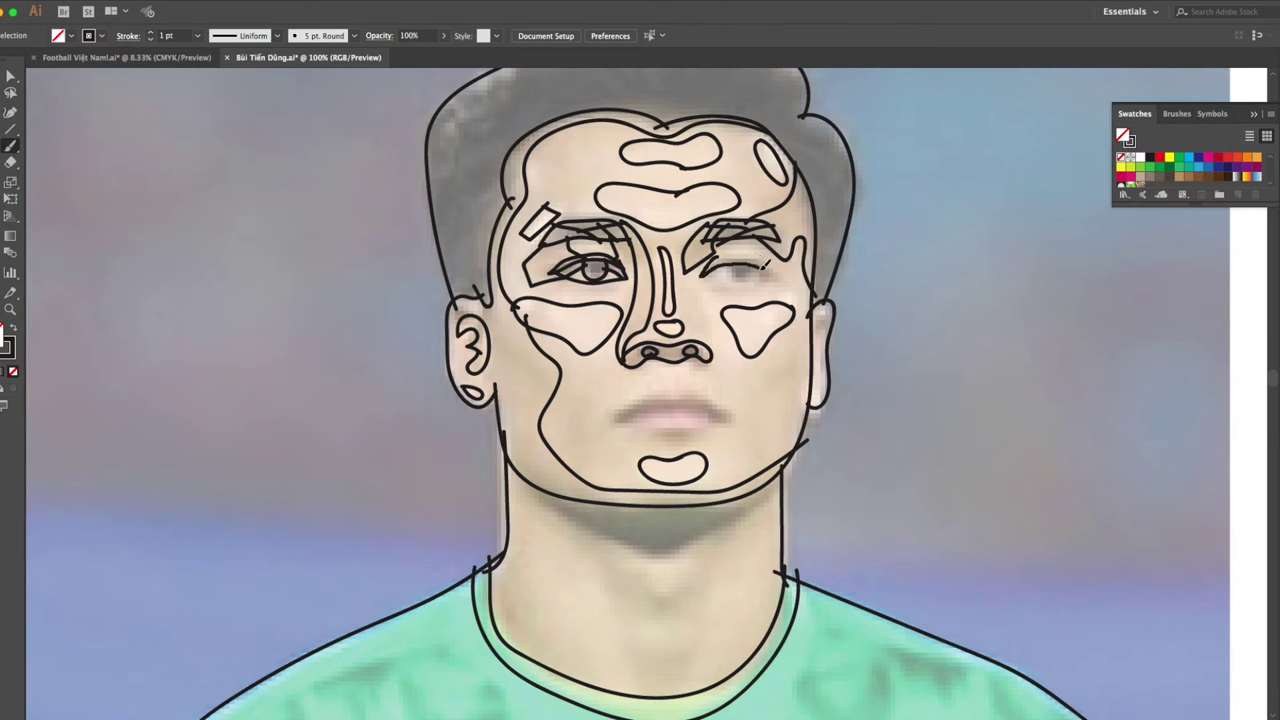
mouse_move(700, 278)
left_mouse_down()
mouse_move(745, 258)
mouse_move(772, 278)
left_mouse_up()
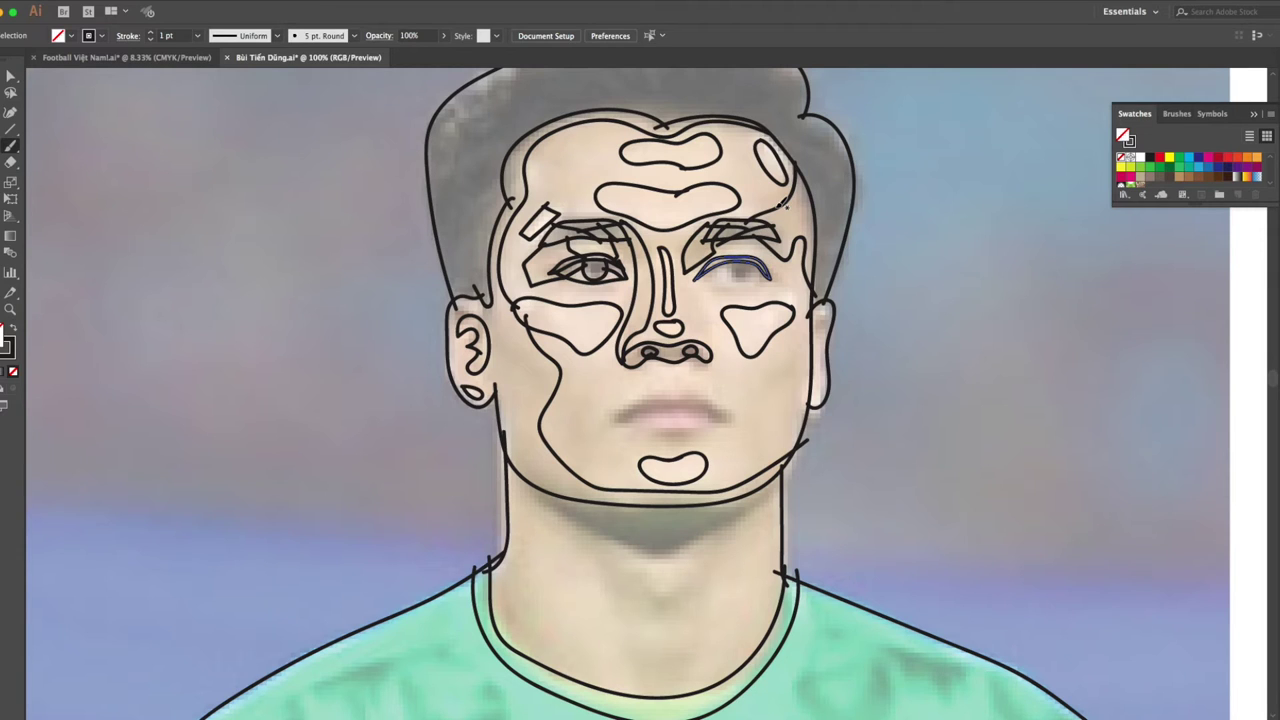
left_click_drag(694, 278, 769, 276)
left_click_drag(700, 278, 768, 274)
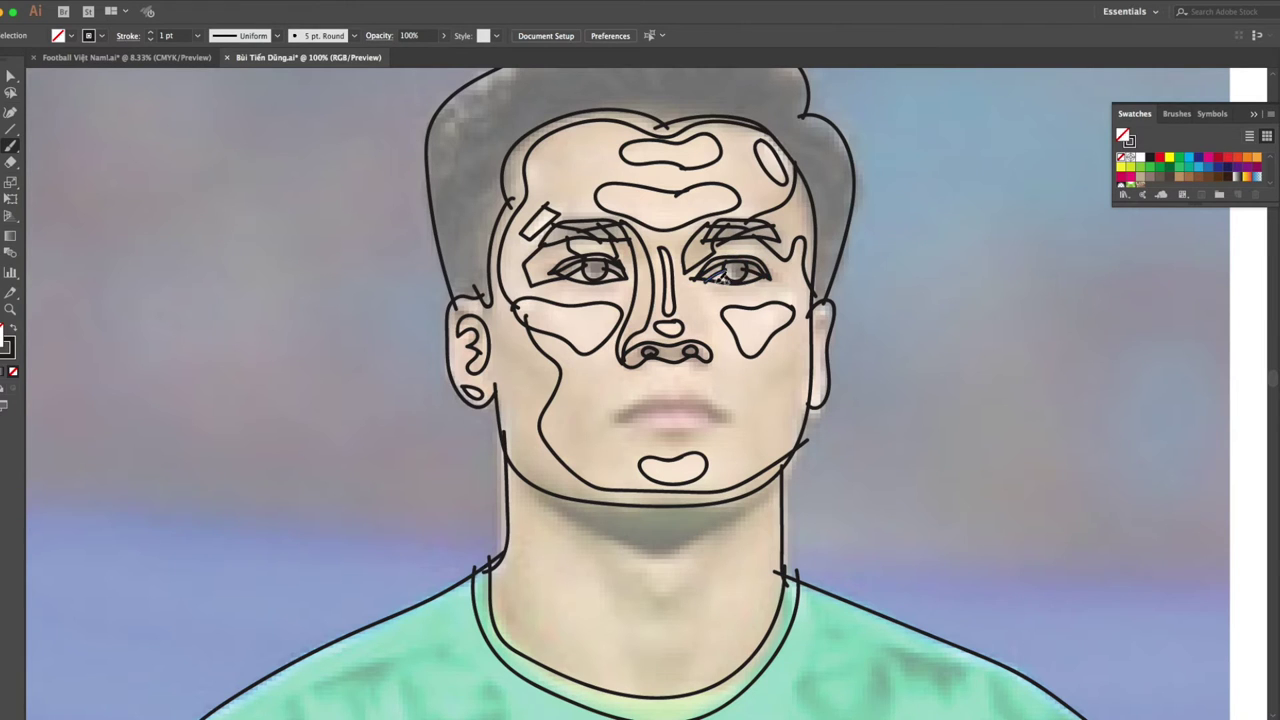
Trace strokes along the nose side, the nostril base and the philtrum line below it.
left_click_drag(688, 286, 706, 332)
left_click_drag(684, 282, 700, 288)
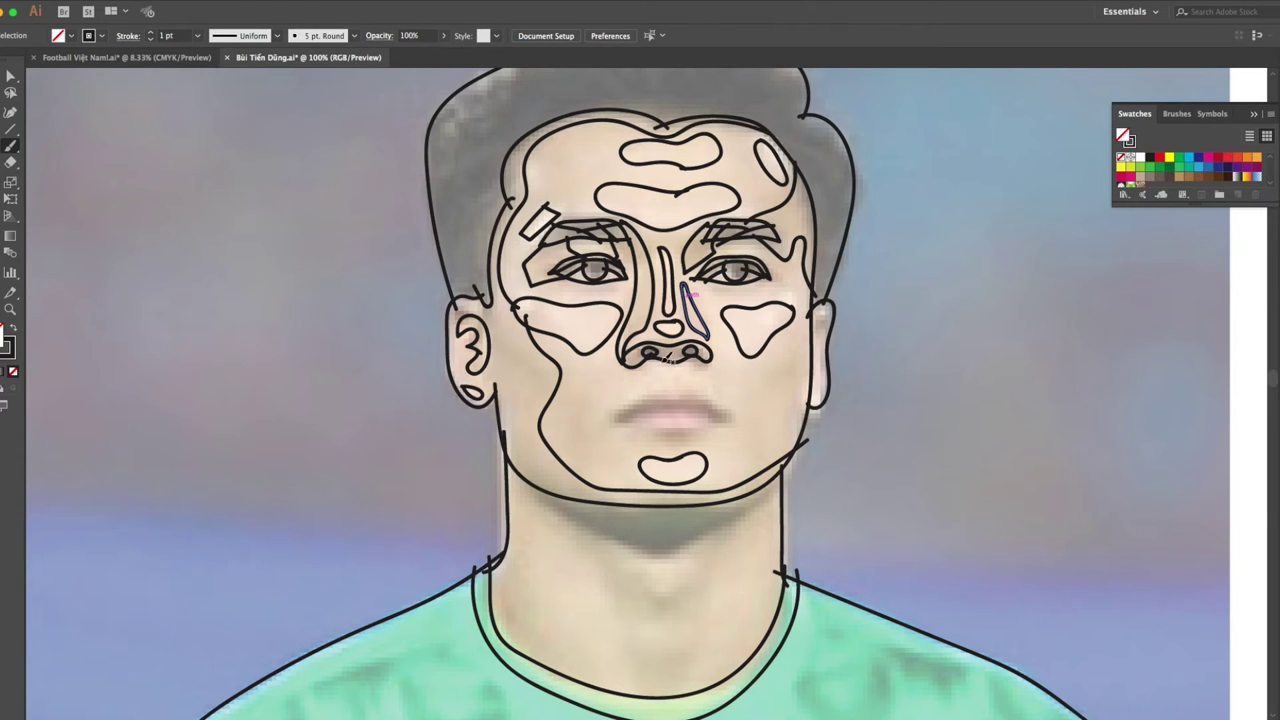
left_click_drag(624, 356, 704, 338)
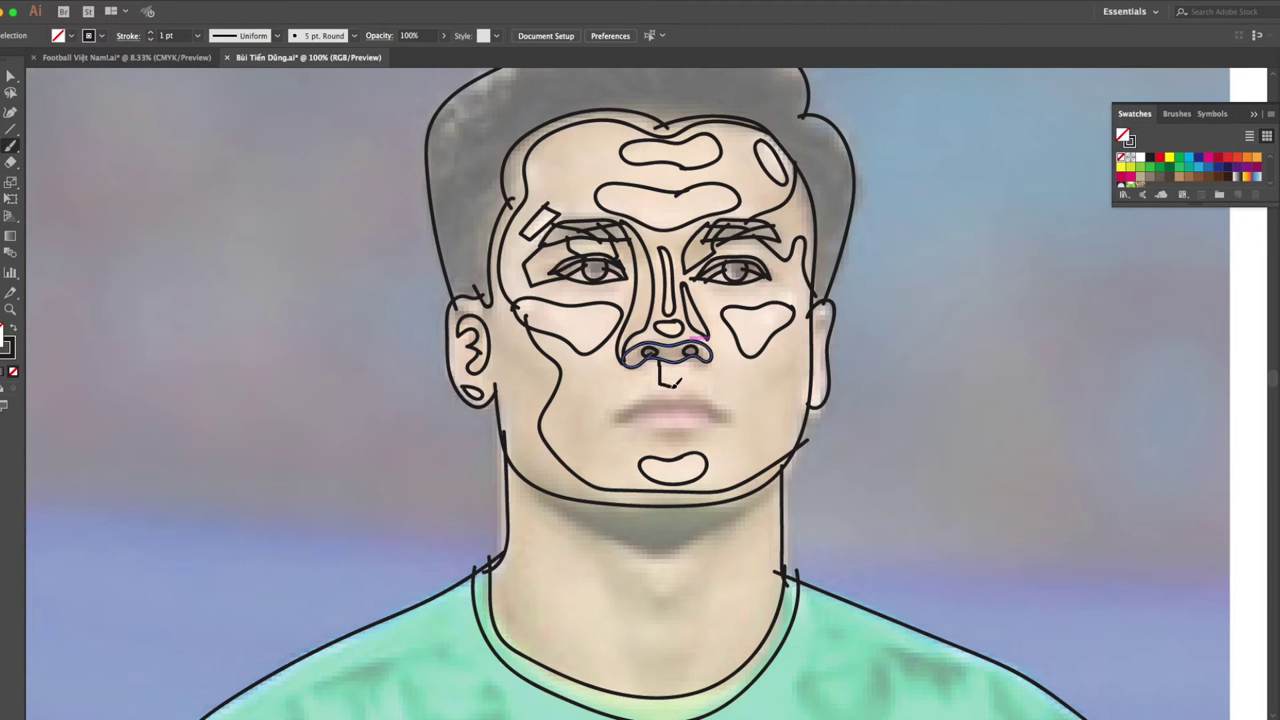
left_click_drag(676, 381, 676, 358)
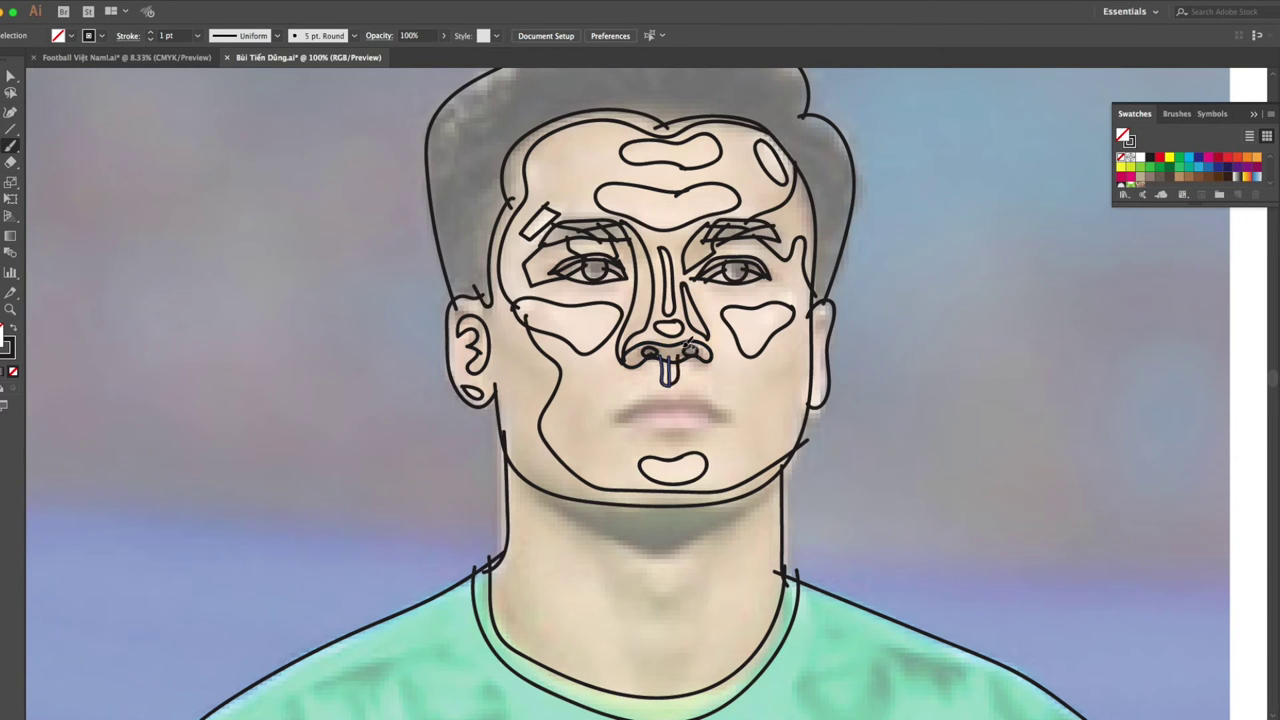
left_click(736, 353, "ctrl")
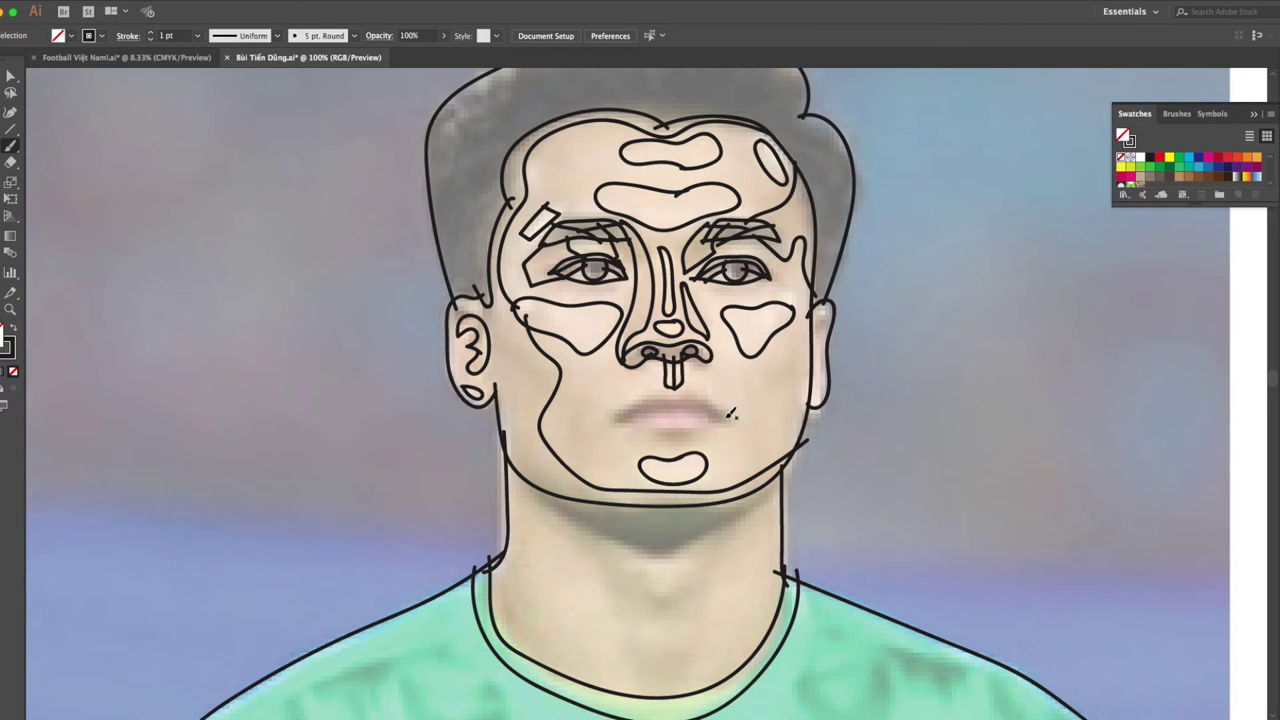
Draw the upper-lip line, the lower-lip curve and a shadow under the lower lip, redoing bad strokes.
left_click_drag(610, 420, 665, 384)
left_click_drag(728, 418, 605, 420)
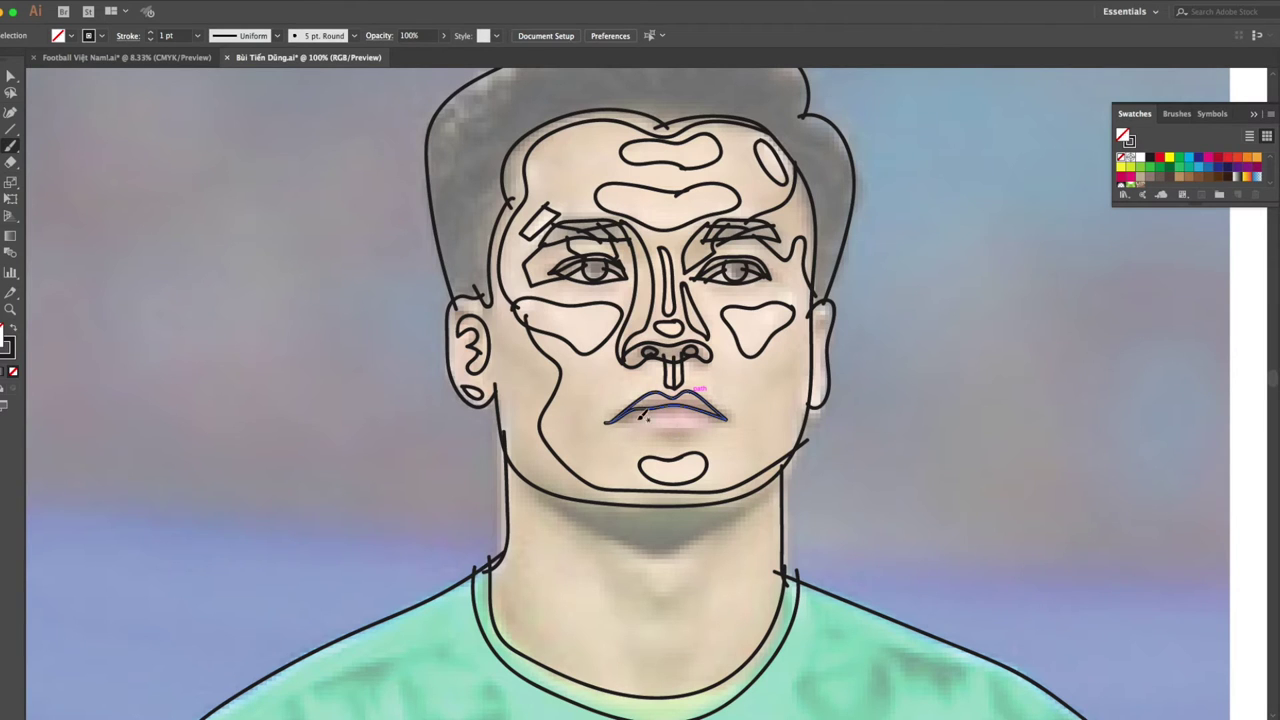
left_click_drag(705, 423, 698, 428)
left_click_drag(611, 421, 728, 410)
key("ctrl+z")
key("ctrl+z")
left_click_drag(607, 420, 722, 413)
key("ctrl+z")
mouse_move(612, 418)
left_mouse_down()
mouse_move(703, 428)
mouse_move(698, 440)
mouse_move(694, 430)
left_mouse_up()
left_click(812, 320, "ctrl")
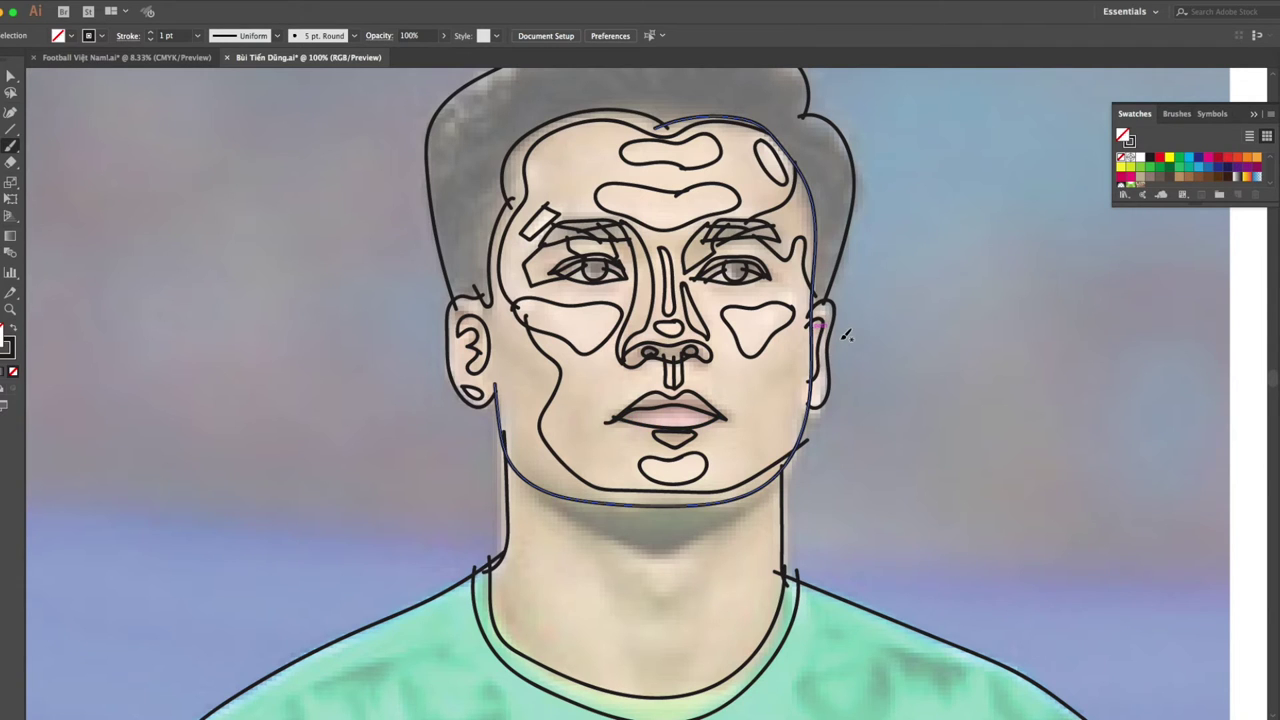
Paint a closed shadow shape on the right cheek and a curve beneath the jaw.
left_click_drag(800, 332, 752, 426)
left_click_drag(798, 330, 748, 410)
key("ctrl+z")
left_click_drag(798, 332, 806, 330)
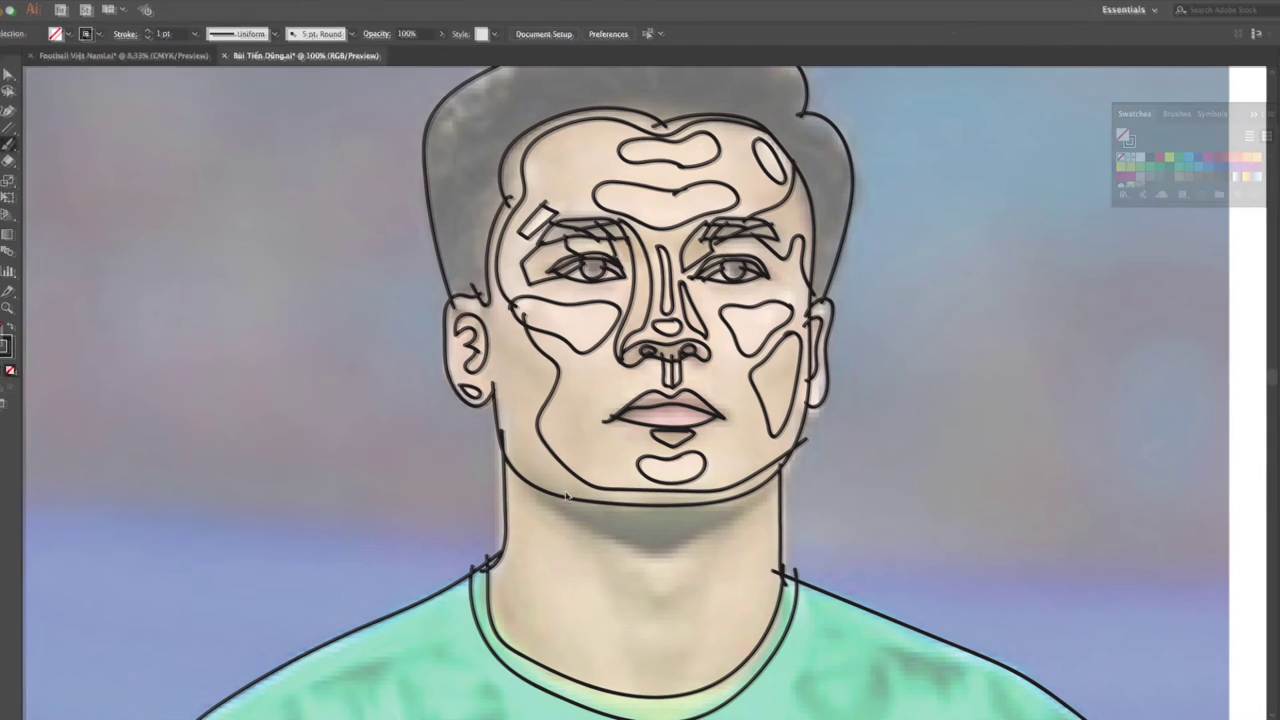
mouse_move(520, 476)
left_mouse_down()
mouse_move(560, 514)
mouse_move(672, 550)
mouse_move(718, 527)
left_mouse_up()
key("ctrl+z")
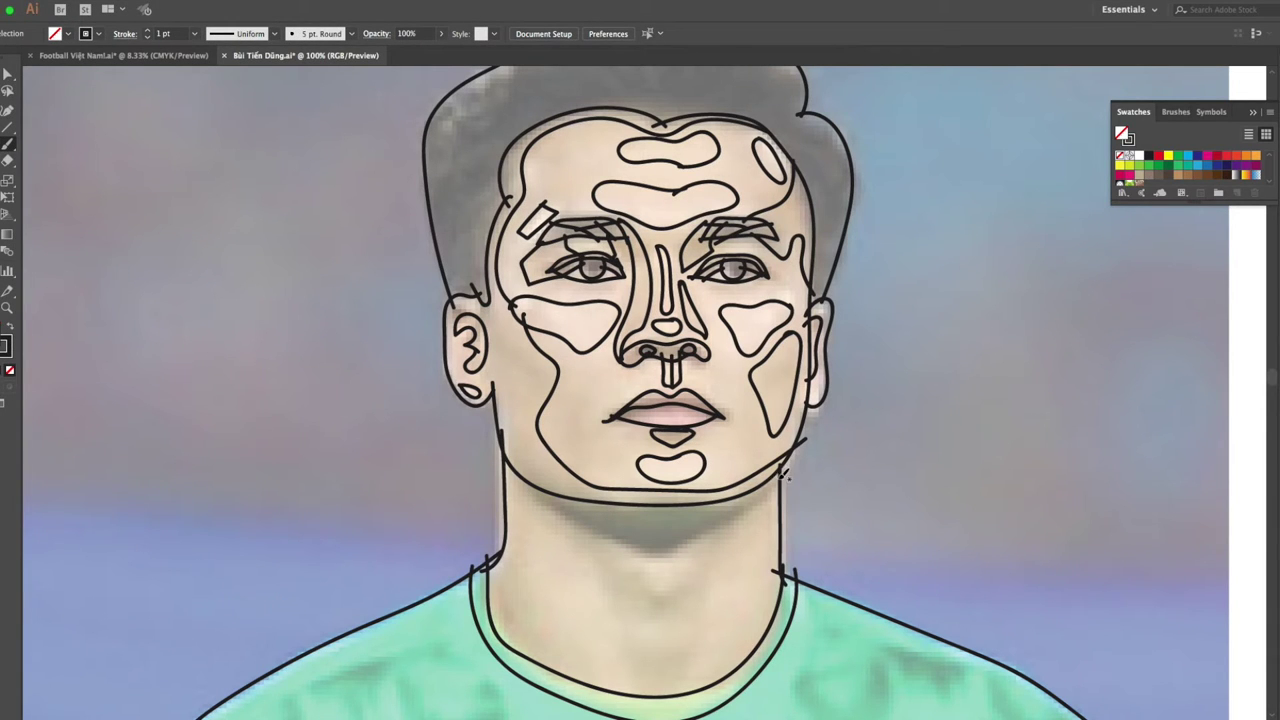
mouse_move(785, 481)
left_mouse_down()
mouse_move(655, 553)
mouse_move(522, 466)
left_mouse_up()
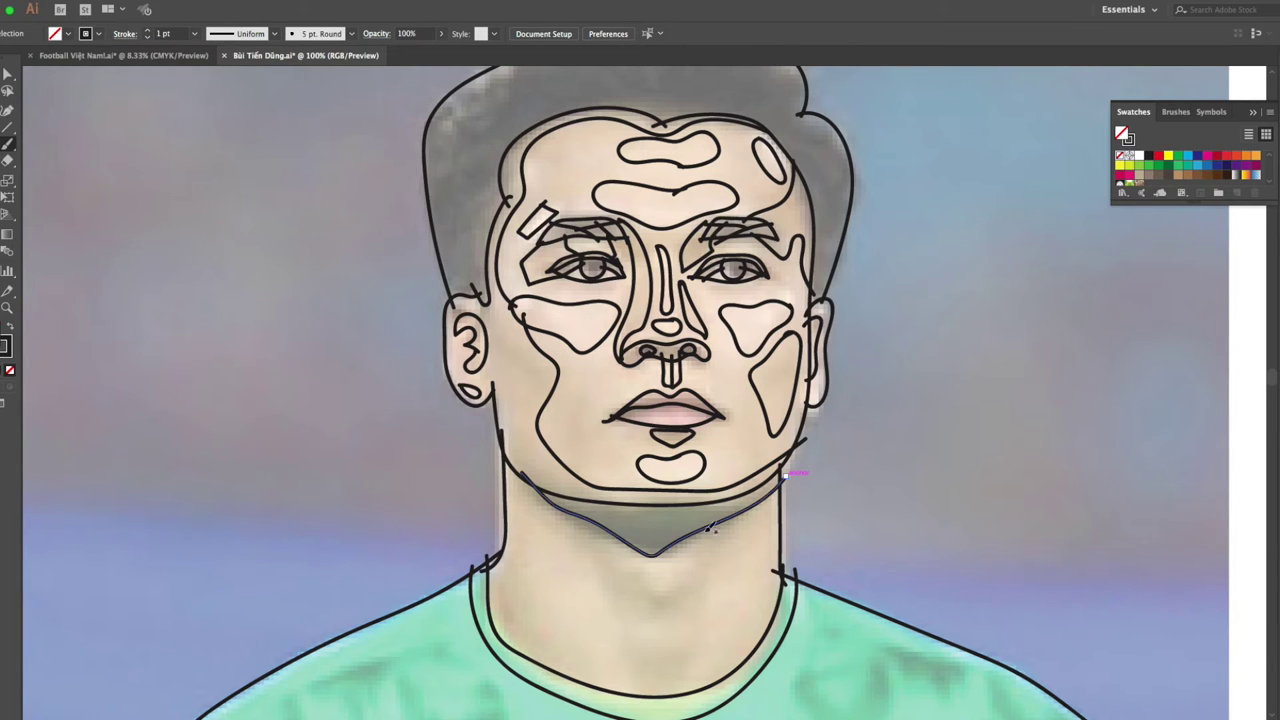
Add a jaw shadow line, a reshaped teardrop shadow on the neck, and a right-neck line.
mouse_move(766, 496)
left_mouse_down()
mouse_move(698, 545)
mouse_move(640, 556)
mouse_move(660, 598)
mouse_move(690, 605)
mouse_move(636, 620)
mouse_move(597, 566)
mouse_move(530, 530)
mouse_move(530, 640)
mouse_move(562, 660)
mouse_move(520, 628)
left_mouse_up()
mouse_move(686, 632)
left_mouse_down()
mouse_move(632, 664)
mouse_move(682, 676)
mouse_move(688, 630)
left_mouse_up()
key("a")
left_click_drag(682, 641, 687, 634)
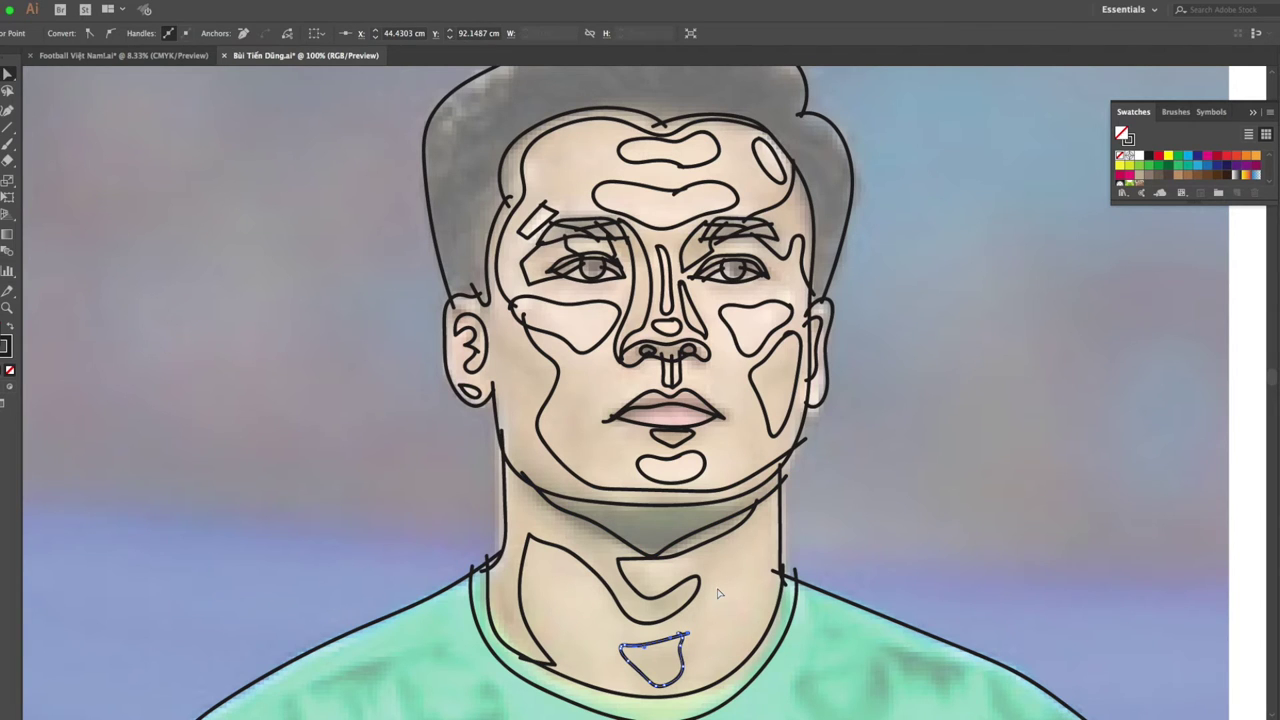
key("b")
left_click_drag(764, 508, 772, 500)
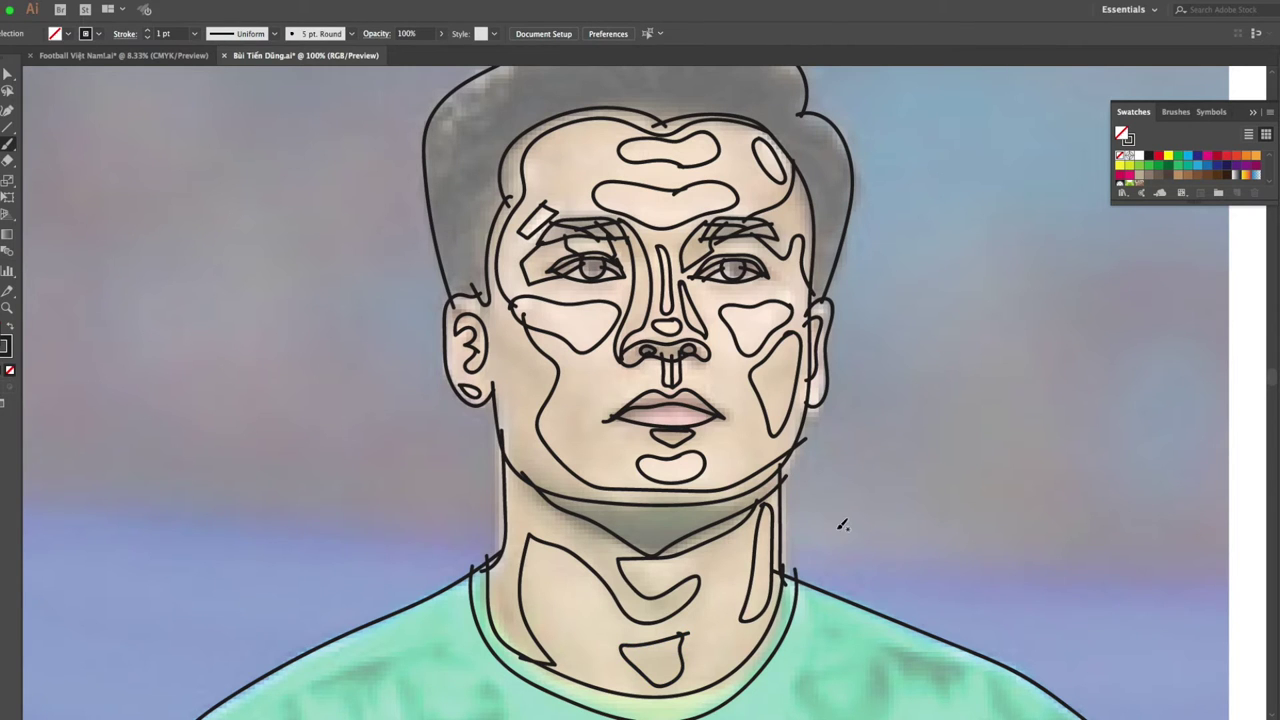
Trace the inner edge of the jersey collar, then zoom out to the whole portrait.
scroll(835, 447, "down", 5)
scroll(830, 400, "down", 2)
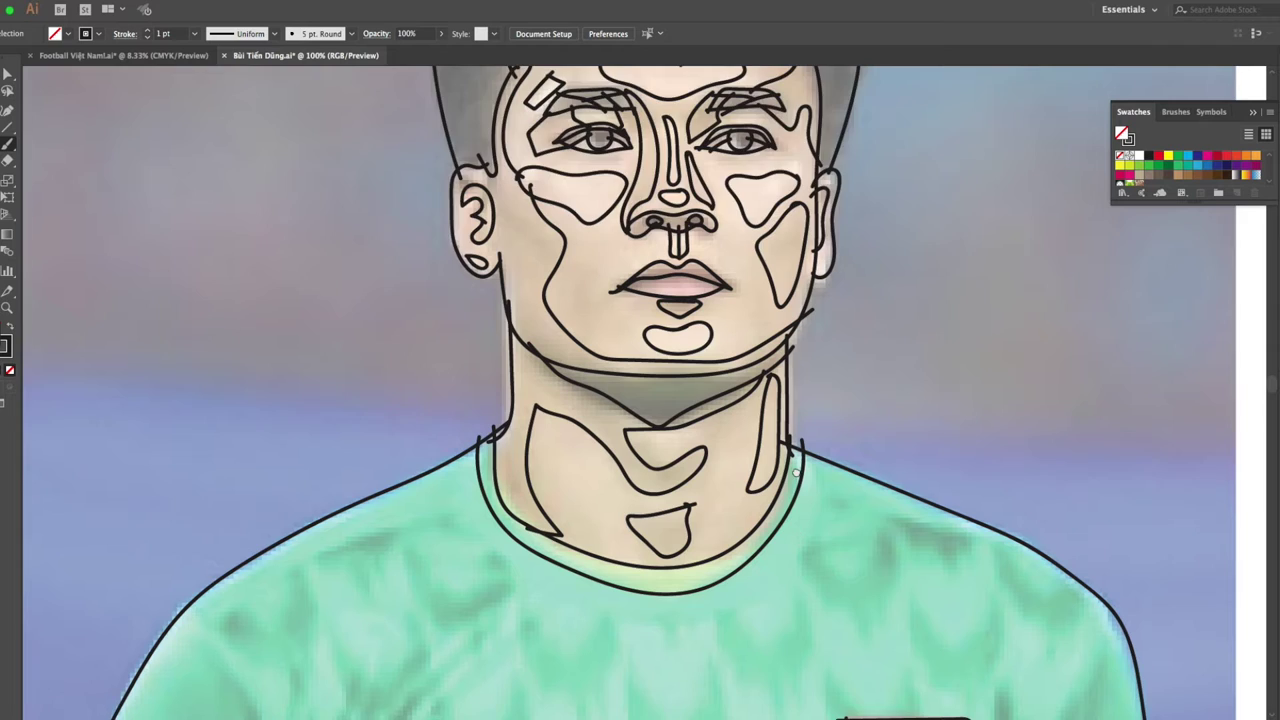
scroll(826, 335, "down", 4)
left_click_drag(588, 366, 812, 272)
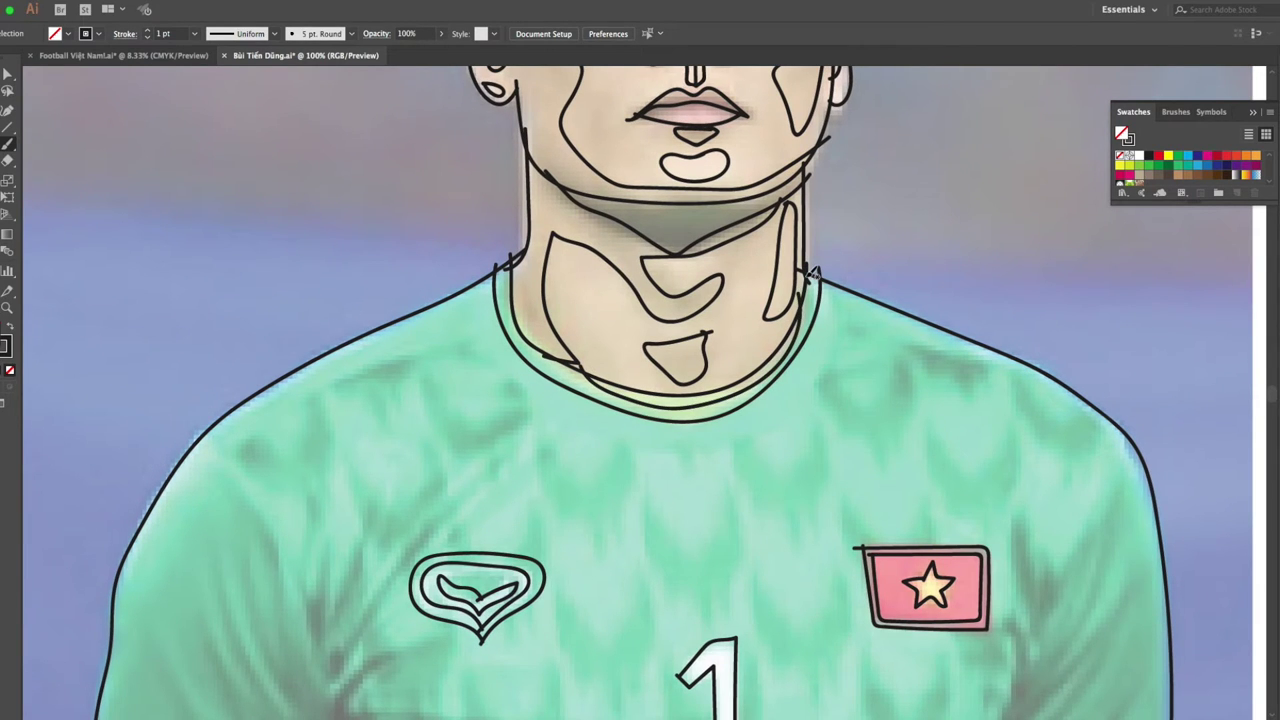
key("ctrl+minus")
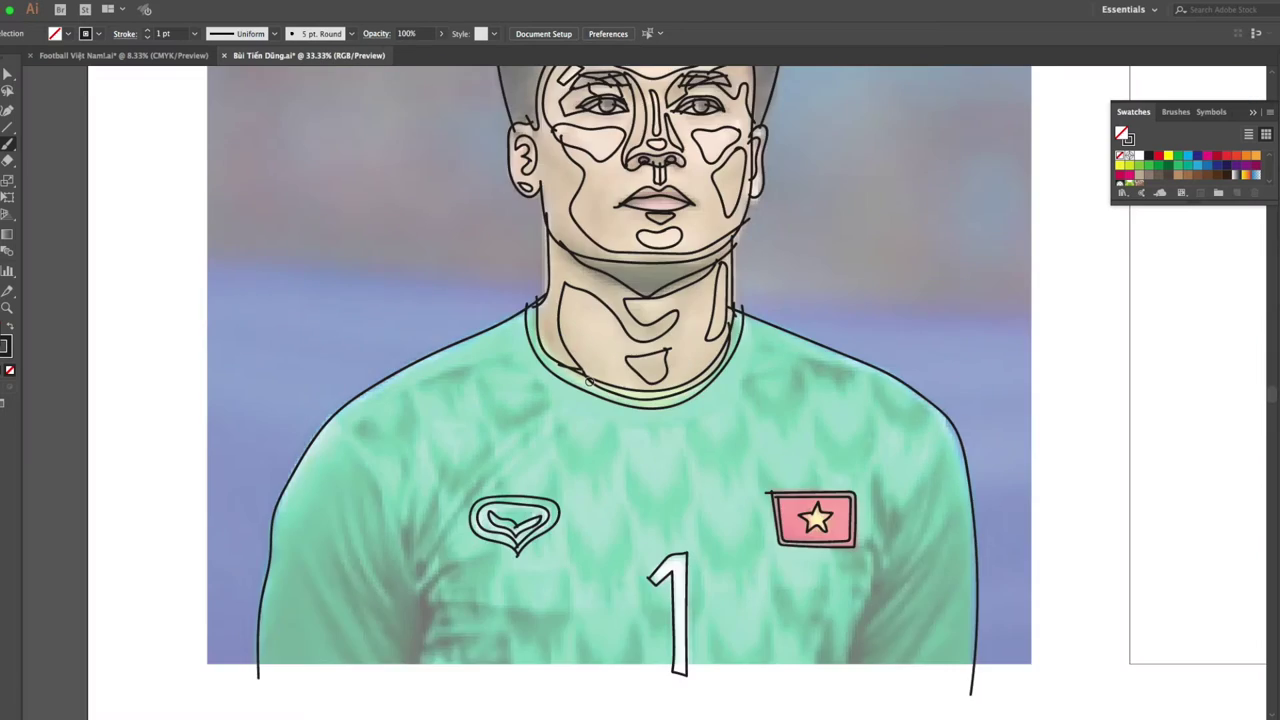
key("ctrl+minus")
scroll(718, 400, "up", 1)
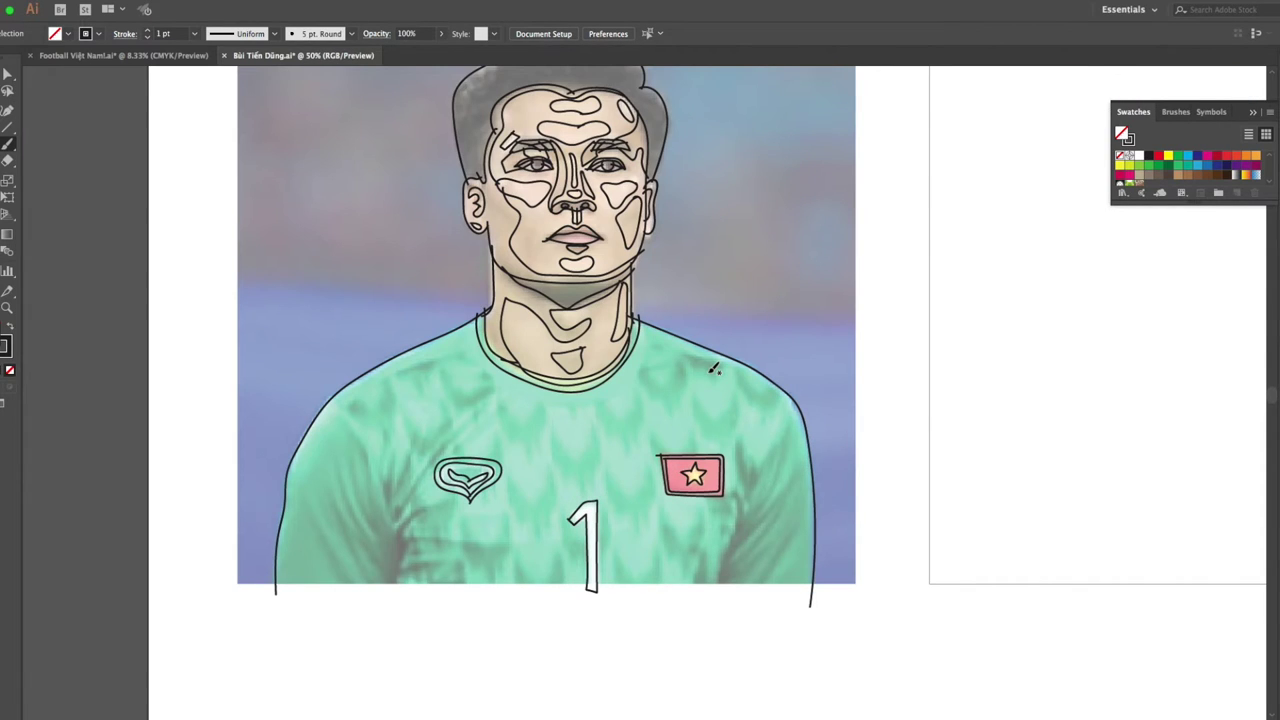
Sketch fold lines across the lower-left and lower-right jersey, below the logo and flag badge.
mouse_move(382, 560)
left_mouse_down()
mouse_move(352, 528)
mouse_move(348, 482)
mouse_move(366, 460)
left_mouse_up()
left_click_drag(384, 535, 446, 452)
left_click_drag(418, 515, 396, 600)
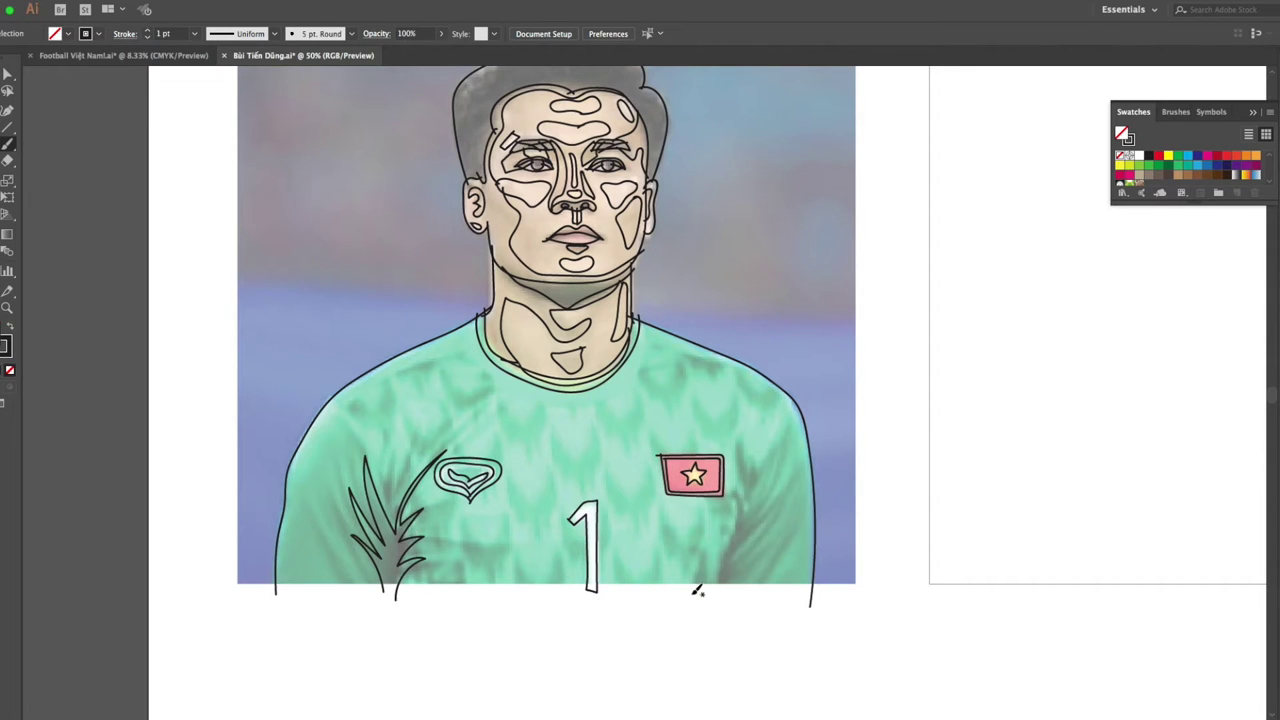
left_click_drag(690, 592, 701, 546)
mouse_move(707, 608)
left_mouse_down()
mouse_move(711, 548)
mouse_move(730, 556)
mouse_move(744, 480)
mouse_move(766, 474)
left_mouse_up()
mouse_move(769, 488)
left_mouse_down()
mouse_move(784, 468)
mouse_move(728, 570)
mouse_move(726, 626)
mouse_move(798, 530)
left_mouse_up()
left_click_drag(757, 610, 789, 521)
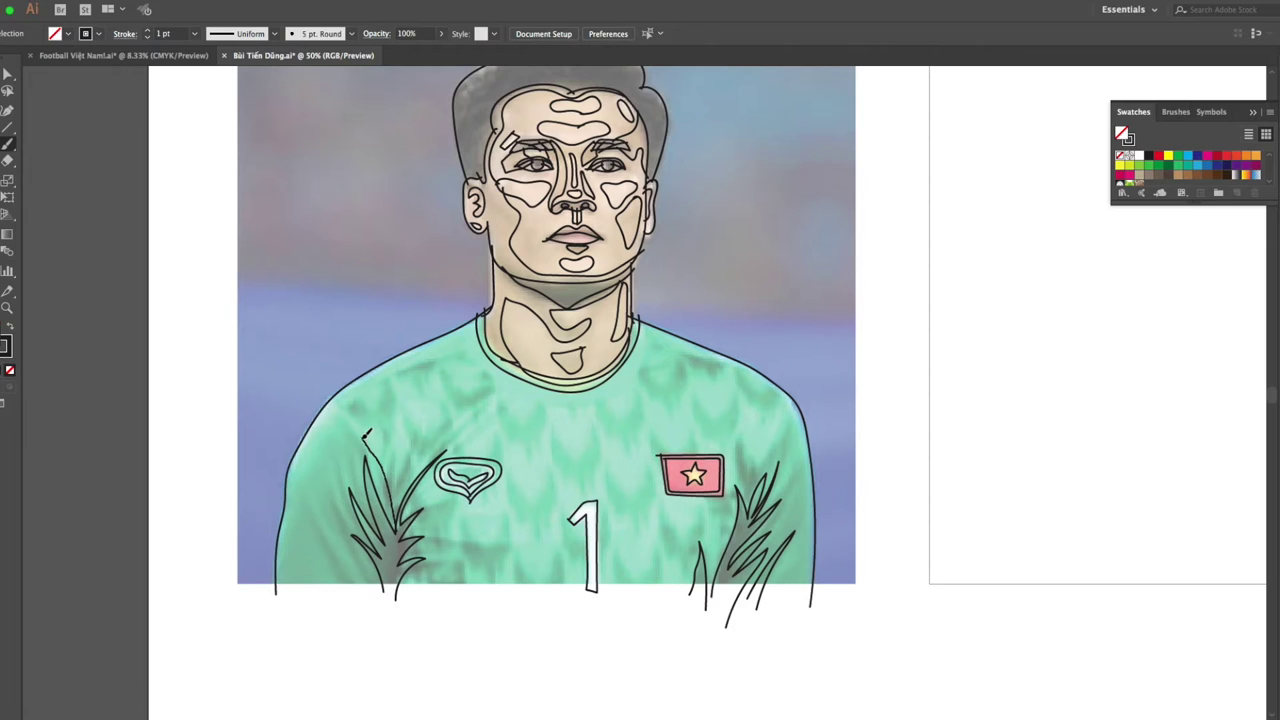
Outline the left sleeve and right shoulder seam, adding leaf-shaped folds on both sleeves.
left_click_drag(340, 432, 272, 598)
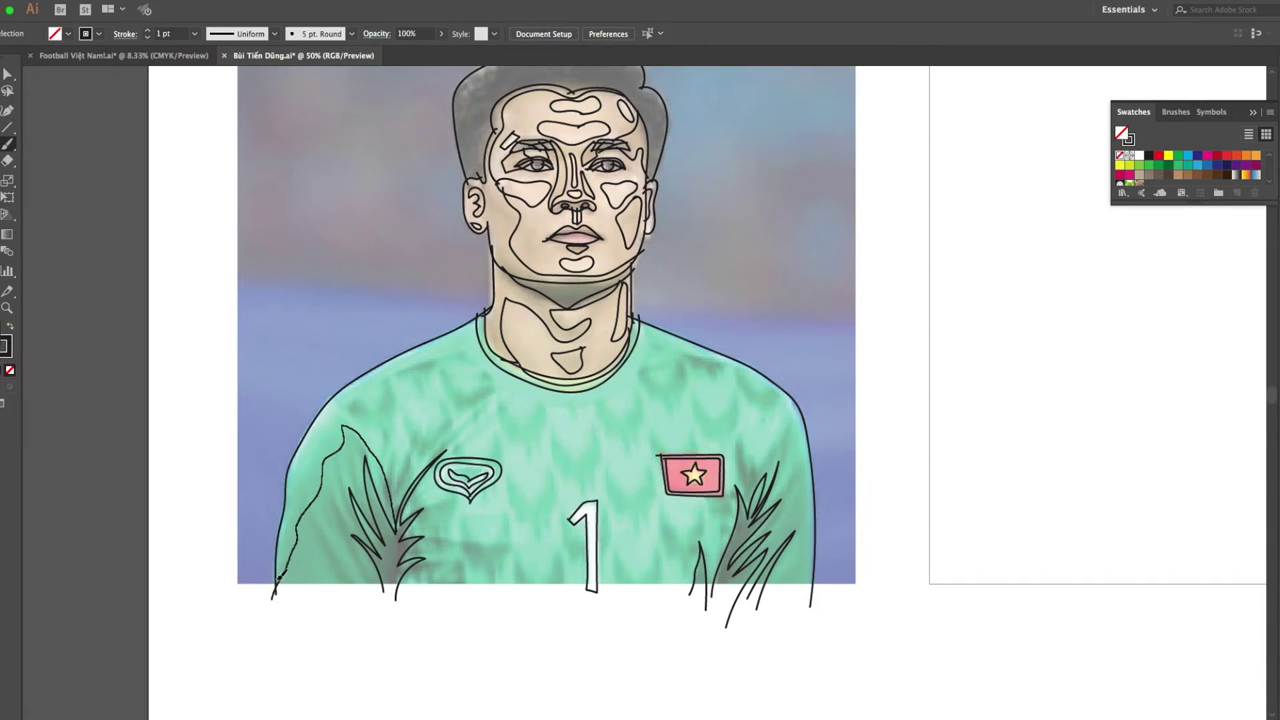
mouse_move(297, 478)
left_mouse_down()
mouse_move(322, 432)
mouse_move(456, 320)
left_mouse_up()
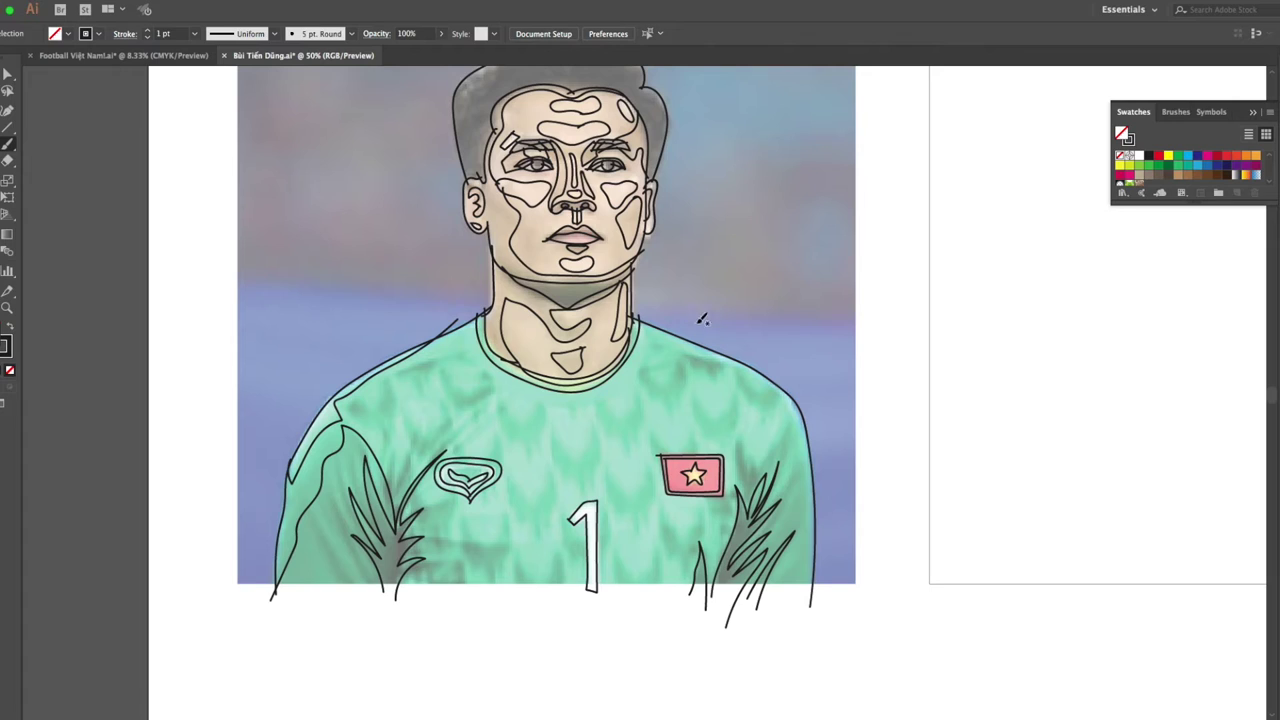
left_click_drag(668, 320, 772, 384)
left_click_drag(802, 424, 812, 468)
left_click_drag(748, 508, 738, 432)
mouse_move(742, 486)
left_mouse_down()
mouse_move(796, 426)
mouse_move(818, 588)
left_mouse_up()
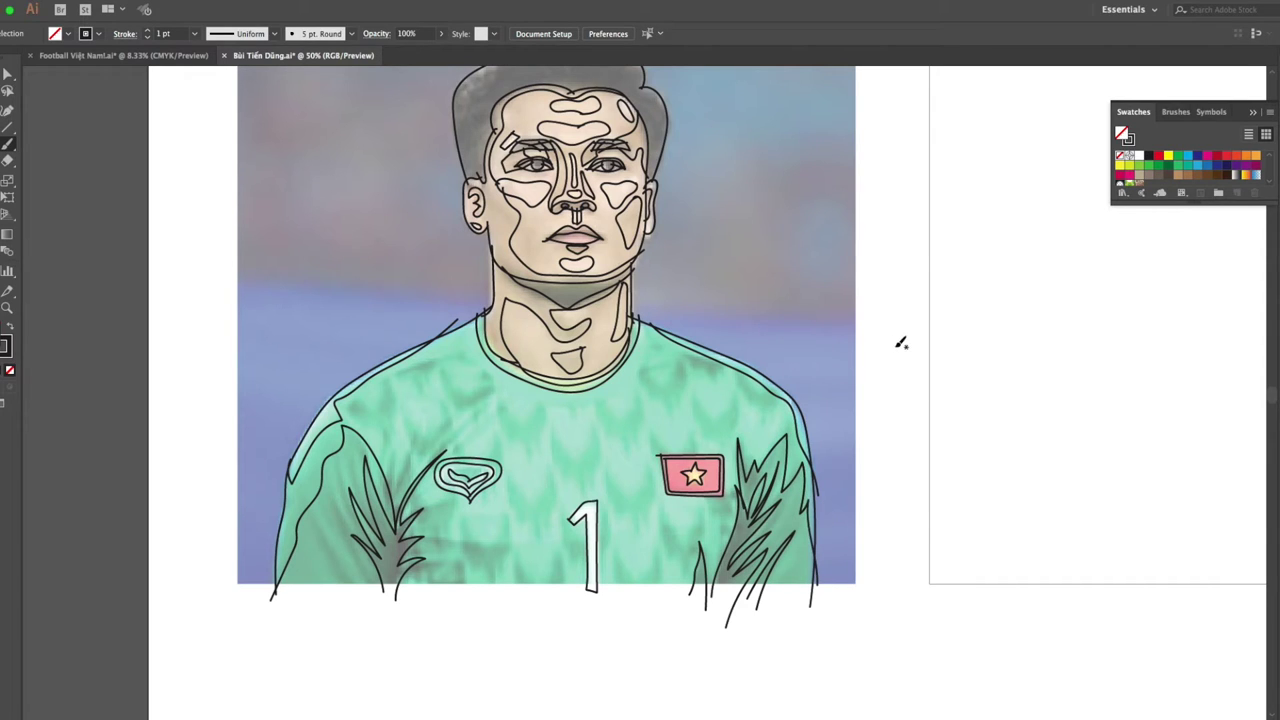
left_click_drag(345, 590, 320, 514)
mouse_move(384, 598)
left_mouse_down()
mouse_move(336, 518)
mouse_move(372, 578)
mouse_move(372, 564)
left_mouse_up()
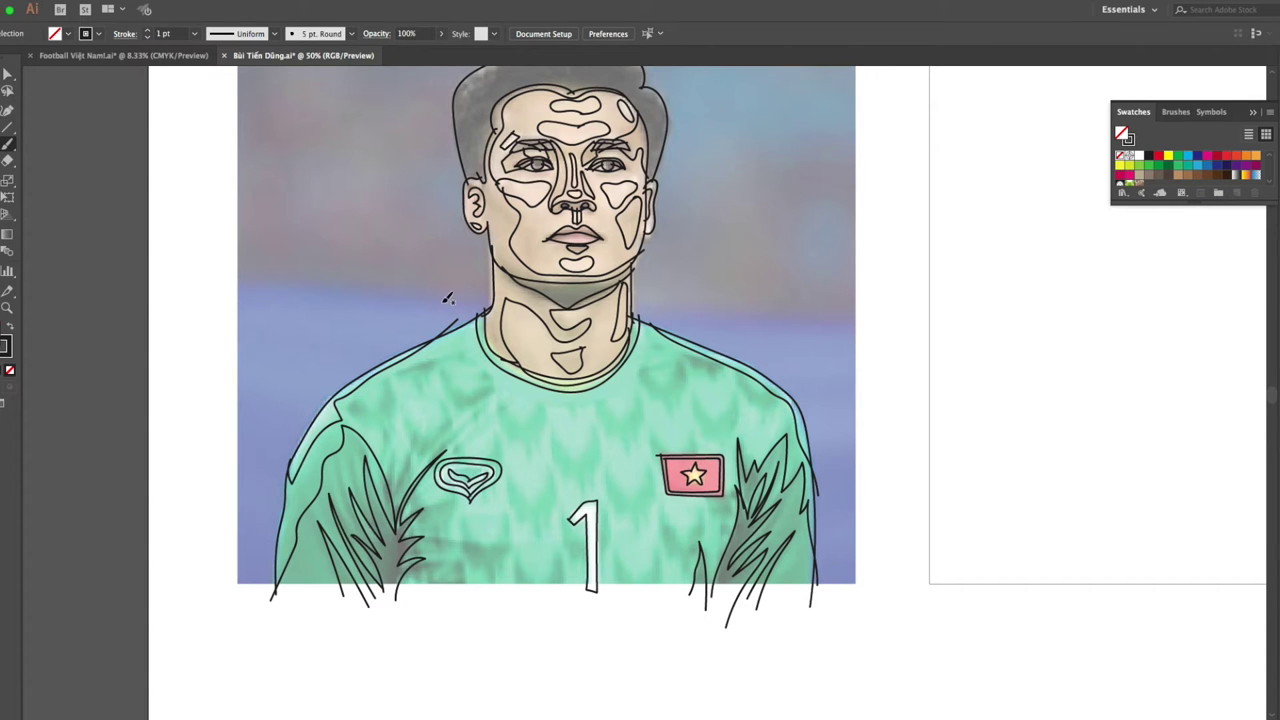
Draw a right-shoulder line and zigzag strokes on the left shoulder and left chest.
scroll(460, 437, "up", 3)
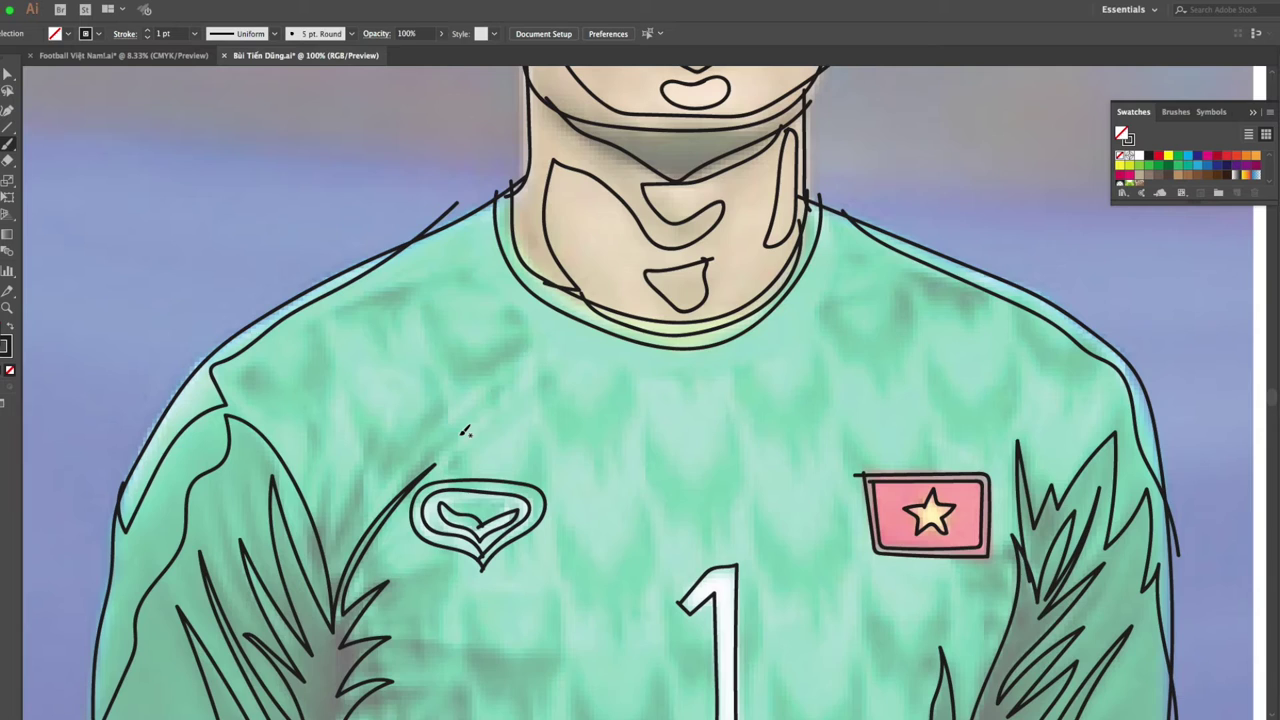
scroll(459, 435, "down", 3)
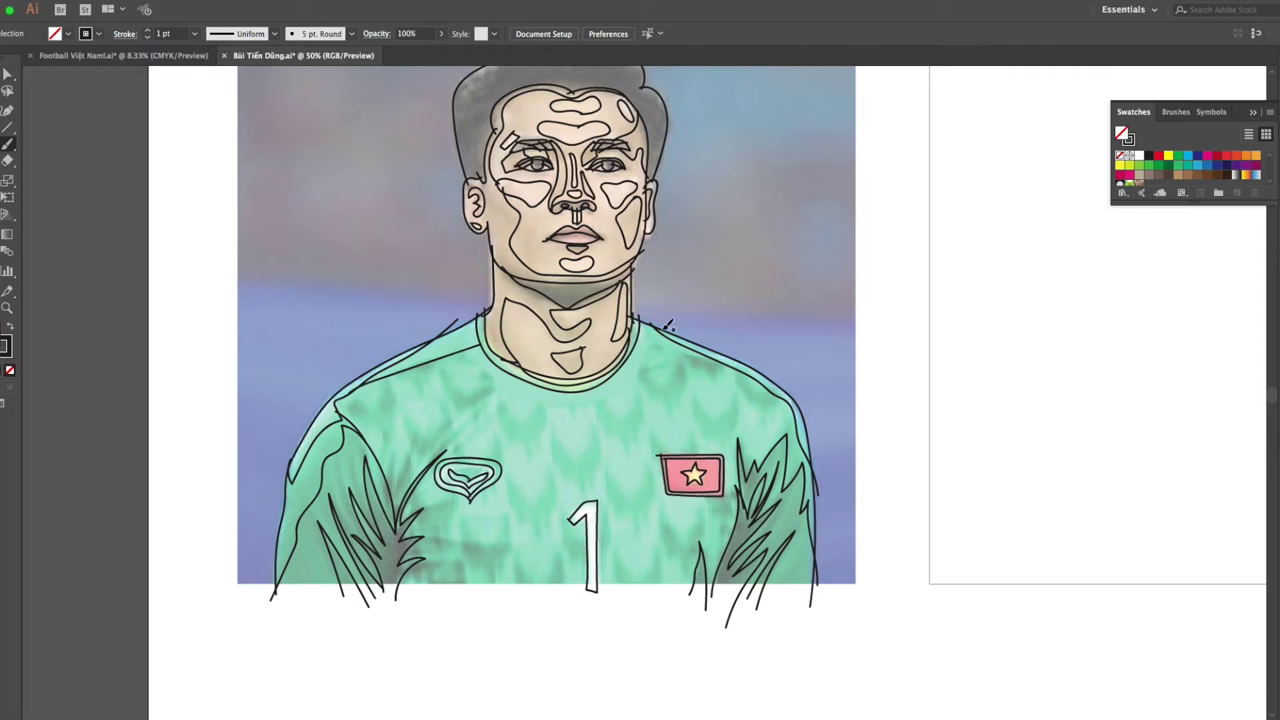
left_click_drag(651, 337, 805, 401)
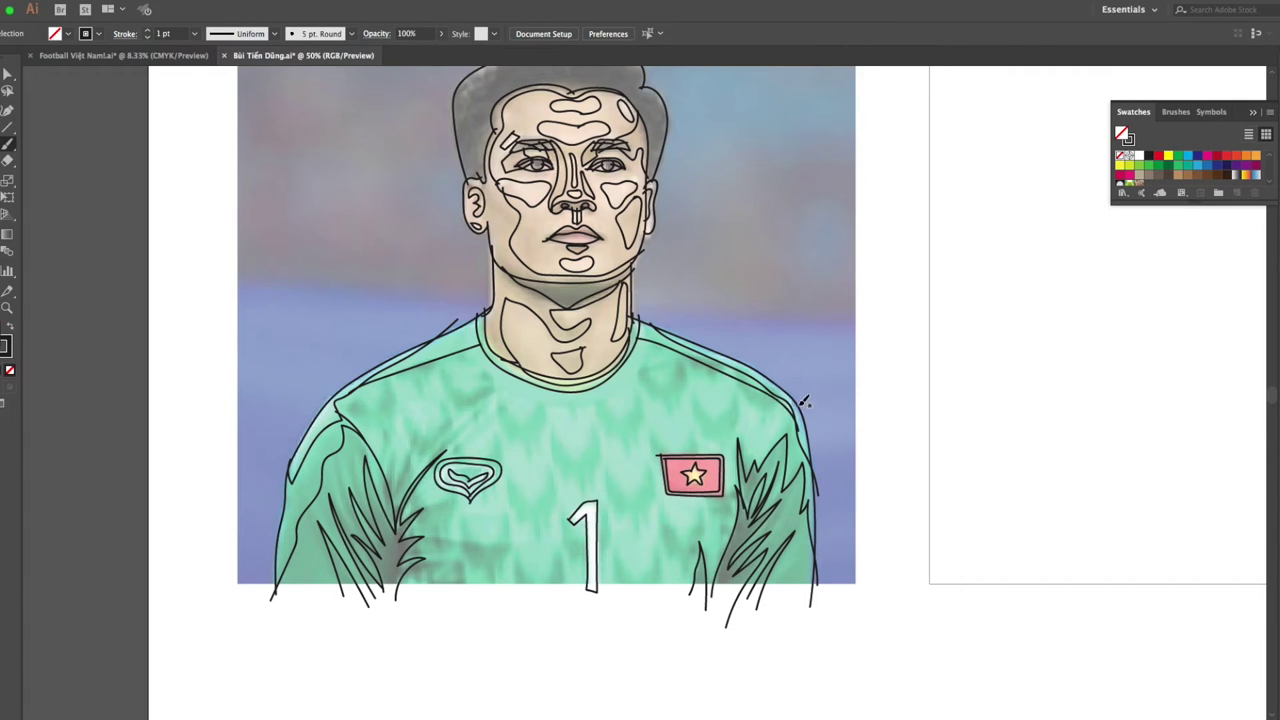
mouse_move(352, 402)
left_mouse_down()
mouse_move(402, 448)
mouse_move(386, 386)
mouse_move(355, 414)
left_mouse_up()
mouse_move(398, 368)
left_mouse_down()
mouse_move(430, 395)
mouse_move(446, 364)
mouse_move(470, 405)
mouse_move(493, 368)
mouse_move(462, 388)
mouse_move(447, 373)
left_mouse_up()
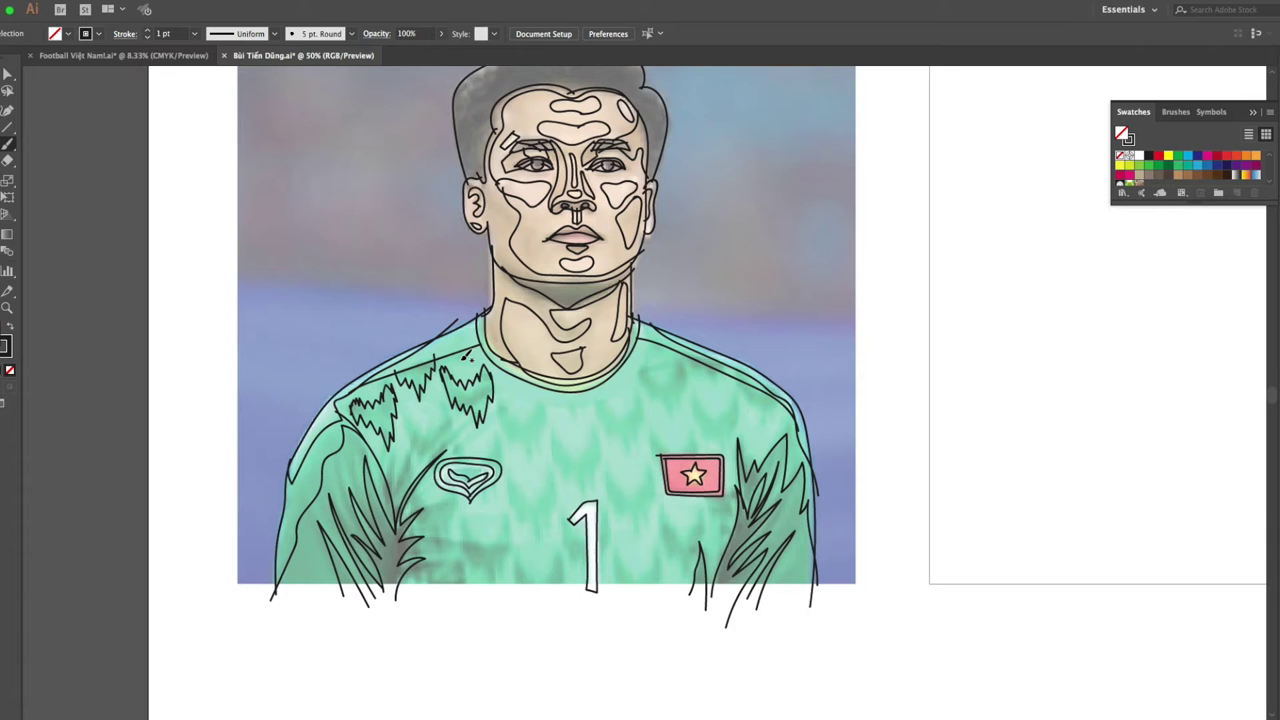
Check the zigzag path's anchors, then add another zigzag right of the chest pattern.
scroll(452, 378, "up", 2)
scroll(452, 378, "up", 1)
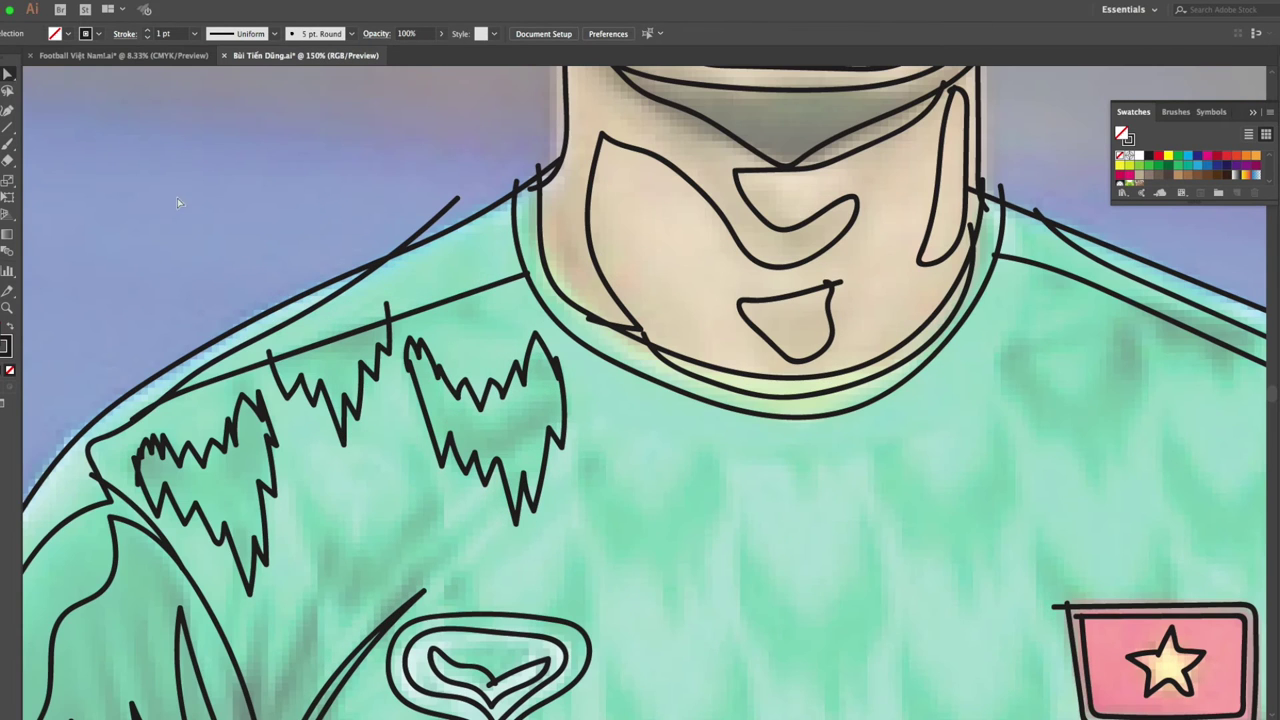
key("a")
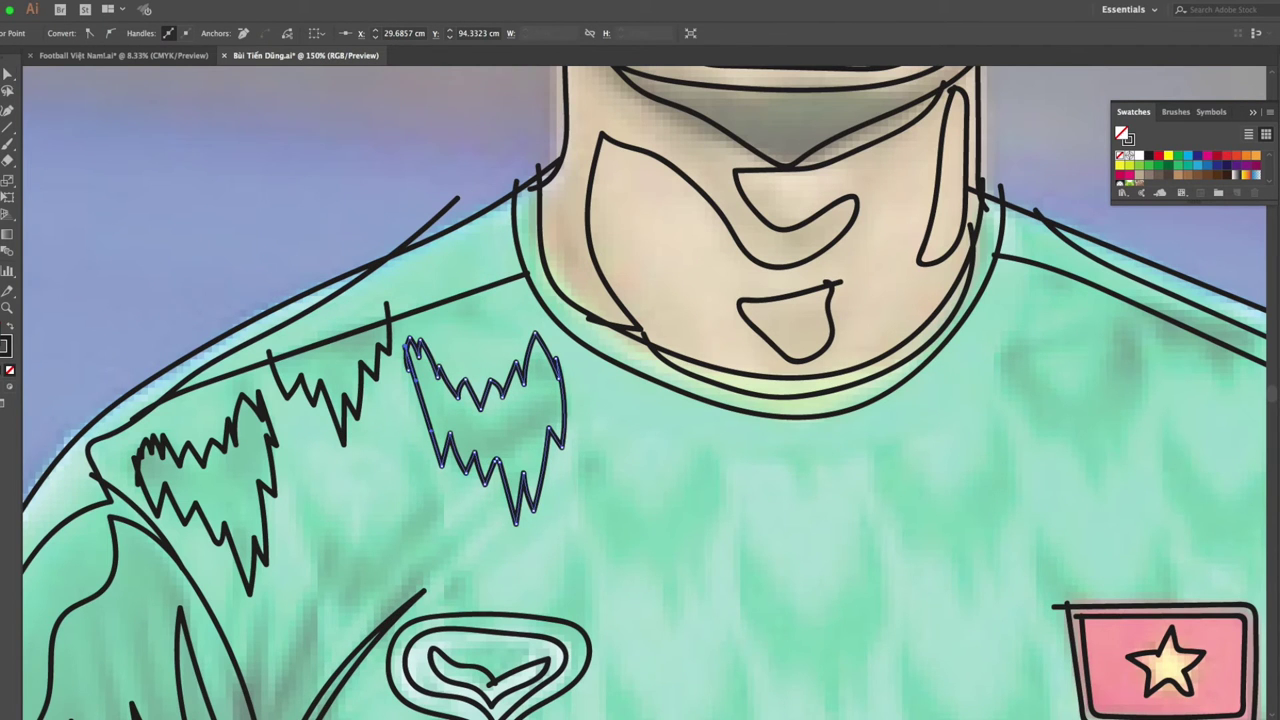
scroll(755, 289, "down", 1)
scroll(755, 289, "down", 1)
key("b")
scroll(759, 300, "up", 1)
scroll(759, 300, "right", 1)
mouse_move(630, 328)
left_mouse_down()
mouse_move(655, 385)
mouse_move(688, 362)
mouse_move(680, 316)
mouse_move(636, 326)
left_mouse_up()
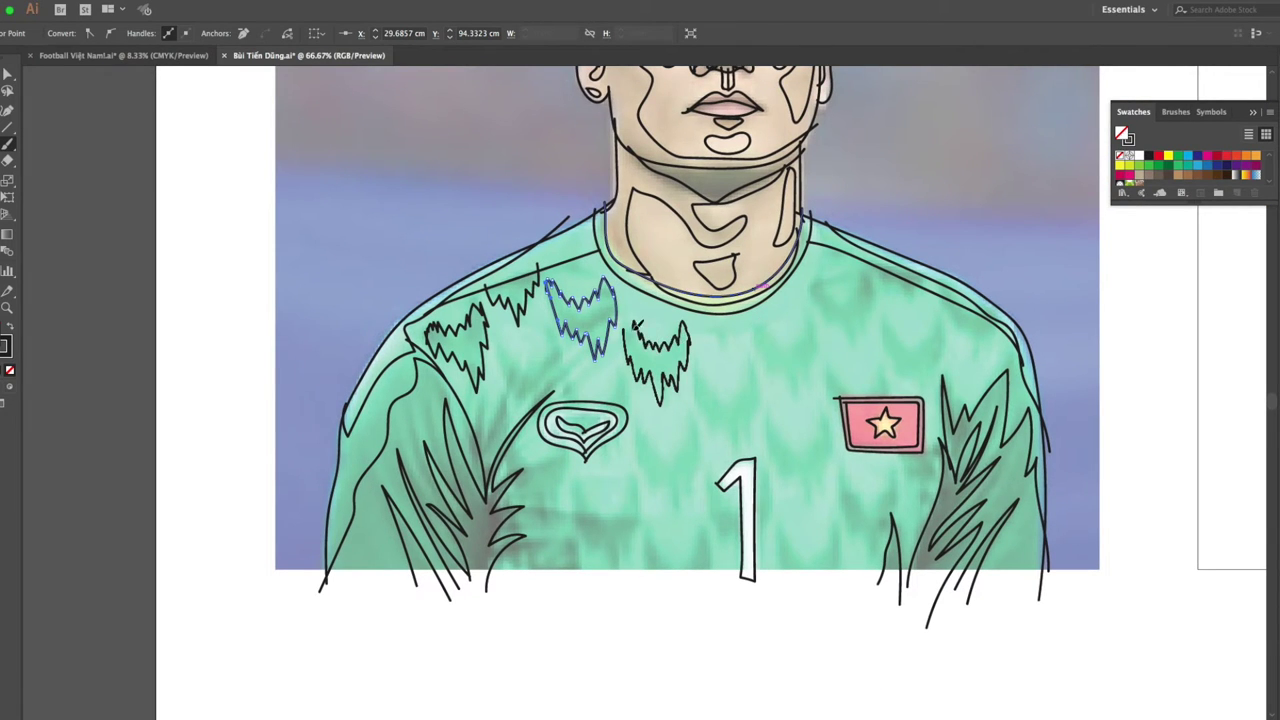
key("ctrl+shift+a")
Fill in zigzags below the left chest pattern, around the logo and at the jersey bottom.
mouse_move(509, 350)
left_mouse_down()
mouse_move(508, 400)
mouse_move(566, 372)
mouse_move(540, 338)
mouse_move(513, 356)
left_mouse_up()
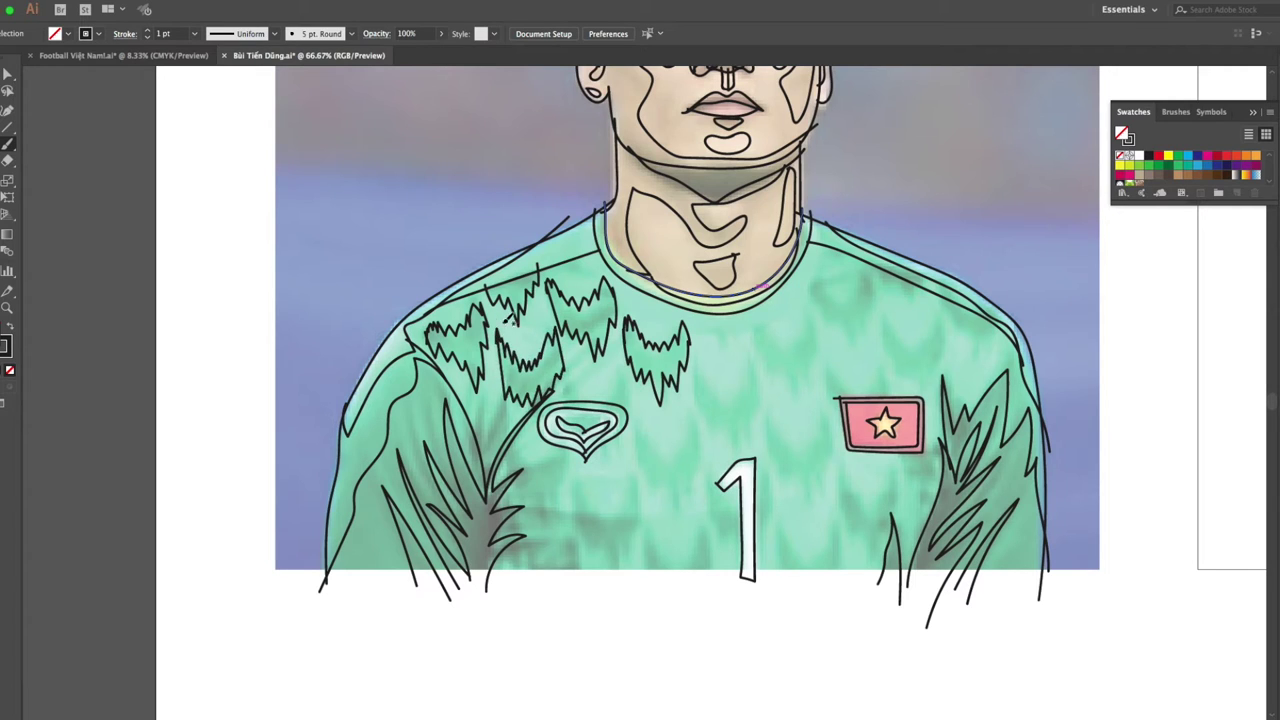
key("ctrl+z")
left_click_drag(508, 381, 545, 395)
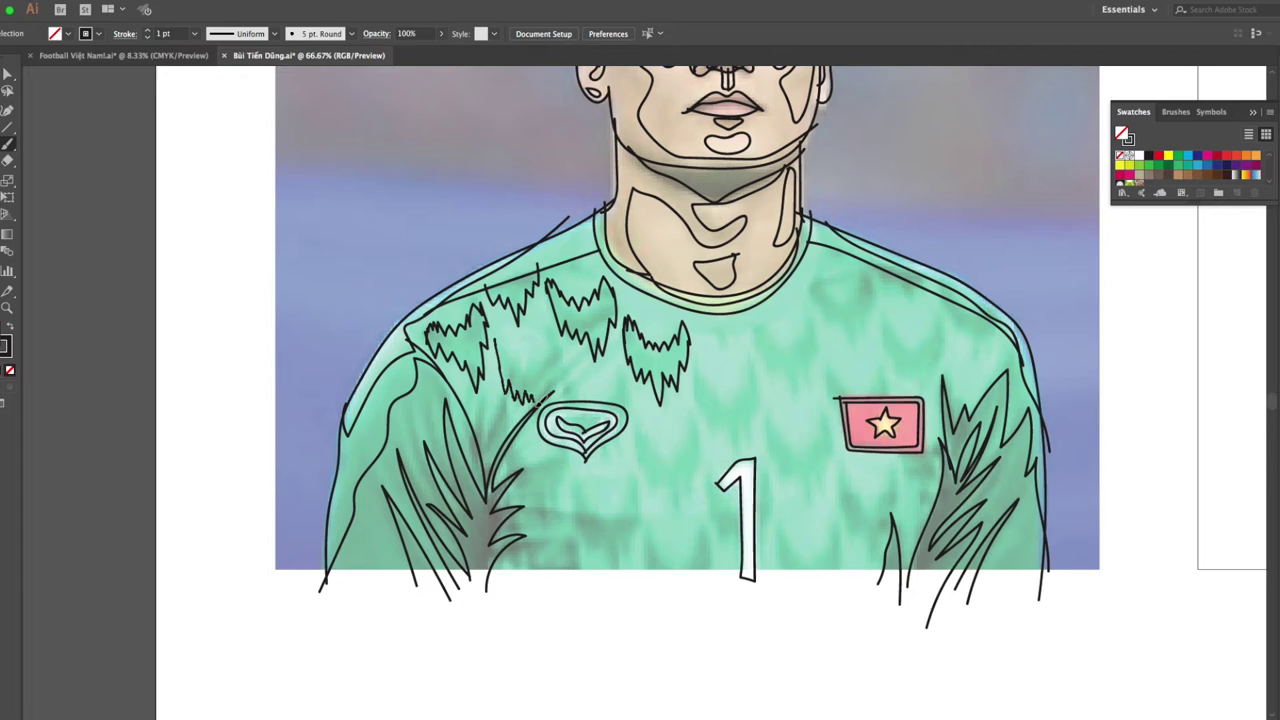
mouse_move(507, 345)
left_mouse_down()
mouse_move(528, 370)
mouse_move(556, 327)
mouse_move(566, 382)
mouse_move(568, 342)
left_mouse_up()
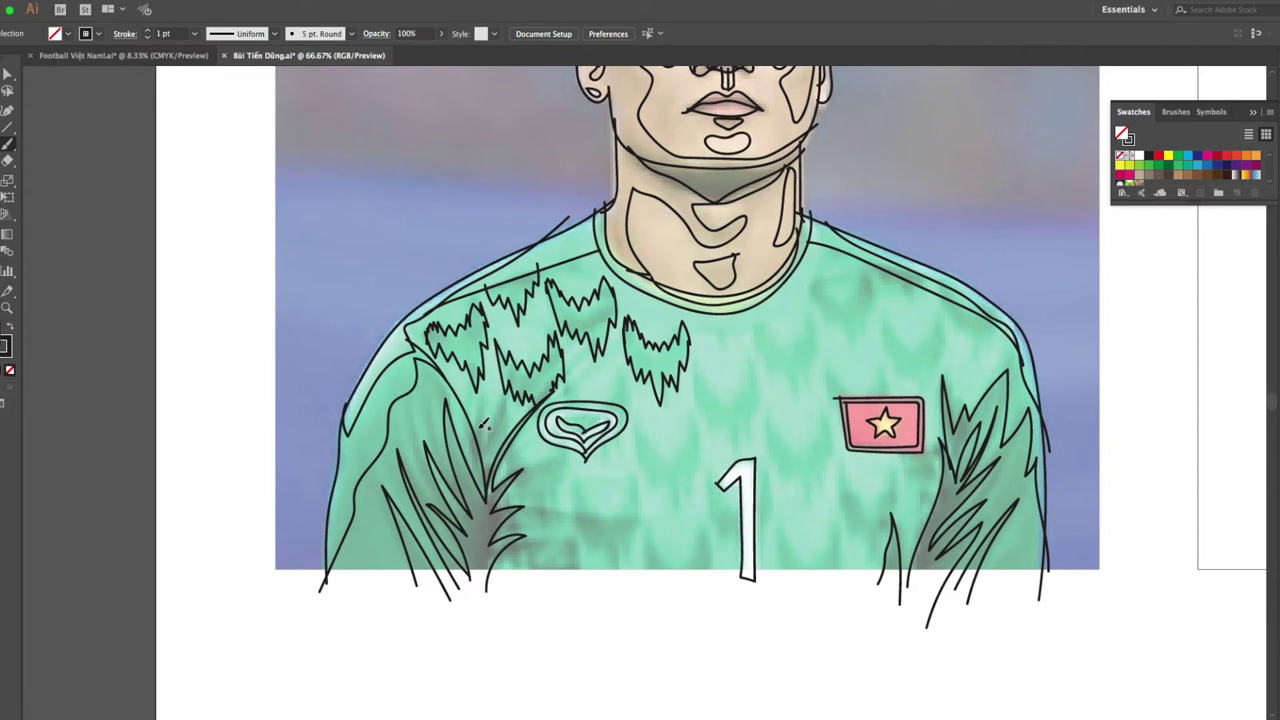
mouse_move(478, 435)
left_mouse_down()
mouse_move(500, 410)
mouse_move(520, 432)
left_mouse_up()
mouse_move(516, 476)
left_mouse_down()
mouse_move(540, 448)
mouse_move(574, 444)
mouse_move(545, 505)
mouse_move(510, 490)
mouse_move(544, 456)
left_mouse_up()
mouse_move(522, 578)
left_mouse_down()
mouse_move(540, 532)
mouse_move(558, 552)
mouse_move(584, 538)
mouse_move(580, 576)
left_mouse_up()
mouse_move(575, 500)
left_mouse_down()
mouse_move(604, 550)
mouse_move(640, 528)
mouse_move(648, 480)
mouse_move(586, 492)
mouse_move(582, 510)
left_mouse_up()
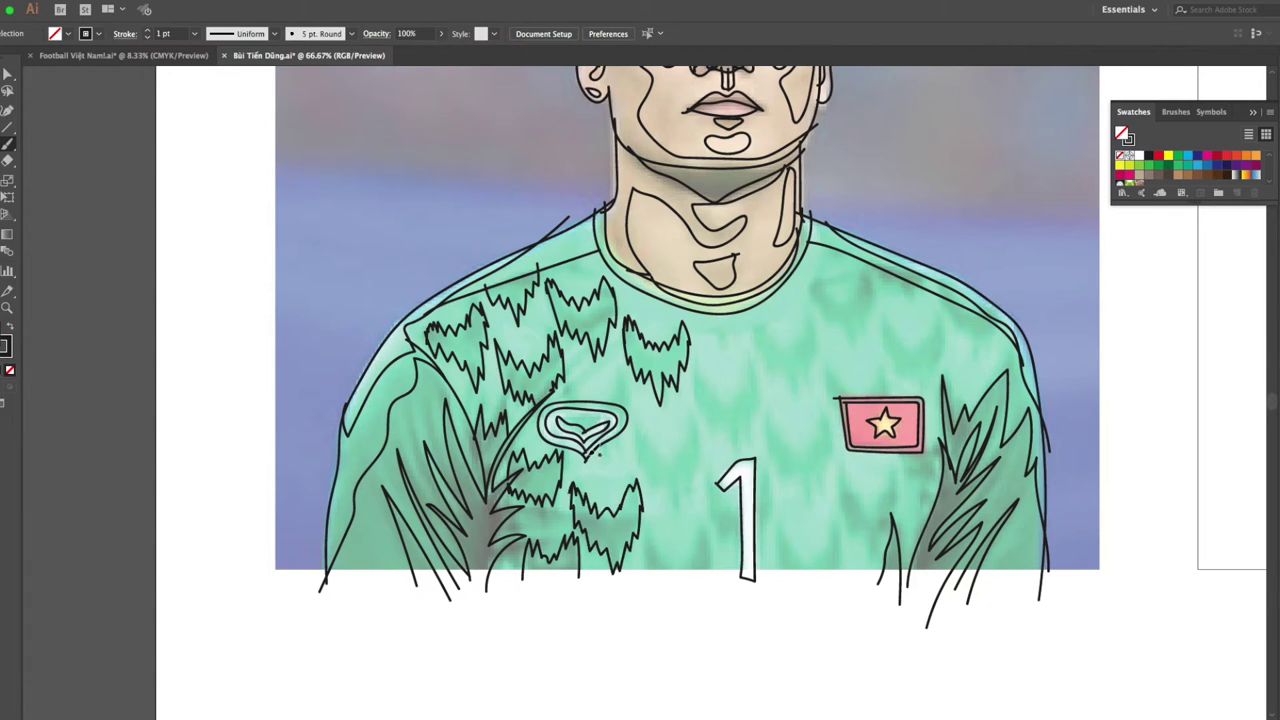
Add zigzag strokes right of the logo, beside the chest pattern and left of the number 1.
mouse_move(642, 433)
left_mouse_down()
mouse_move(655, 486)
mouse_move(692, 477)
mouse_move(702, 406)
mouse_move(656, 447)
mouse_move(632, 404)
left_mouse_up()
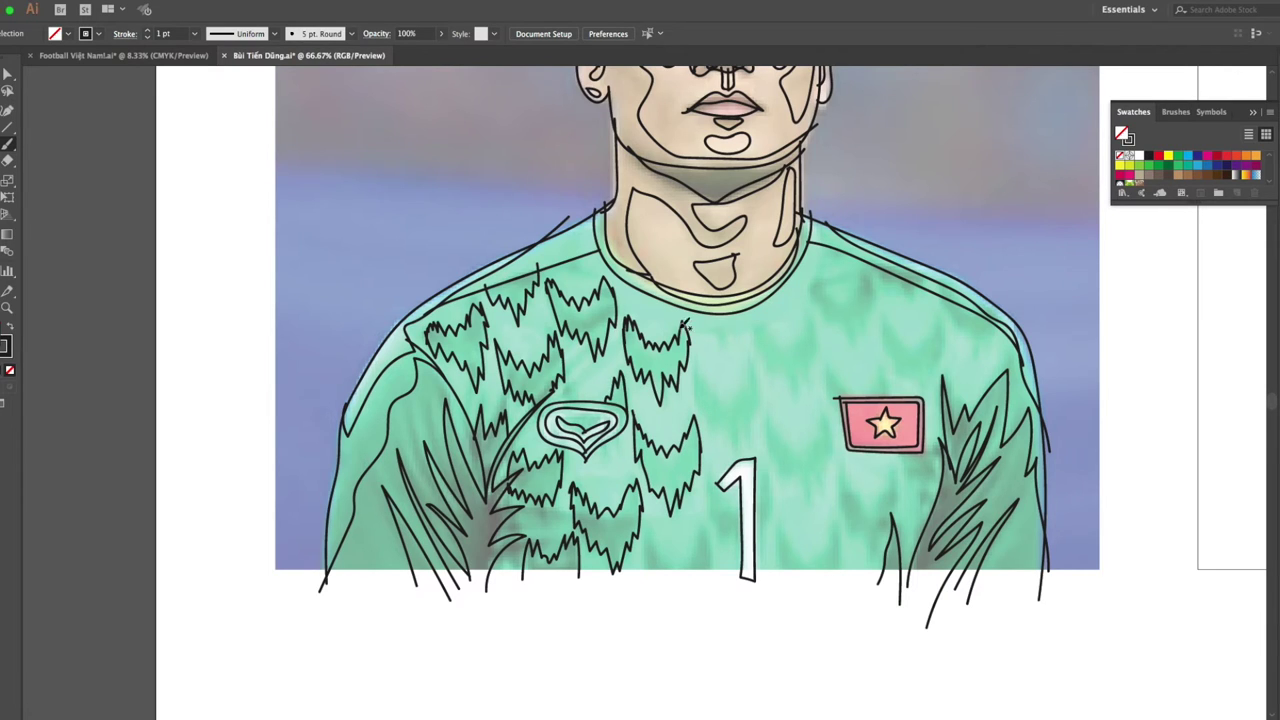
mouse_move(703, 356)
left_mouse_down()
mouse_move(762, 415)
mouse_move(700, 355)
mouse_move(706, 404)
mouse_move(734, 446)
mouse_move(766, 402)
left_mouse_up()
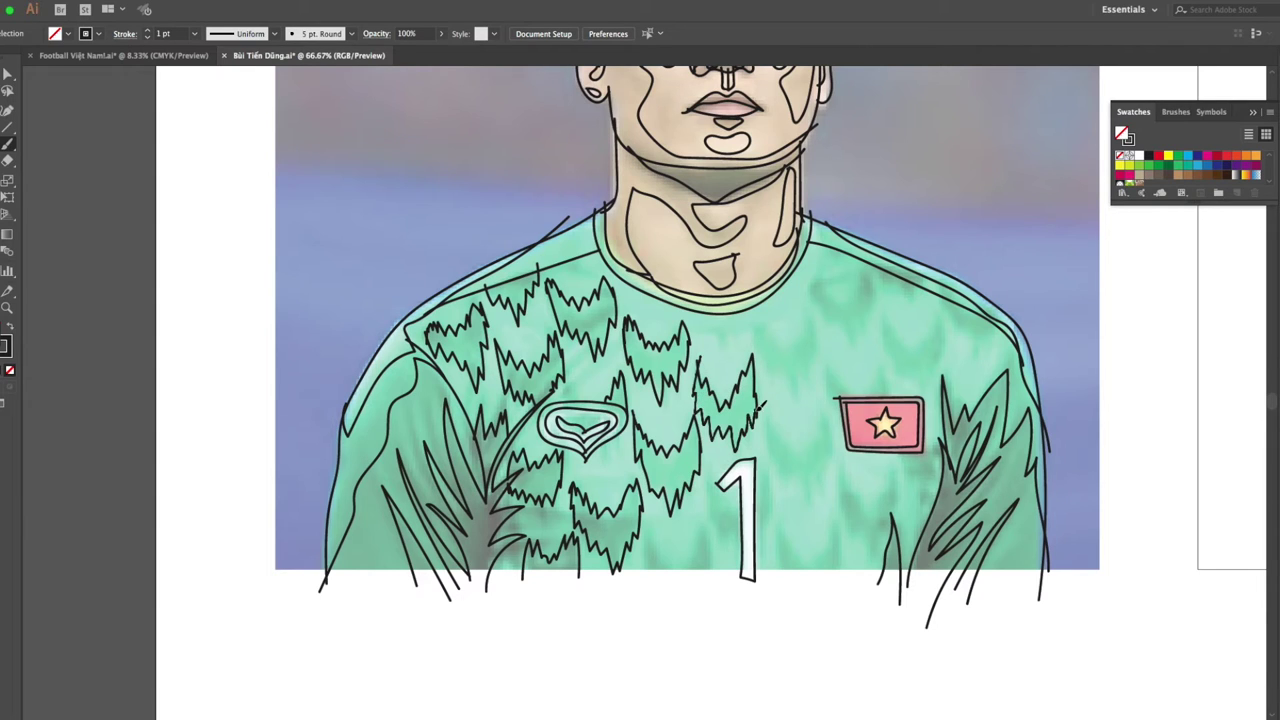
mouse_move(718, 488)
left_mouse_down()
mouse_move(712, 530)
mouse_move(744, 550)
mouse_move(746, 537)
left_mouse_up()
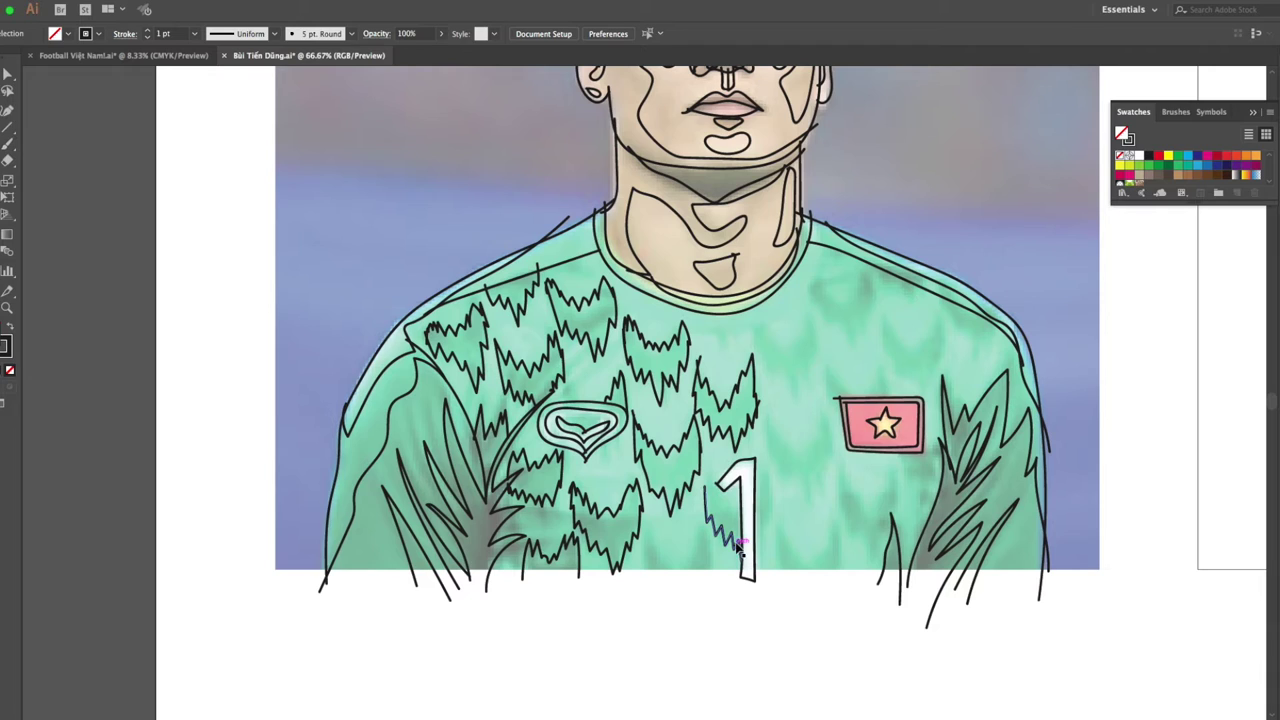
left_click_drag(744, 548, 712, 482)
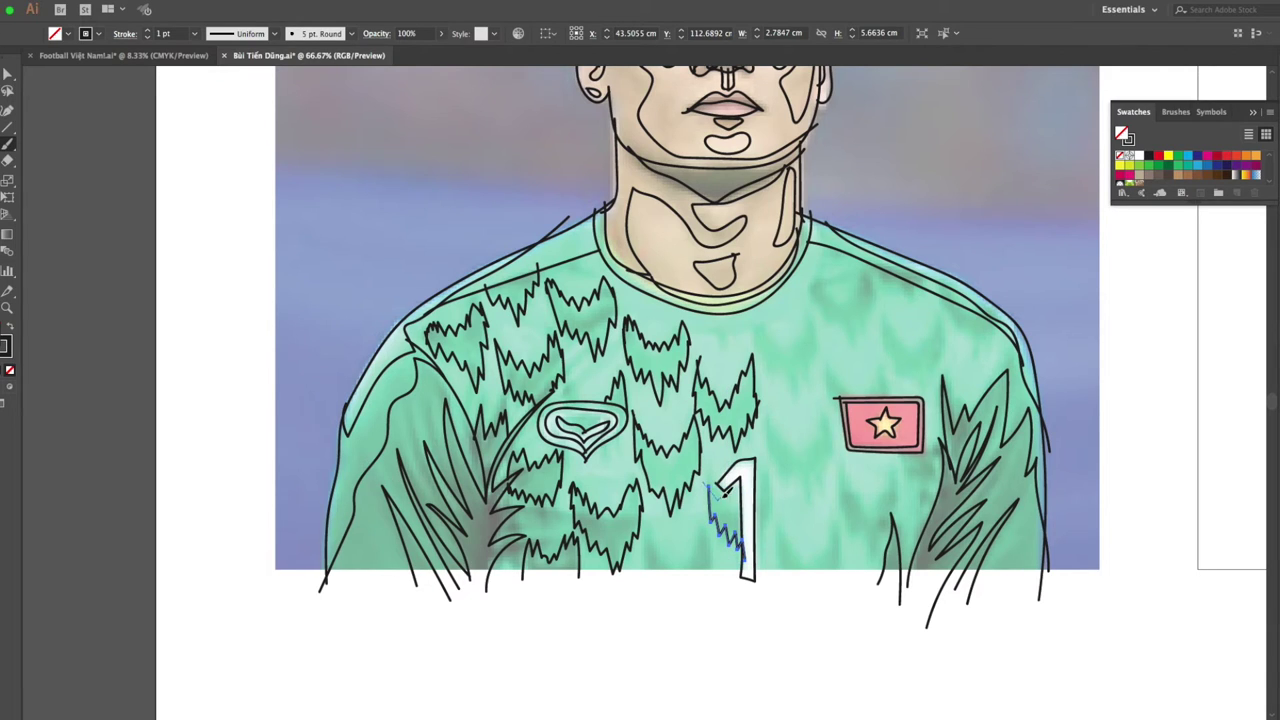
key("ctrl+z")
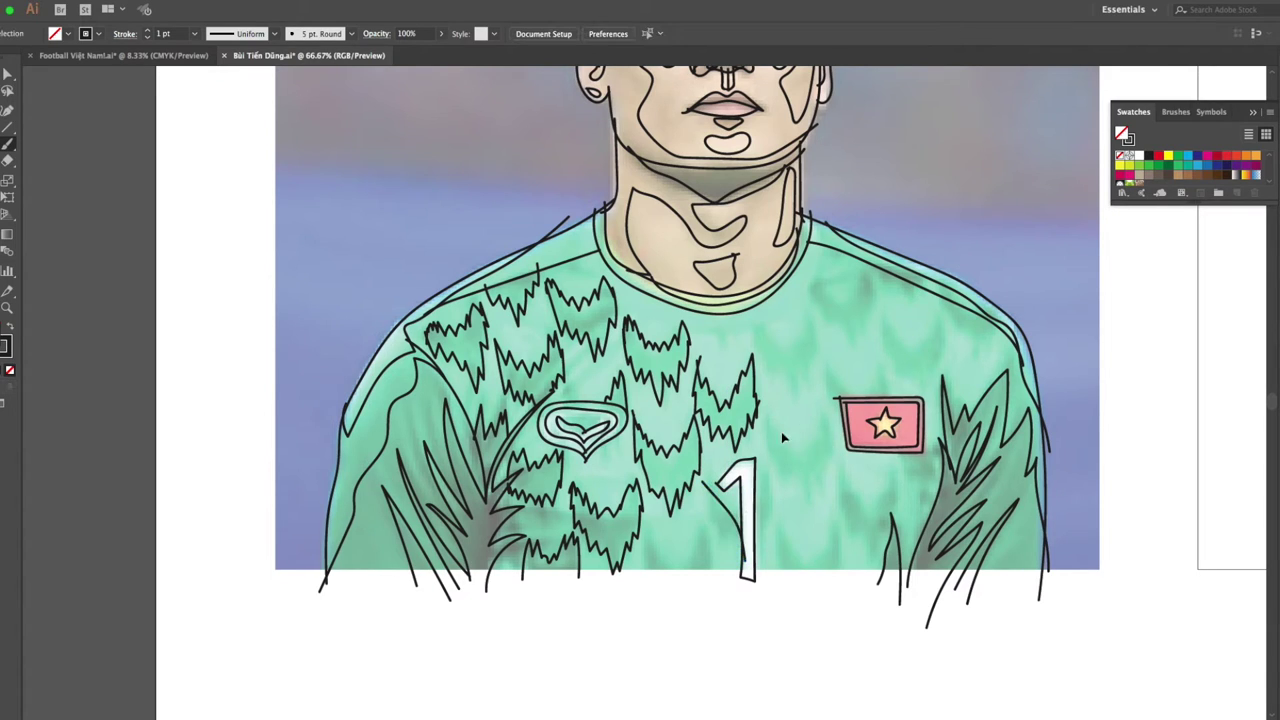
key("ctrl+shift+z")
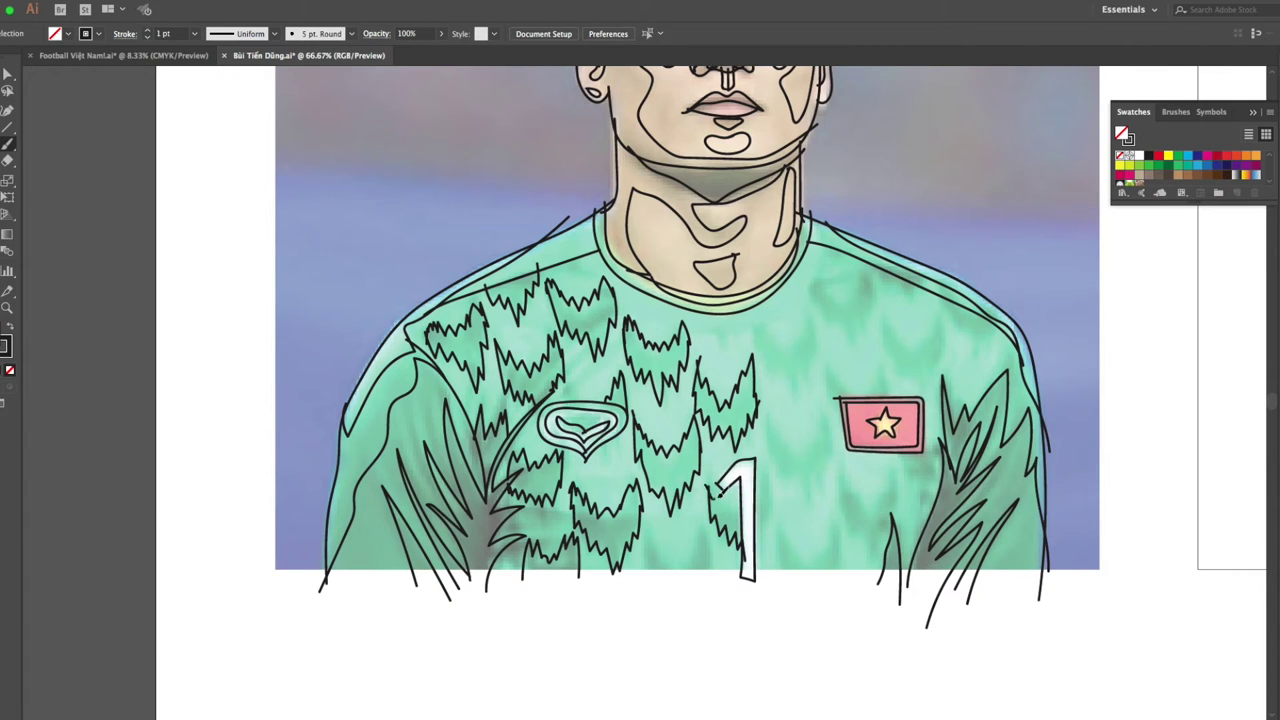
Draw zigzags past the number 1, below and right of the flag badge, and between them.
mouse_move(706, 514)
left_mouse_down()
mouse_move(712, 588)
mouse_move(838, 588)
left_mouse_up()
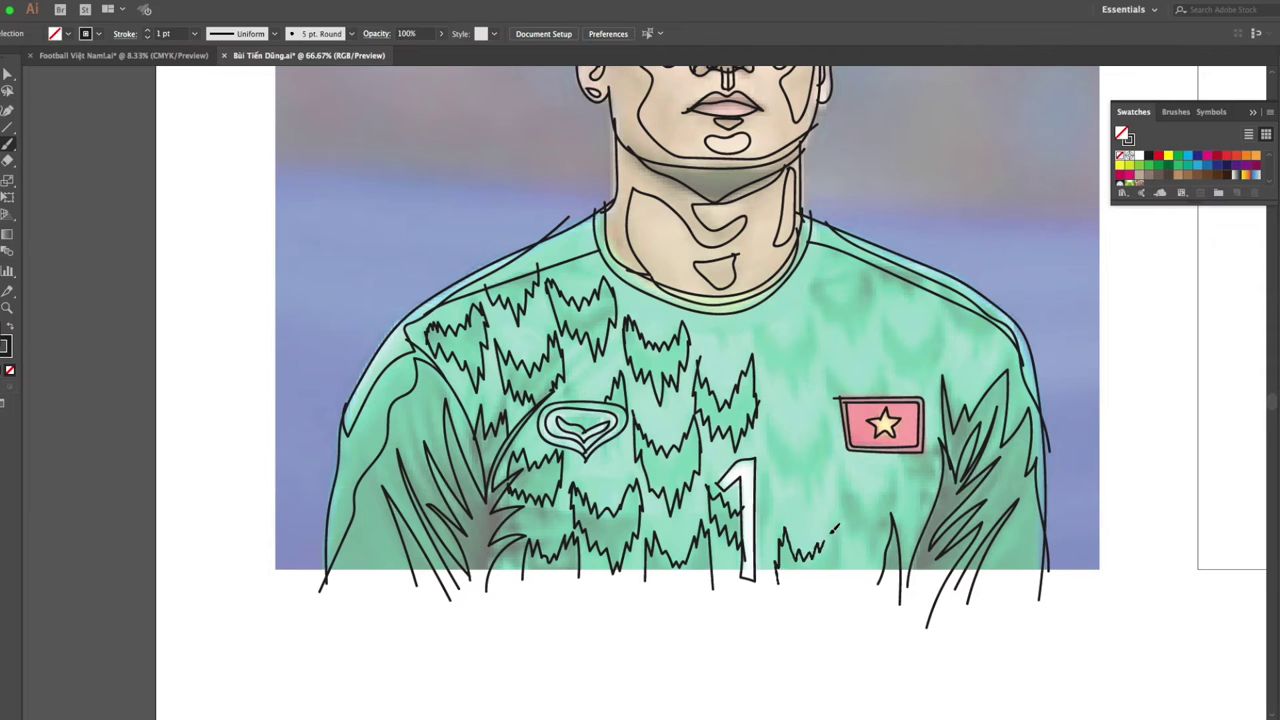
left_click_drag(845, 465, 882, 584)
left_click_drag(838, 455, 900, 467)
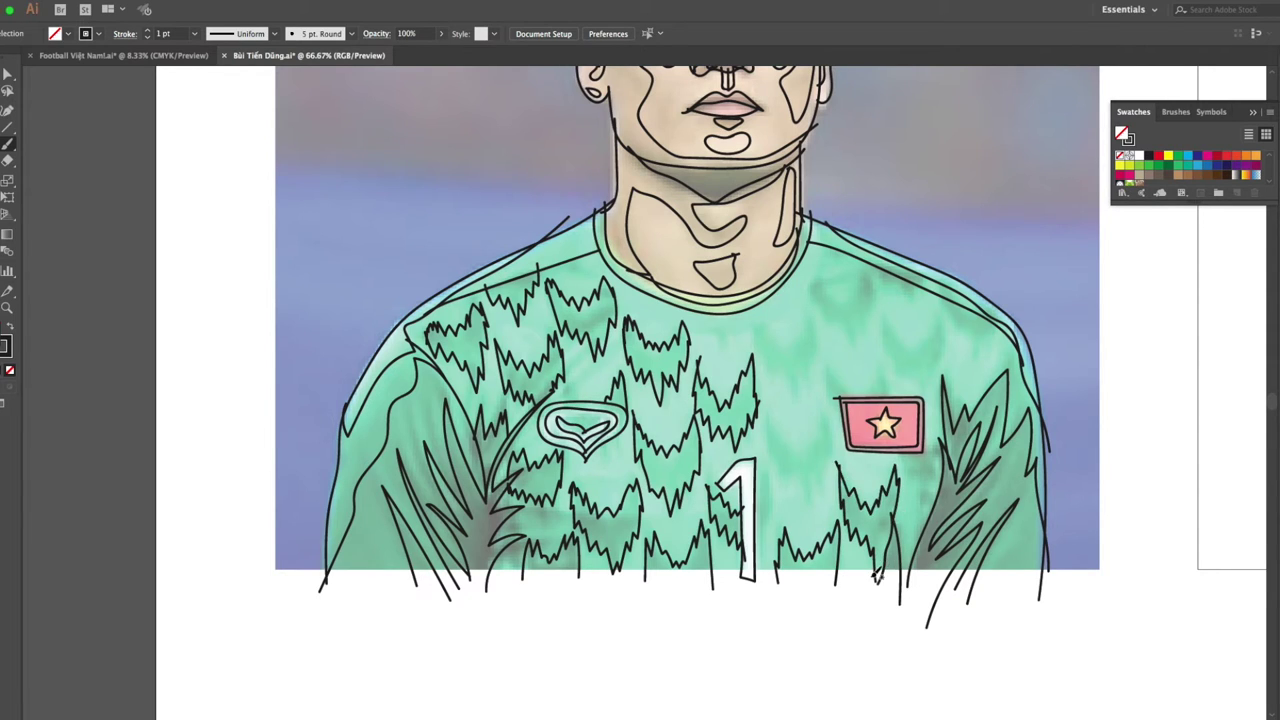
left_click_drag(876, 578, 898, 540)
left_click_drag(907, 451, 952, 433)
left_click_drag(770, 425, 843, 412)
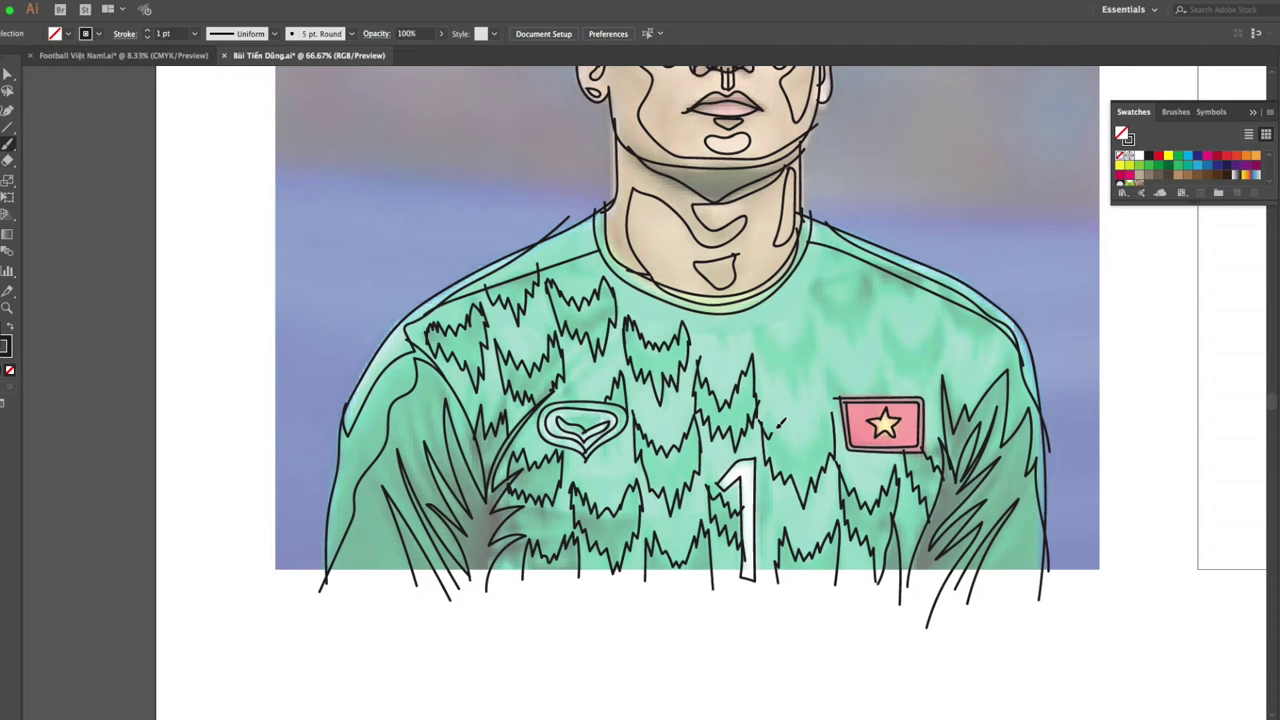
Select the zigzag path near the flag, then add two short strokes on the right shoulder.
left_click(12, 71)
key("a")
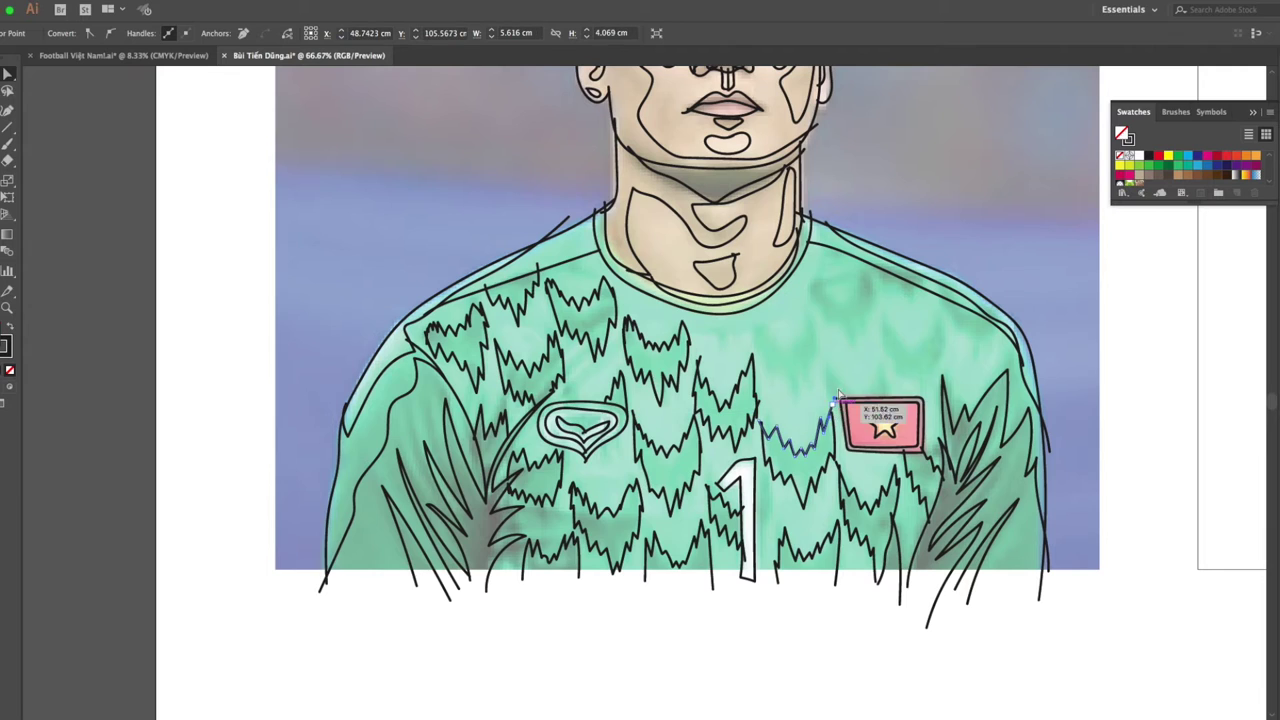
left_click(838, 414)
key("b")
mouse_move(882, 318)
left_mouse_down()
mouse_move(900, 363)
mouse_move(945, 318)
mouse_move(1003, 325)
left_mouse_up()
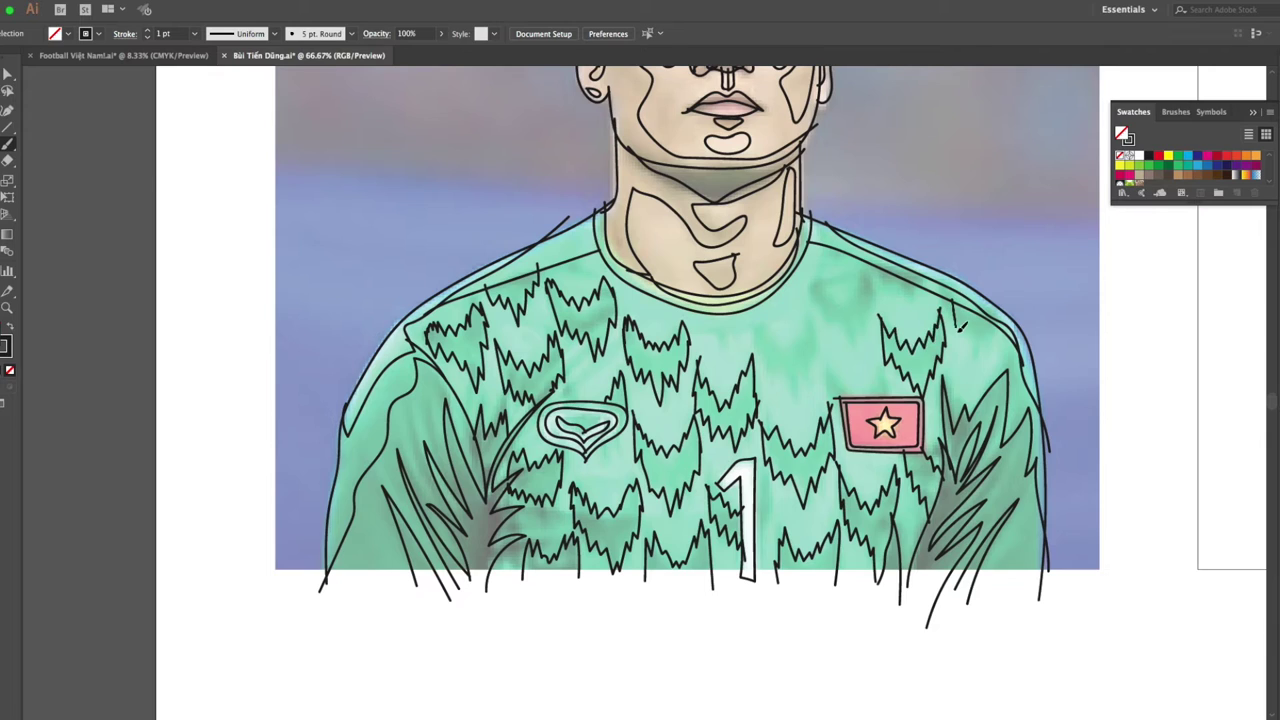
left_click_drag(1002, 376, 1013, 348)
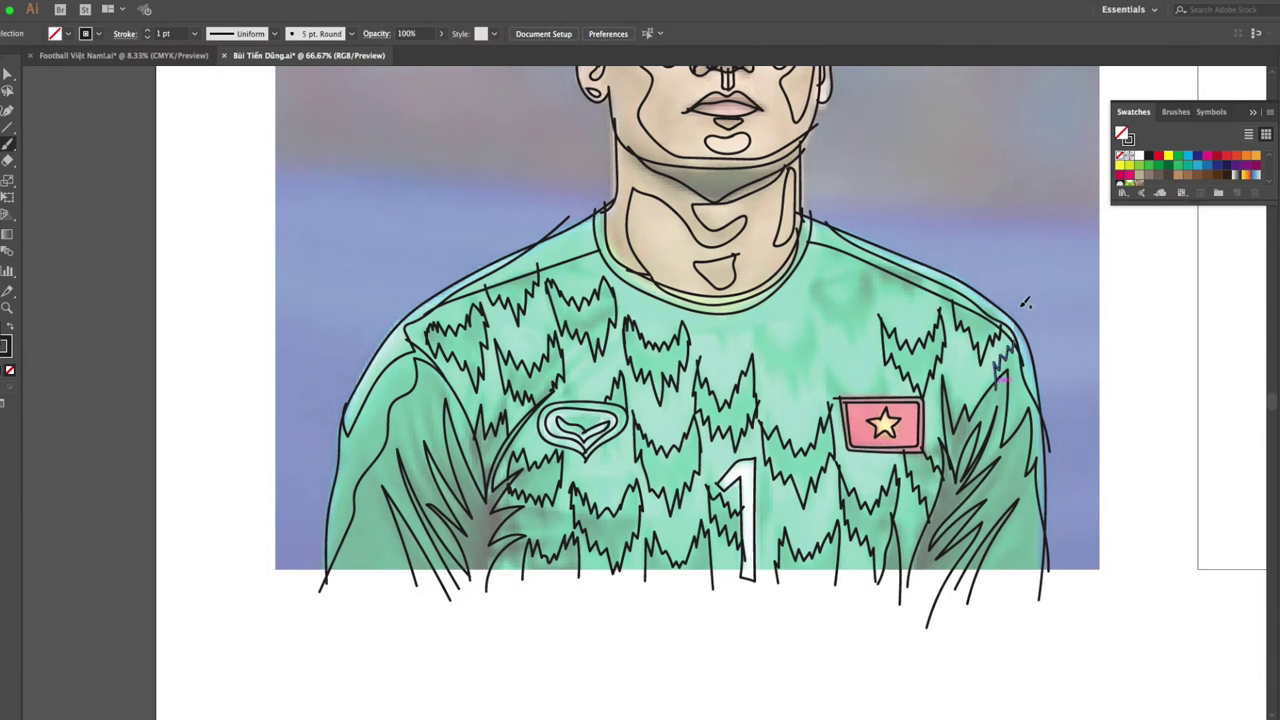
Draw a zigzag between neckline and flag, adjust its anchor, and add one on the upper right chest.
mouse_move(763, 325)
left_mouse_down()
mouse_move(790, 382)
mouse_move(815, 352)
mouse_move(805, 375)
mouse_move(796, 345)
left_mouse_up()
key("v")
left_click(818, 314)
key("a")
left_click_drag(818, 314, 810, 306)
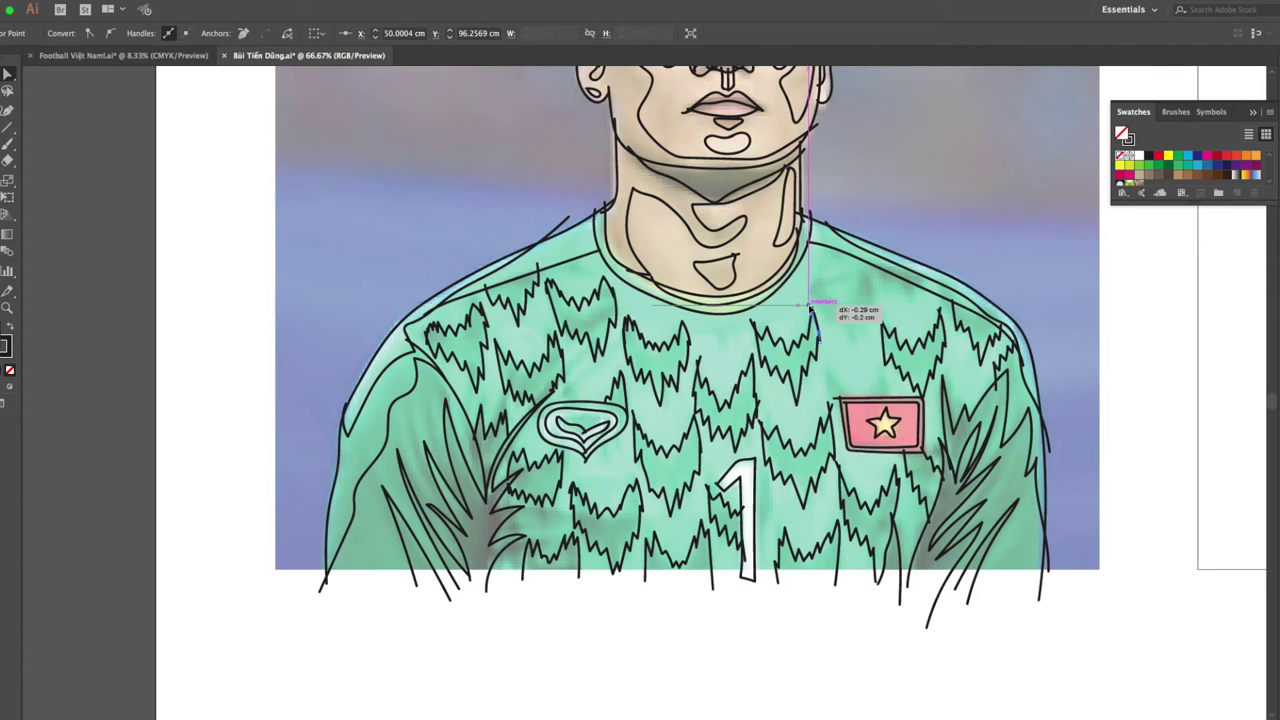
key("b")
left_click_drag(815, 285, 889, 250)
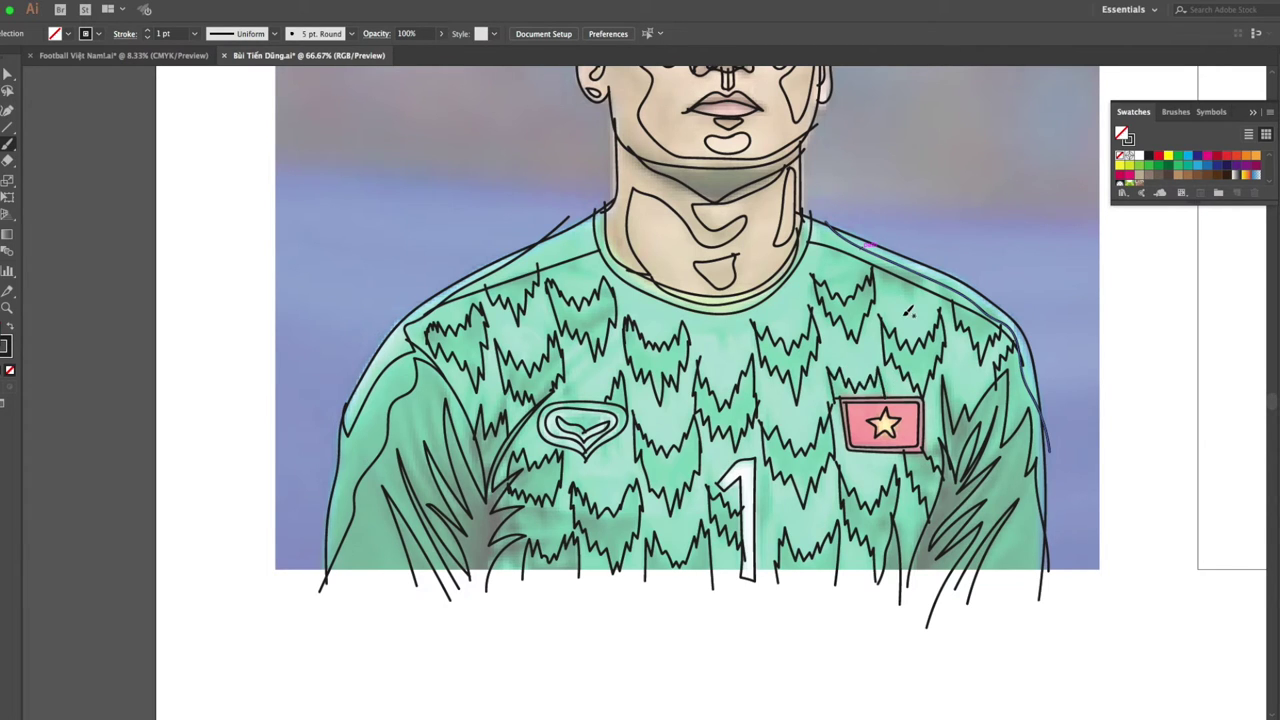
scroll(870, 330, "up", 5)
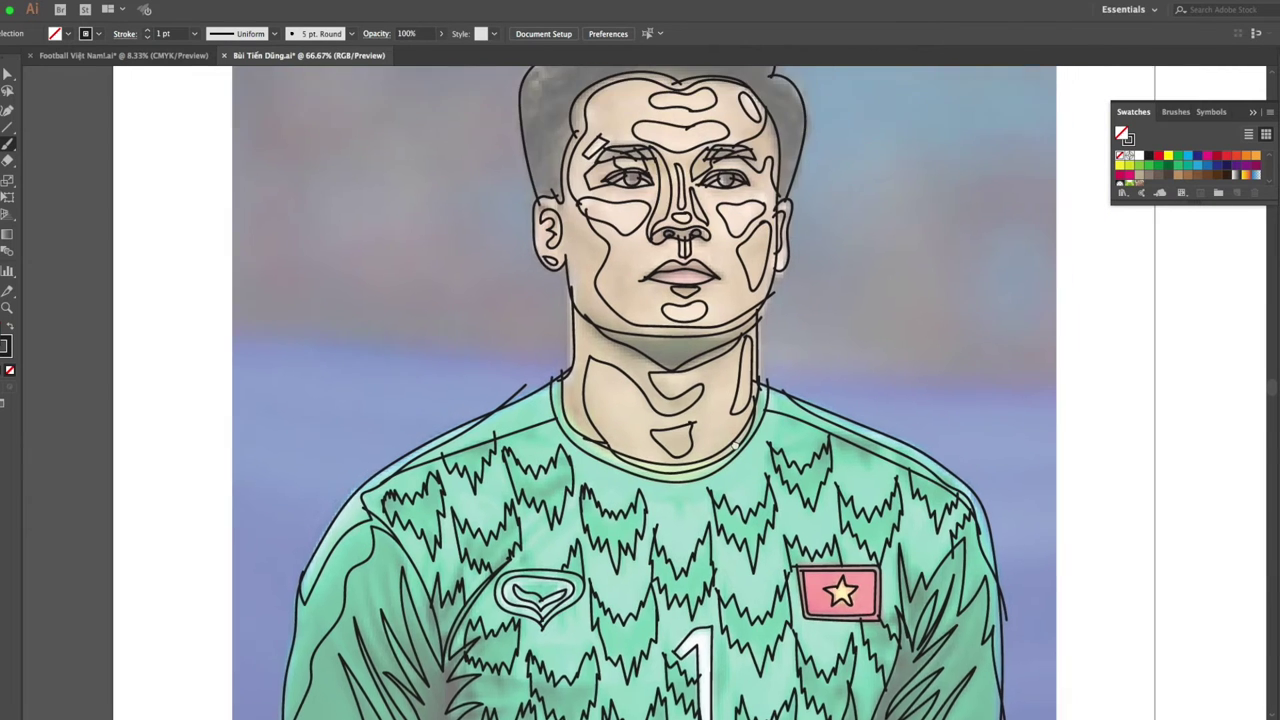
Scroll up to the head and zoom out to 33.33% so the full portrait is visible.
scroll(820, 350, "up", 2)
scroll(780, 365, "up", 2)
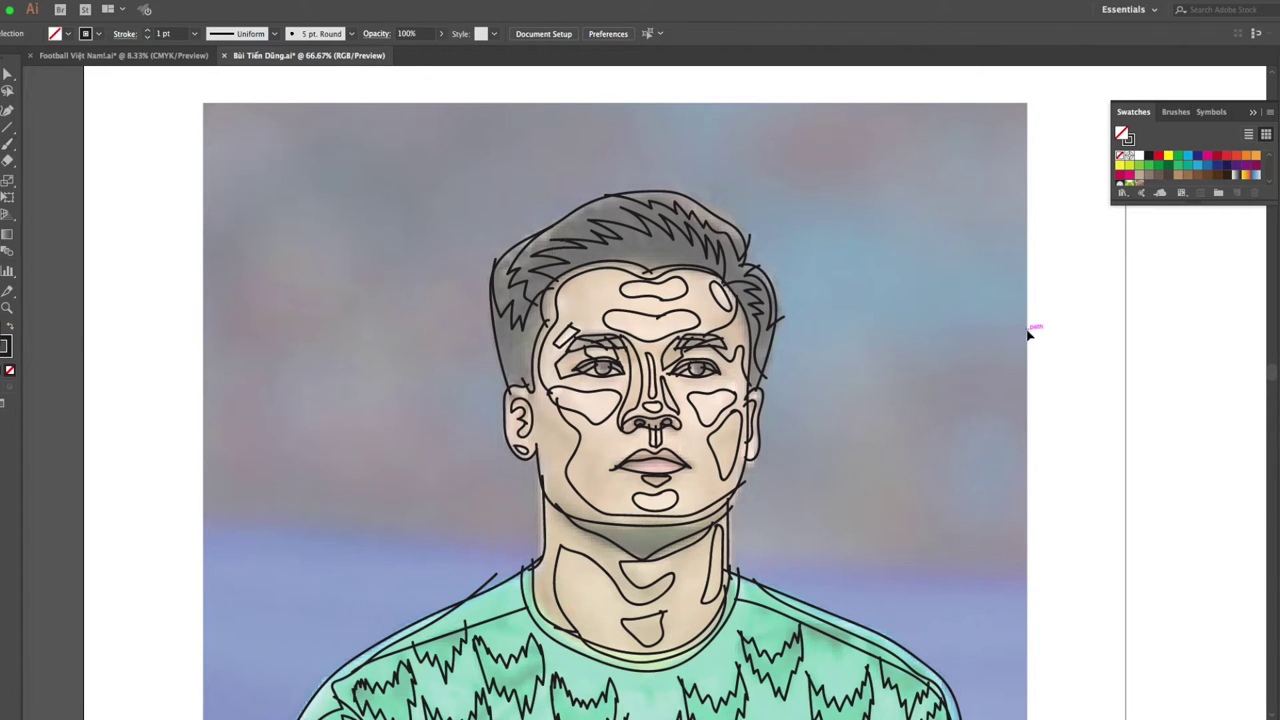
key("ctrl+minus")
key("ctrl+minus")
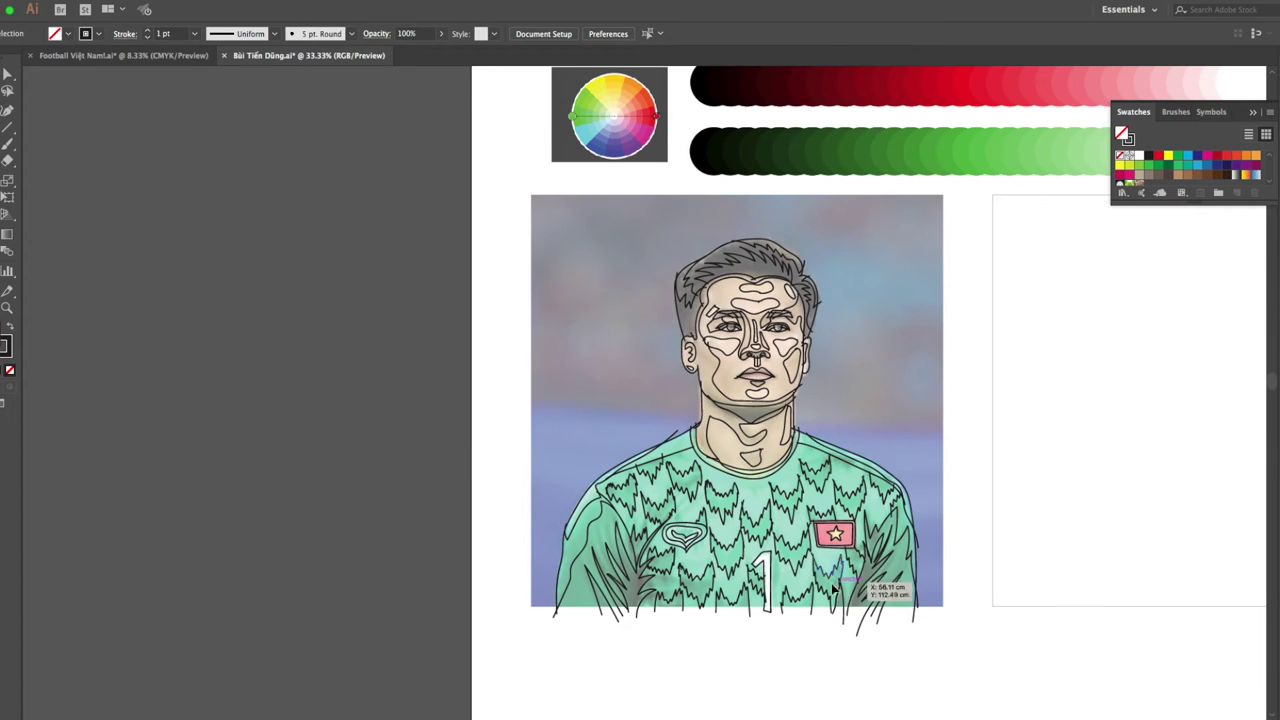
Draw a straight line along the jersey's bottom edge and give it a 2 pt stroke weight.
left_click_drag(545, 628, 553, 221)
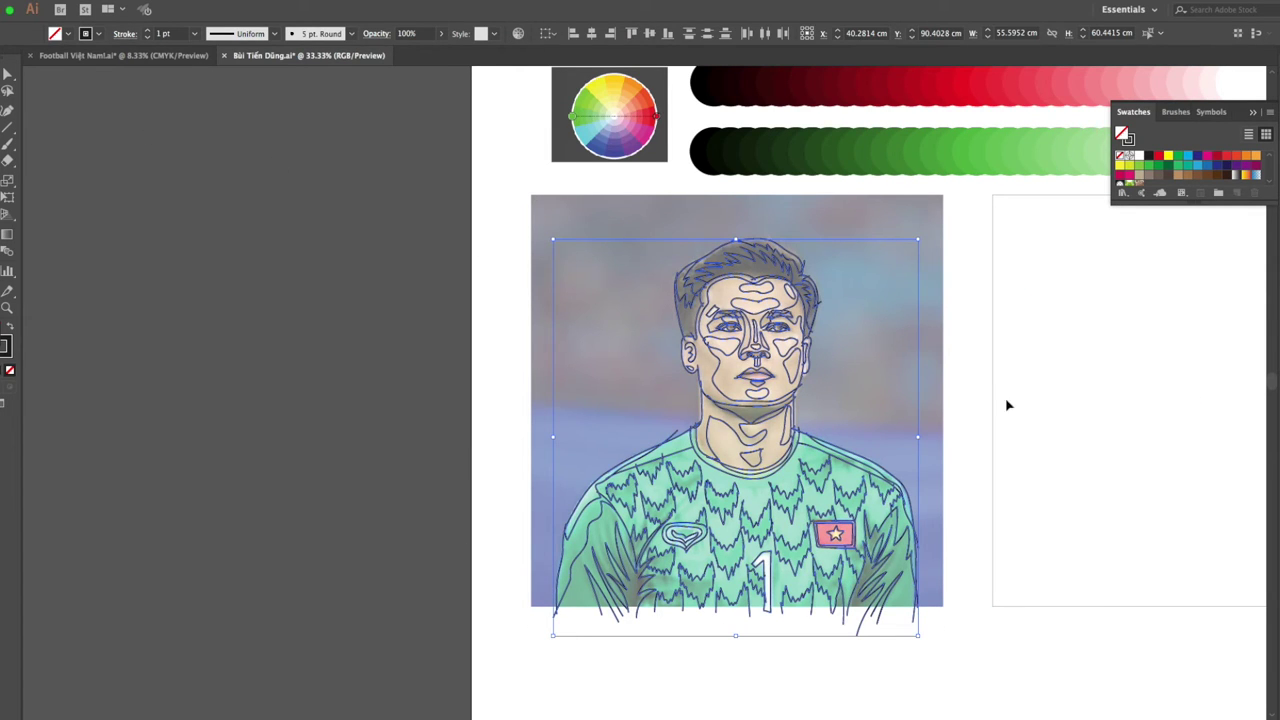
left_click(938, 656)
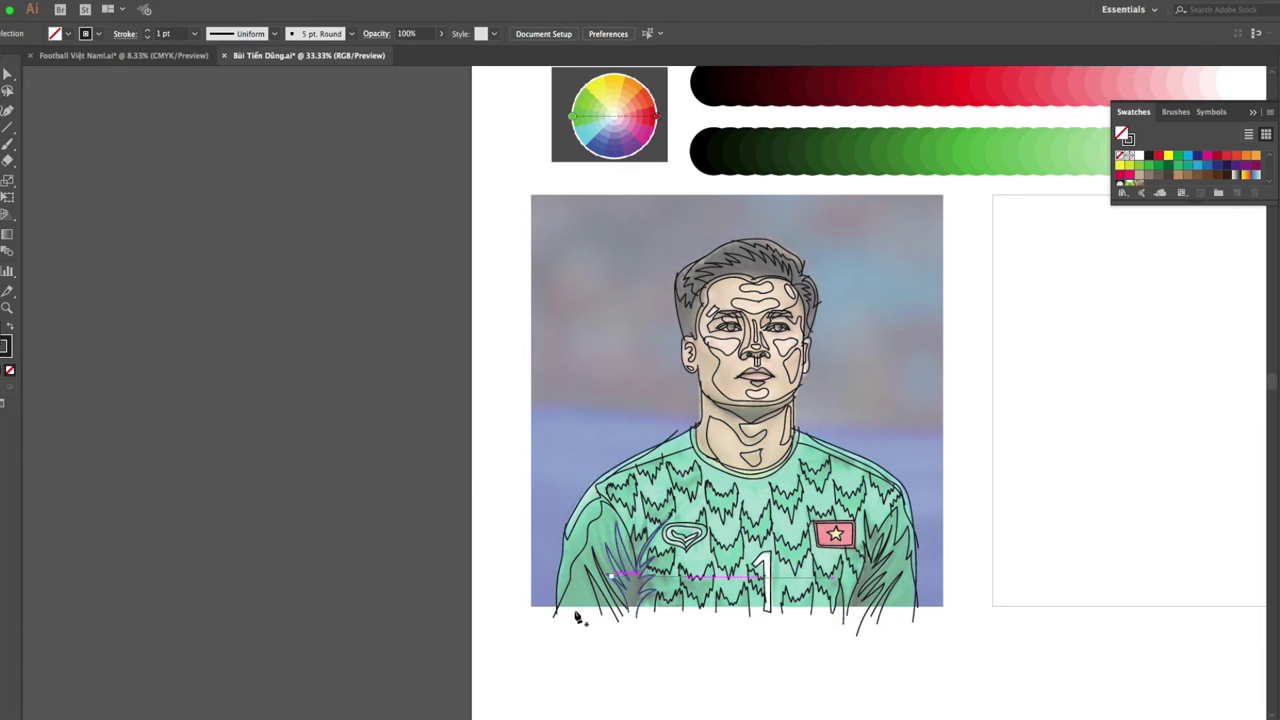
left_click_drag(555, 607, 929, 618)
scroll(940, 610, "up", 2)
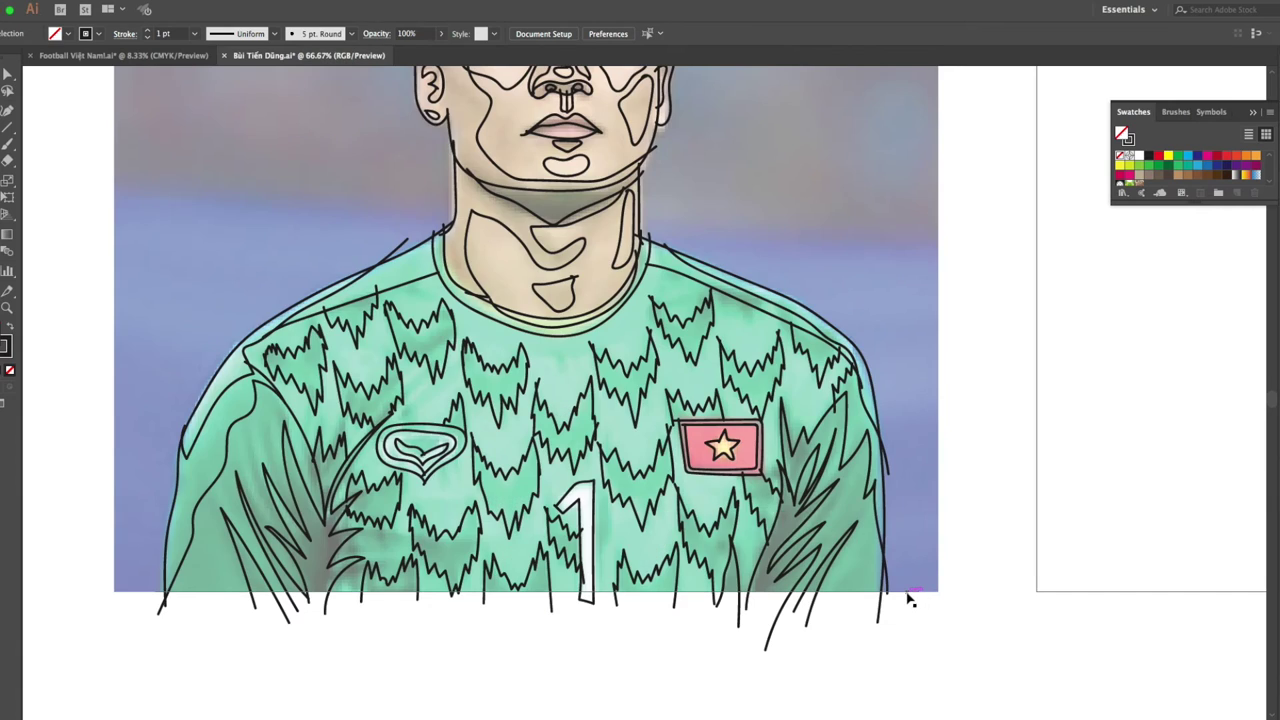
left_click(394, 257)
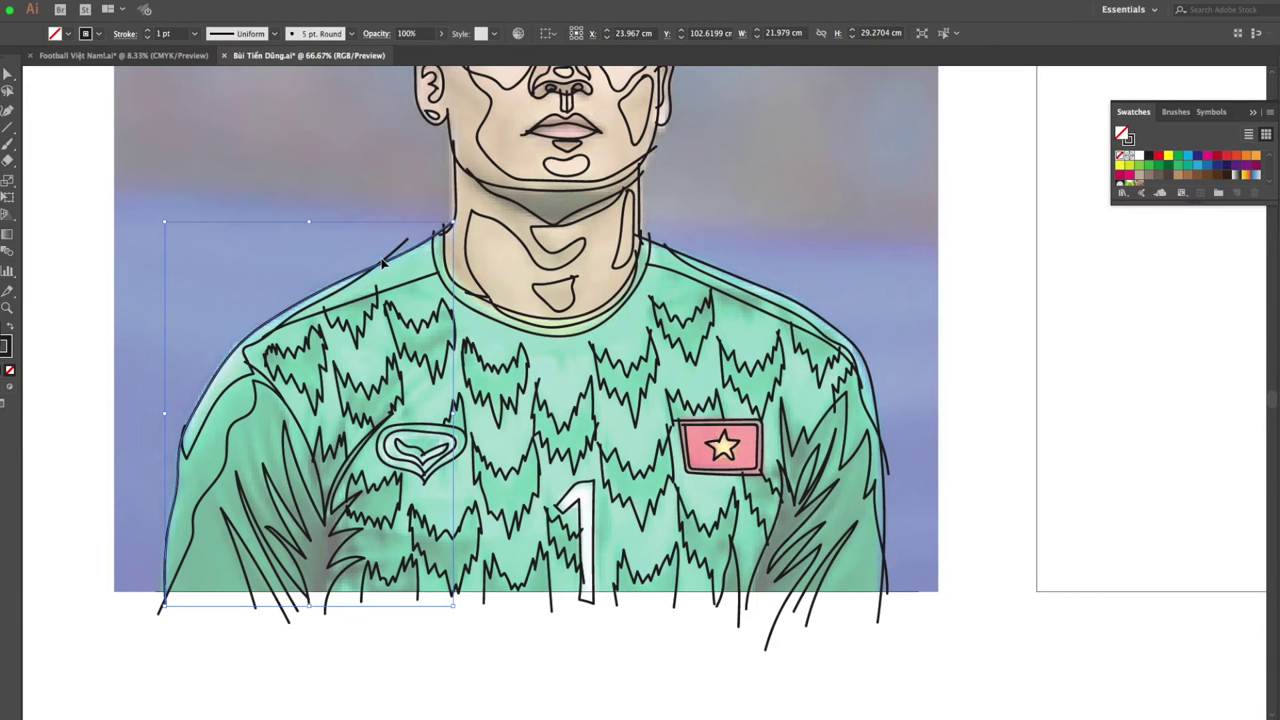
left_click(895, 592)
left_click(148, 31)
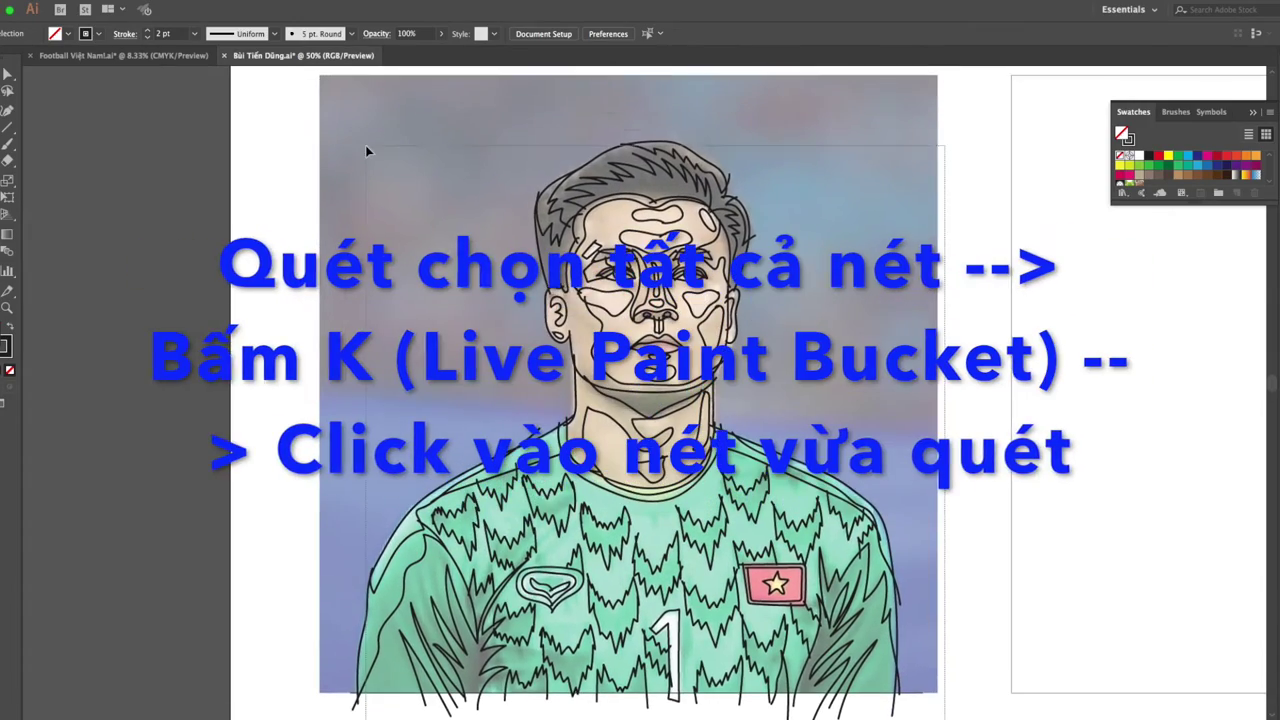
Turn the selected portrait strokes into a Live Paint group using the Live Paint Bucket.
left_click_drag(366, 149, 998, 408)
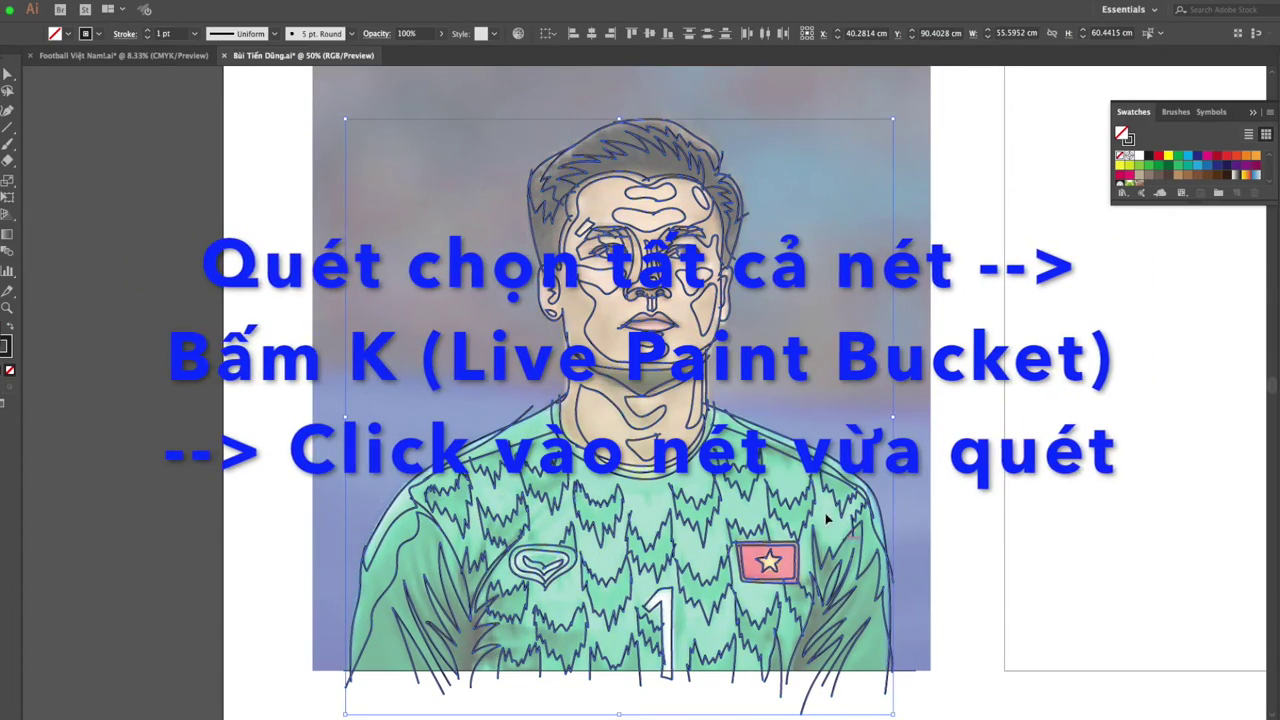
left_click(8, 214)
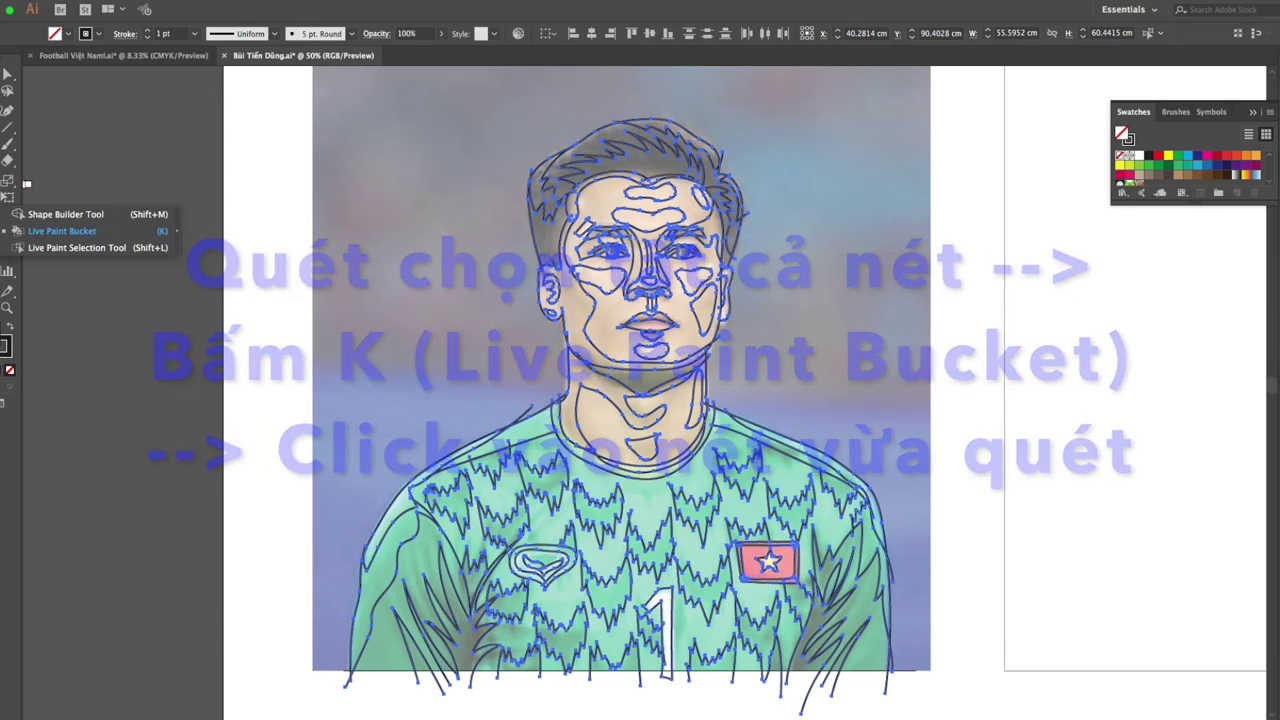
left_click(67, 230)
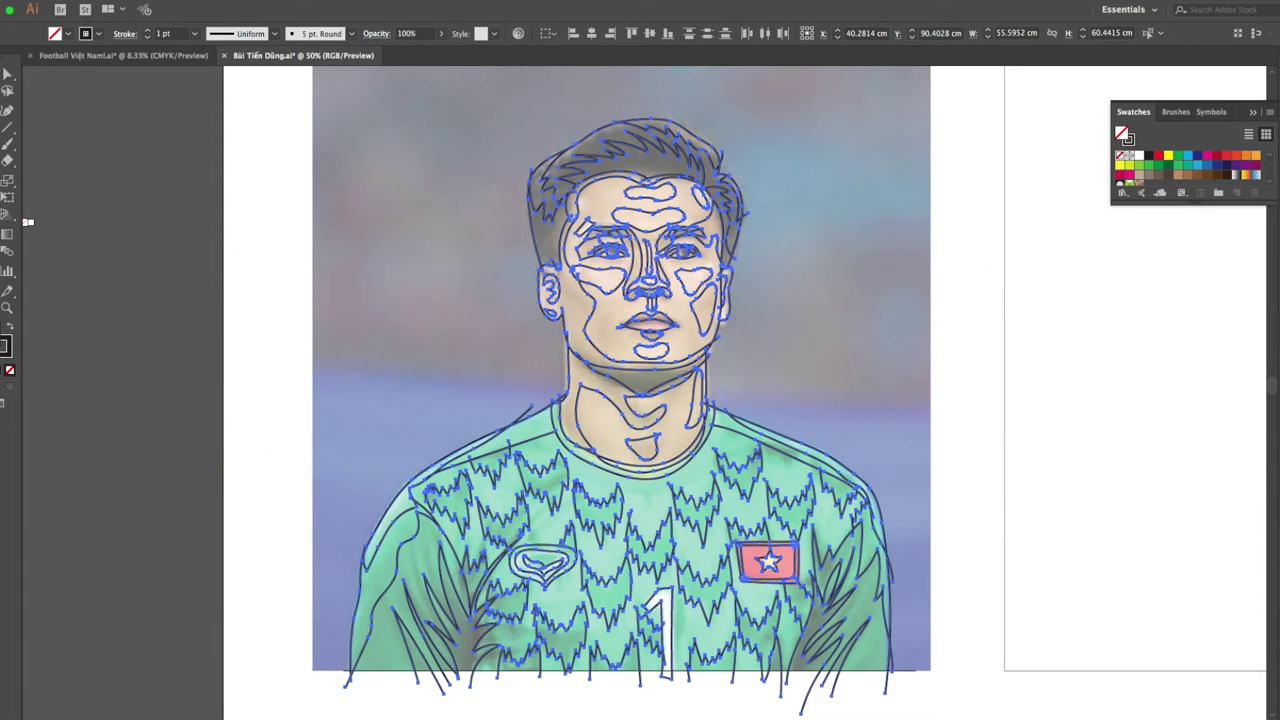
left_click(617, 414)
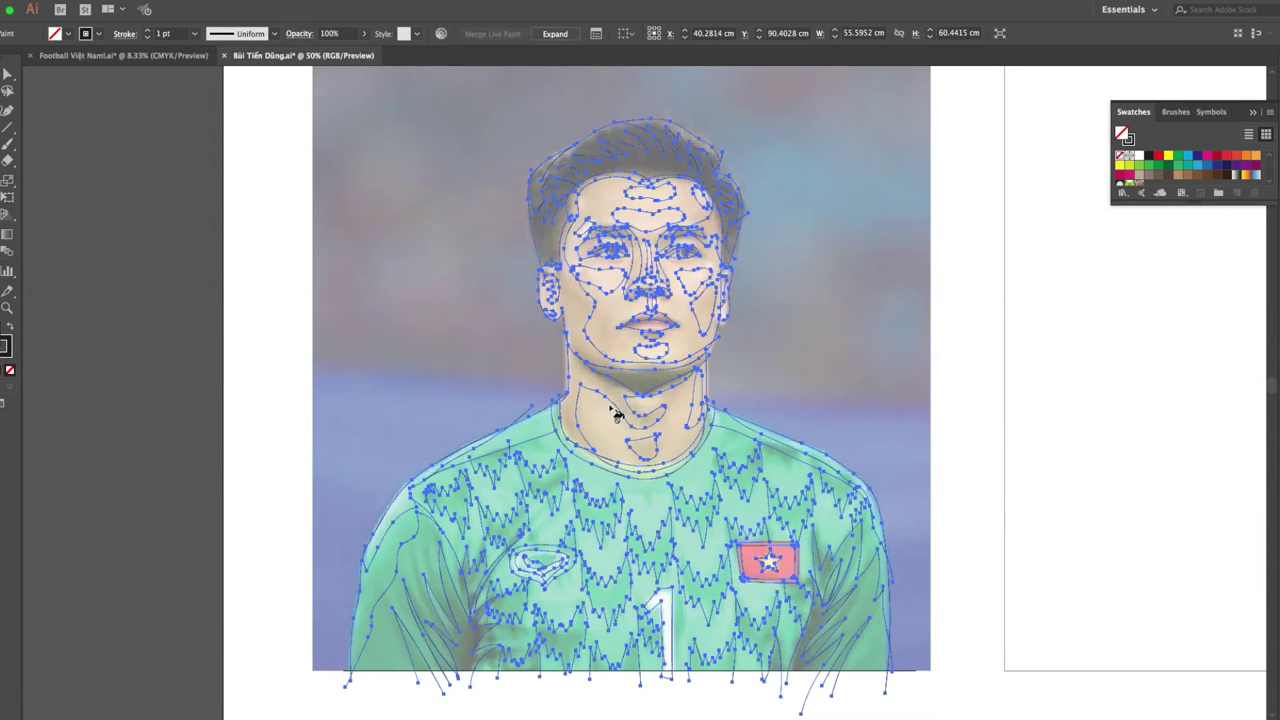
key("v")
left_click(862, 680)
left_click(984, 680)
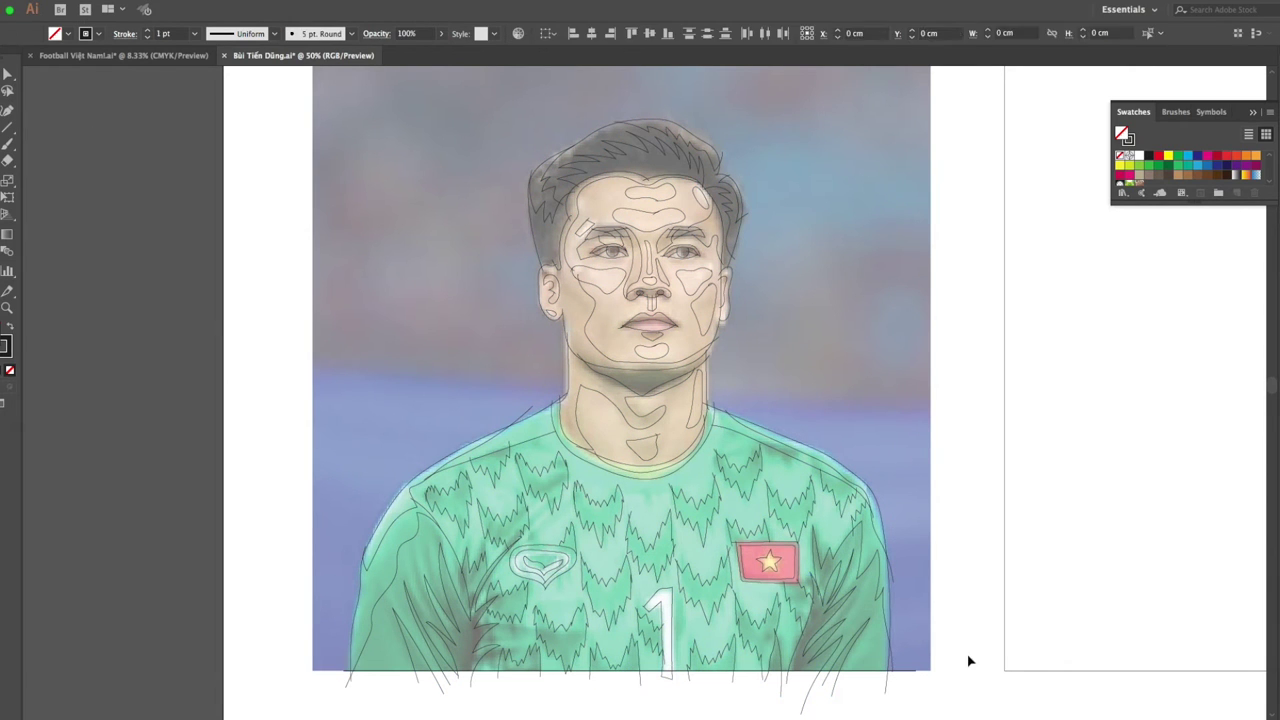
Make all line art a Live Paint group and centre it horizontally on the rectangle as key object.
left_click_drag(942, 697, 512, 482)
left_click_drag(379, 111, 393, 105)
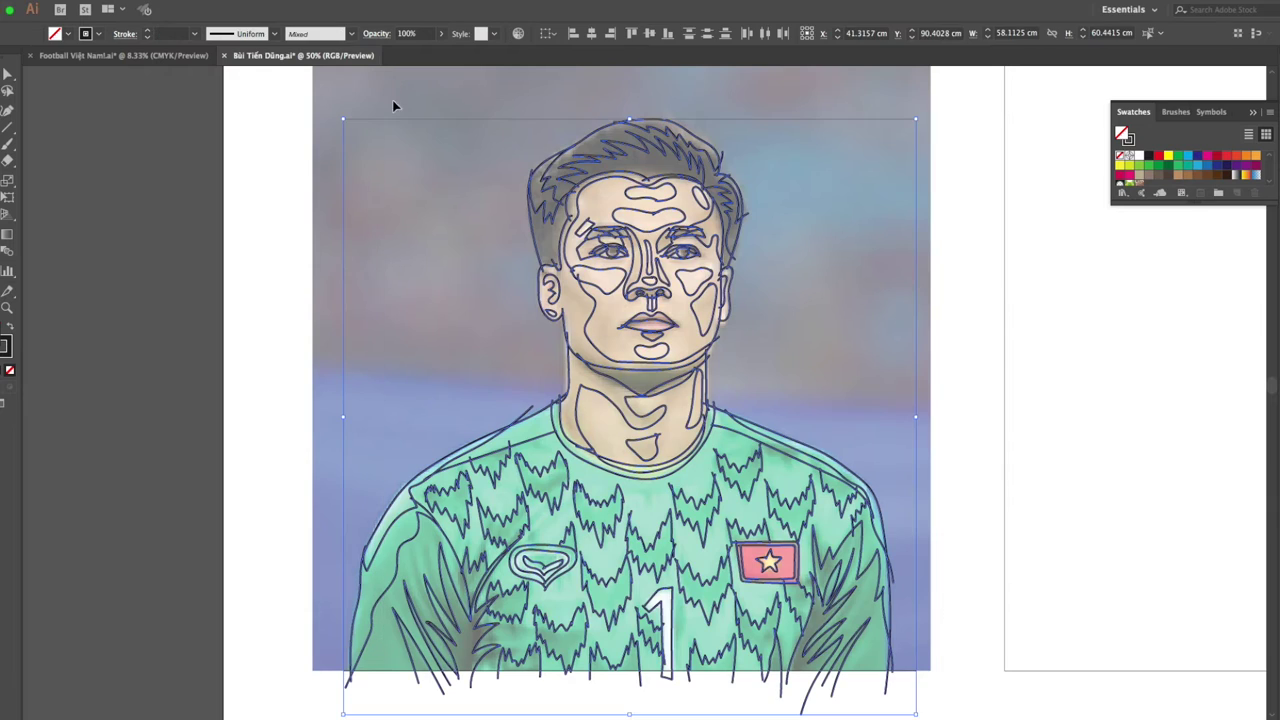
left_click(796, 412)
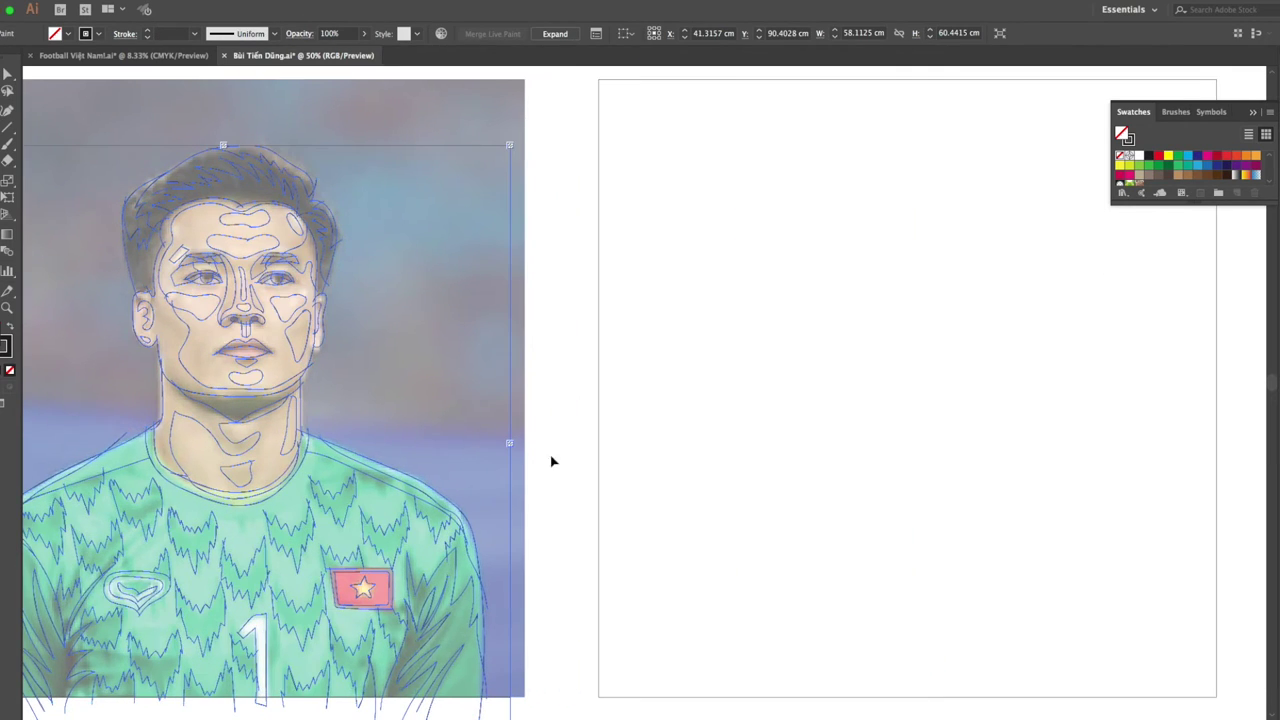
left_click(600, 497)
left_click(598, 323)
left_click(591, 33)
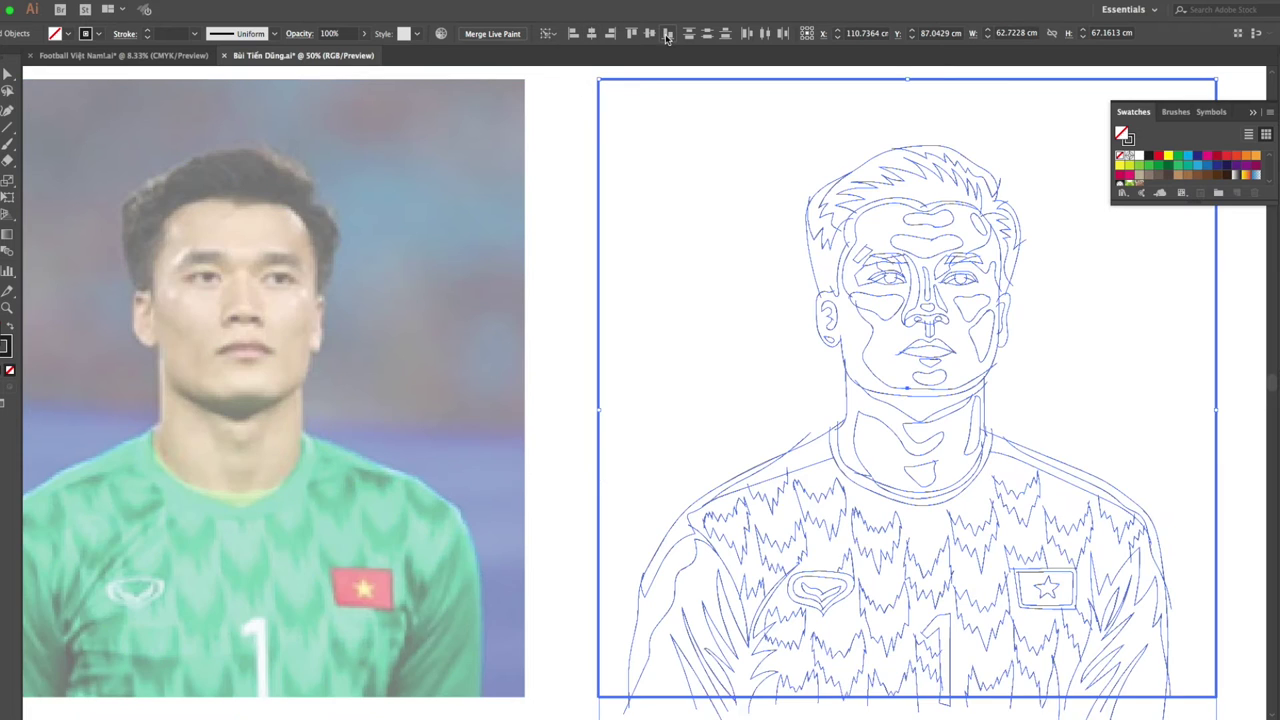
Centre the line art vertically, then set the reference photo's opacity back to 100%.
left_click(650, 33)
left_click(568, 337)
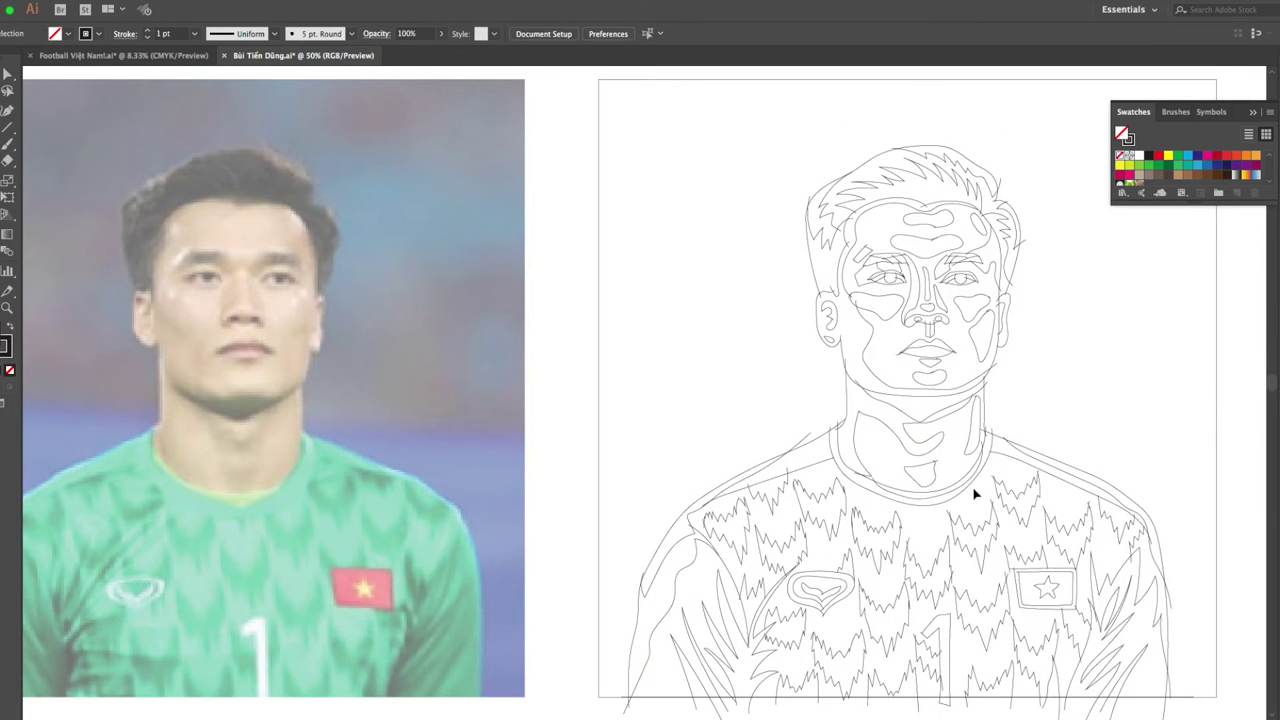
left_click(515, 340)
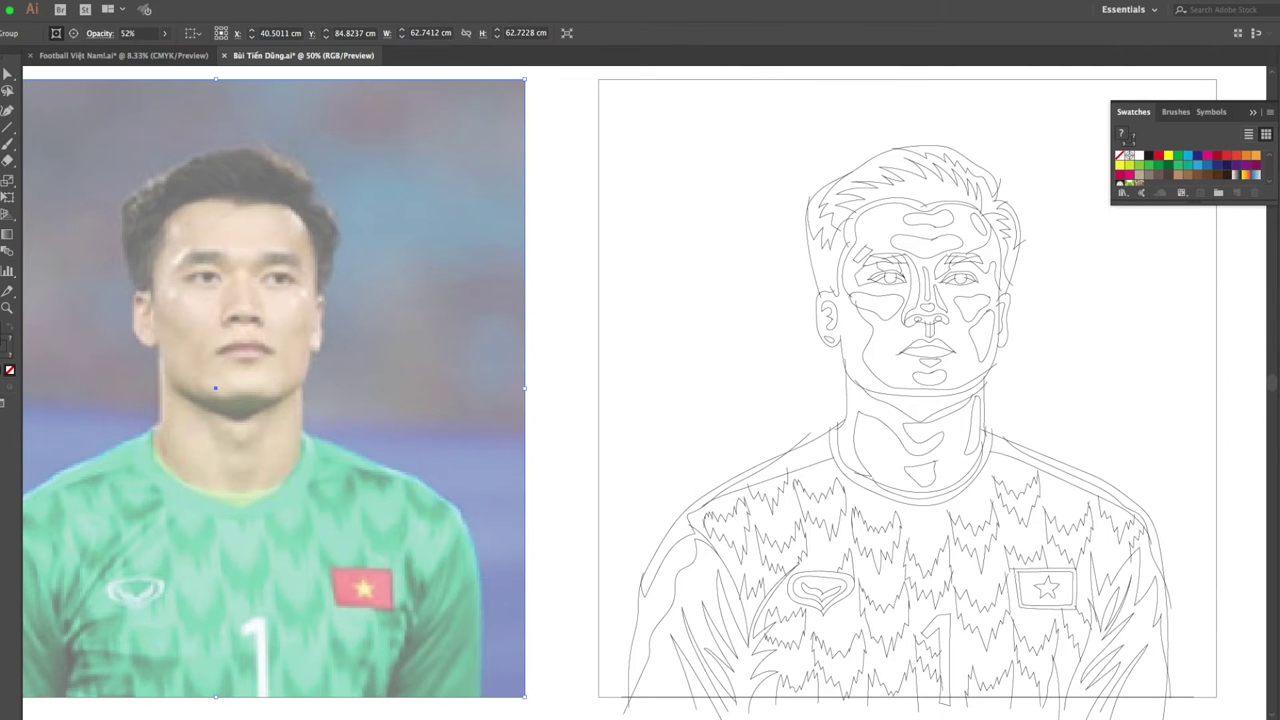
left_click(165, 34)
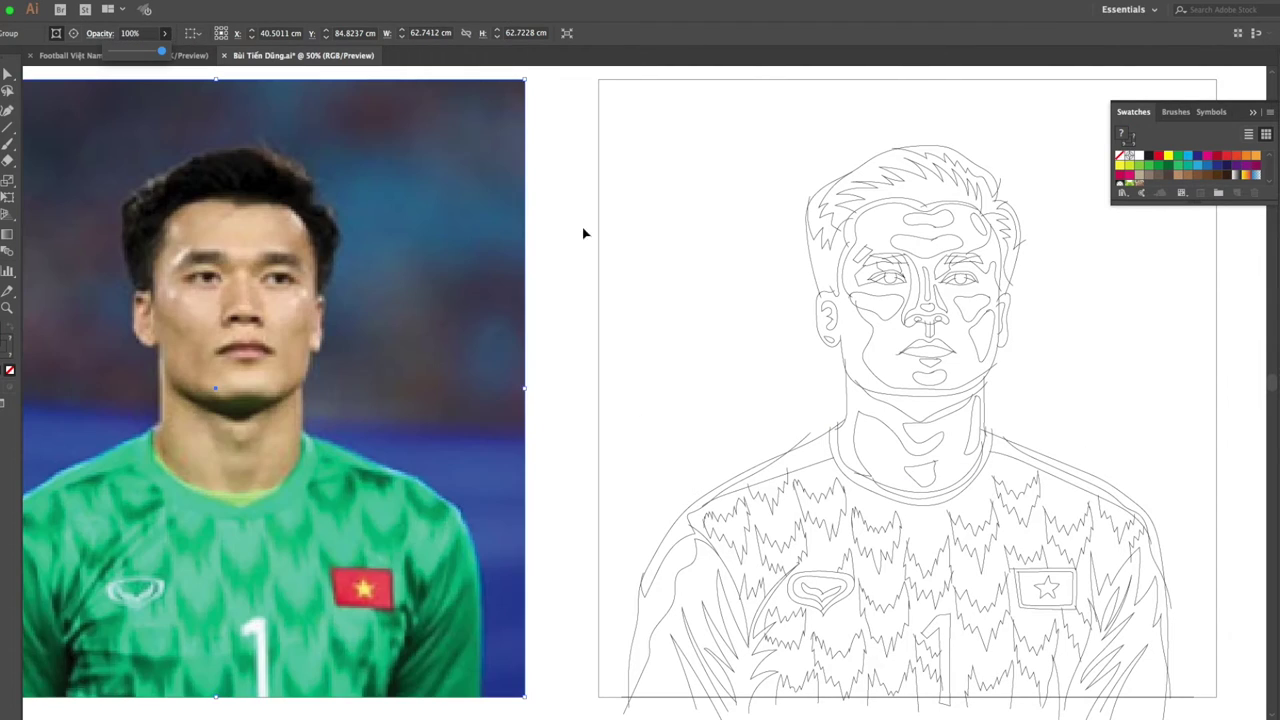
left_click(634, 249)
Move the reference photo right beside the line drawing and deselect it.
scroll(1023, 390, "down", 2)
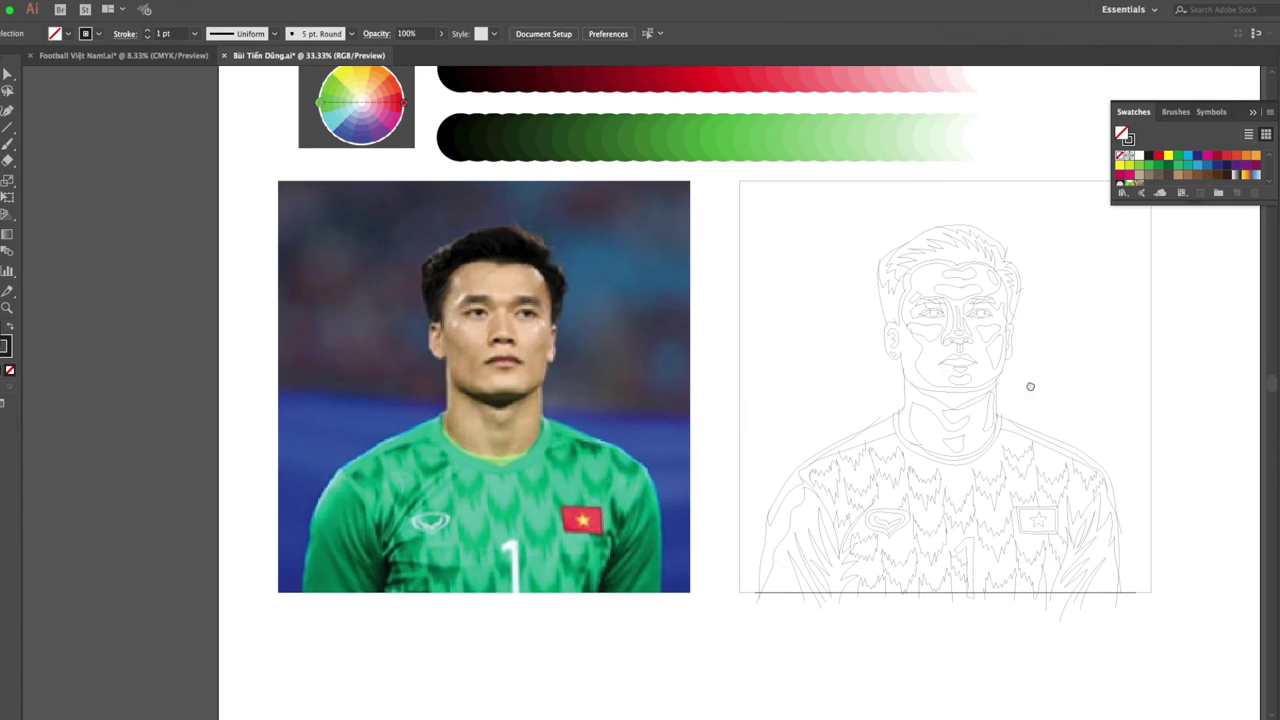
left_click_drag(1086, 380, 909, 380)
left_click_drag(529, 371, 564, 371)
left_click(1104, 430)
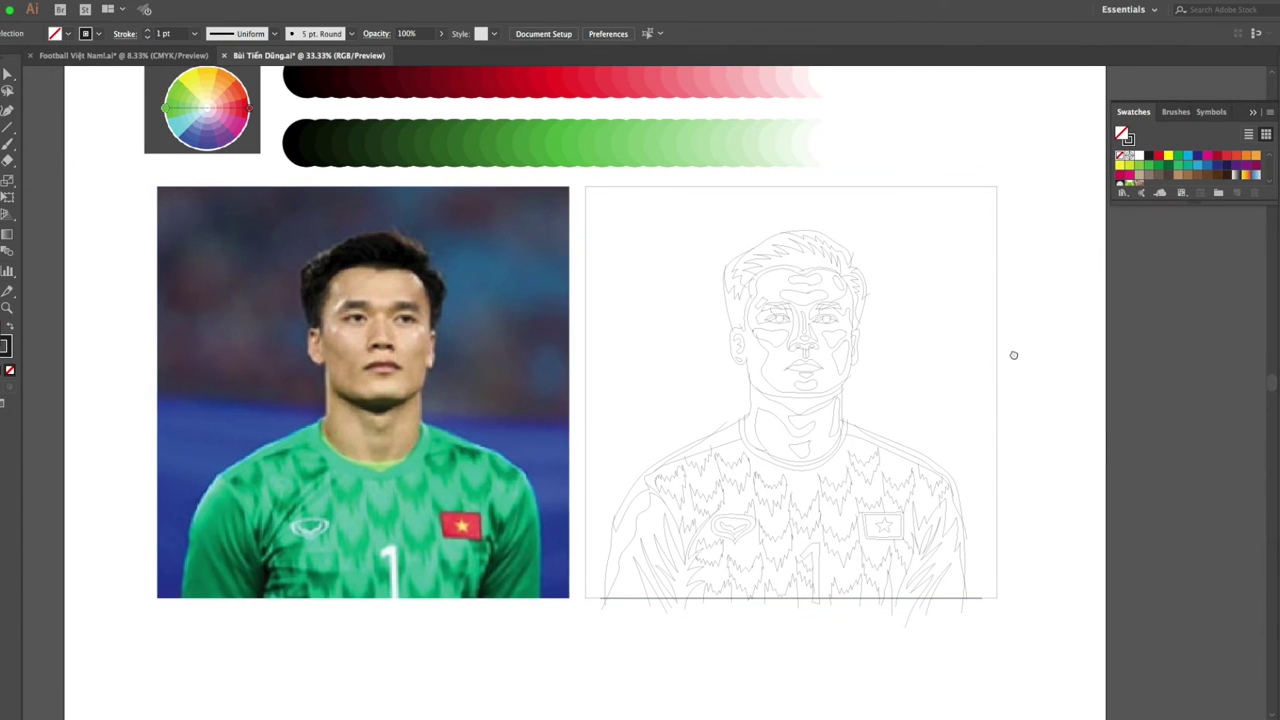
scroll(1010, 340, "up", 3)
scroll(1000, 295, "down", 2)
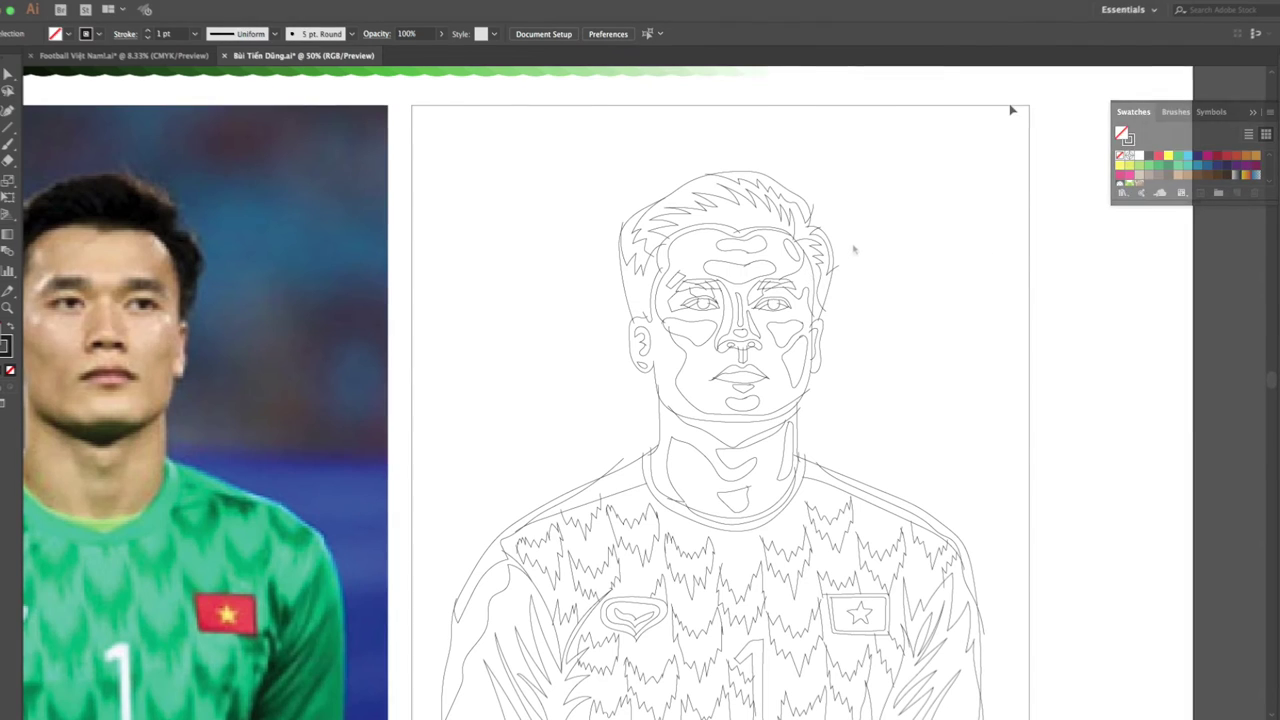
Sample black from the darkest colour bar and fill the left and spiky upper-left hair black.
scroll(880, 320, "up", 1)
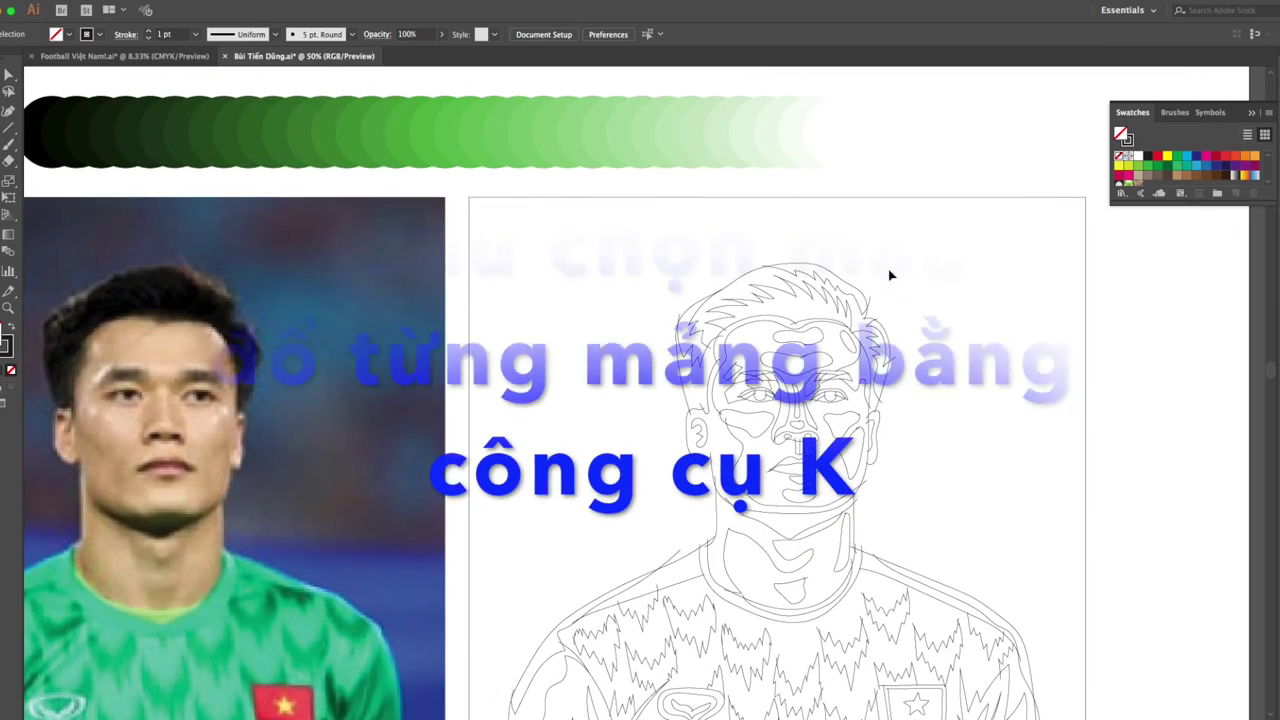
scroll(880, 300, "up", 2)
scroll(880, 300, "left", 2)
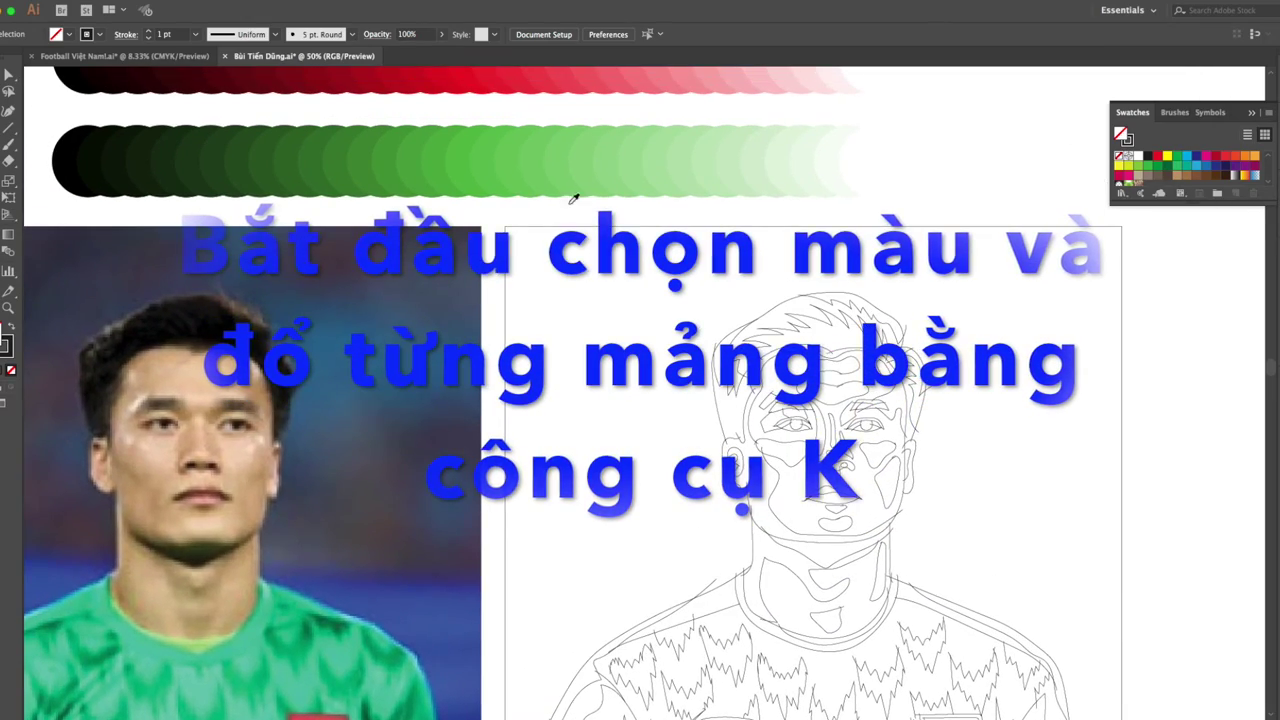
scroll(790, 345, "up", 3)
scroll(740, 335, "left", 3)
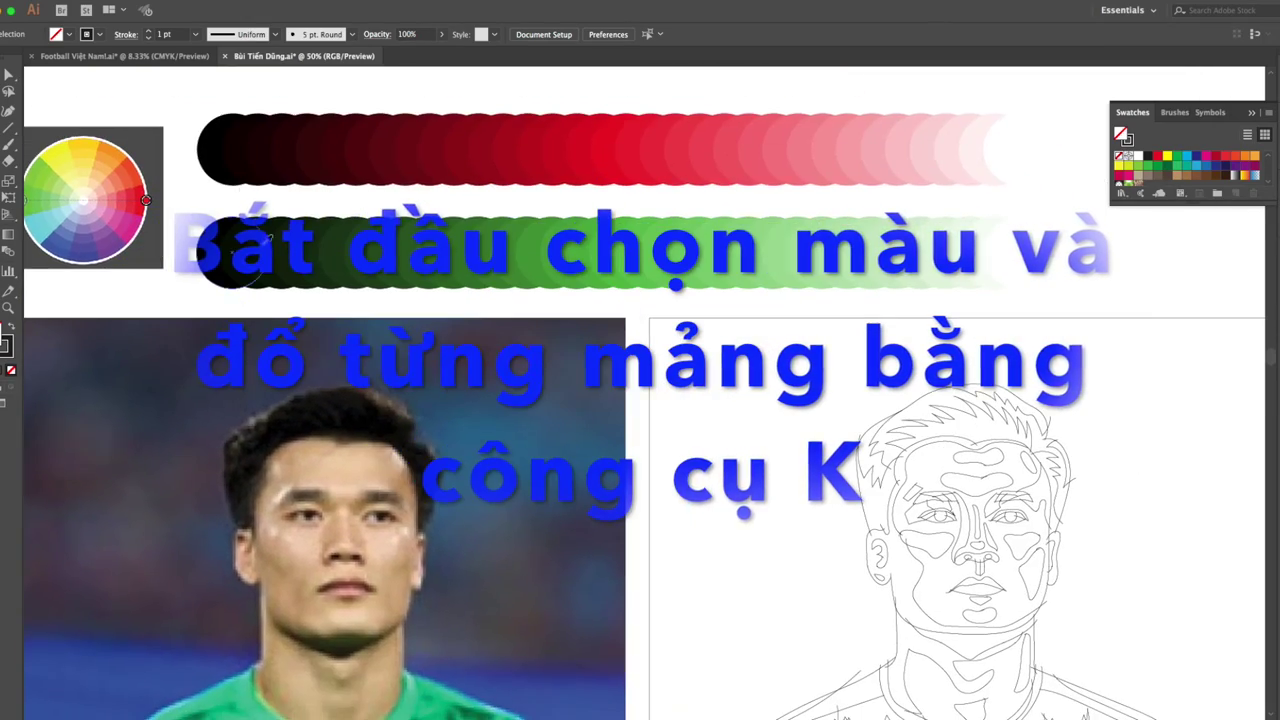
left_click(262, 118)
key("k")
left_click(851, 454)
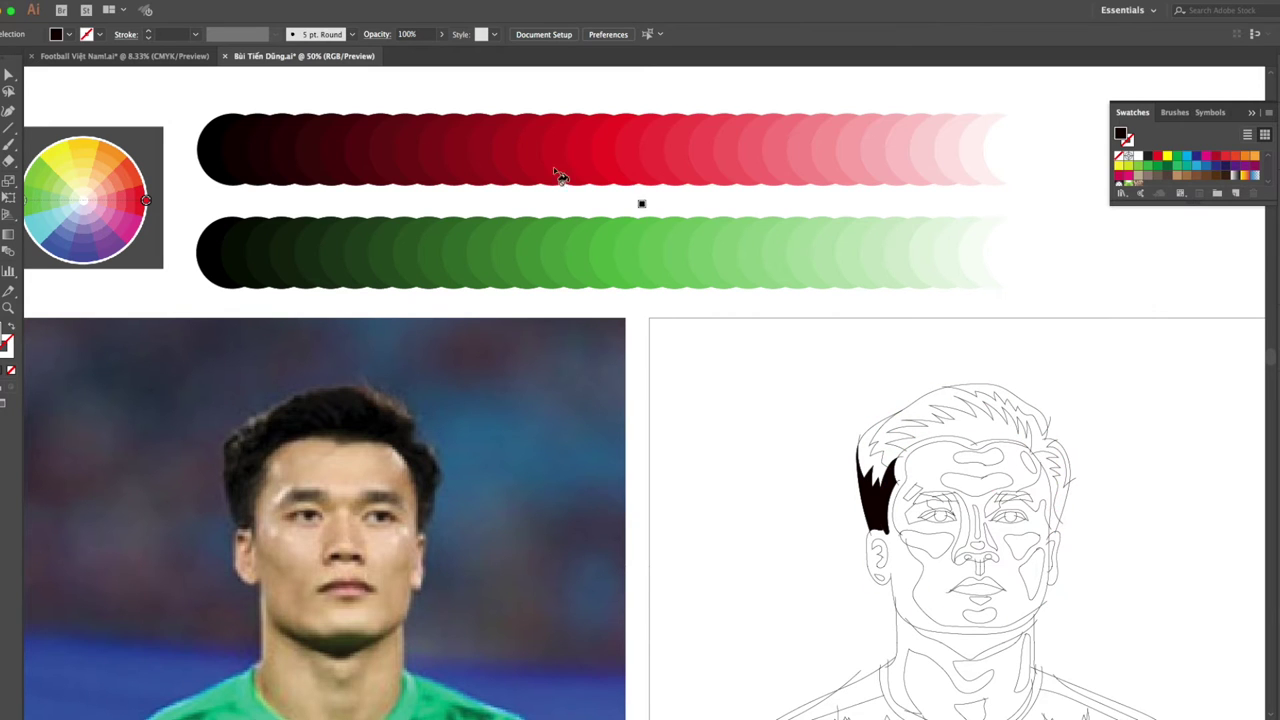
left_click(880, 438)
Shrink the red and green colour bars together and reposition them above the drawing.
scroll(1100, 451, "right", 3)
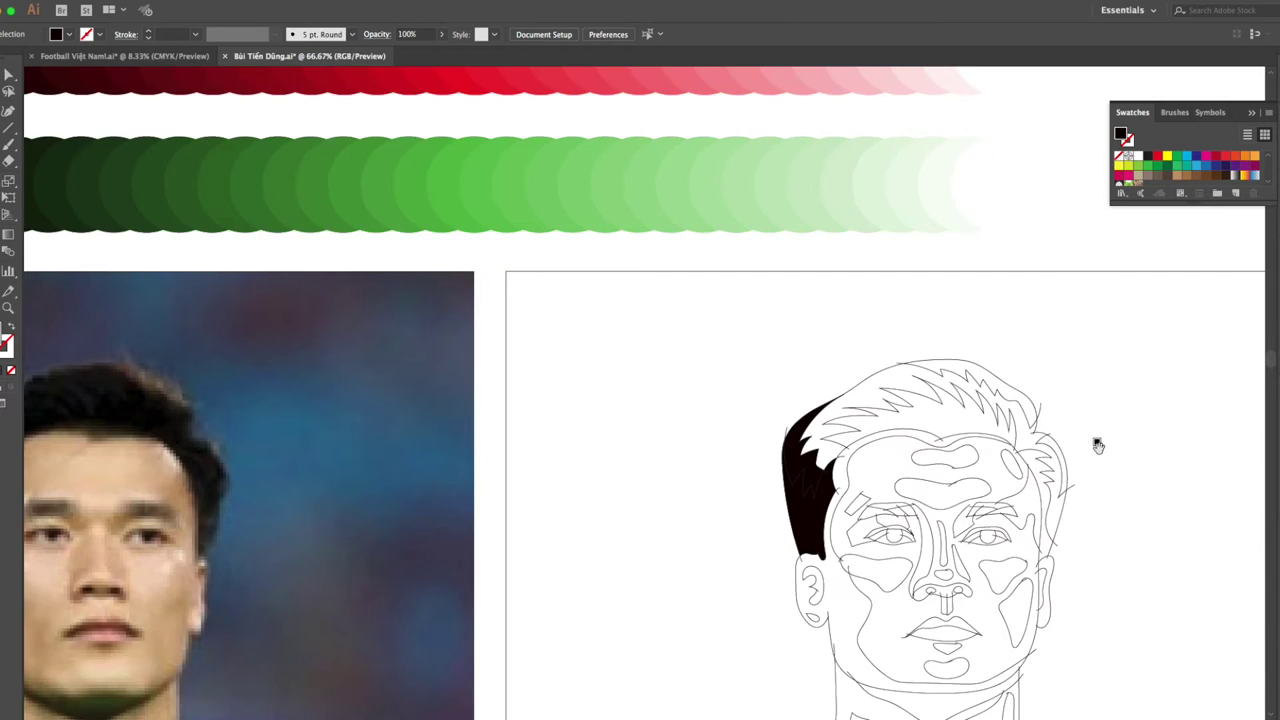
scroll(1071, 480, "right", 1)
scroll(871, 423, "left", 1)
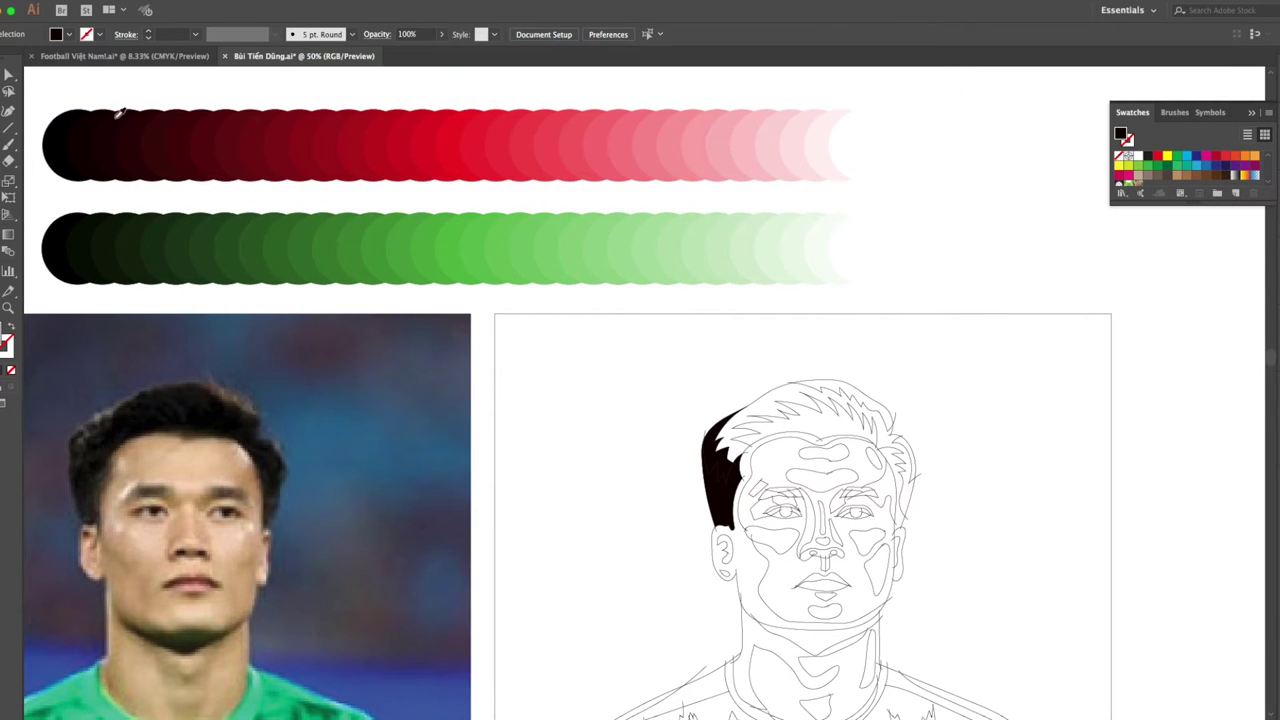
left_click_drag(926, 134, 780, 263)
left_click_drag(903, 109, 746, 141)
left_click_drag(643, 176, 997, 271)
key("ctrl+plus")
key("ctrl+plus")
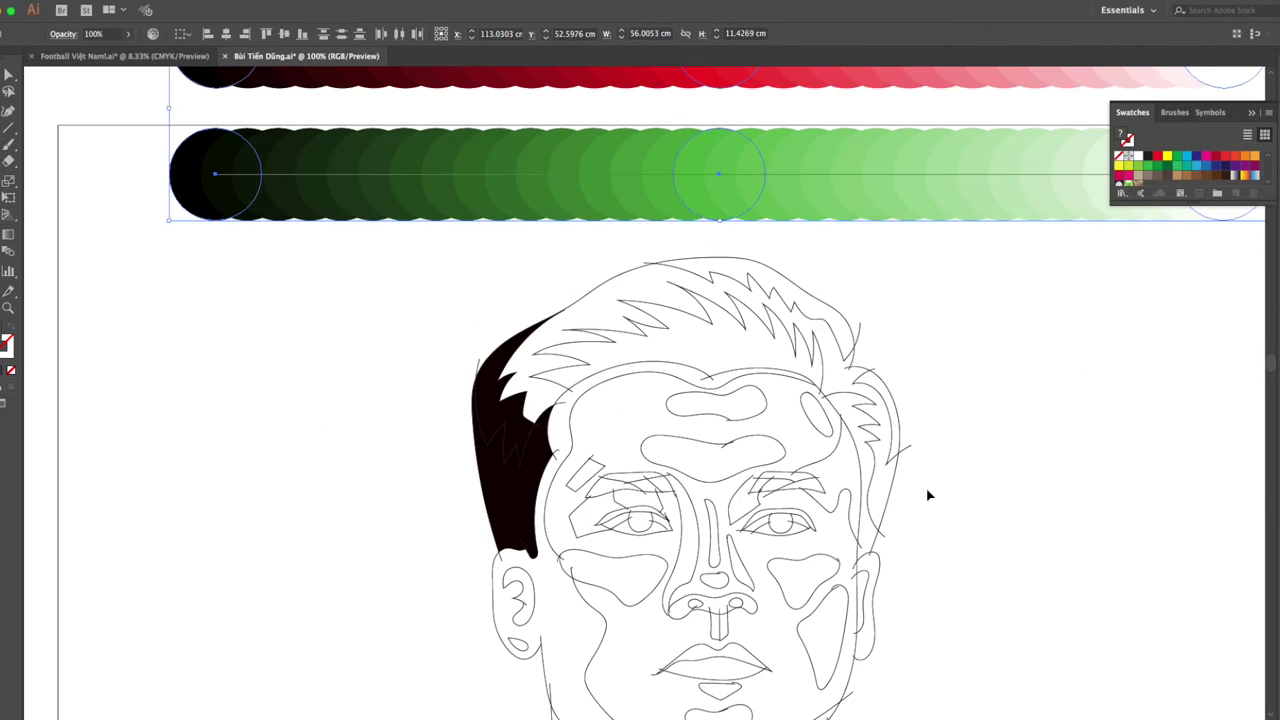
Fill the remaining and right-side hair black, and the gaps between hair spikes dark maroon.
scroll(923, 457, "up", 2)
key("ctrl+minus")
left_click(960, 434)
key("k")
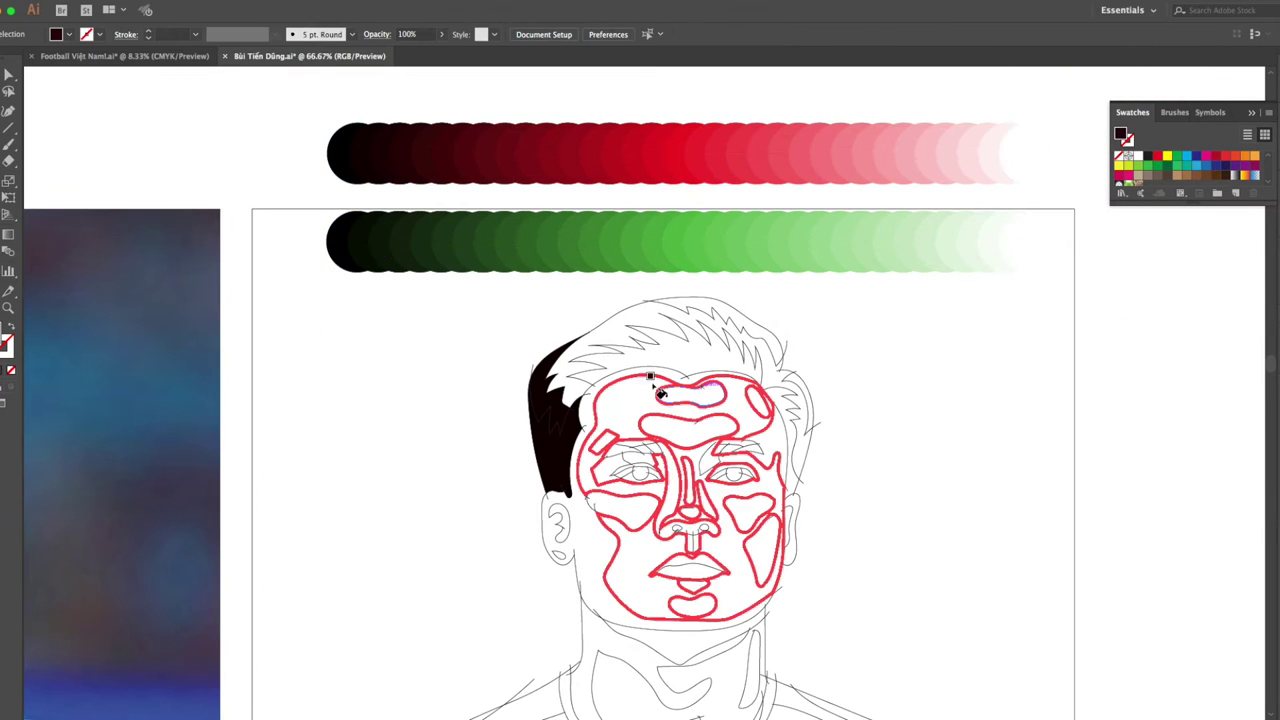
left_click(735, 358)
left_click(793, 425)
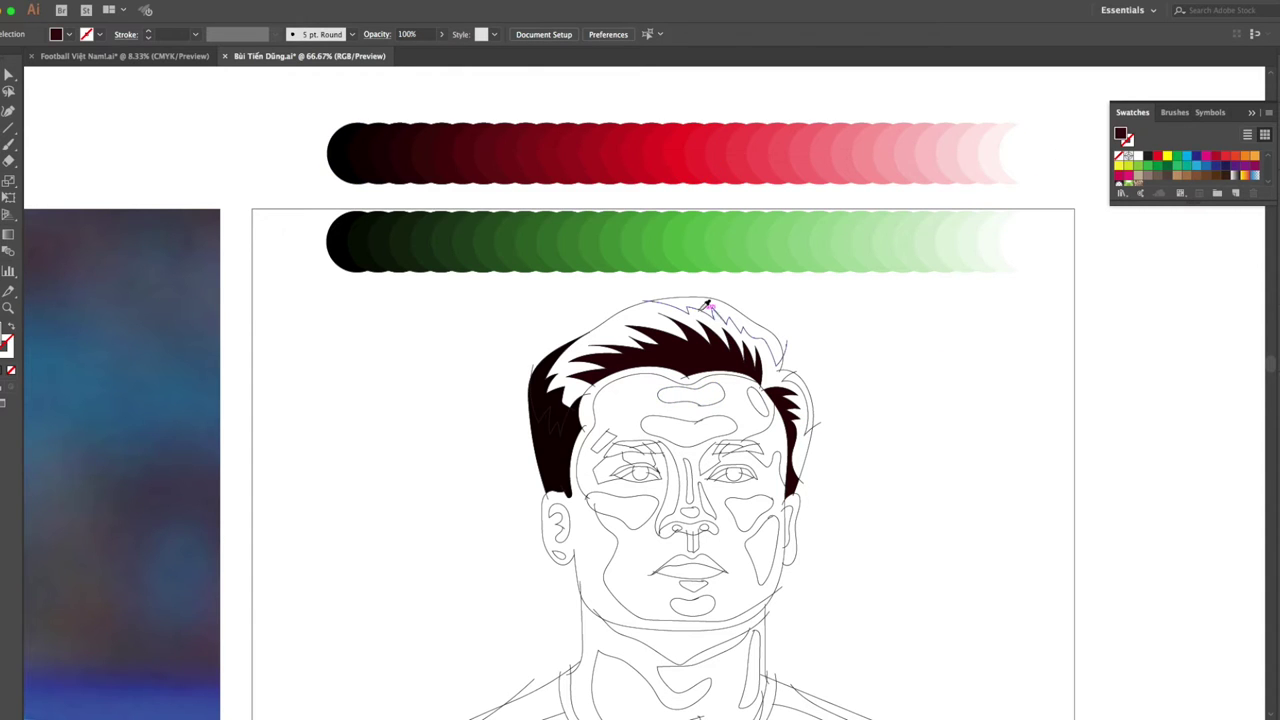
left_click(660, 305)
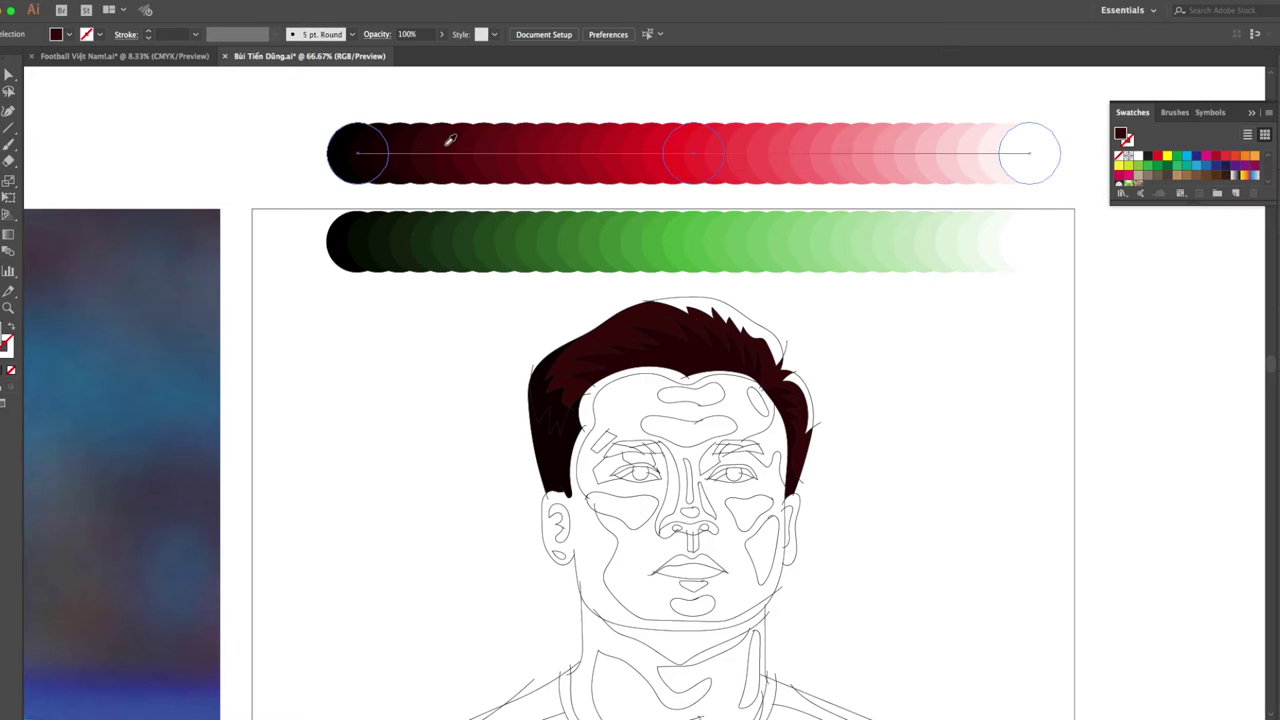
left_click(735, 308)
Sample a brighter red and fill all left and right eyebrow regions dark red.
left_click(493, 139, "alt")
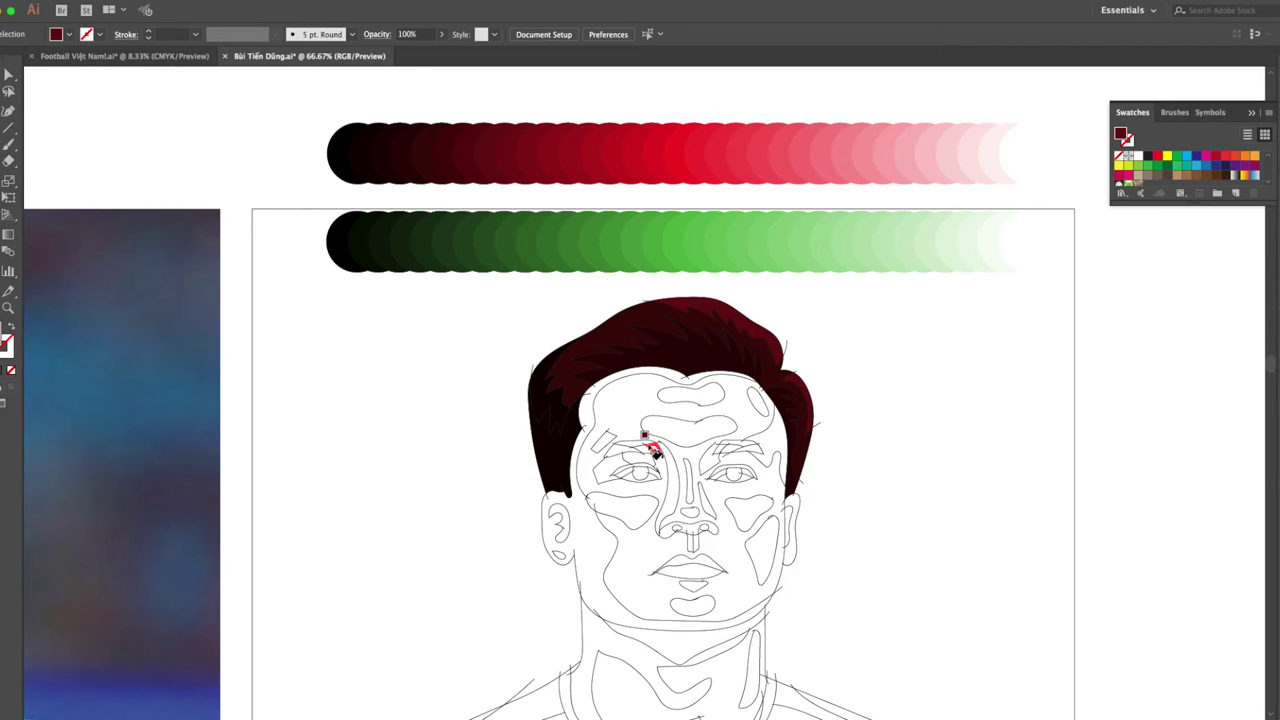
left_click(641, 445)
left_click(722, 449)
scroll(669, 437, "up", 2)
left_click(614, 460)
left_click(835, 456)
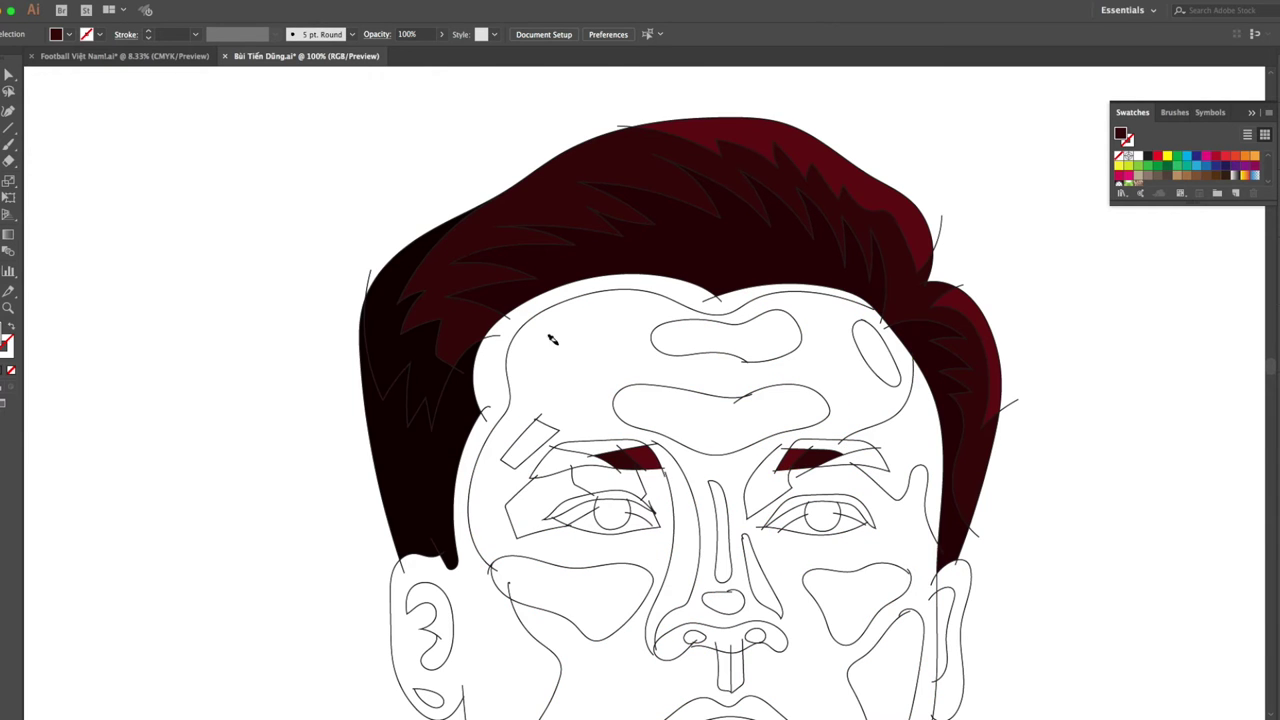
scroll(460, 300, "down", 2)
left_click(525, 543)
left_click(728, 542)
Select the red colour bar and sample light pink to fill the face regions.
left_click(364, 172)
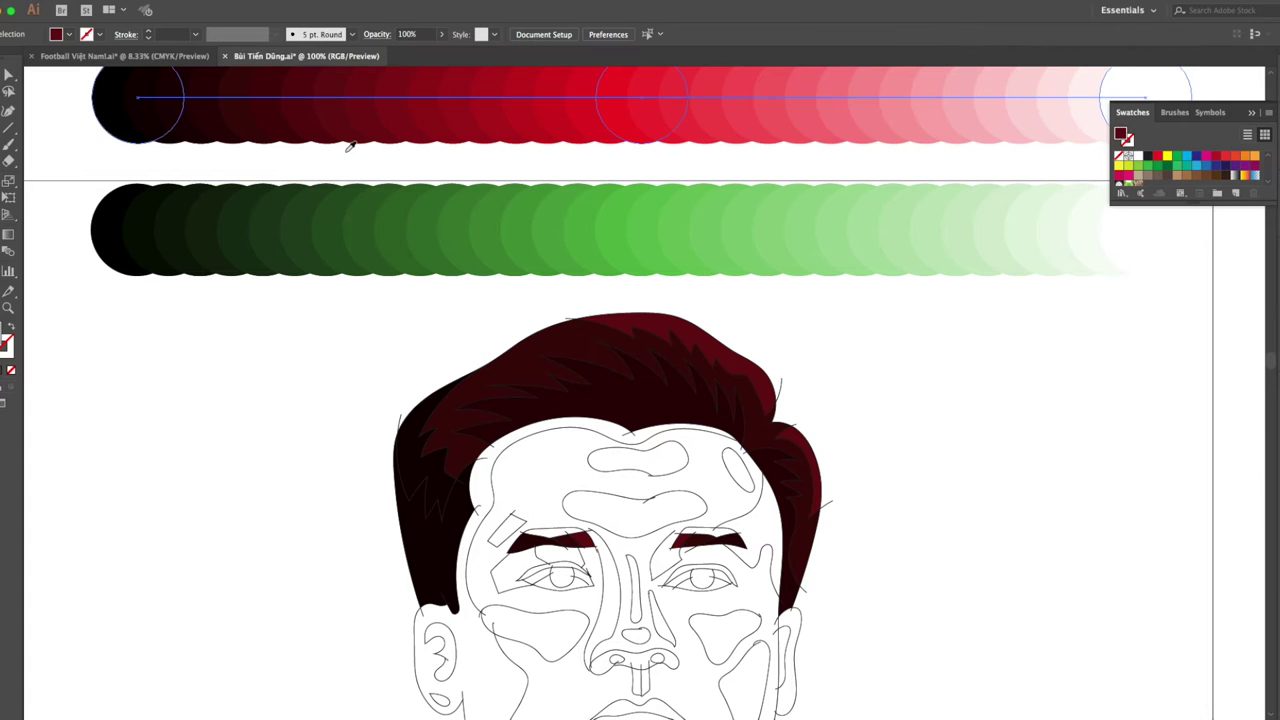
left_click(378, 111)
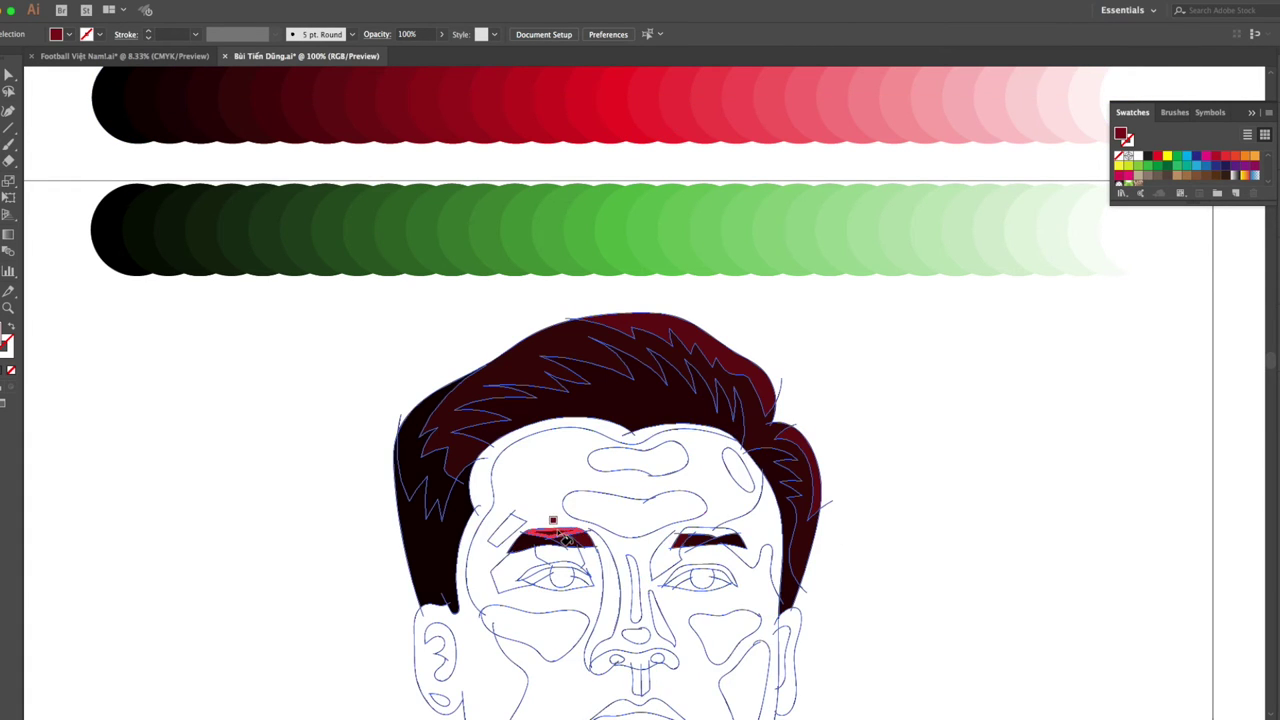
scroll(980, 563, "down", 2)
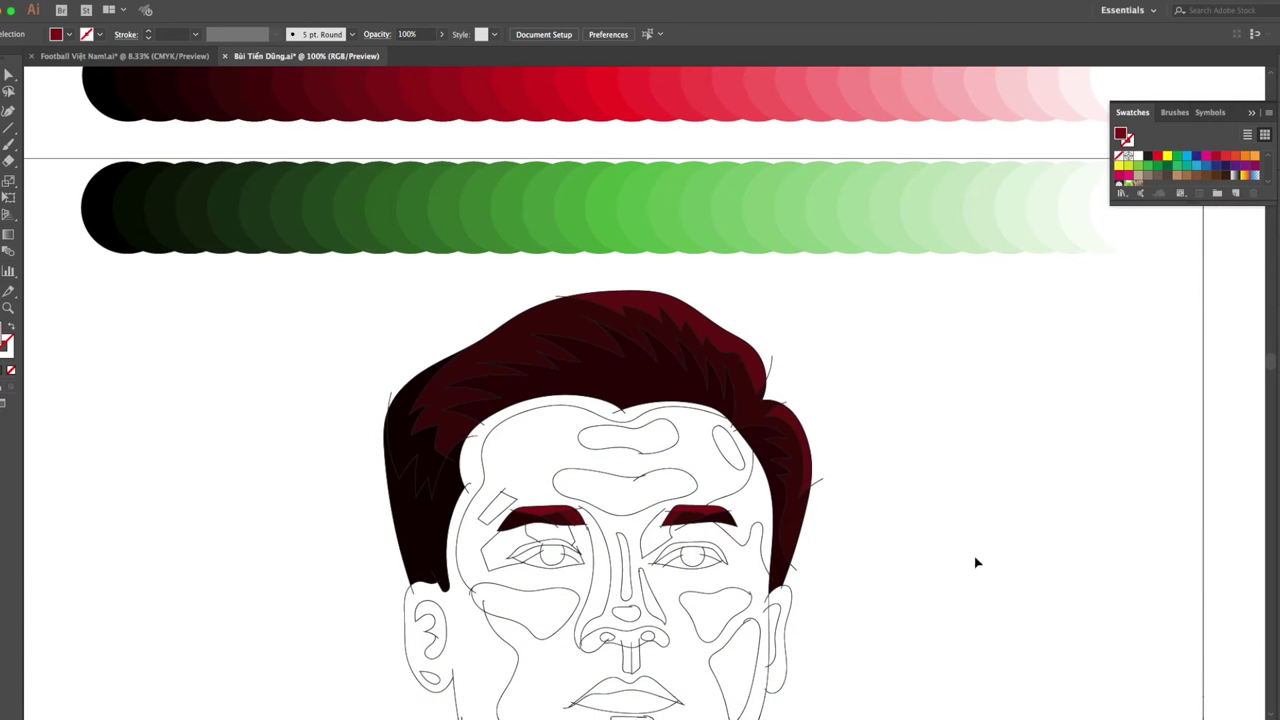
left_click(1081, 90)
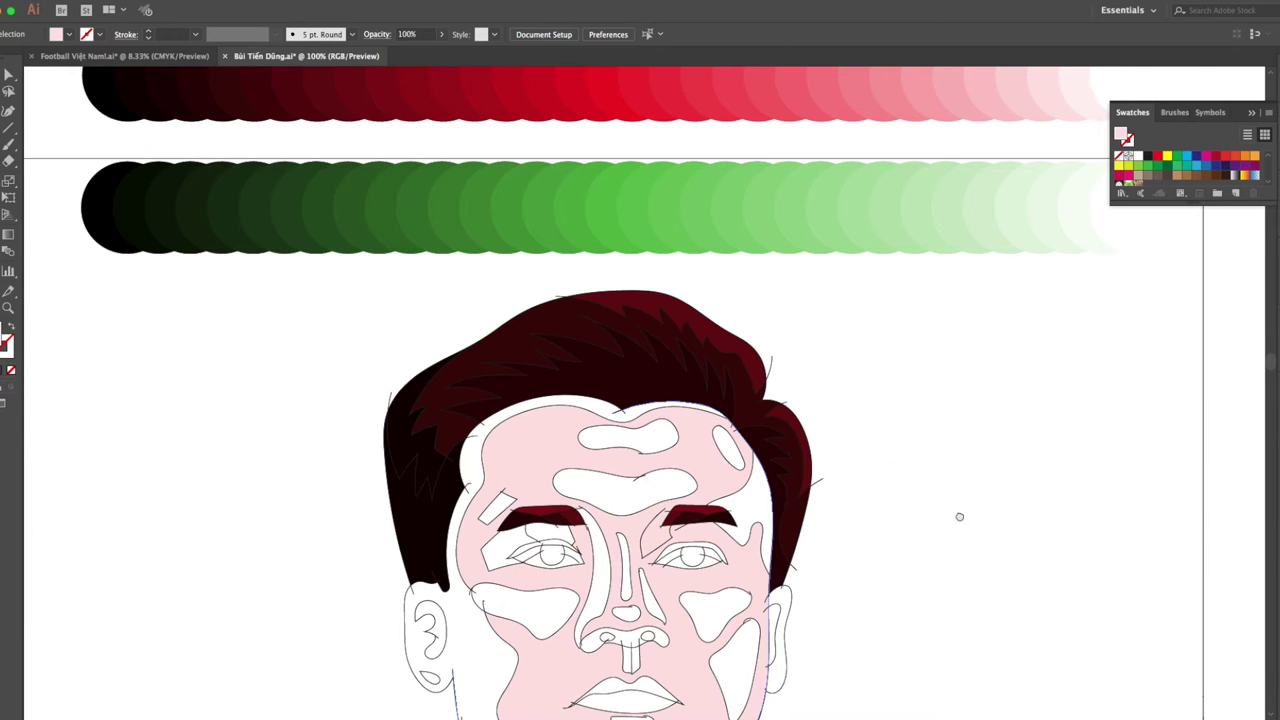
Shade the left neck and jaw darker pink and fill the left cheek shape light pink.
scroll(963, 520, "down", 2)
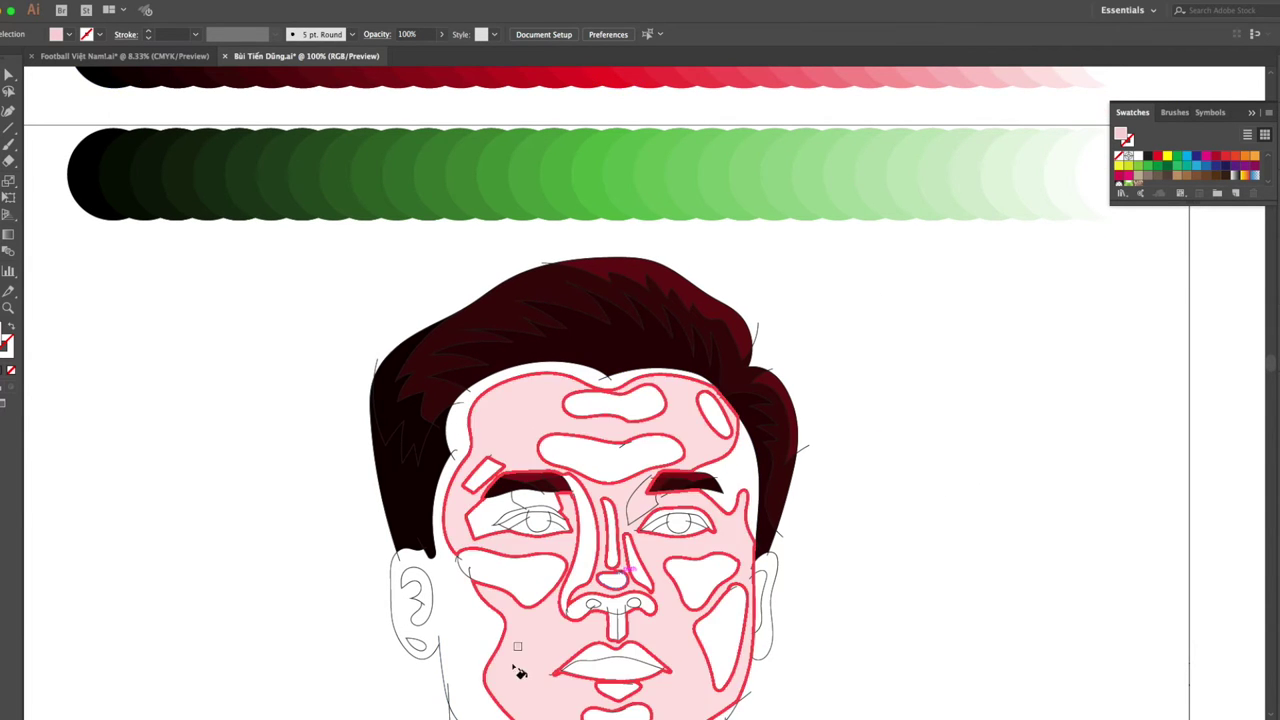
scroll(750, 600, "down", 5)
scroll(721, 600, "down", 3)
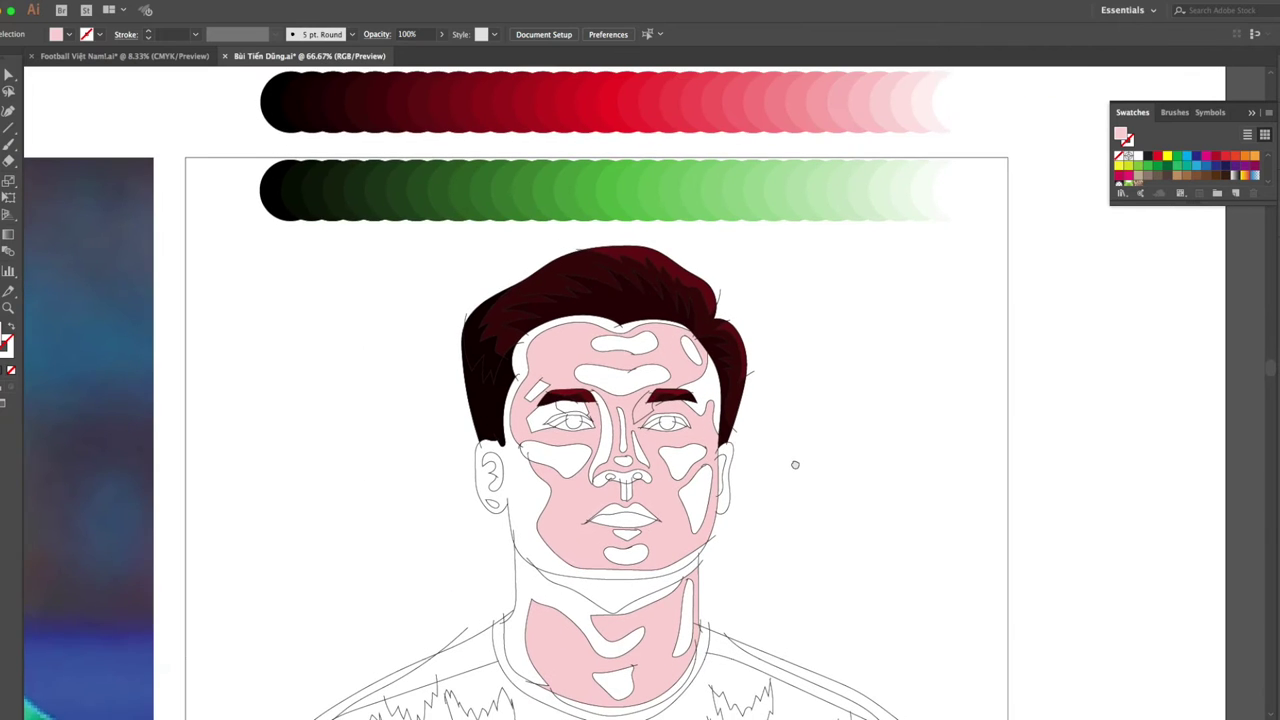
left_click(826, 117)
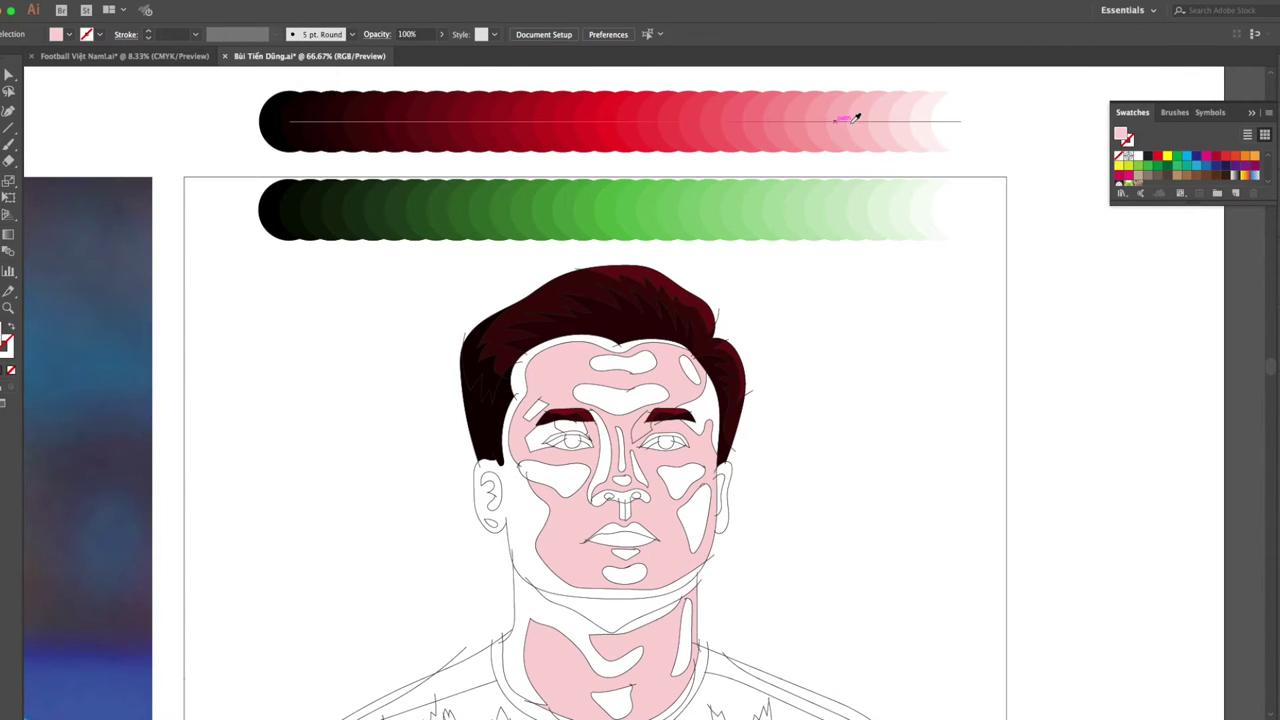
left_click(585, 537)
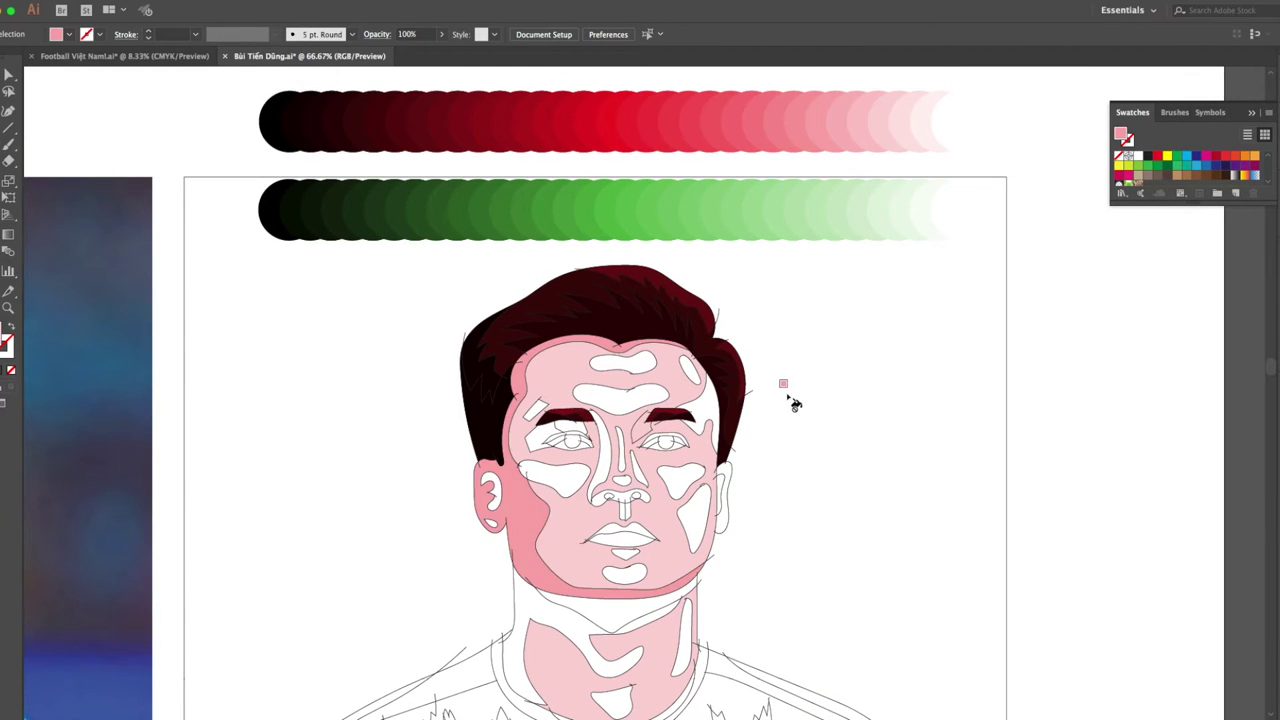
left_click(550, 622)
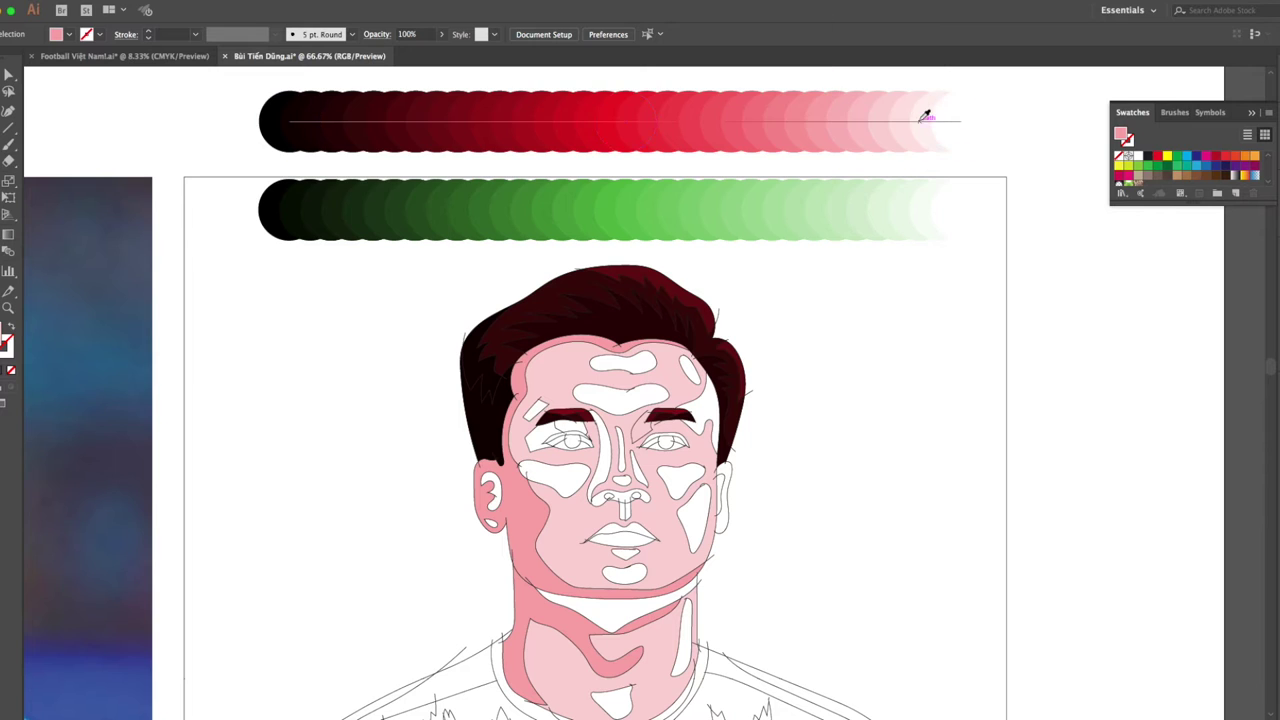
left_click(555, 478)
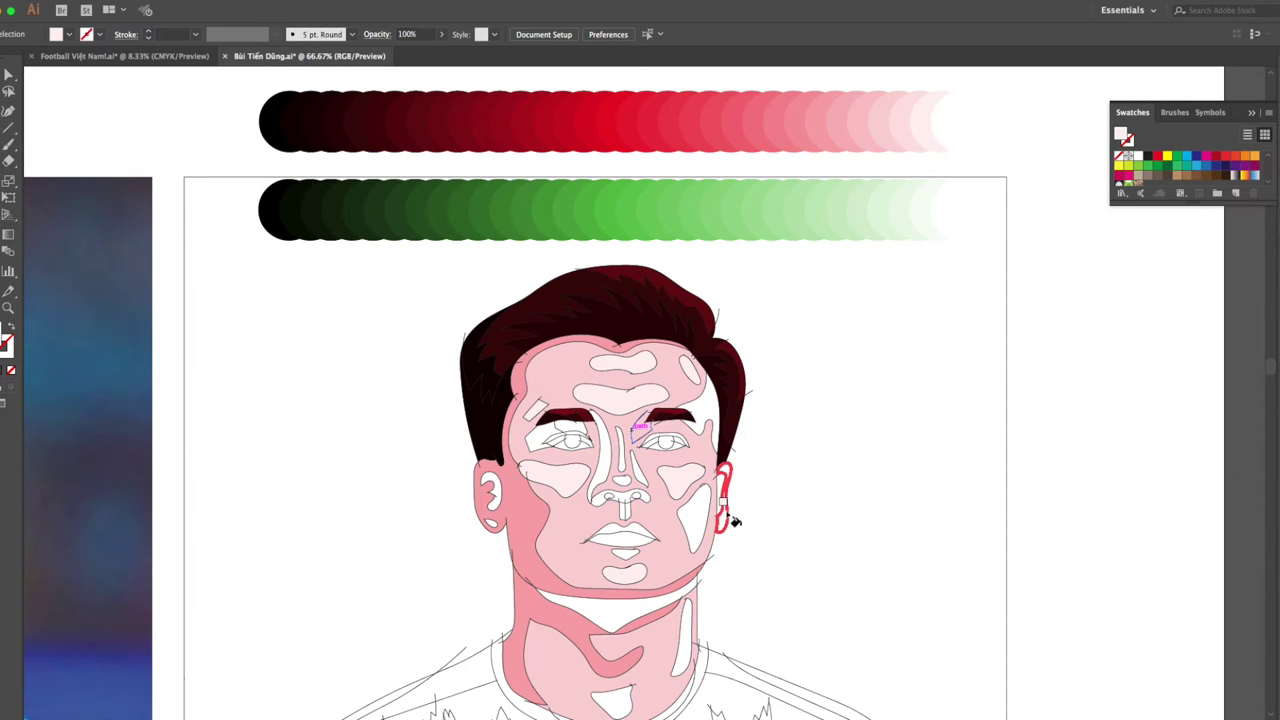
Sample a medium pink from the red blend as the fill colour.
left_click(677, 548, "alt")
key("i")
left_click(784, 108, "alt")
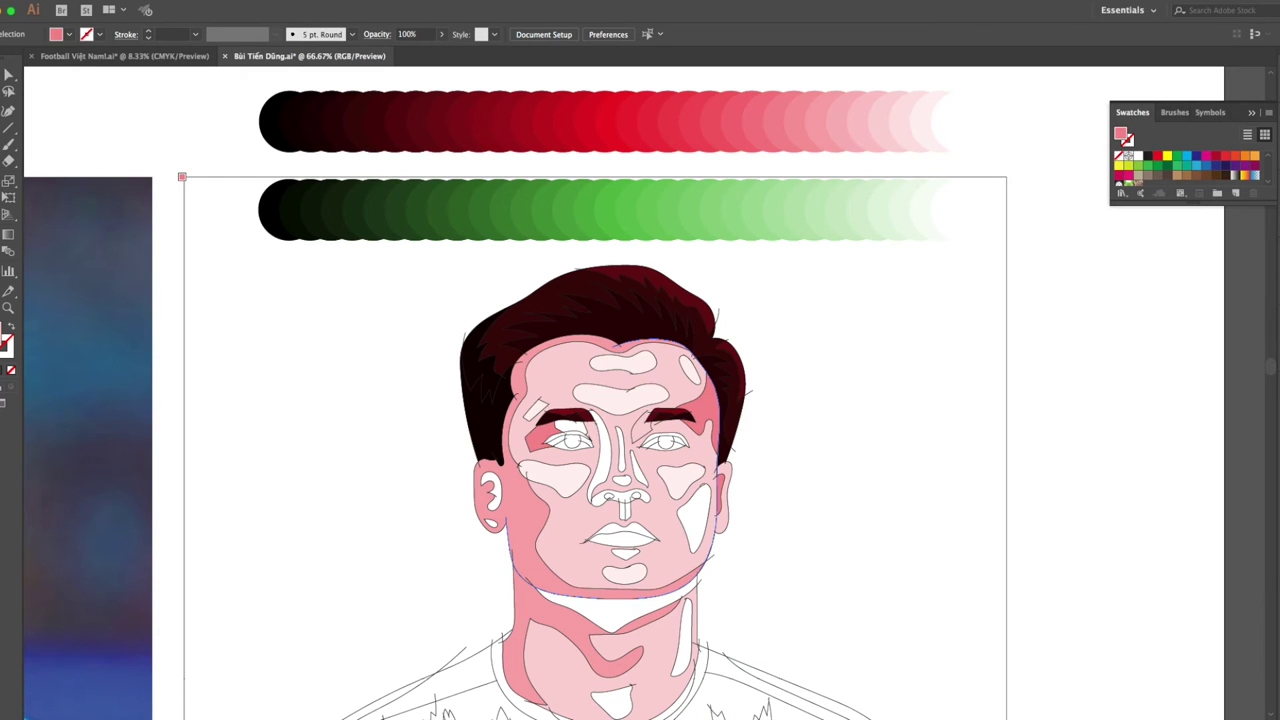
Adjust an anchor point on the eyebrow's edge with Direct Selection.
key("ctrl+plus")
key("ctrl+plus")
key("ctrl+plus")
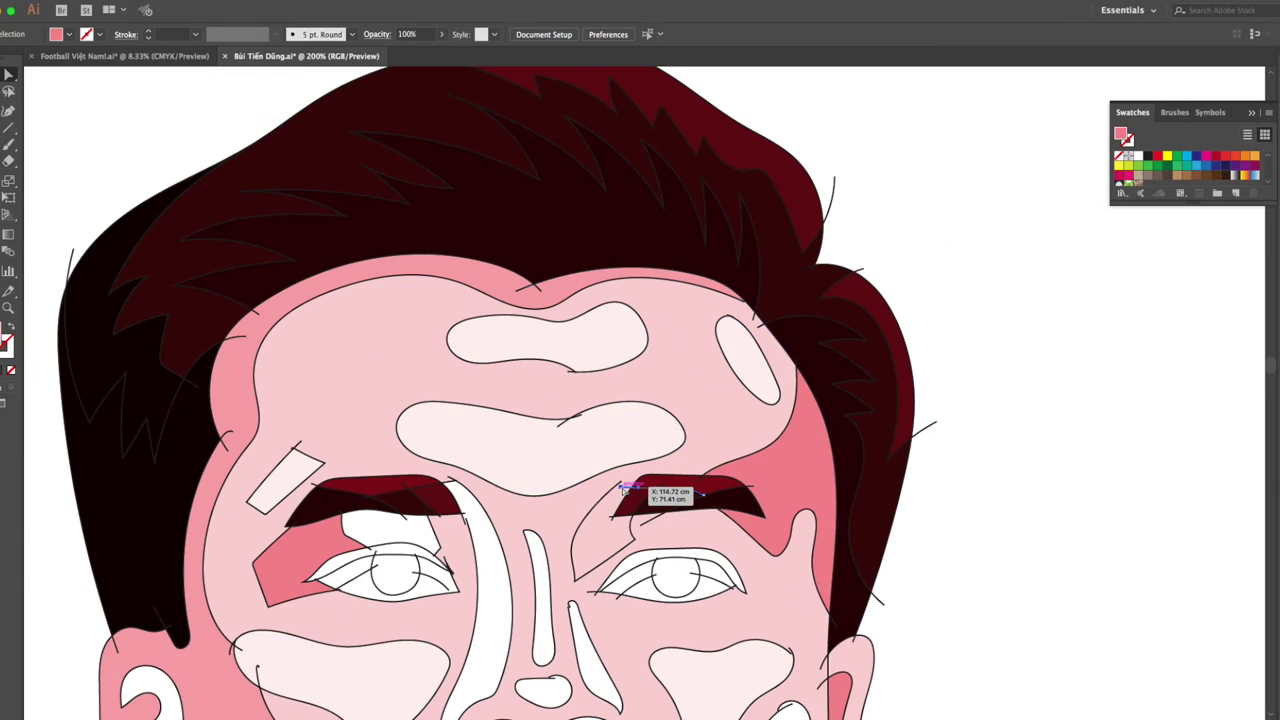
left_click(614, 487)
key("ctrl+minus")
key("k")
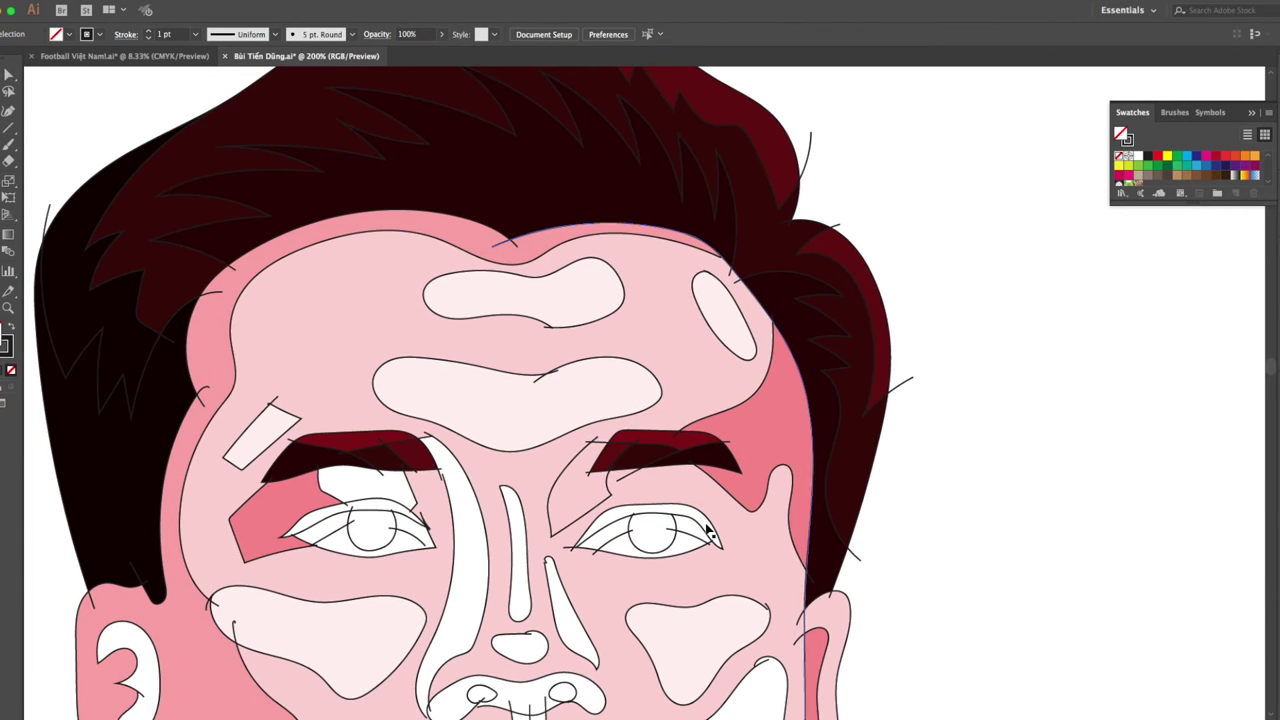
Sample pink and fill the left cheek side and left neck stripe dark pink.
key("ctrl+plus")
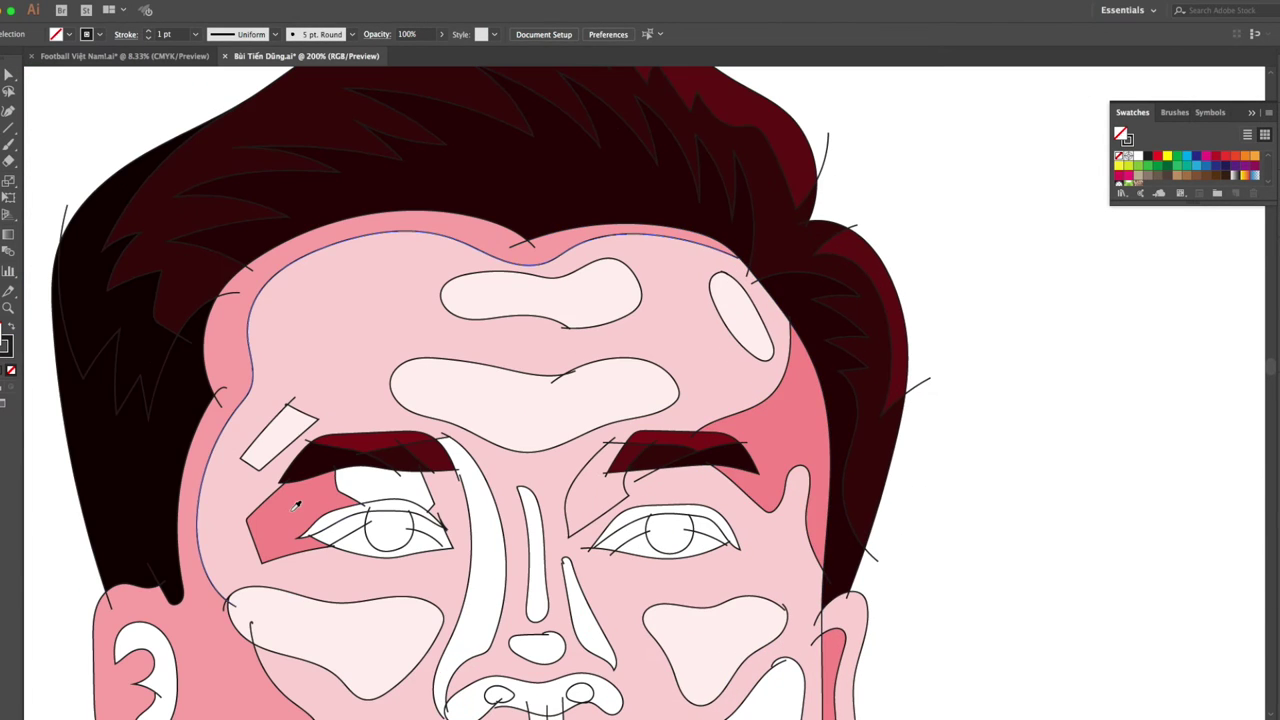
left_click(286, 498, "alt")
scroll(830, 508, "down", 1)
key("ctrl+minus")
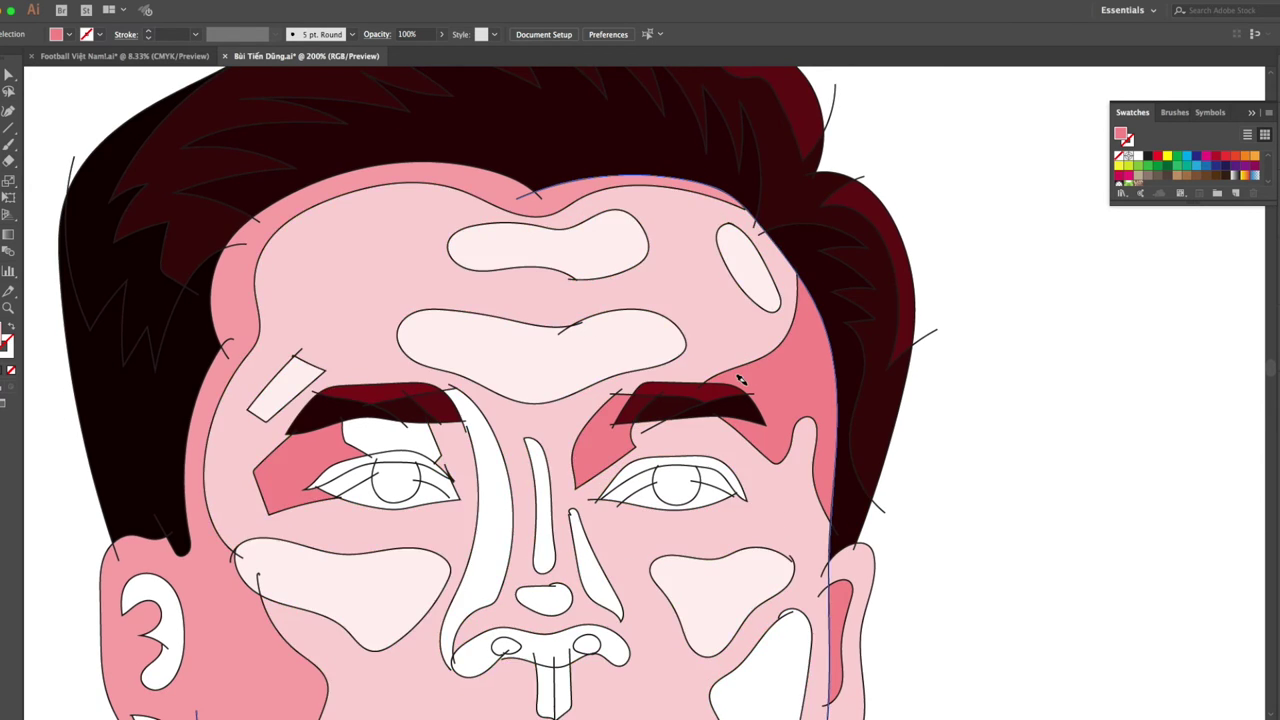
key("ctrl+minus")
key("ctrl+minus")
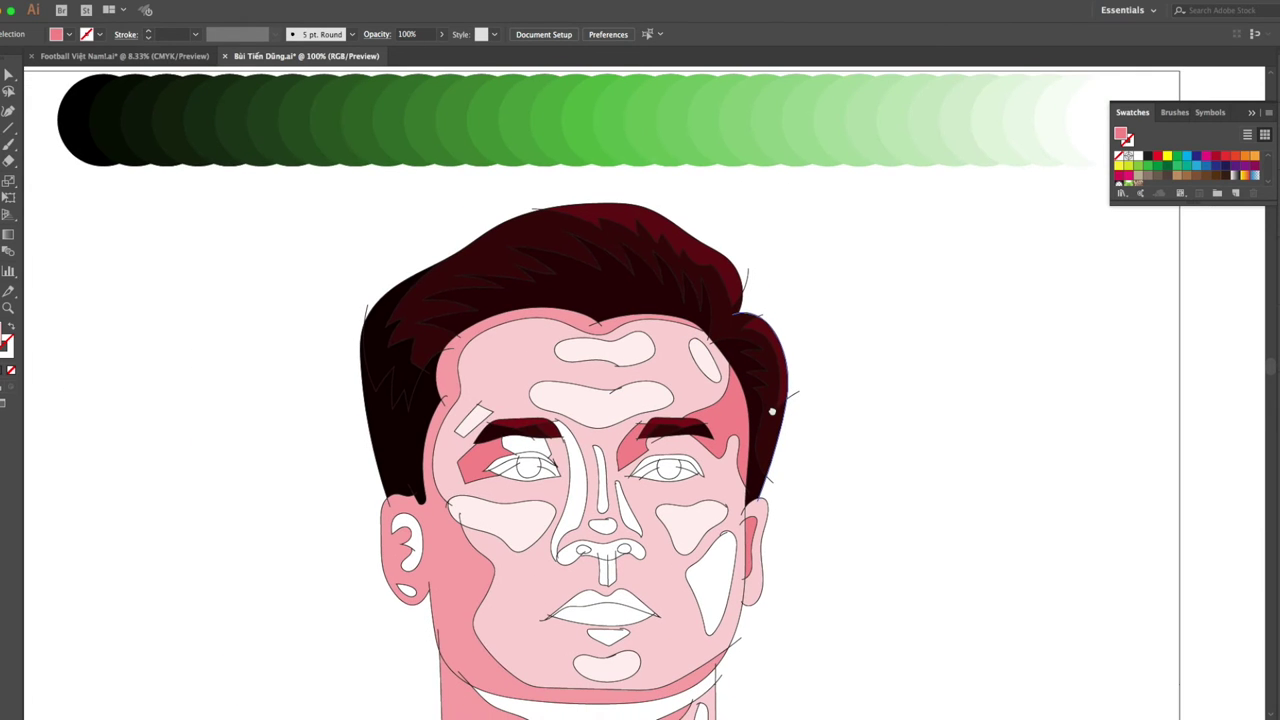
key("ctrl+minus")
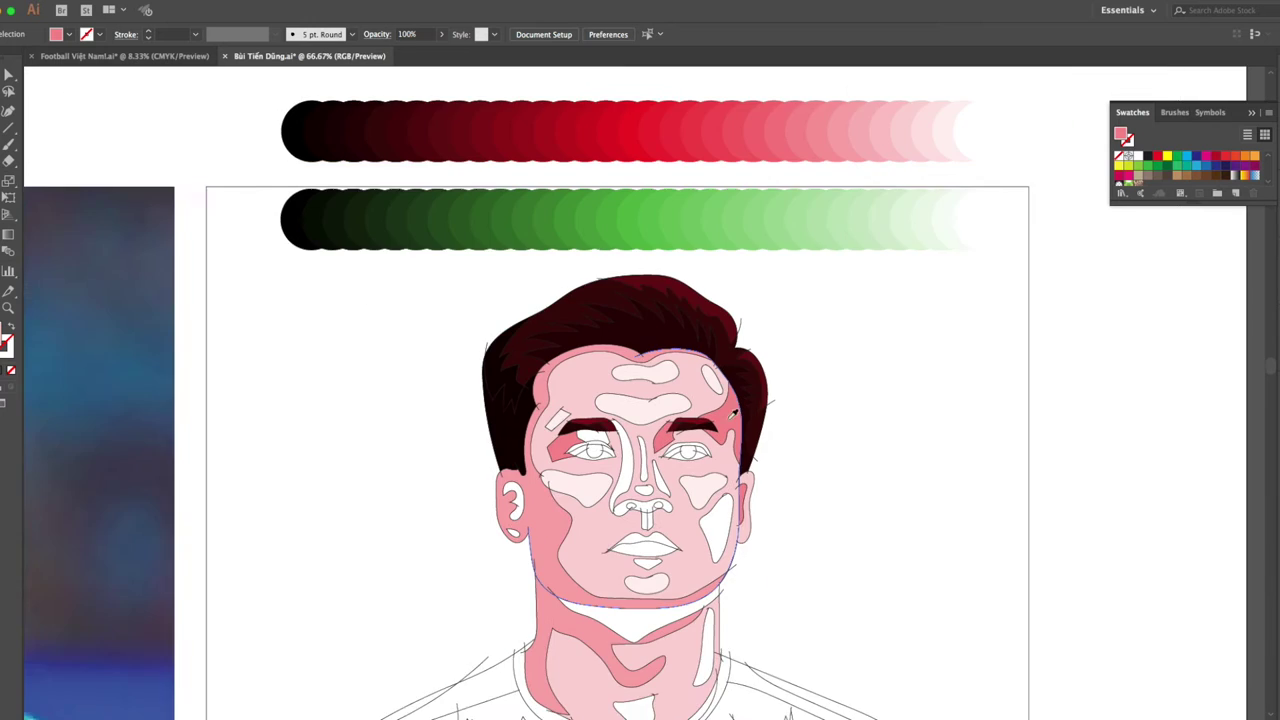
scroll(700, 200, "right", 2)
left_click(463, 519)
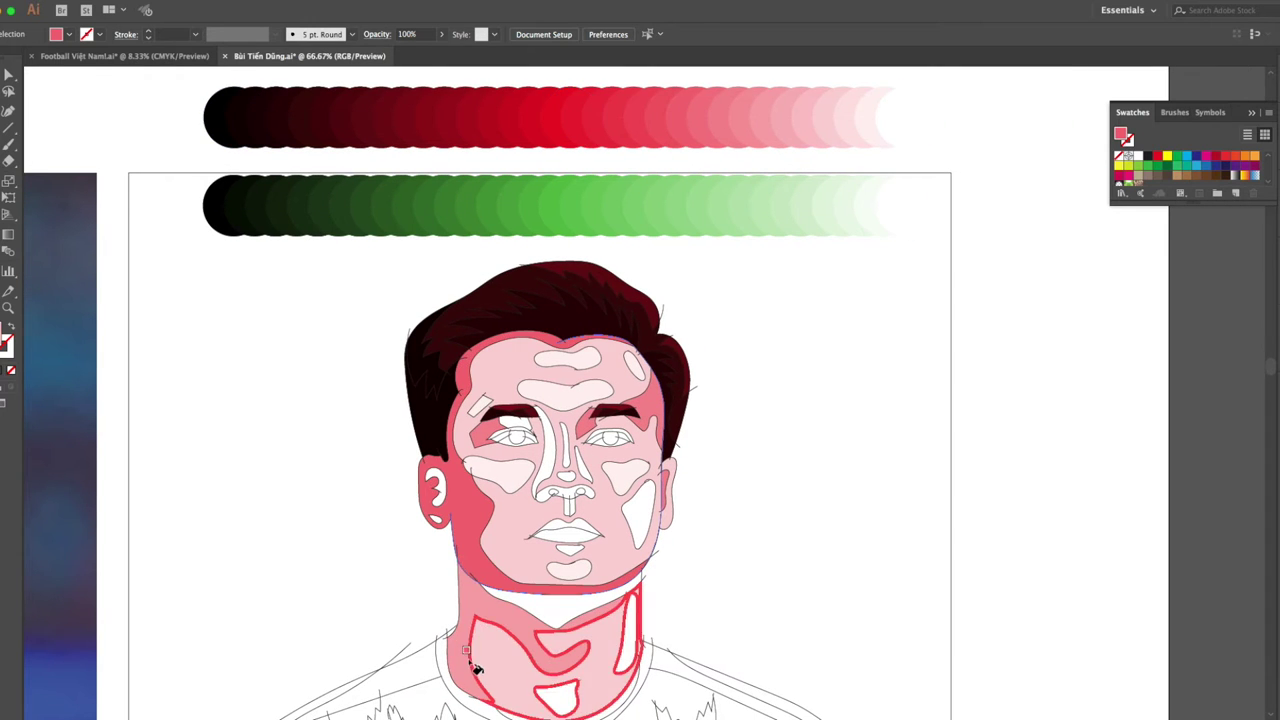
left_click(476, 665)
Fill the V-shaped under-chin shadow dark red and the small shape at the neck bottom.
left_click(578, 110, "alt")
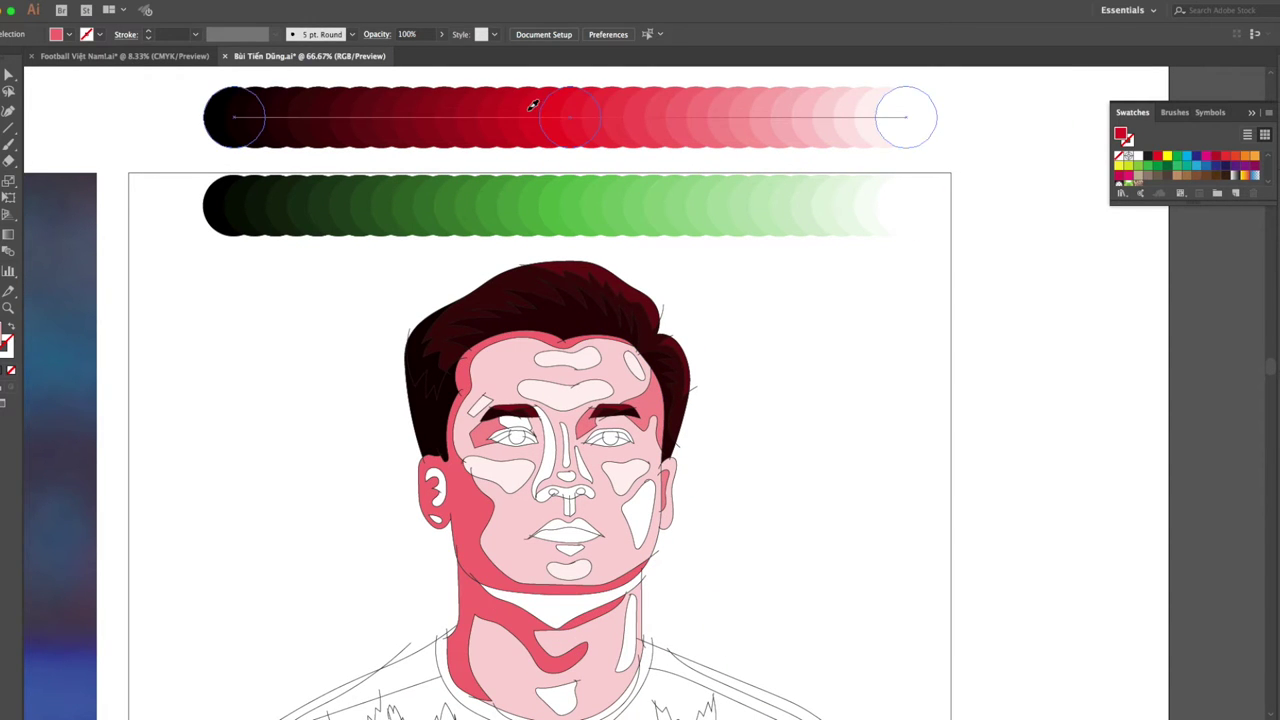
left_click(590, 600)
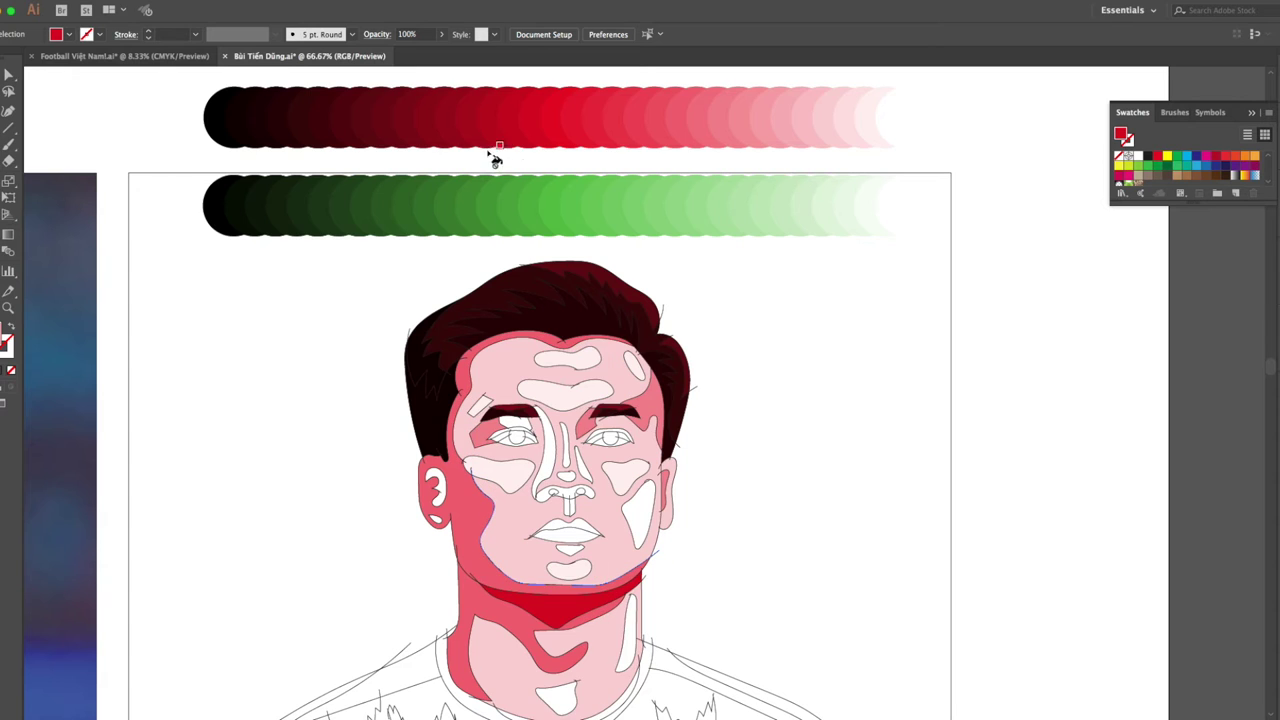
left_click(455, 105, "alt")
left_click(595, 603)
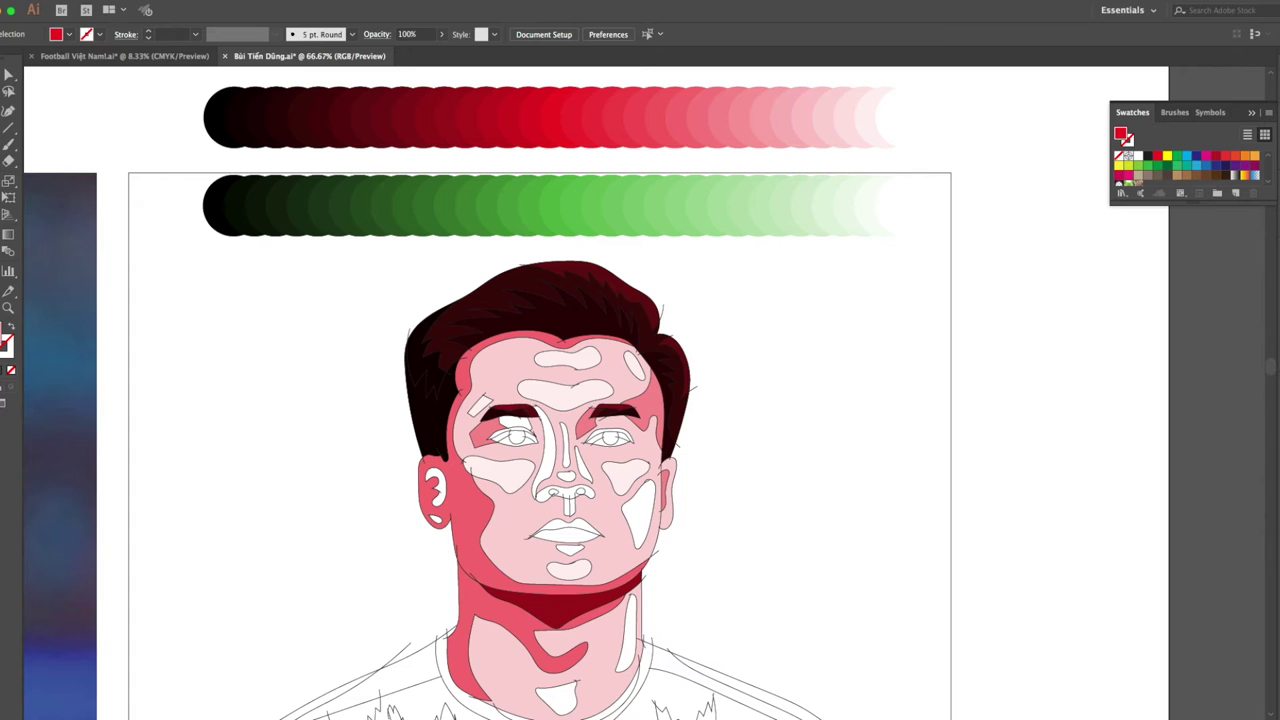
left_click(558, 697)
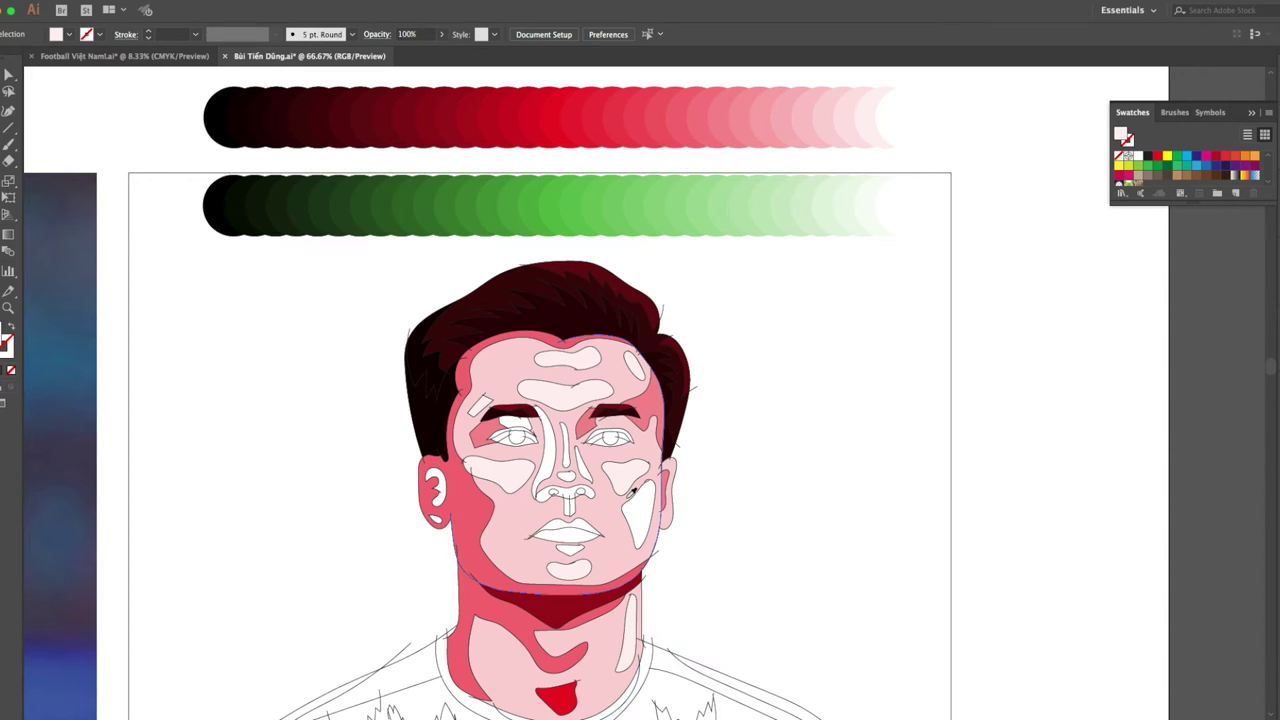
Fill the right cheek shadow a darker pink sampled from the red blend.
left_click(703, 107, "alt")
left_click(650, 545)
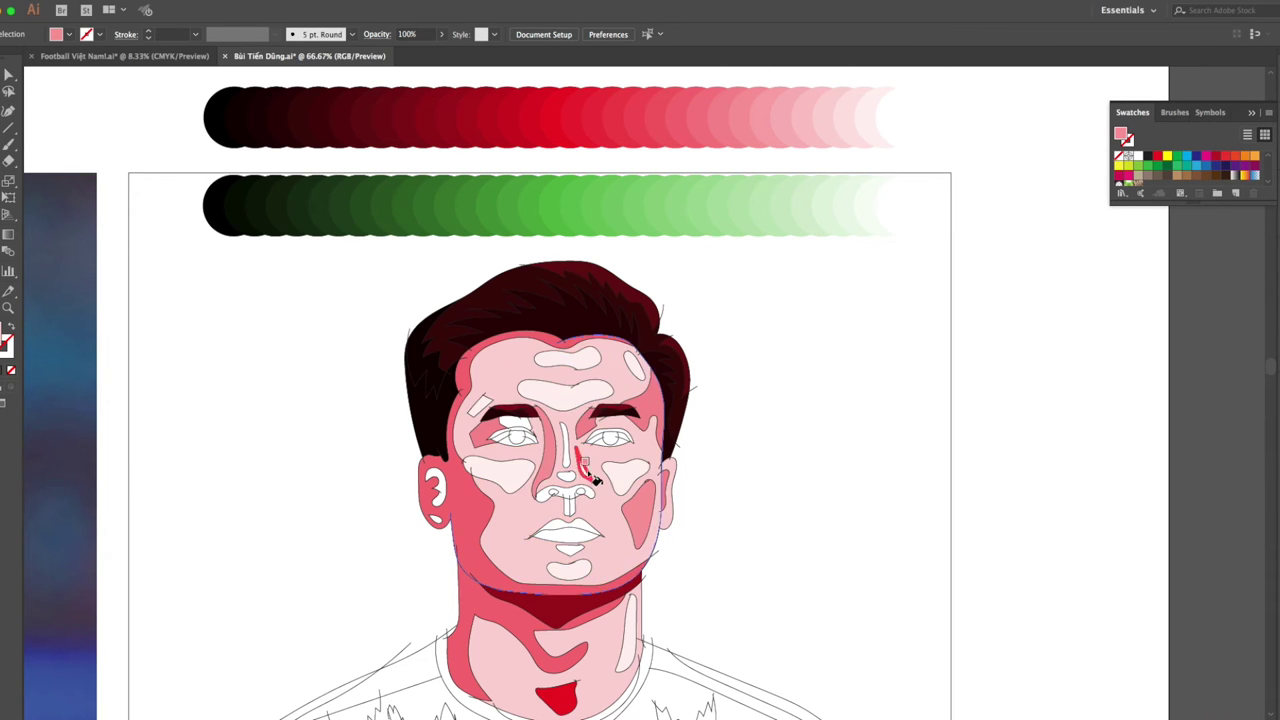
left_click(780, 105, "alt")
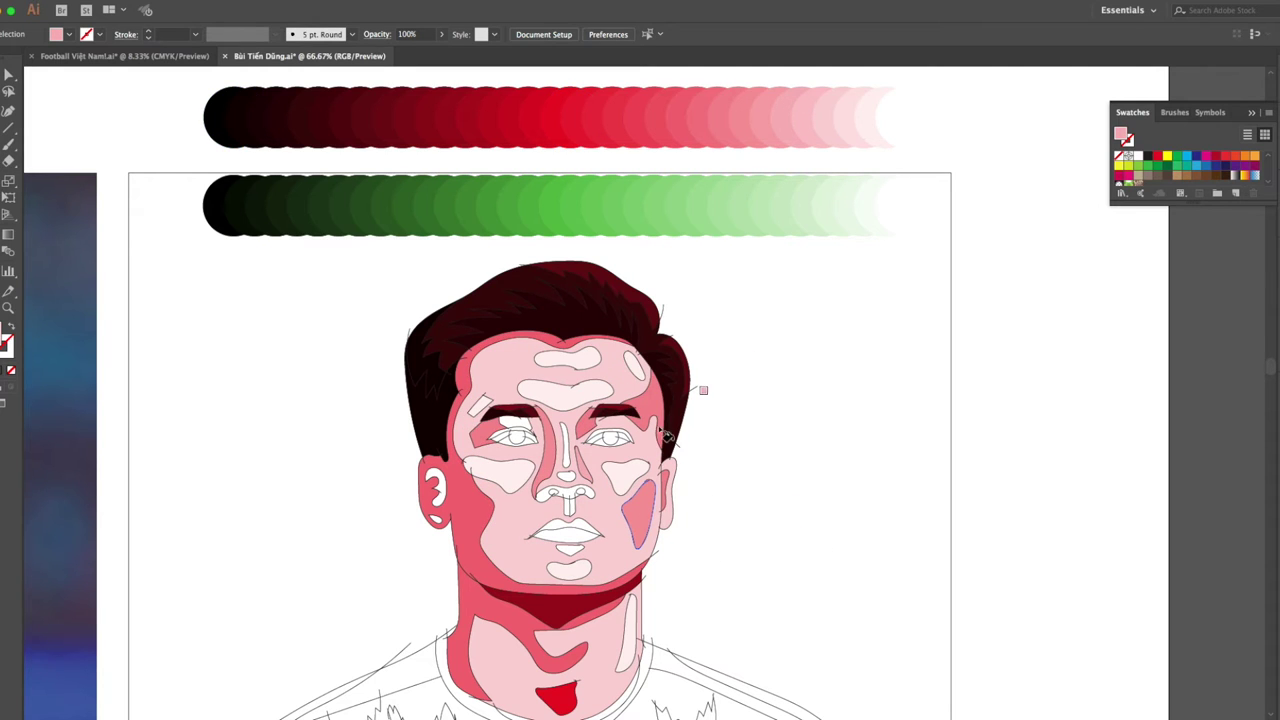
left_click(666, 117)
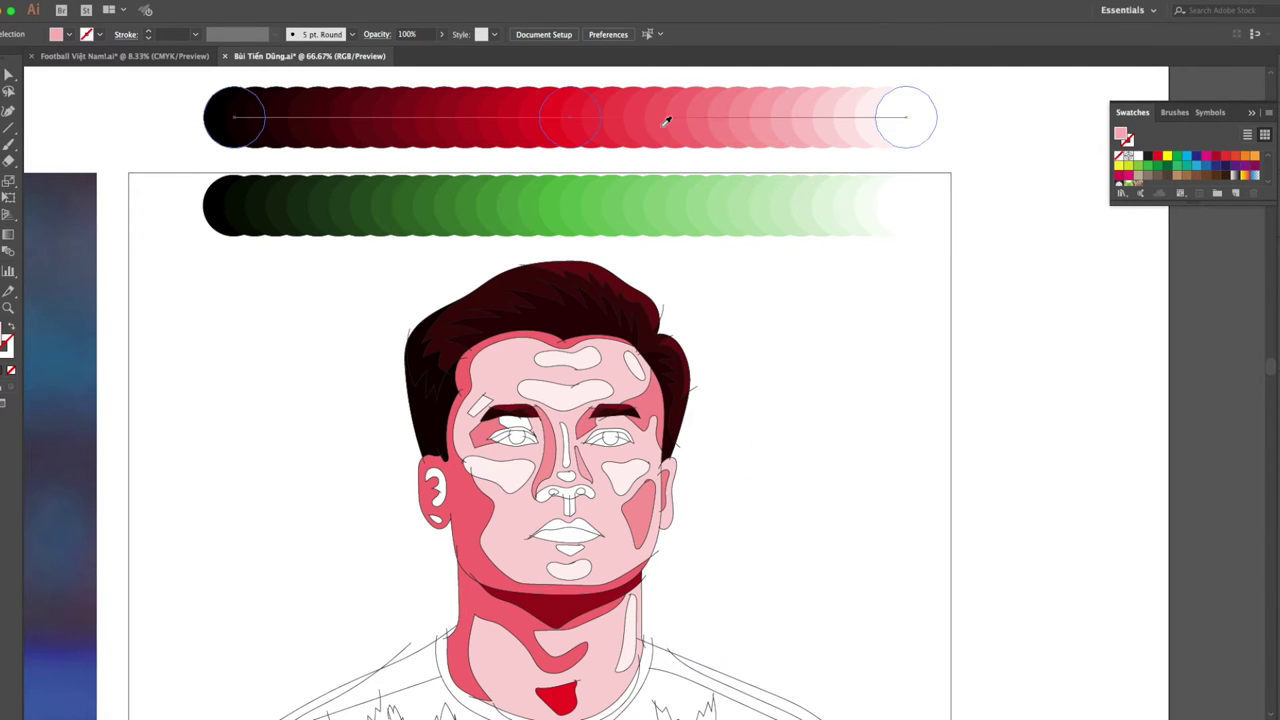
Paint a lip region red, the lower lip coral, and the neck-base shape bright red.
left_click(621, 103, "alt")
left_click(570, 548)
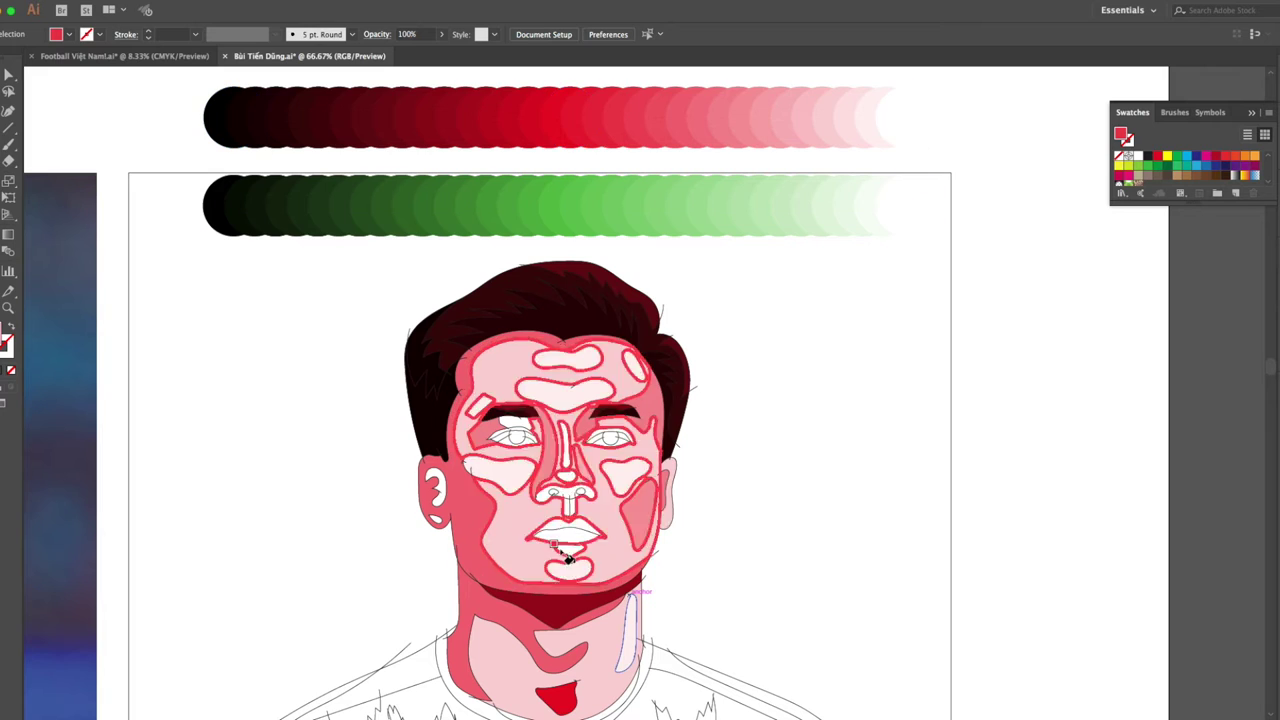
left_click(684, 104, "alt")
left_click(572, 552)
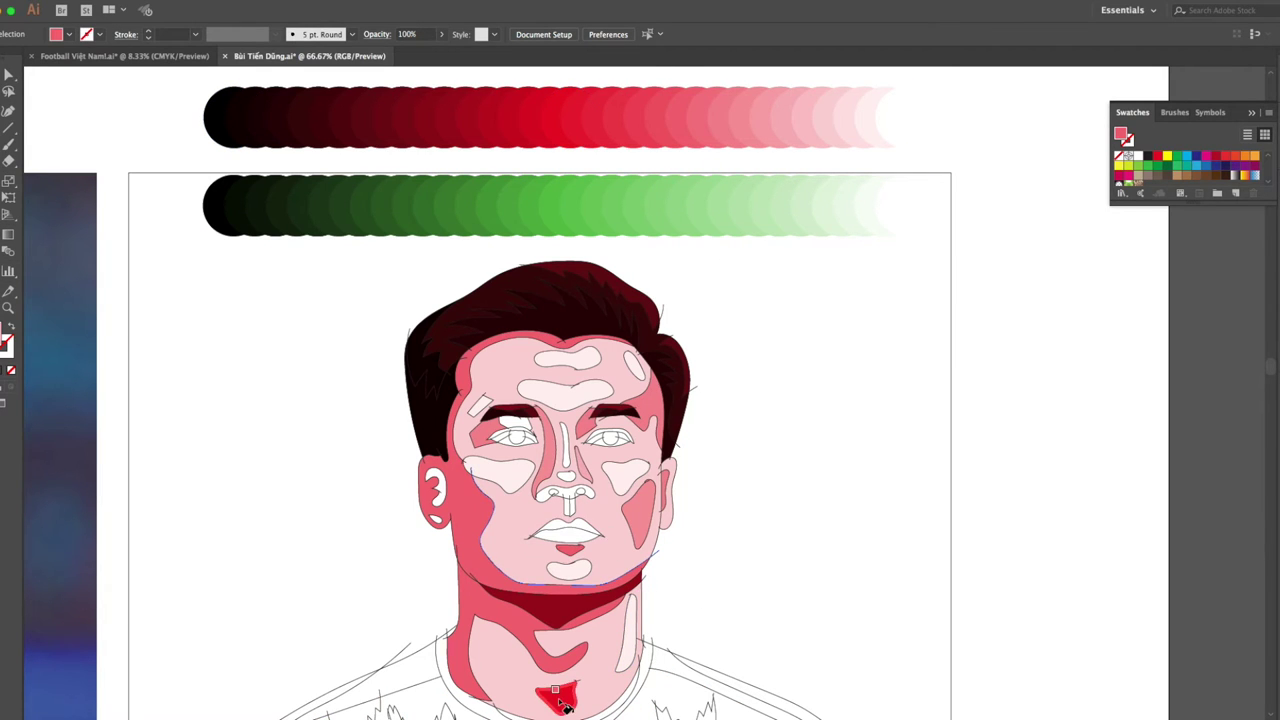
left_click(602, 106, "alt")
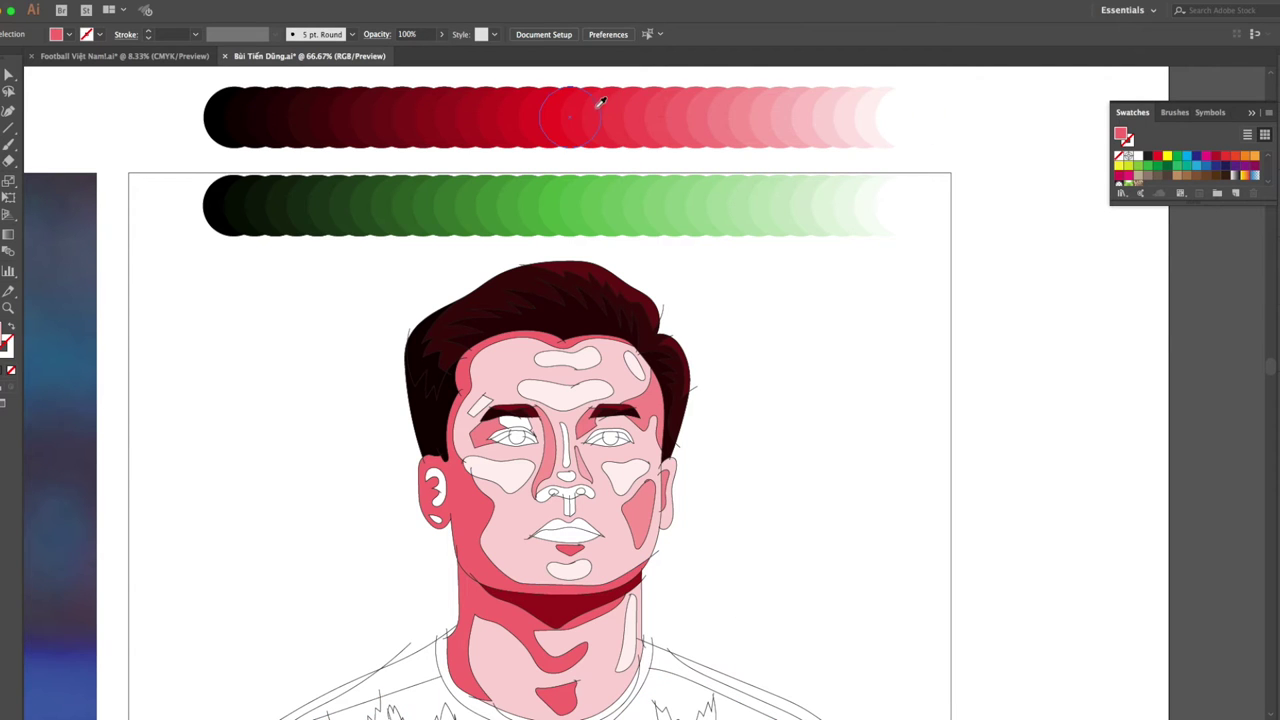
left_click(556, 695)
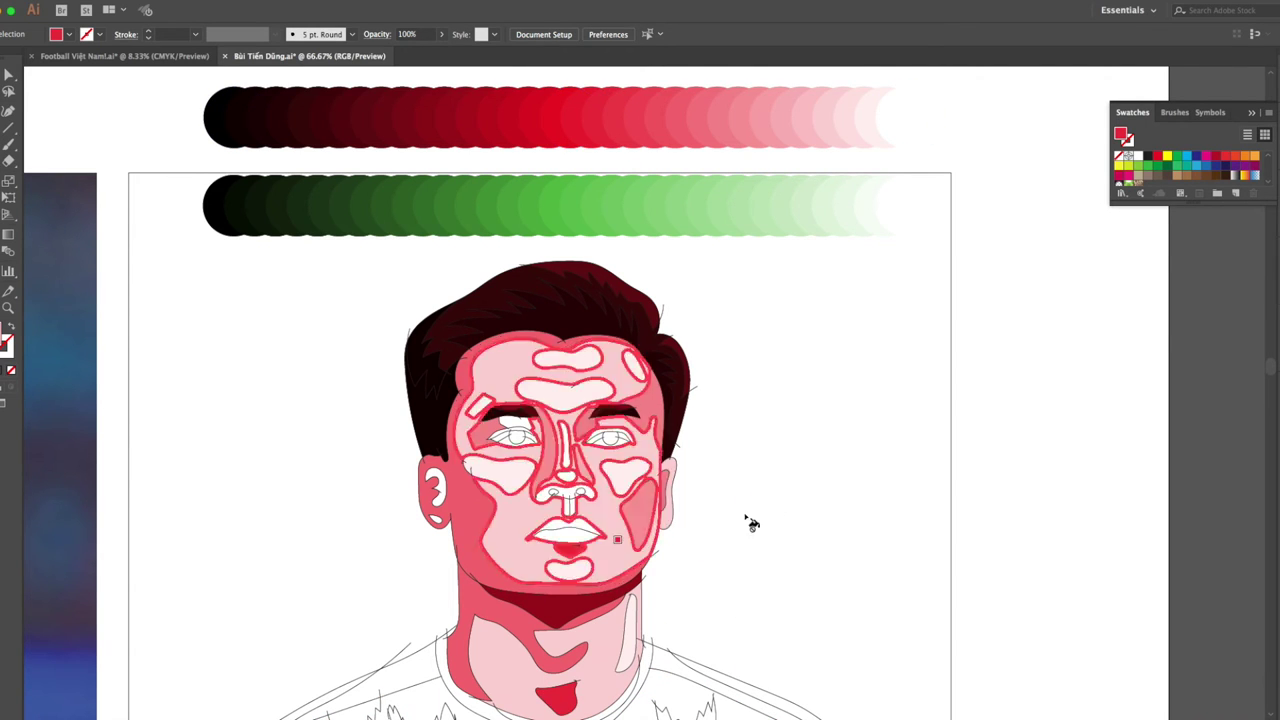
Fill the upper lip dark red, then refill the lips bright red.
left_click(500, 110, "alt")
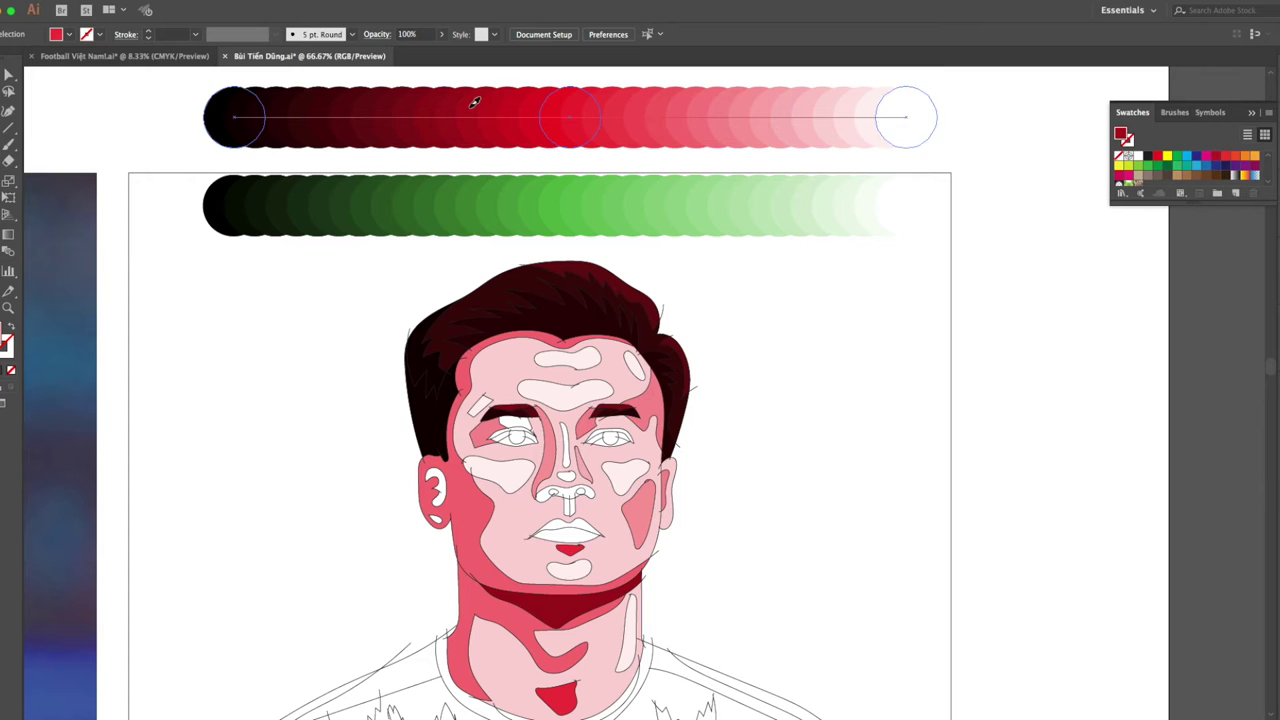
left_click(567, 536)
left_click(559, 107, "alt")
left_click(567, 537)
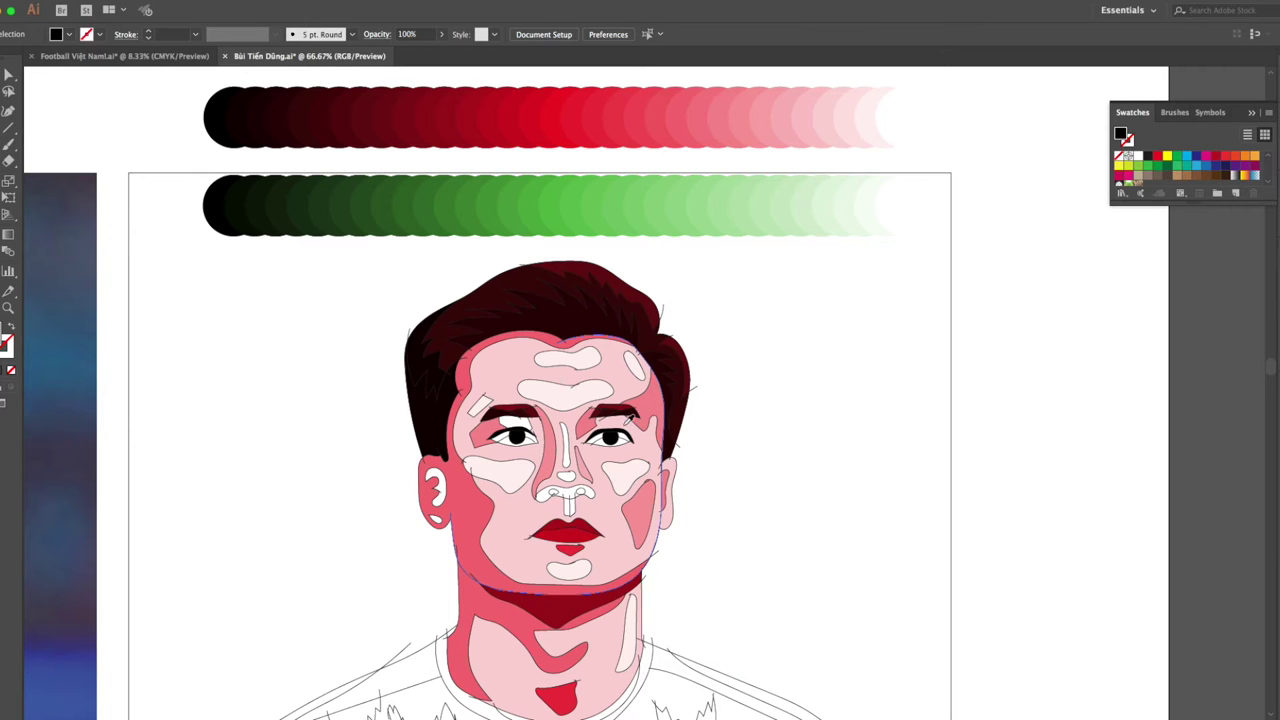
Sample pinks from the red blend and fill the inner ear dark red.
left_click(692, 145)
left_click(790, 105, "alt")
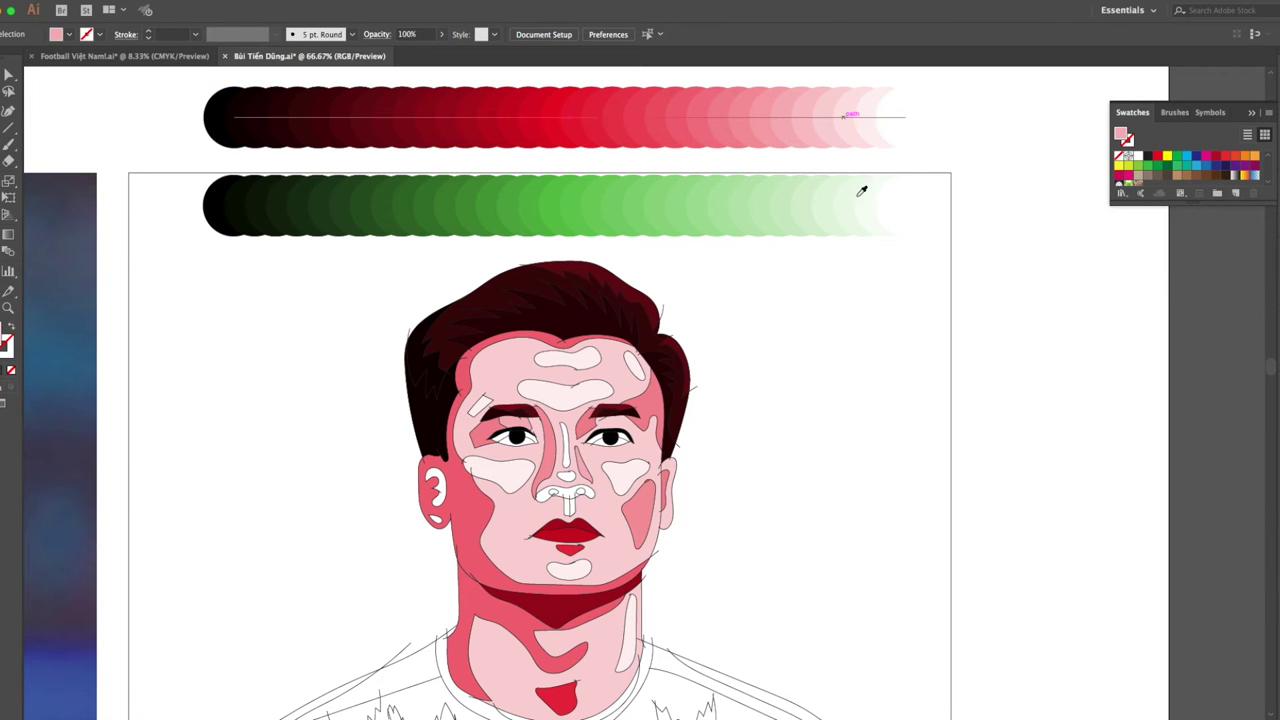
left_click(823, 103, "alt")
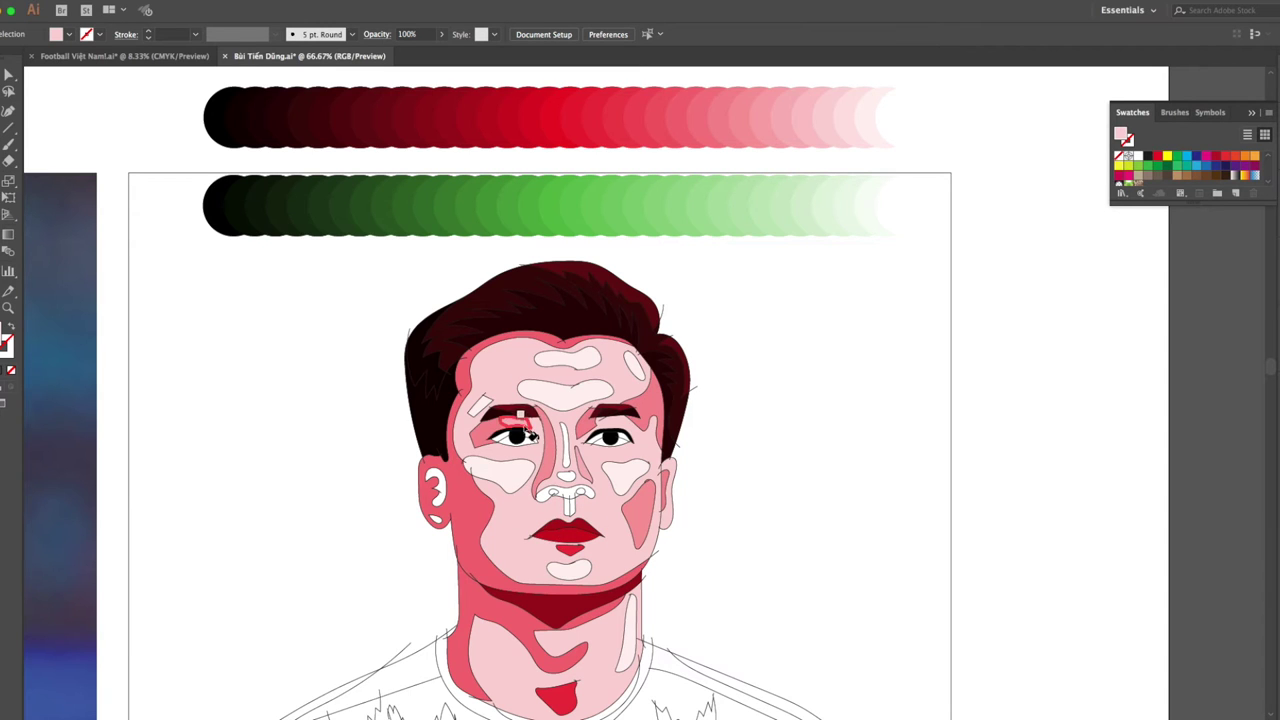
scroll(520, 420, "up", 2)
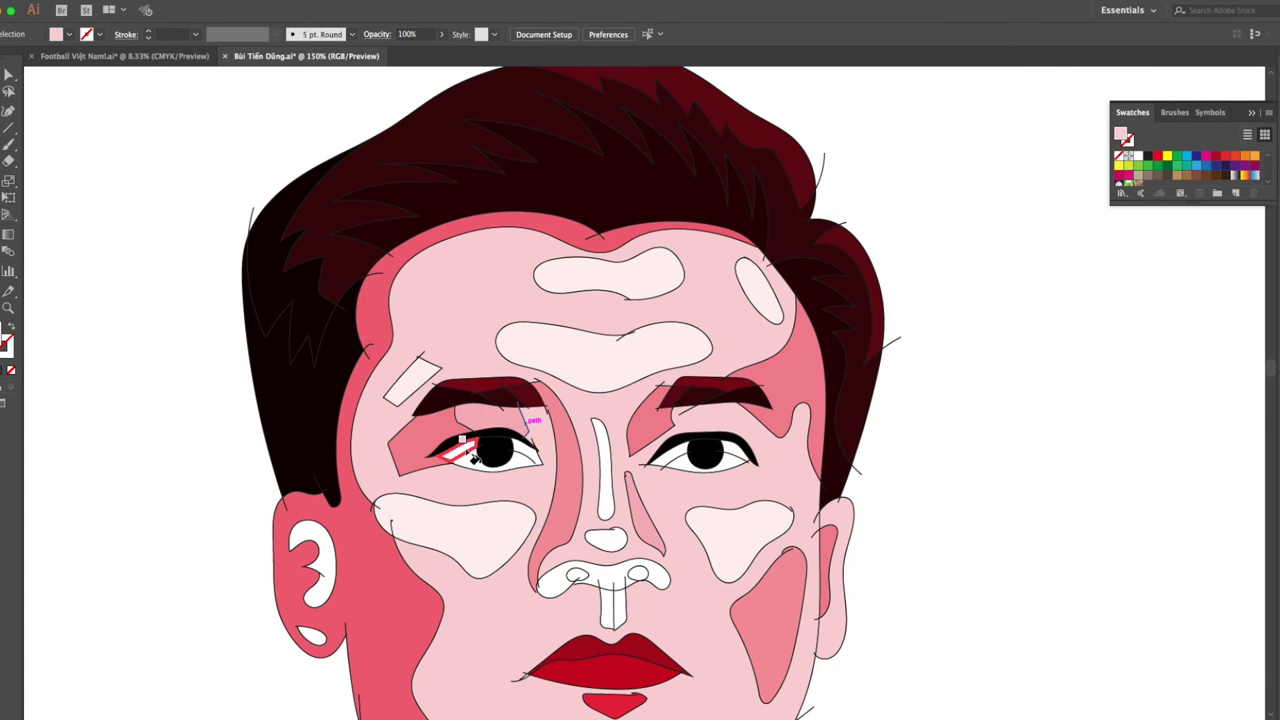
left_click(1137, 156)
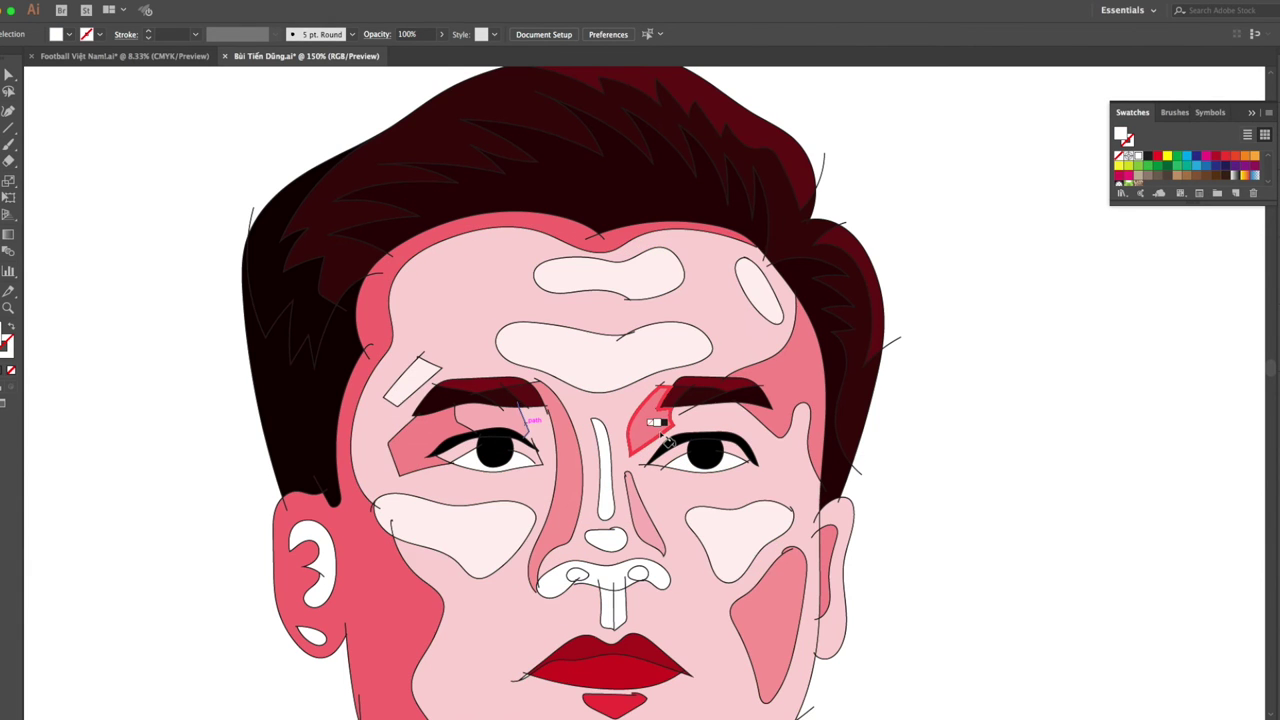
scroll(660, 428, "down", 1)
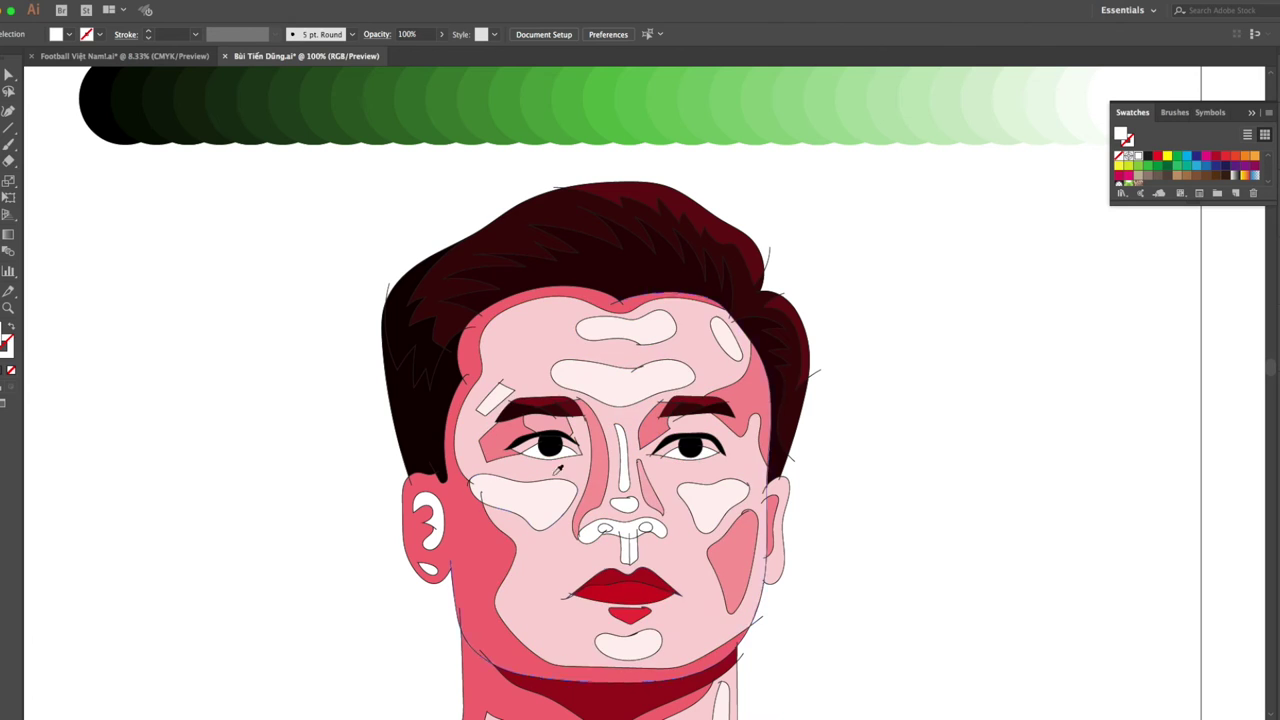
left_click(428, 520)
Fill the nose-base shape salmon pink; try red on the main face and undo it.
left_click(540, 500, "alt")
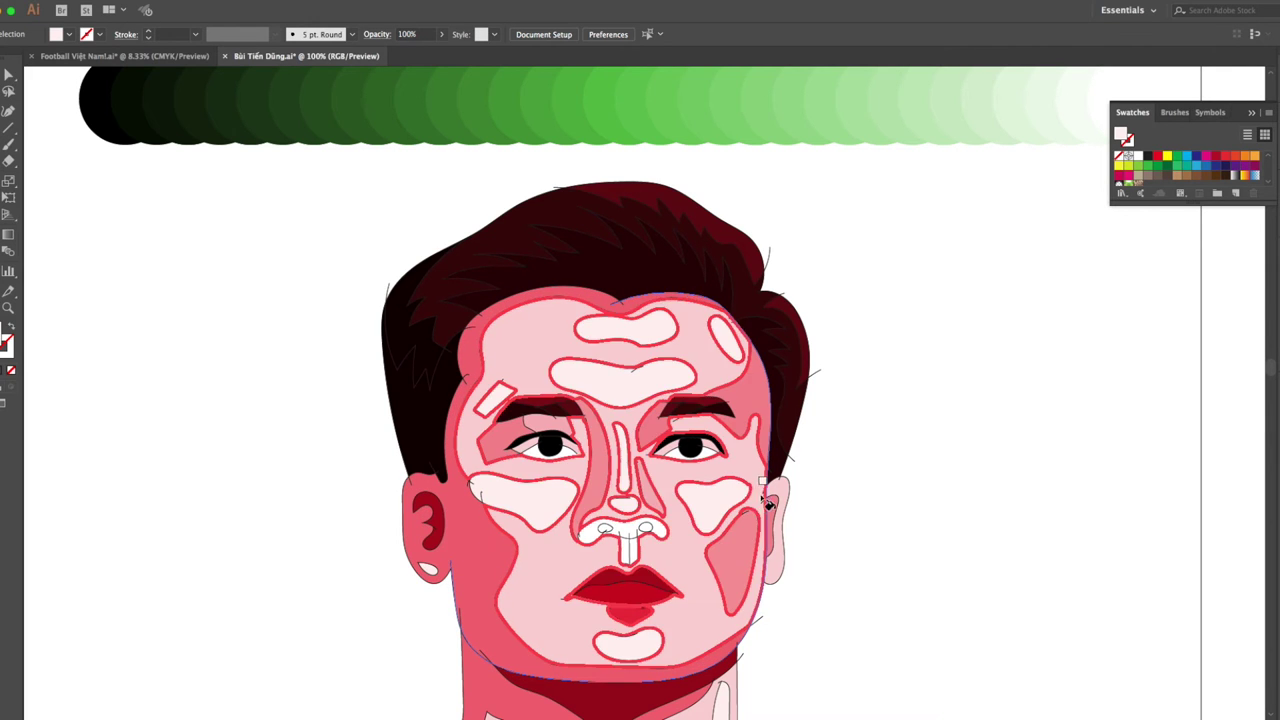
left_click(600, 505, "alt")
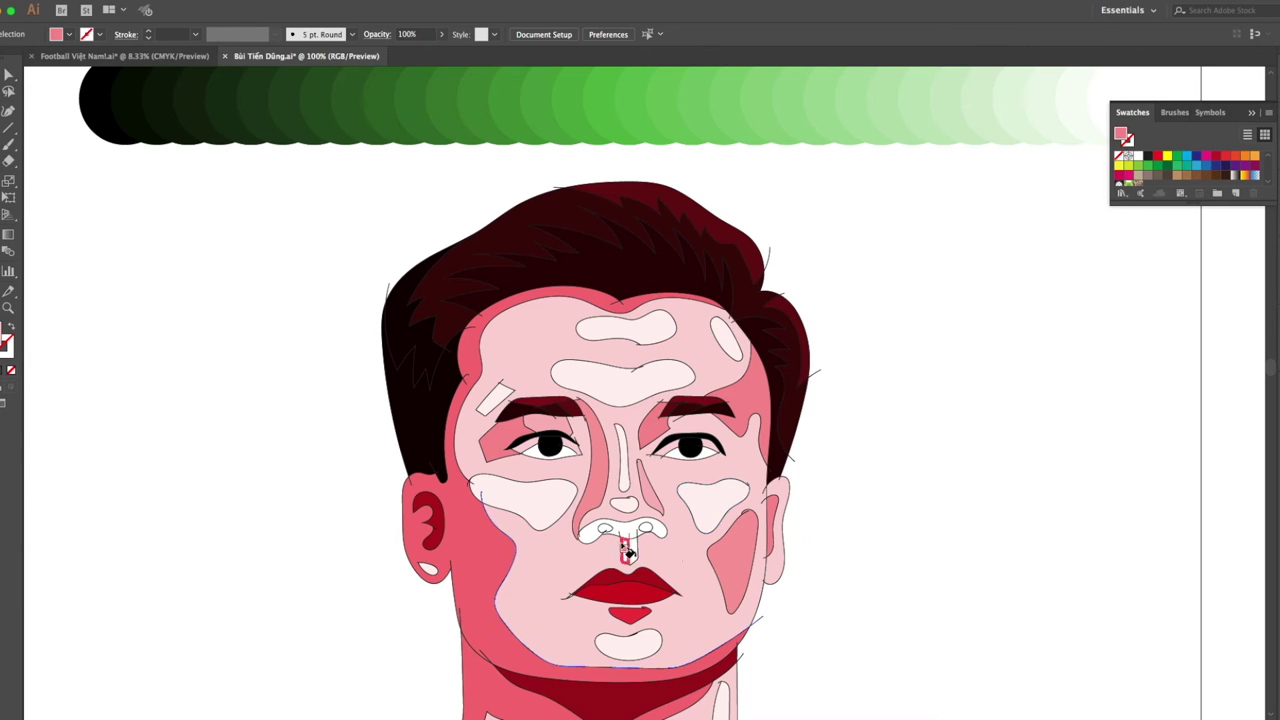
left_click(620, 535)
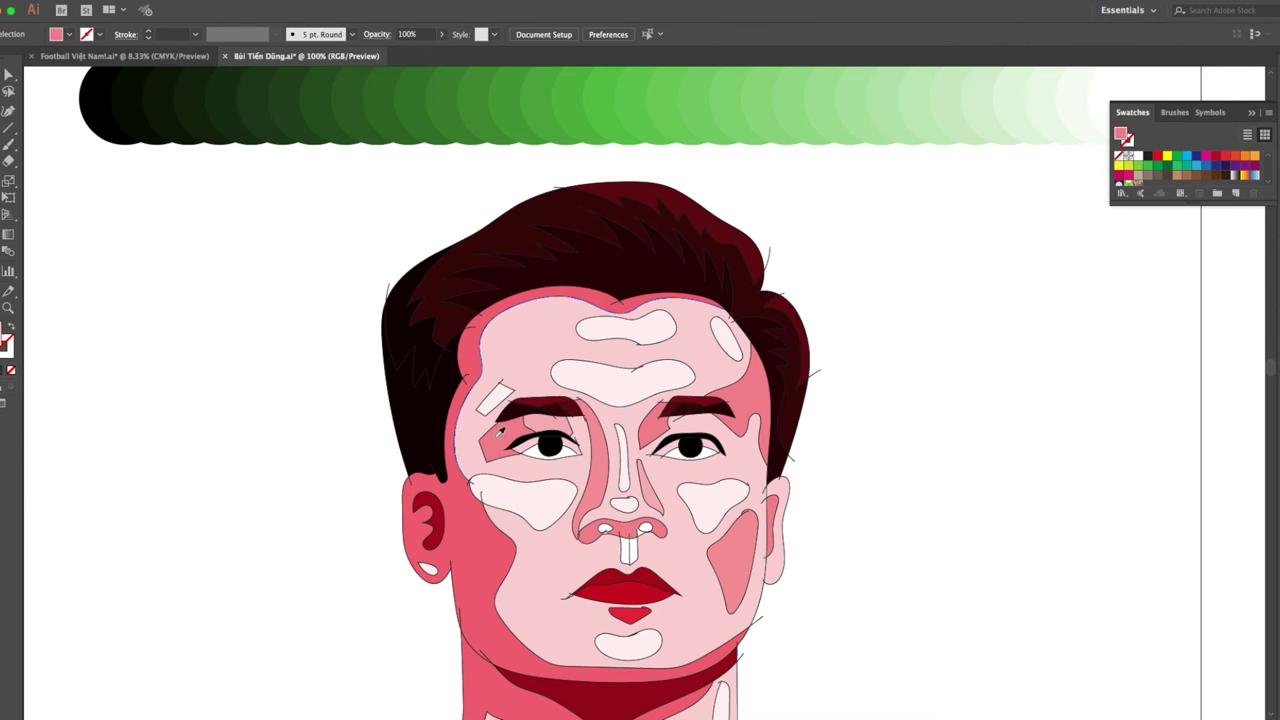
key("ctrl+minus")
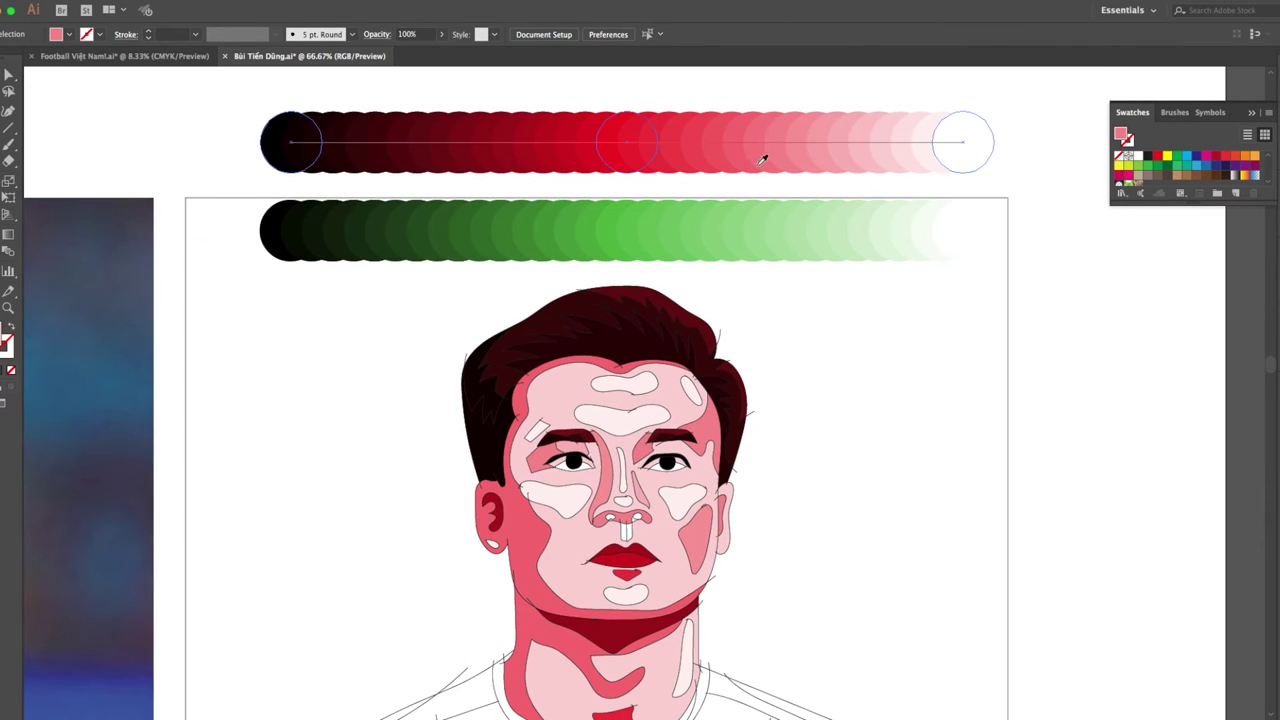
left_click(677, 127, "alt")
left_click(645, 507)
key("ctrl+z")
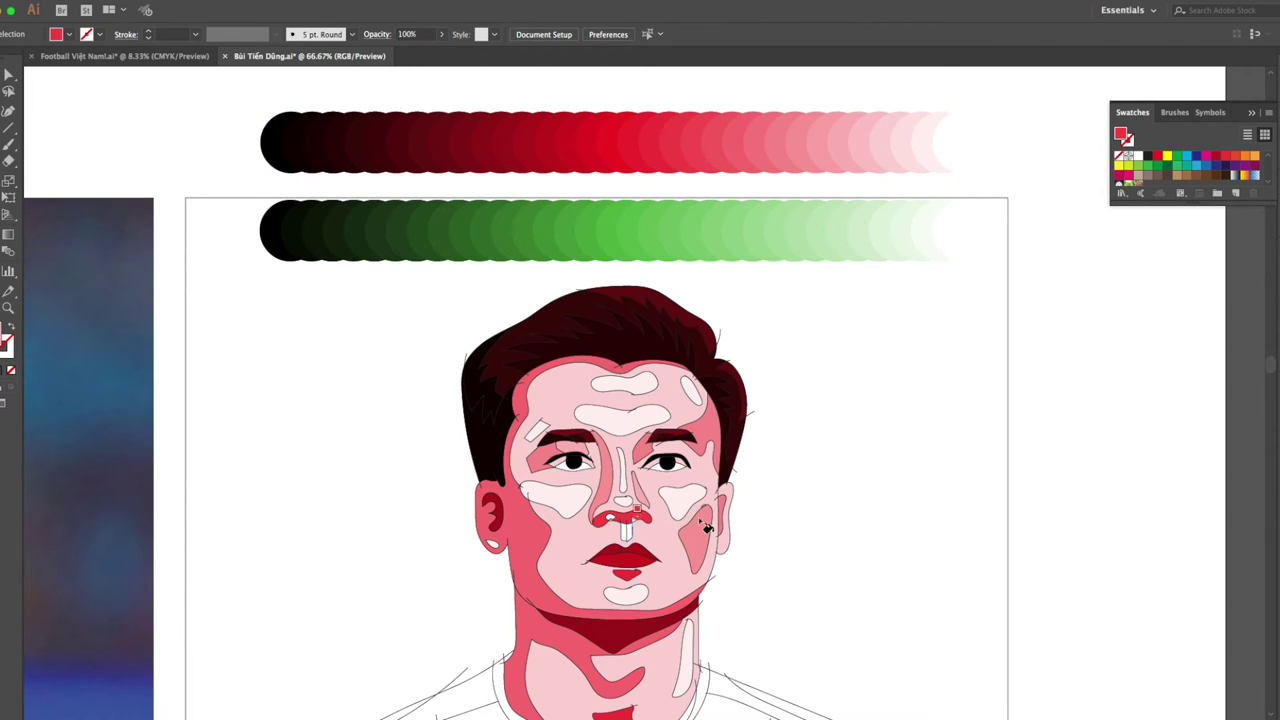
Try painting the skin region dark red from the red row, then undo it.
left_click(696, 158)
left_click(447, 128, "alt")
scroll(650, 527, "up", 1)
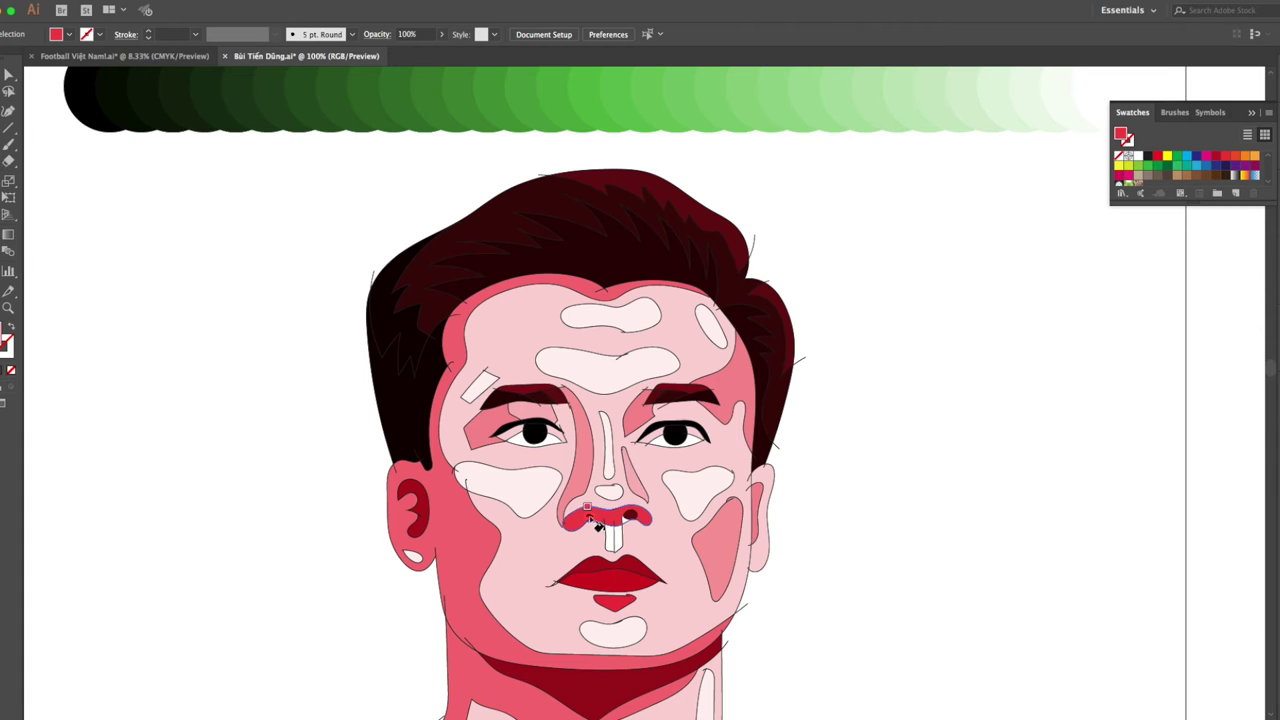
scroll(598, 526, "up", 1)
scroll(598, 526, "up", 1)
left_click(765, 550)
key("ctrl+z")
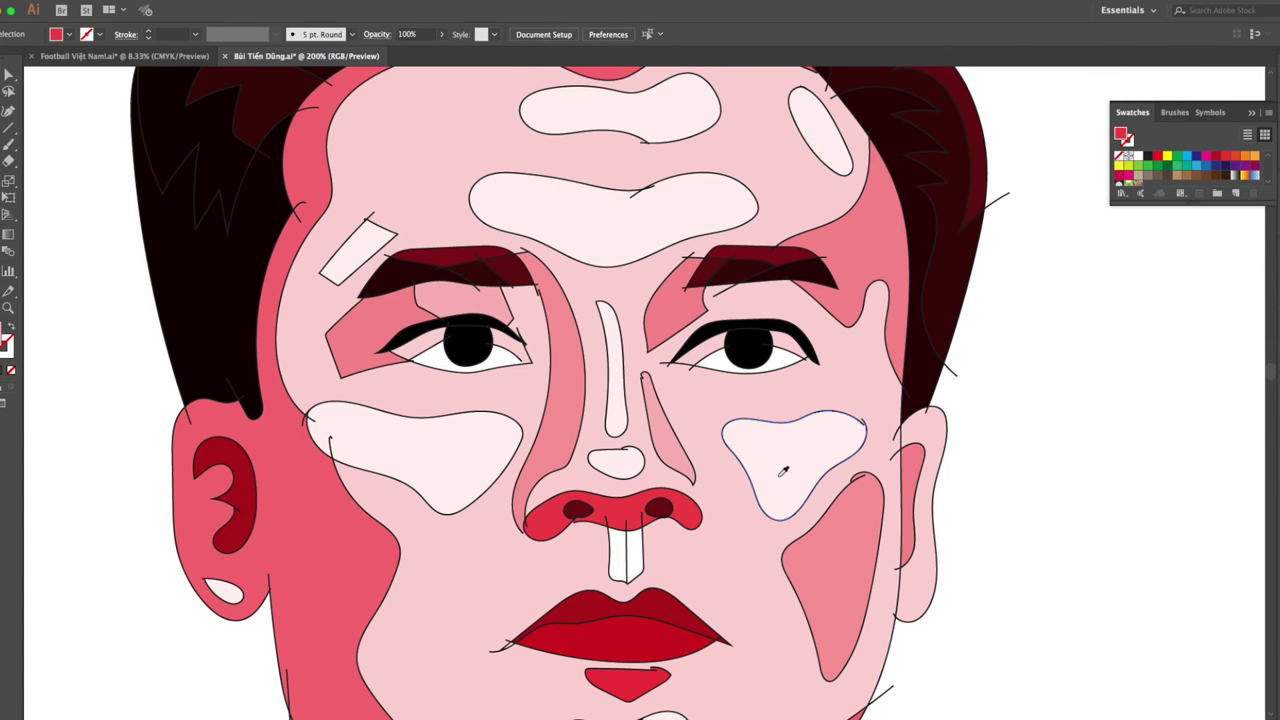
Fill the strip under the nose with the face's light pink.
left_click(686, 571, "alt")
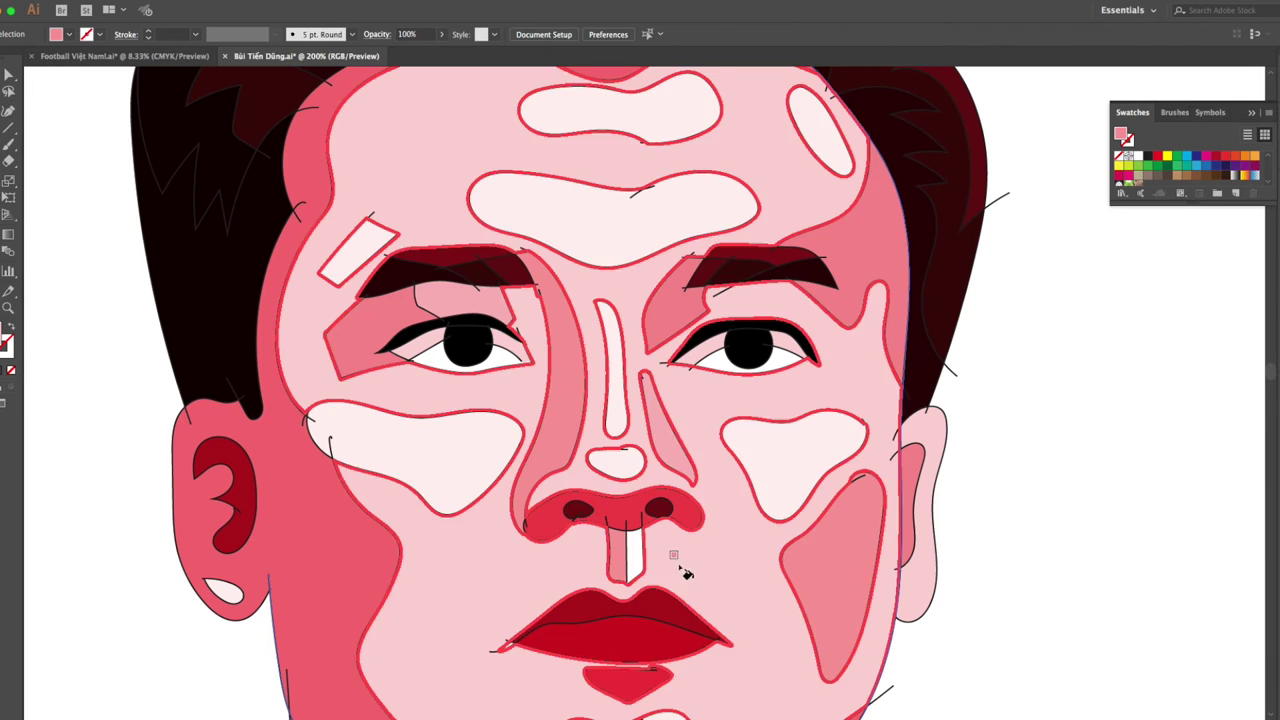
left_click(627, 560)
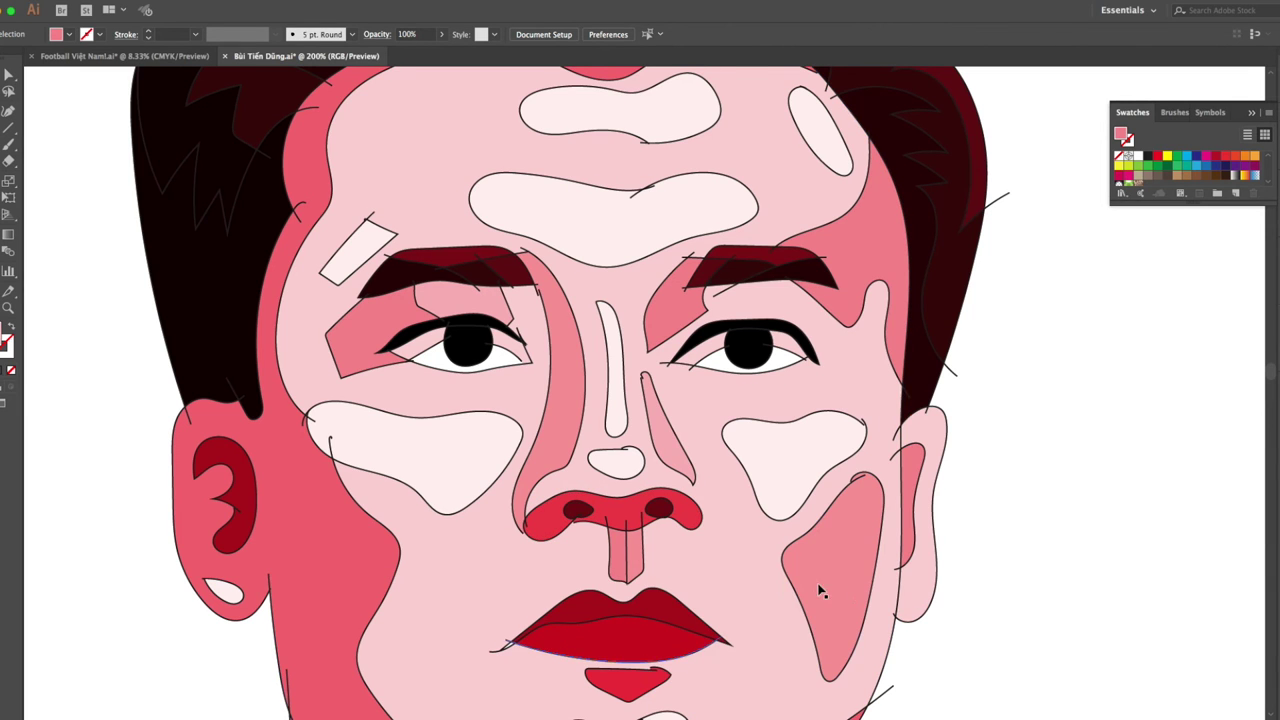
scroll(826, 592, "down", 1)
scroll(851, 566, "down", 2)
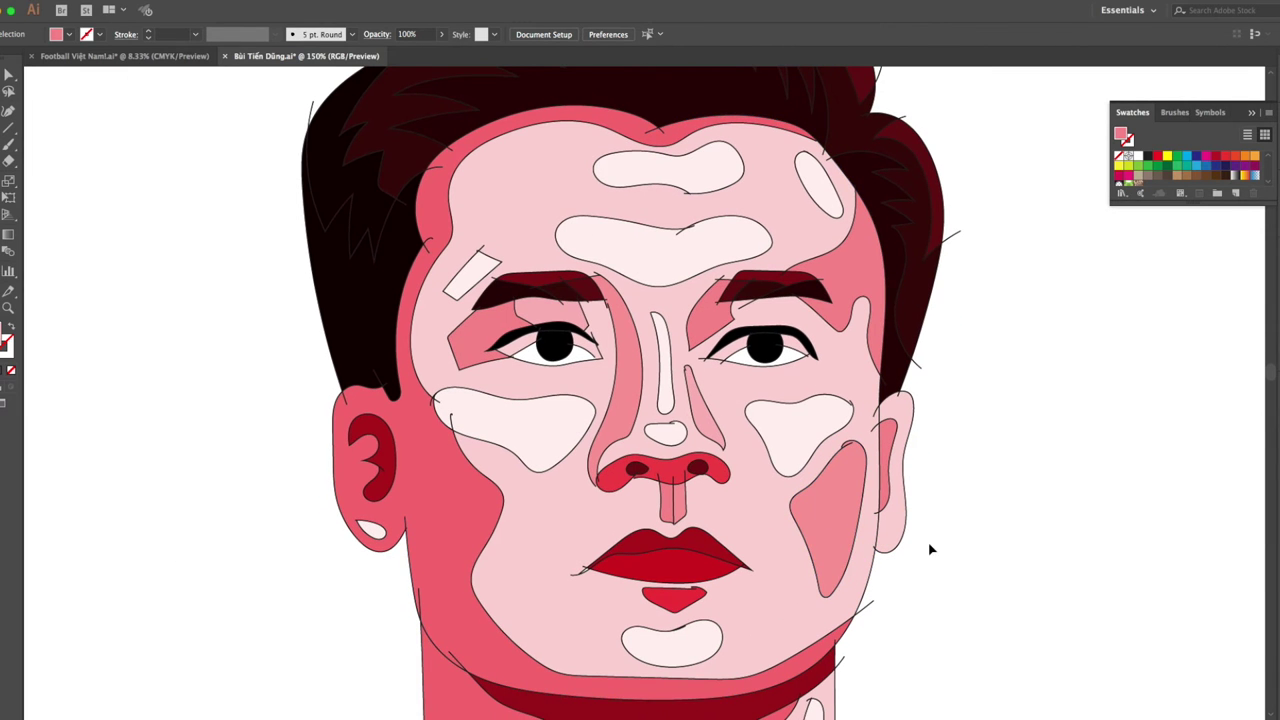
scroll(930, 549, "down", 1)
Sample the light face pink and shift and zoom the view out to the shirt.
left_click(675, 521, "alt")
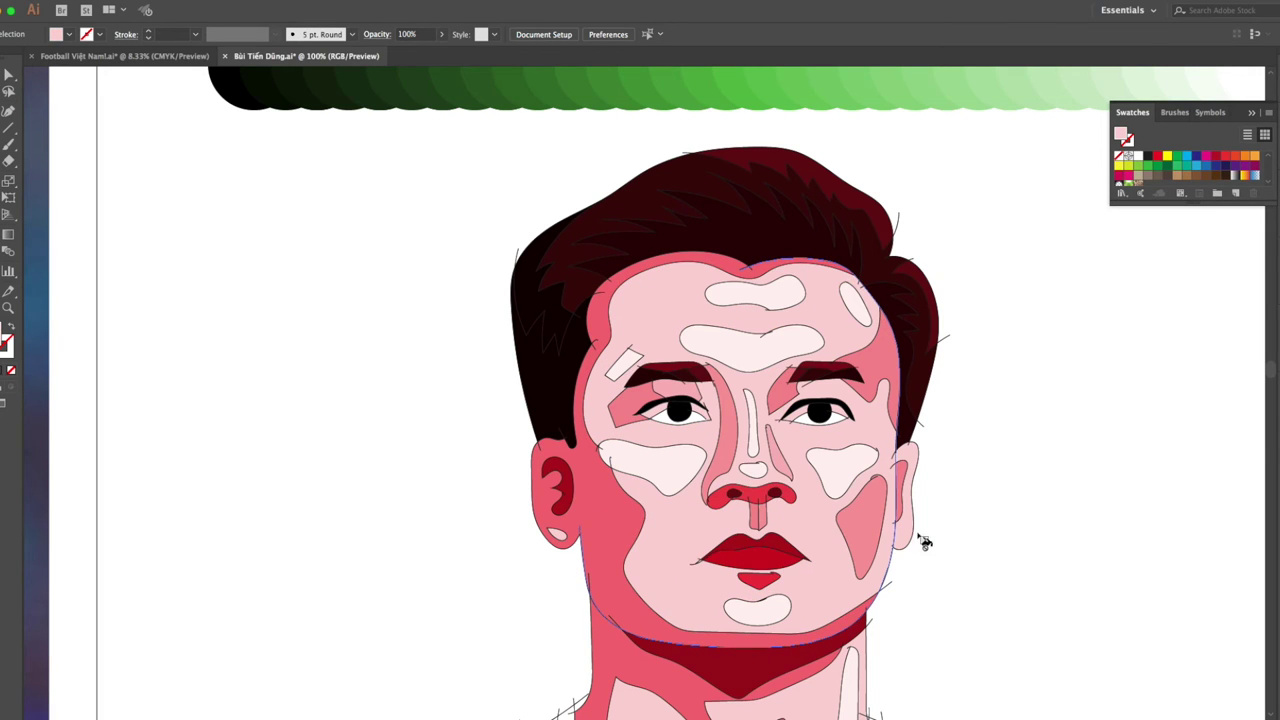
left_click_drag(925, 538, 941, 517)
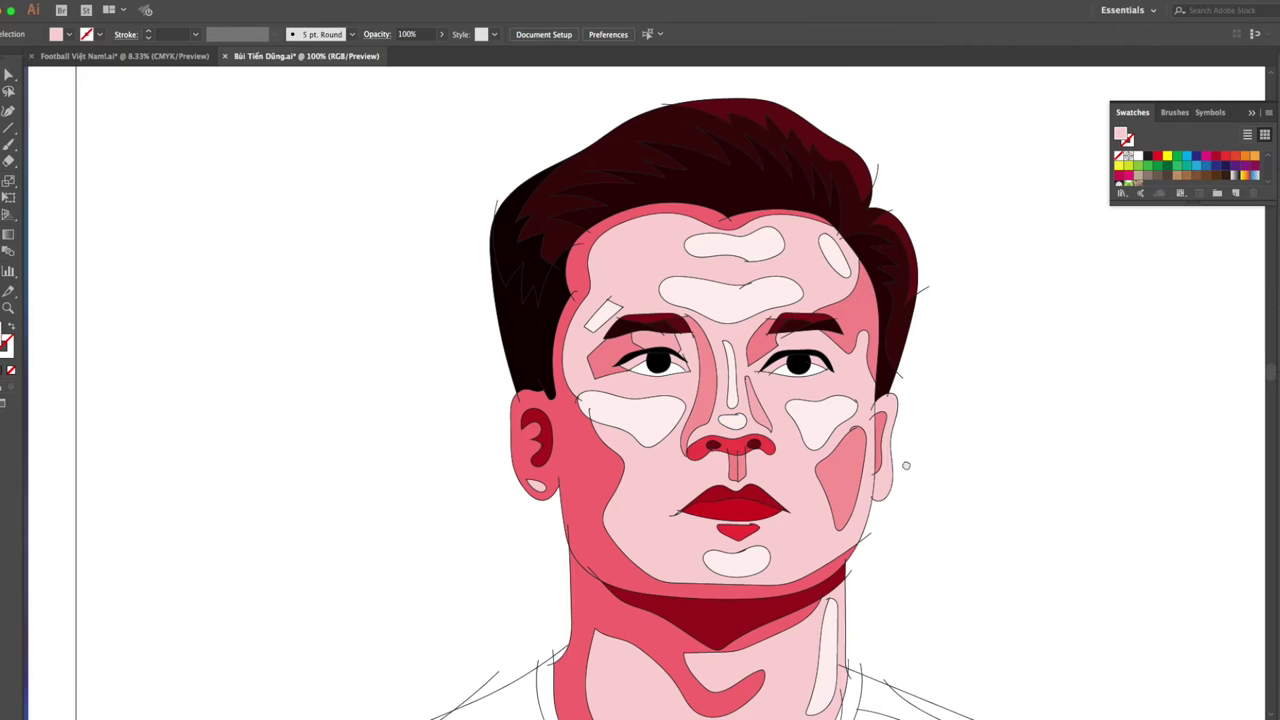
scroll(945, 538, "down", 5)
scroll(900, 510, "down", 5)
key("ctrl+minus")
key("ctrl+minus")
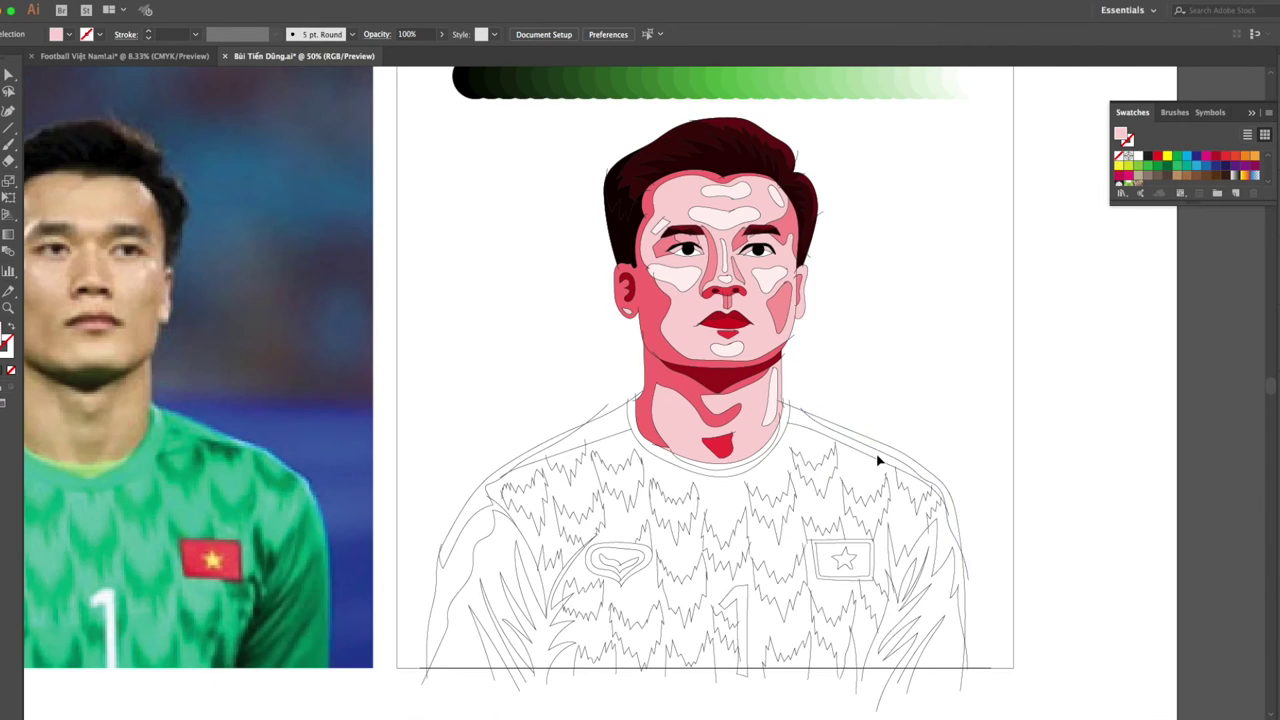
Fill the shirt's zigzag pattern and the left sleeve region green.
left_click_drag(437, 97, 481, 93)
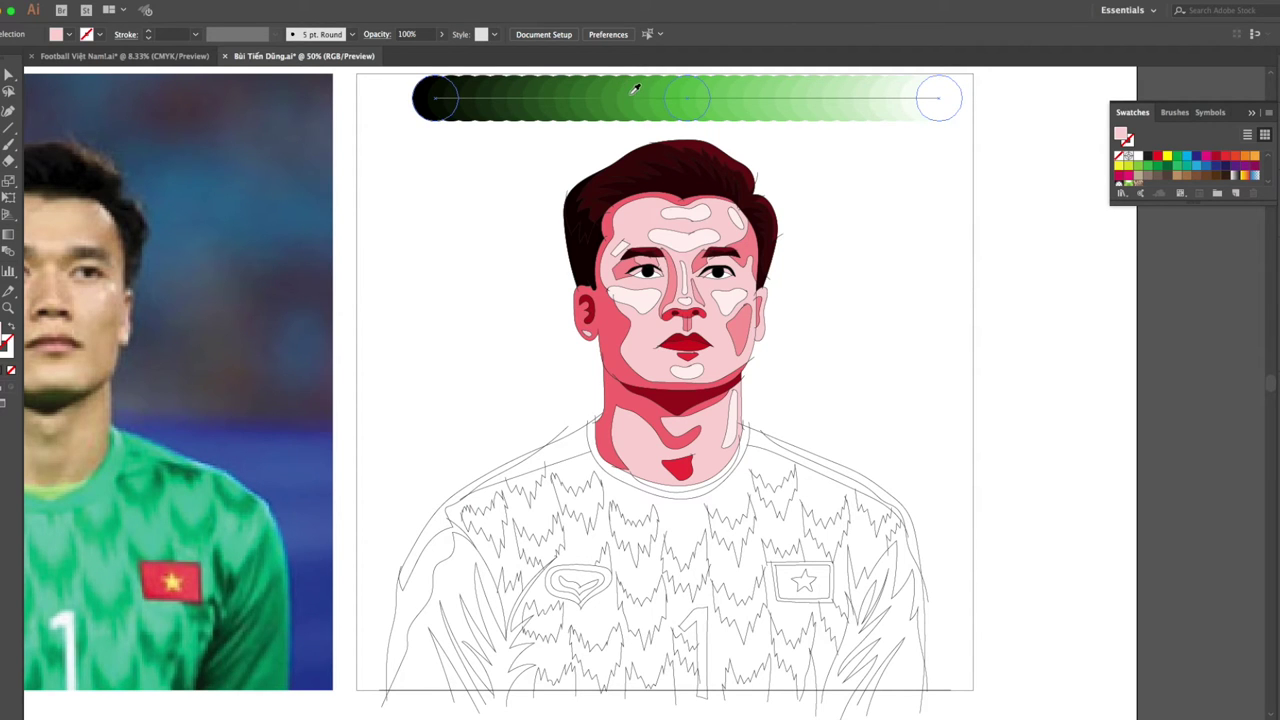
key("v")
left_click(490, 558)
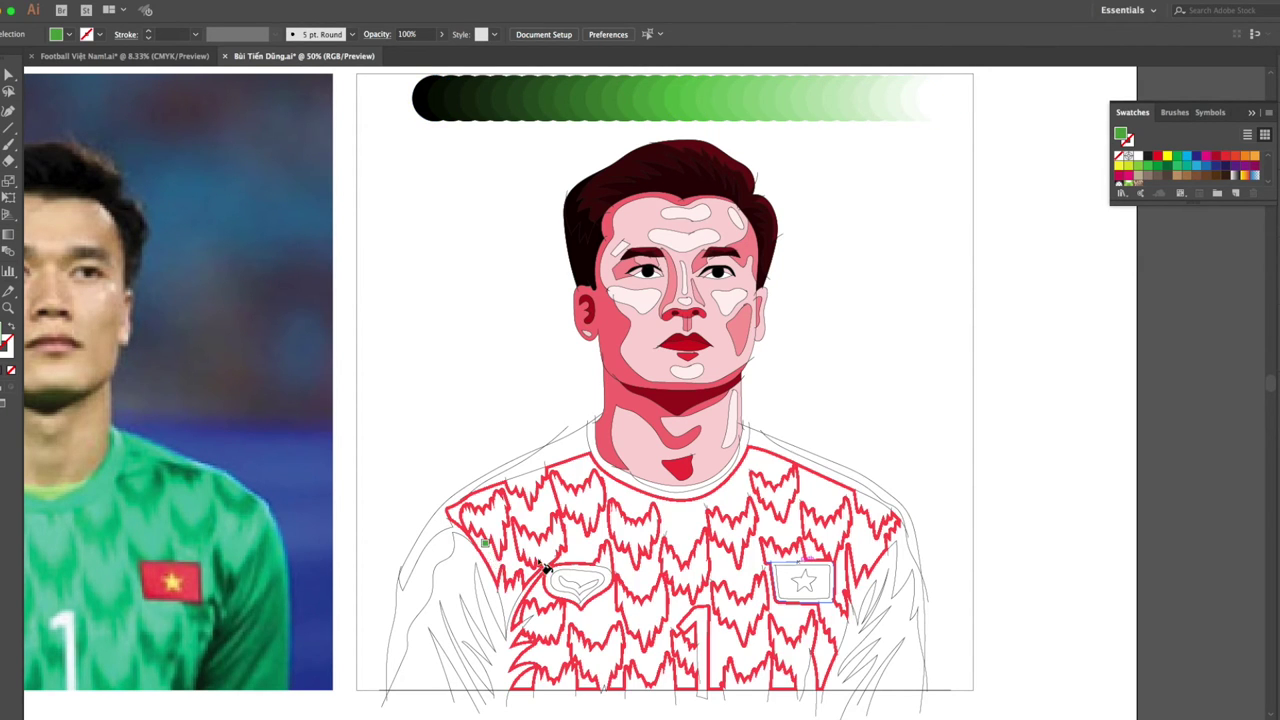
key("comma")
left_click(932, 680)
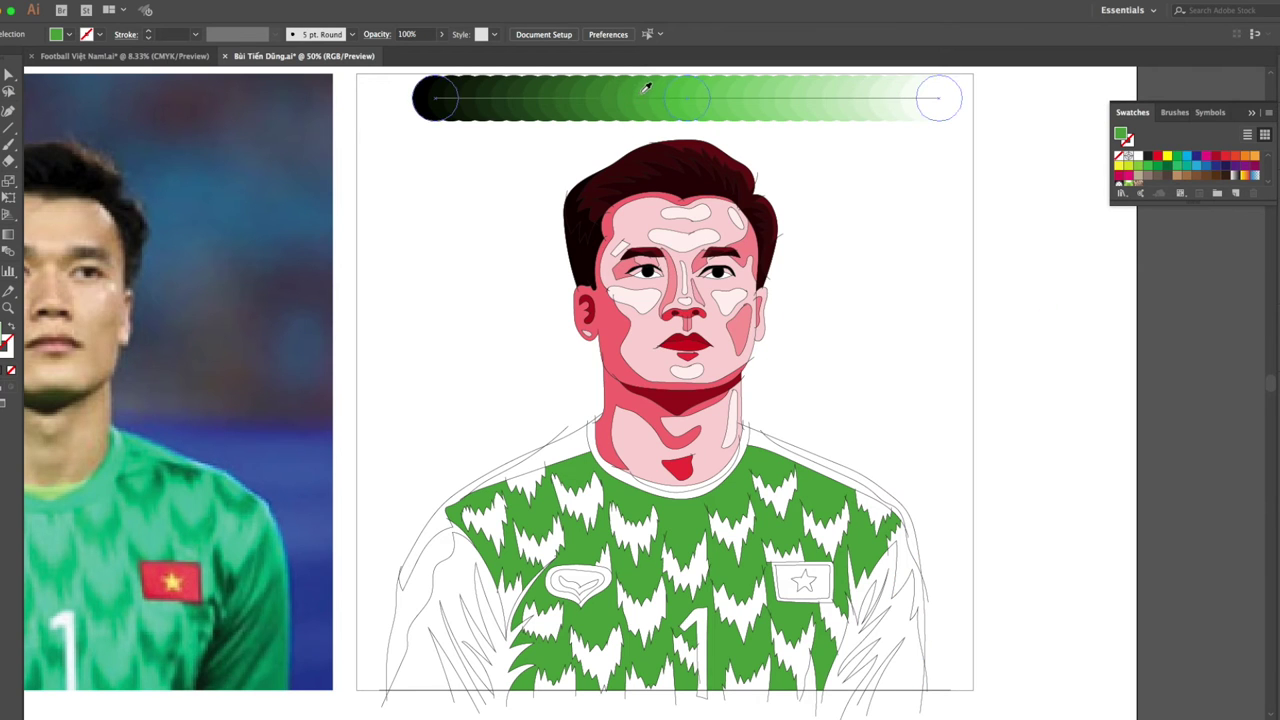
left_click(445, 630)
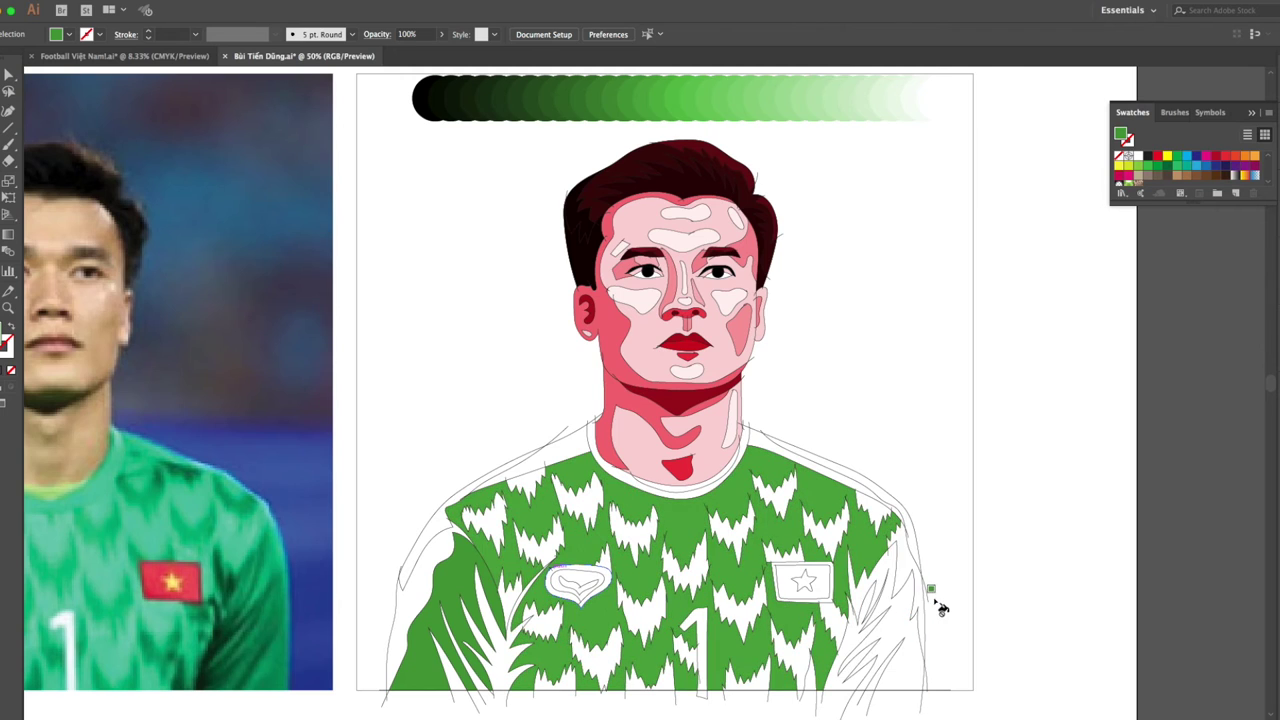
Fill the left and right lower sleeves and remaining sleeve areas in darker greens.
left_click(600, 97, "alt")
left_click(472, 630)
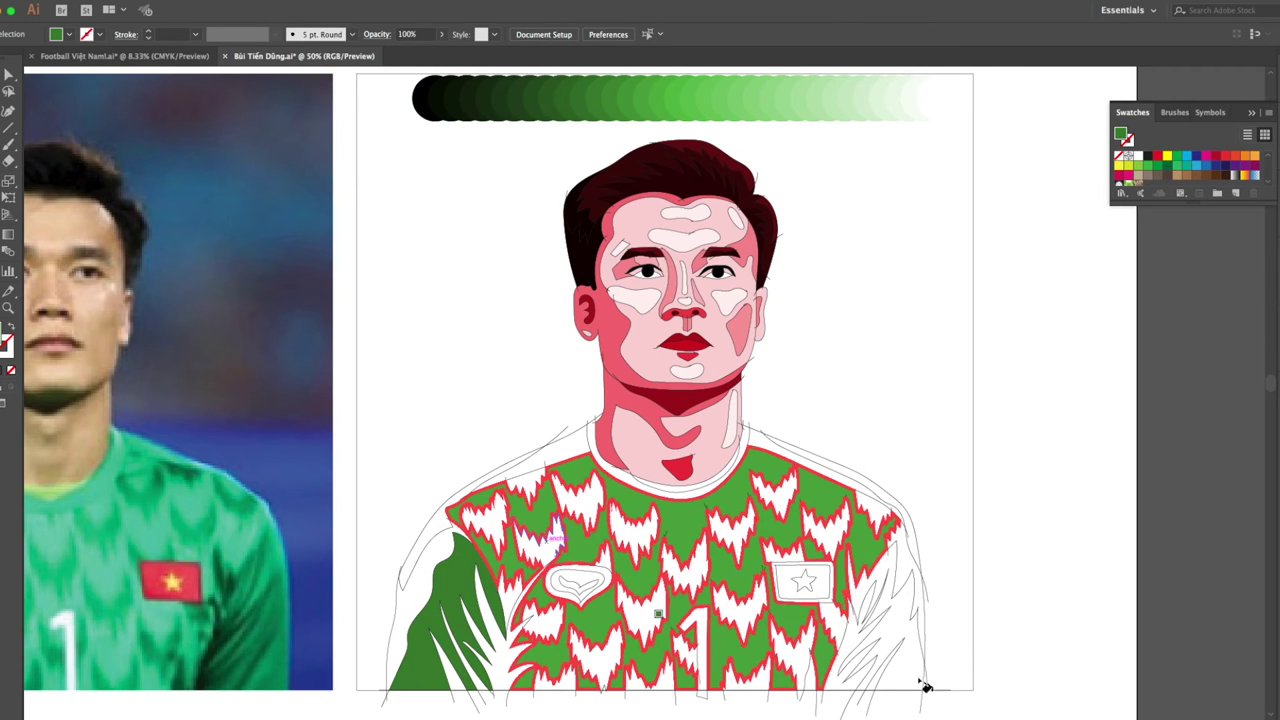
left_click(897, 638)
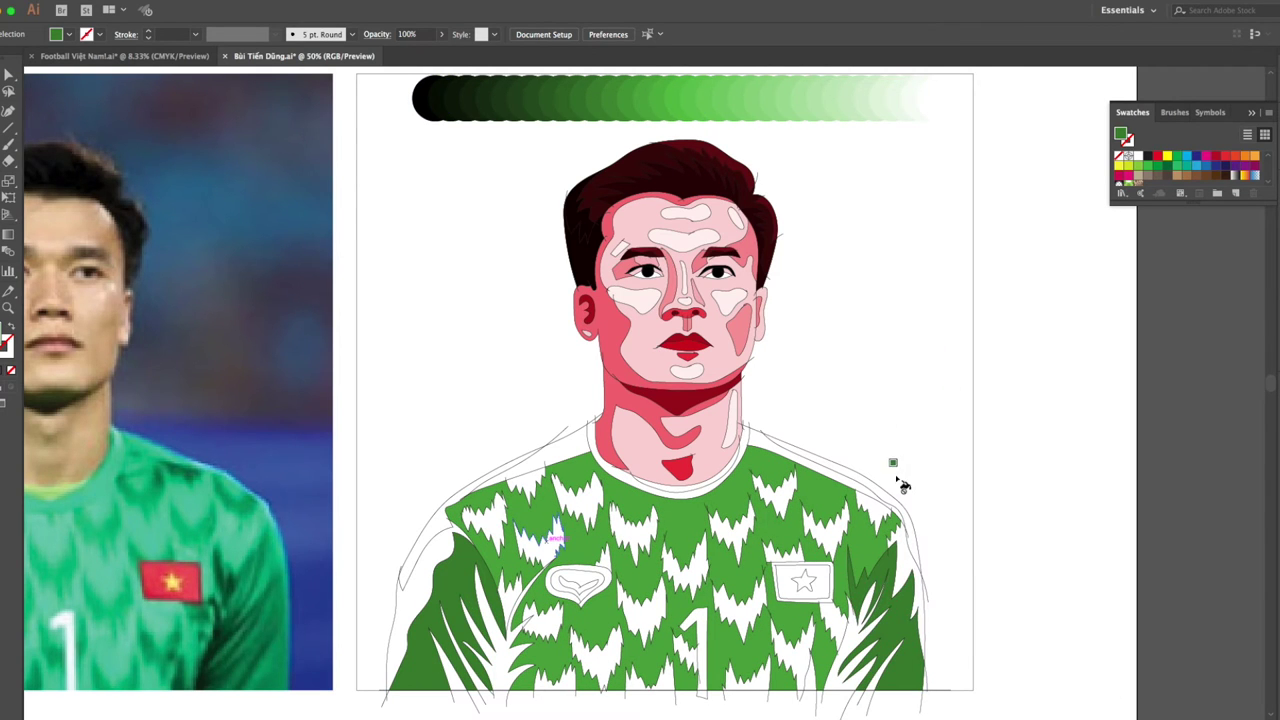
left_click(649, 90, "alt")
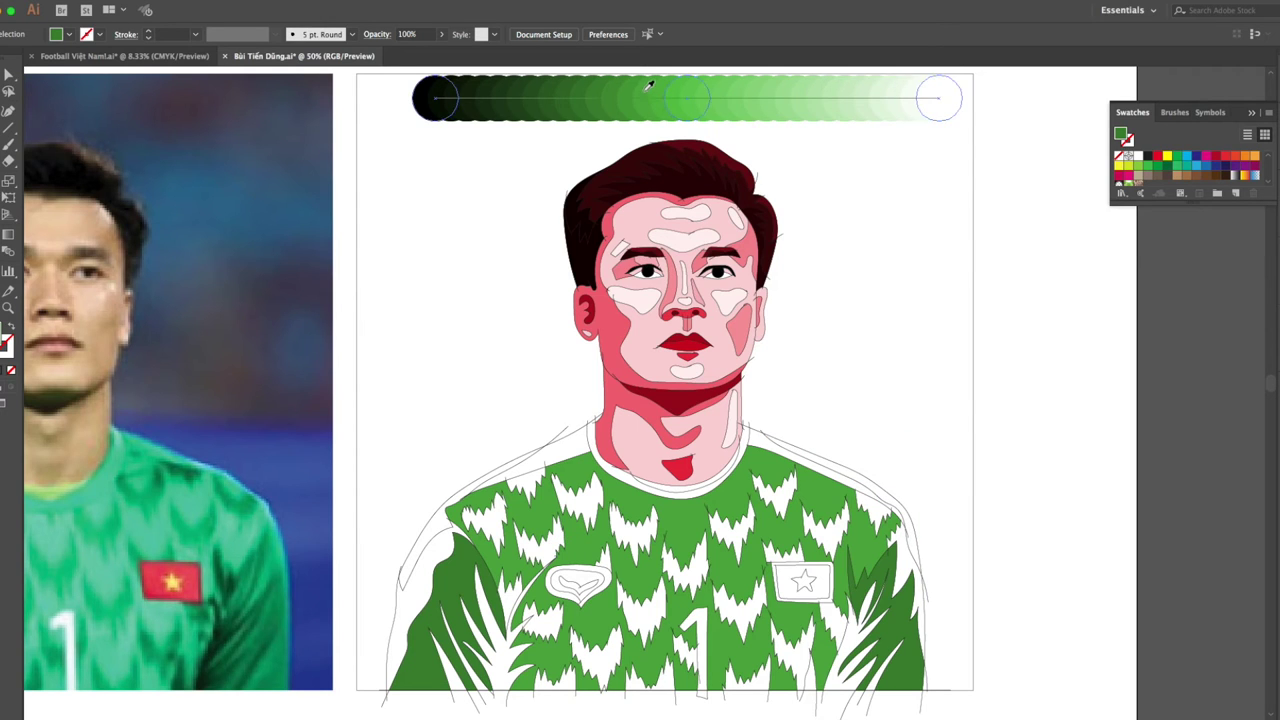
left_click(886, 614)
left_click(399, 595)
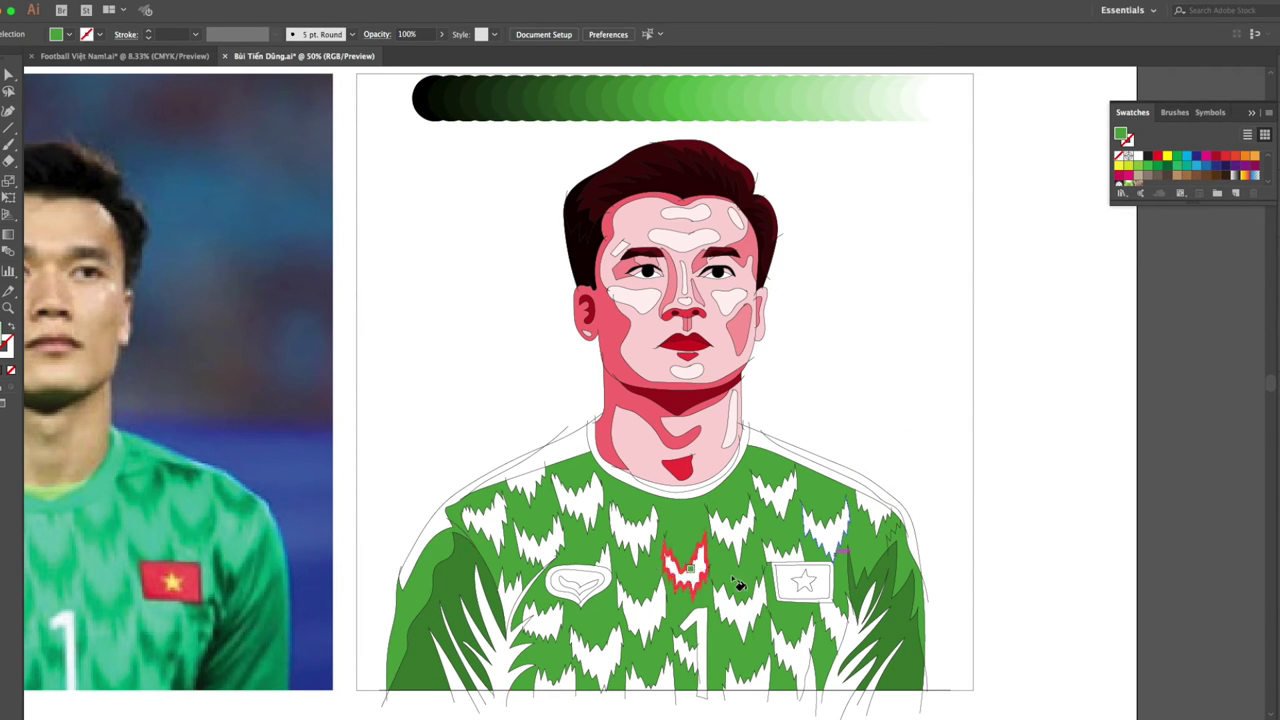
Fill both shoulder stripes and the collar band light green.
left_click(757, 88, "alt")
left_click(438, 495)
left_click(805, 470)
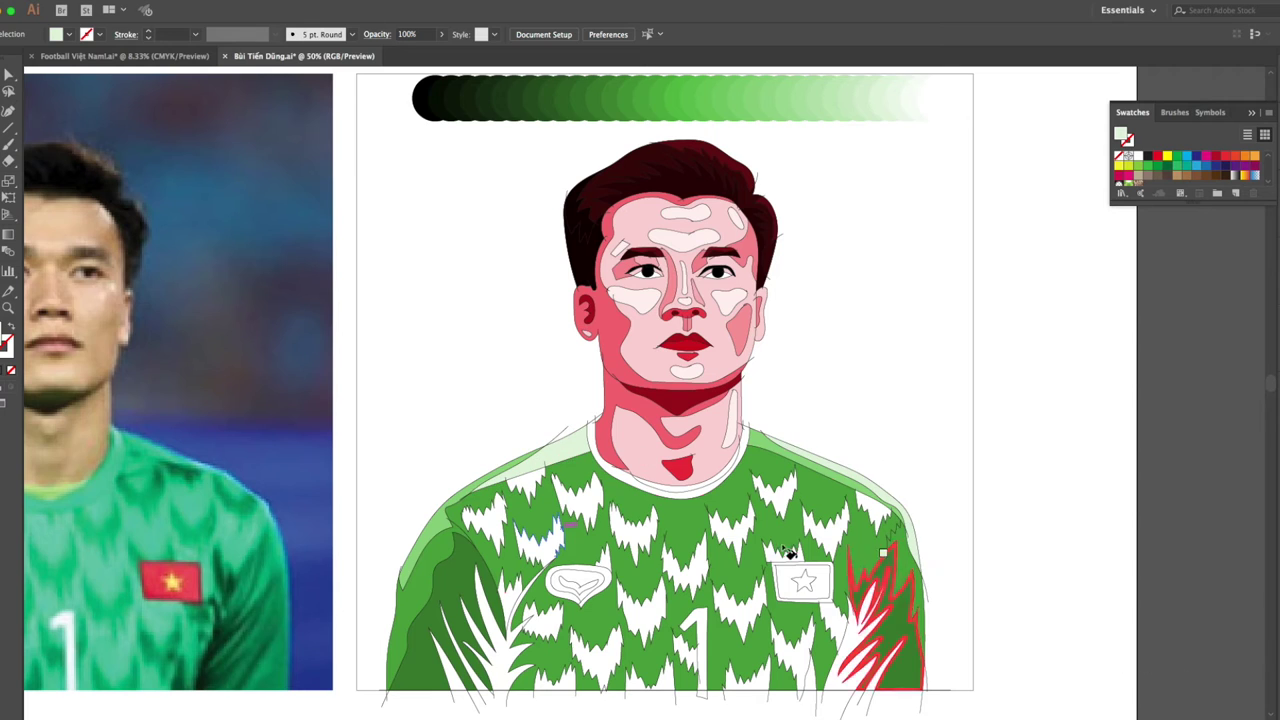
left_click(684, 494)
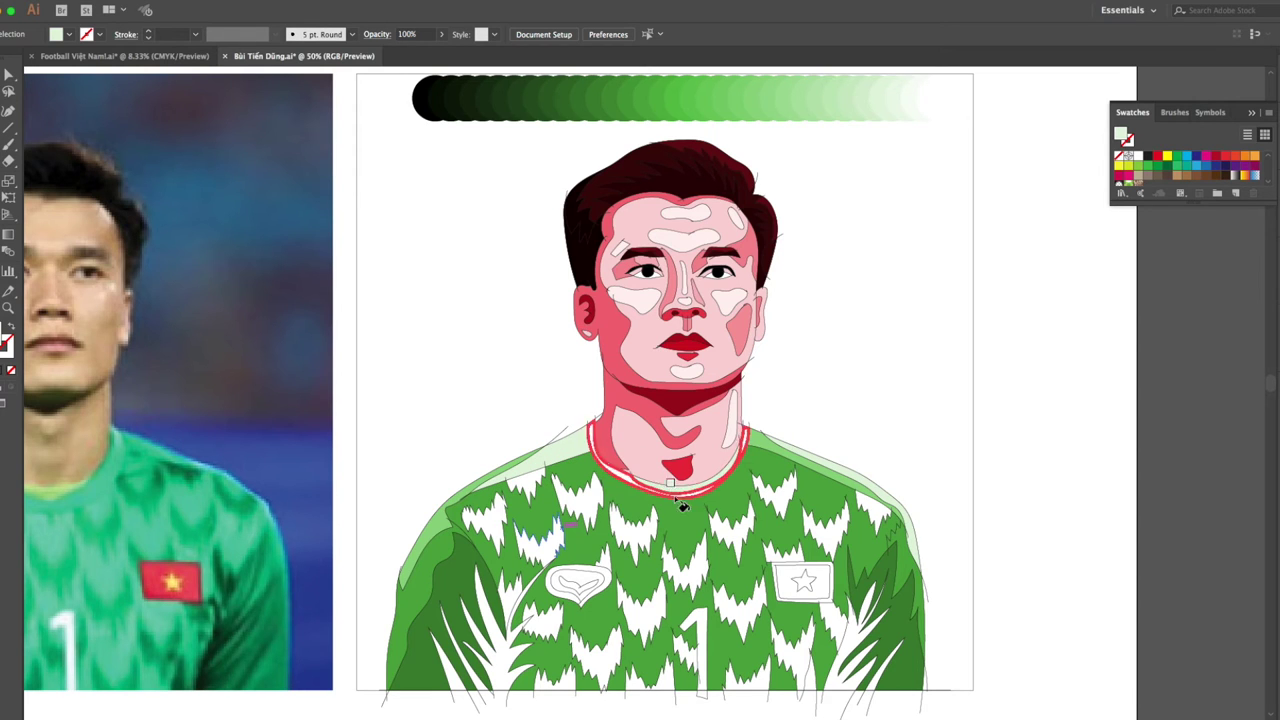
Fill the left lower jersey leaf dark green and the bottom blades a lighter green.
left_click(736, 87)
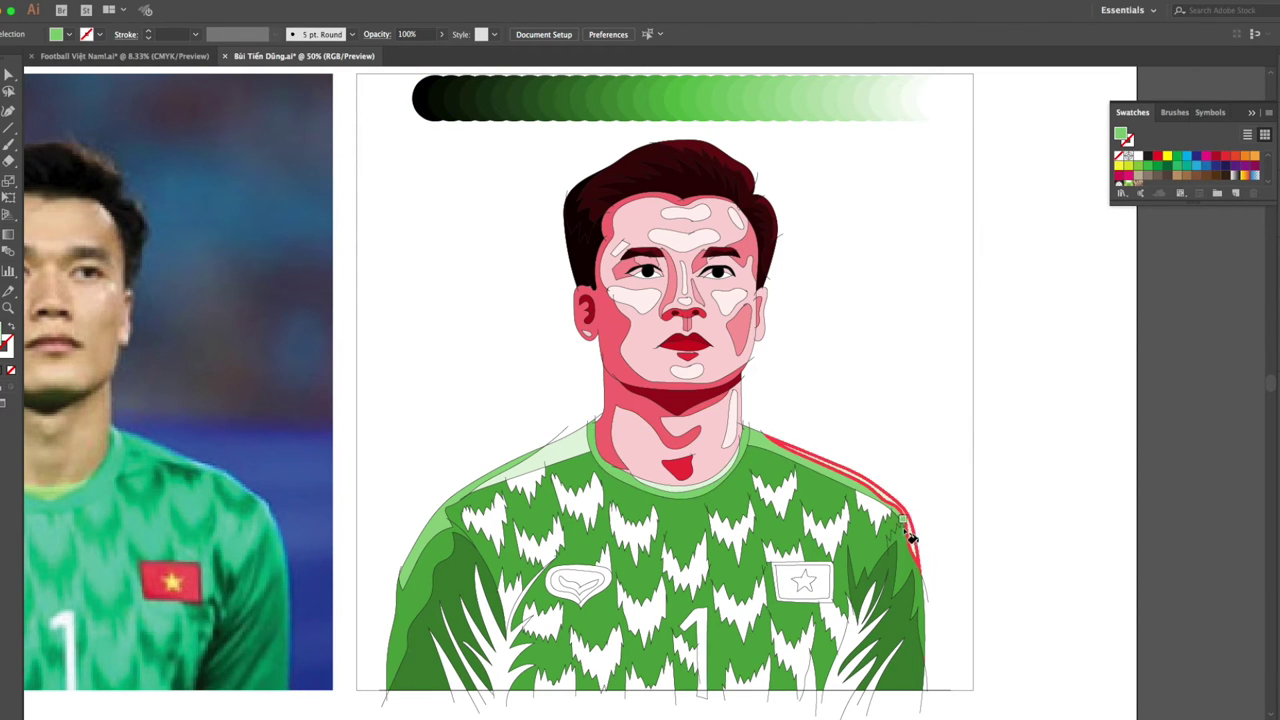
left_click(486, 86)
left_click(490, 630)
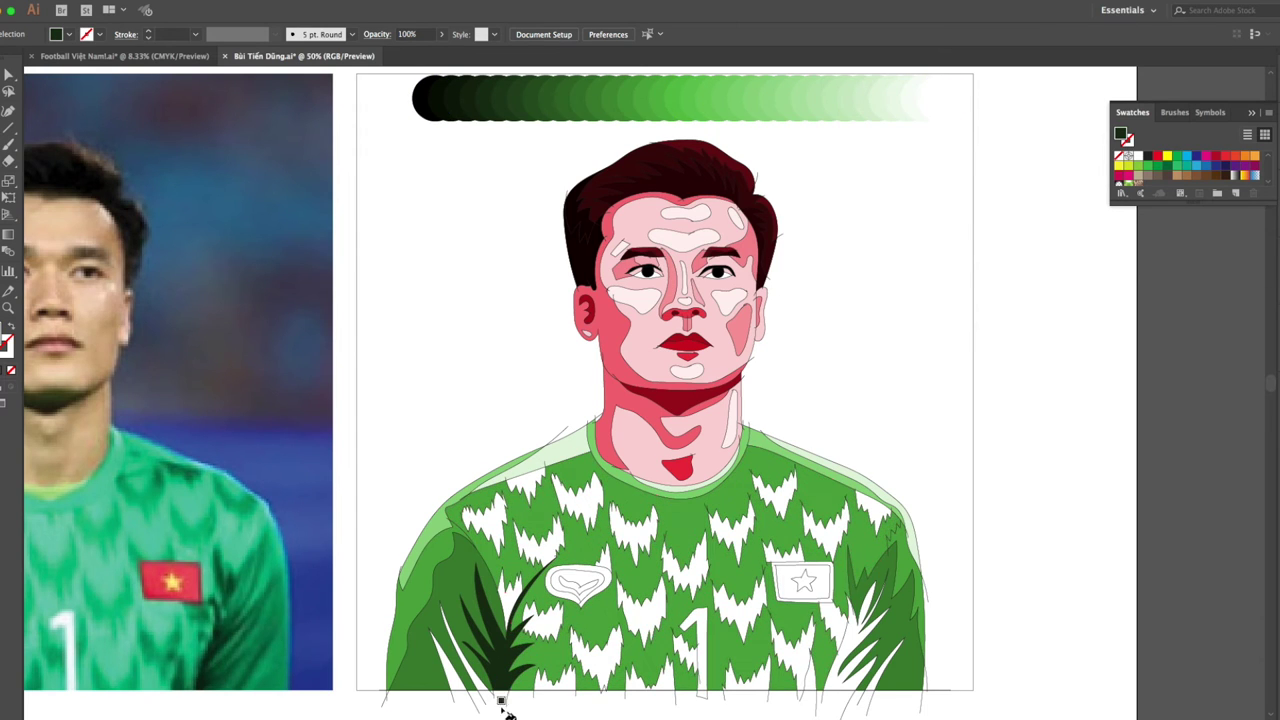
left_click(543, 87)
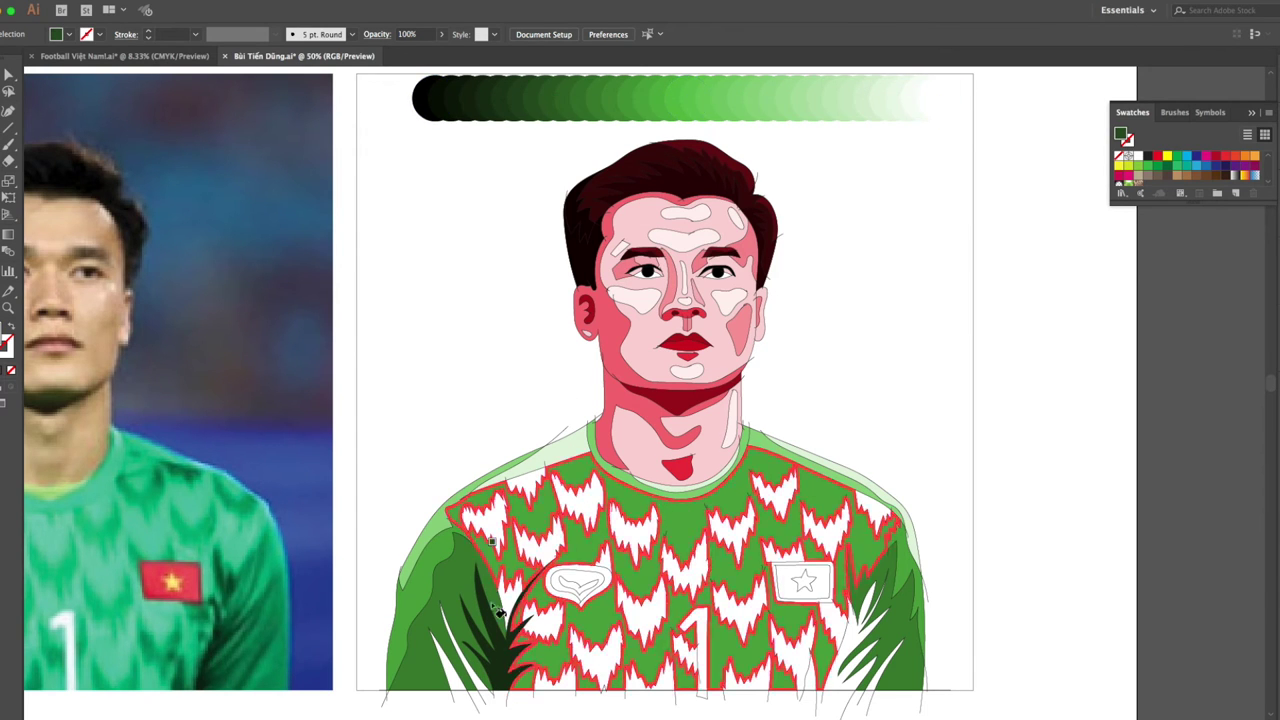
left_click(488, 694)
left_click(878, 688)
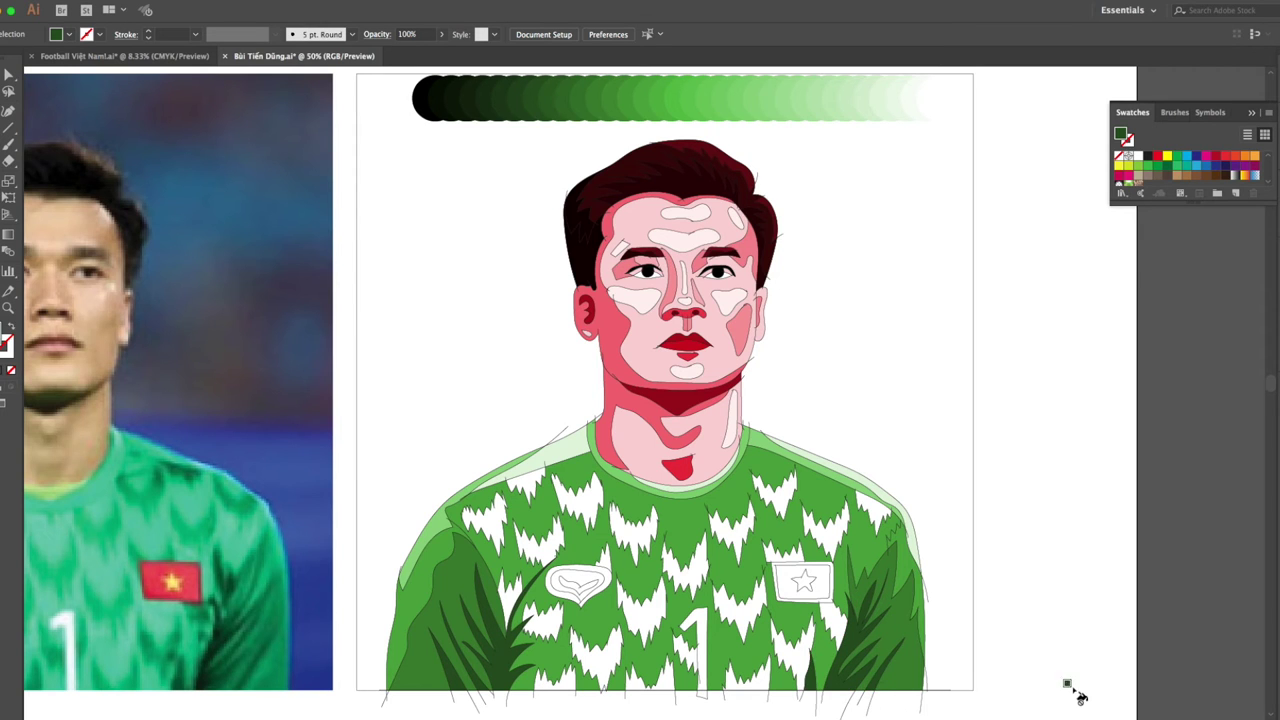
Paint the blades near the bottom, beside the number 1 and lower right in lighter green.
left_click(599, 87)
left_click(542, 613)
left_click(600, 662)
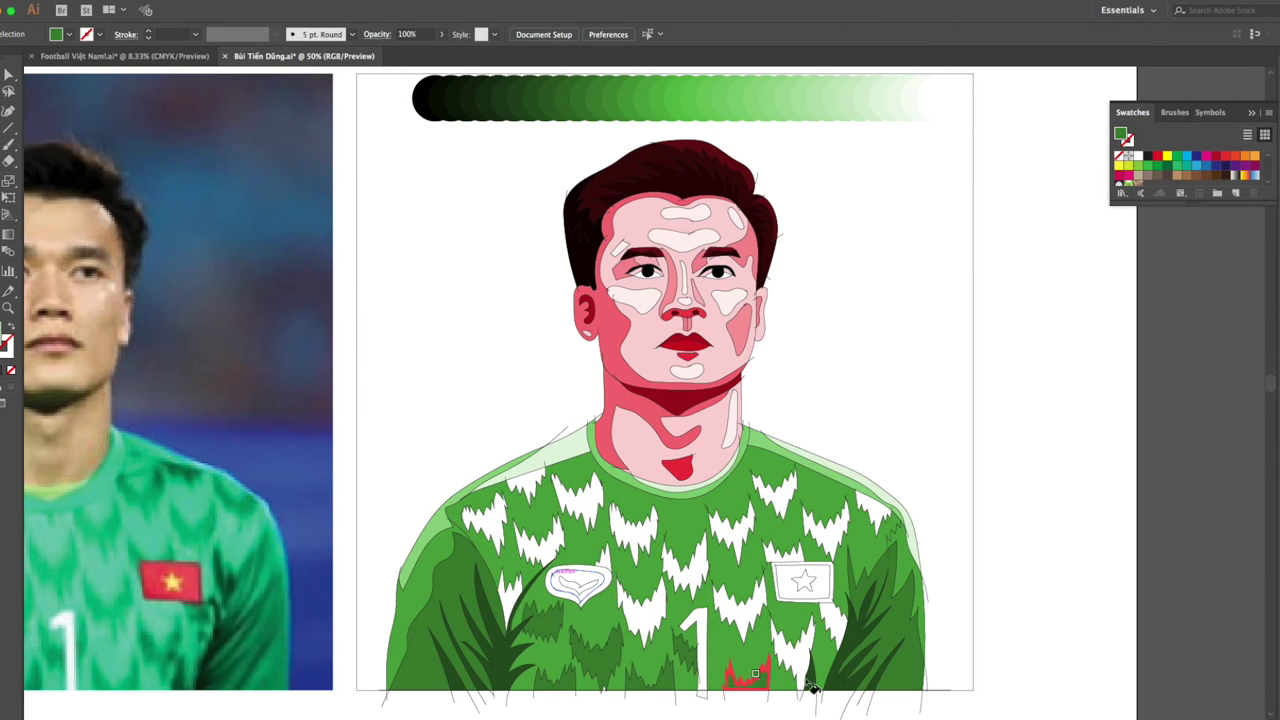
left_click(795, 650)
left_click(784, 558)
left_click(826, 530)
Fill the white chevron blades toward the jersey centre with green.
left_click(784, 505)
left_click(735, 530)
left_click(685, 562)
left_click(643, 606)
left_click(740, 610)
Fill the upper-left blades, the blade beside the logo and the logo's inner band green.
left_click(632, 525)
left_click(578, 503)
left_click(540, 540)
left_click(526, 487)
left_click(486, 523)
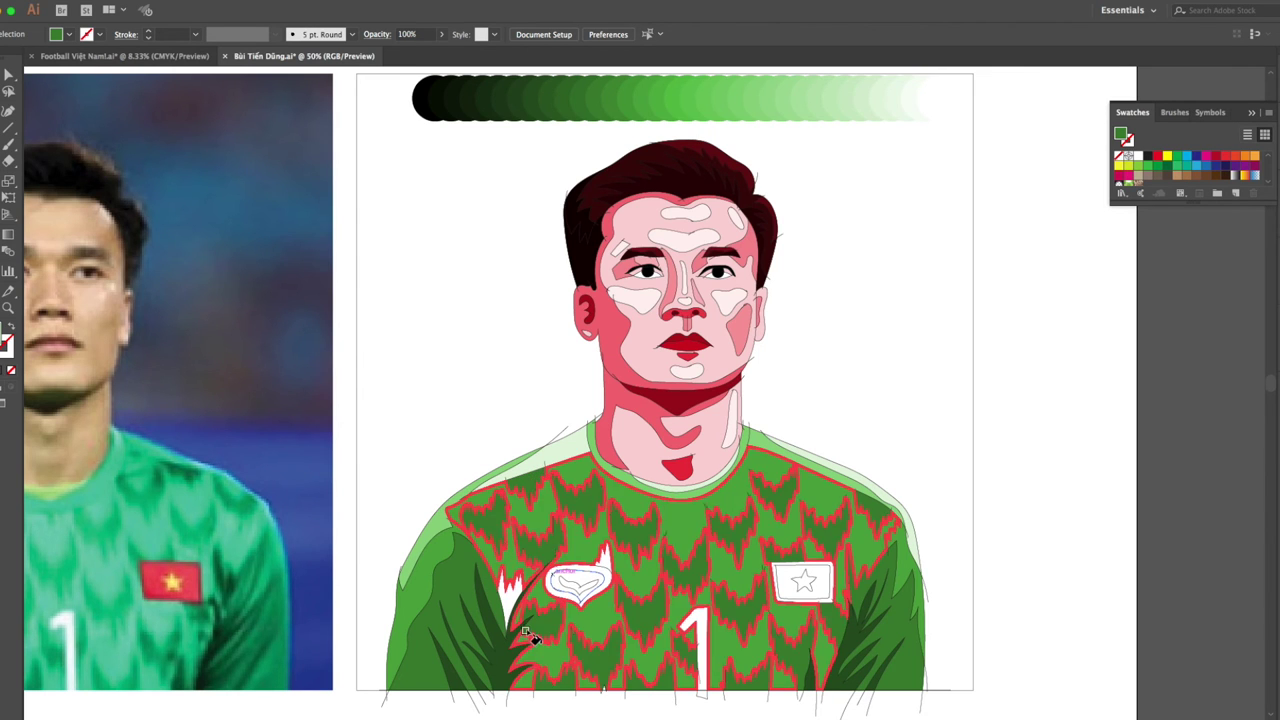
left_click(608, 558)
left_click(580, 584)
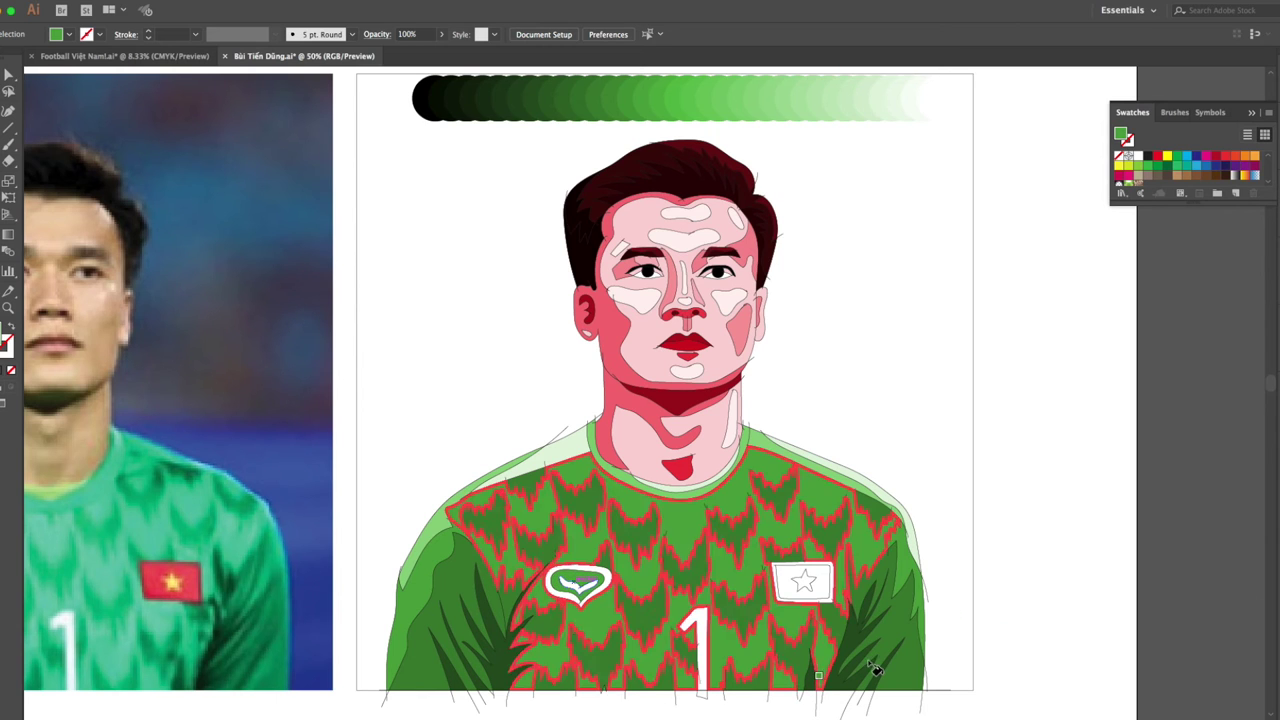
Paint the red patch at the base of the neck pink with the Live Paint Bucket.
key("v")
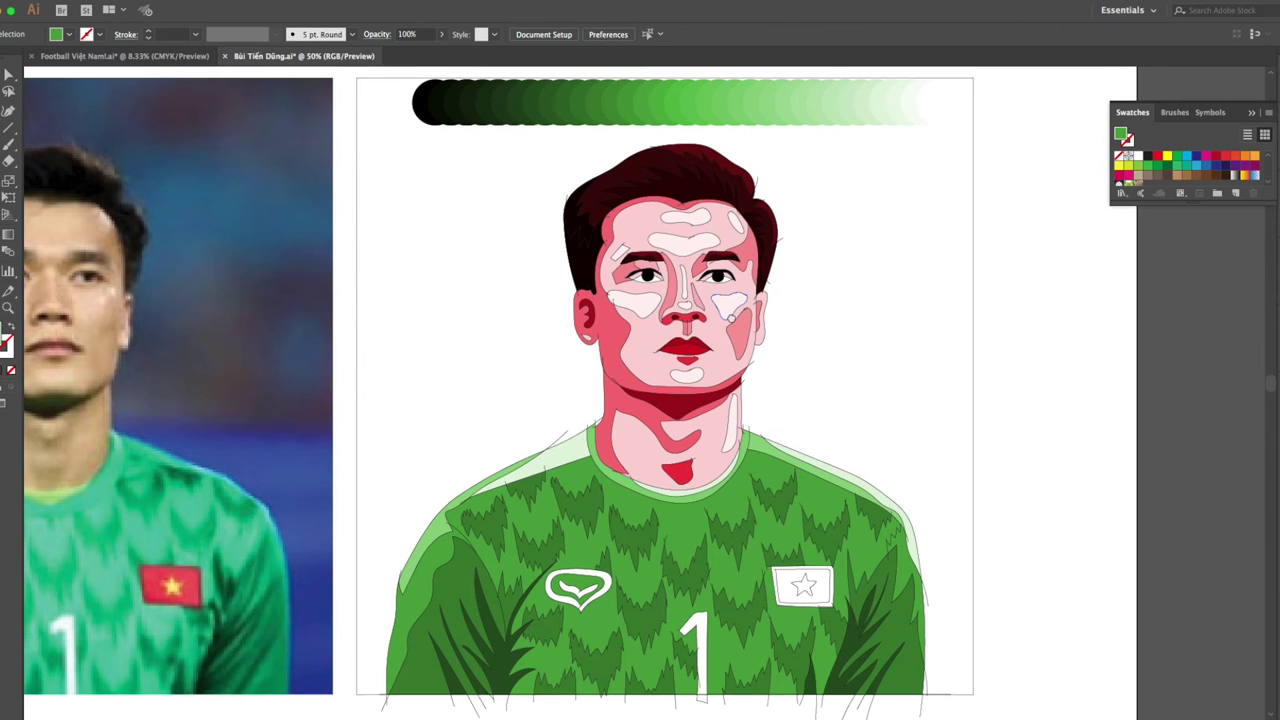
scroll(600, 200, "up", 2)
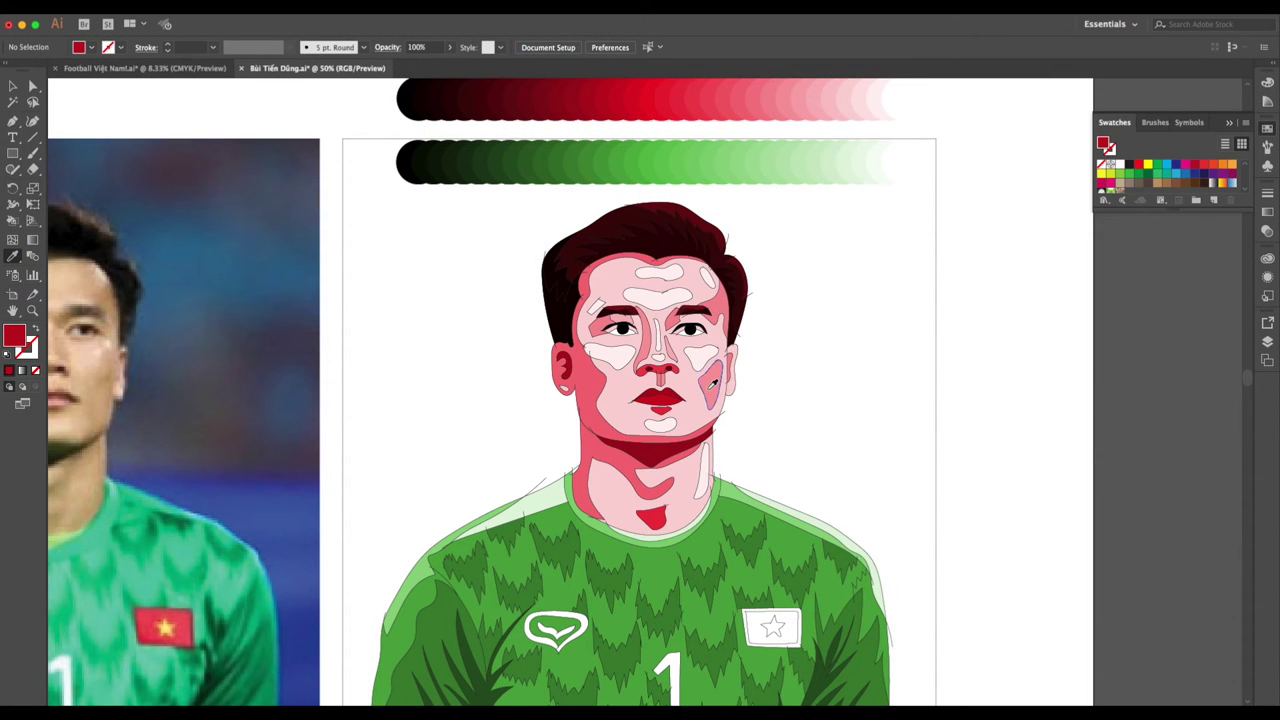
key("k")
left_click(652, 518)
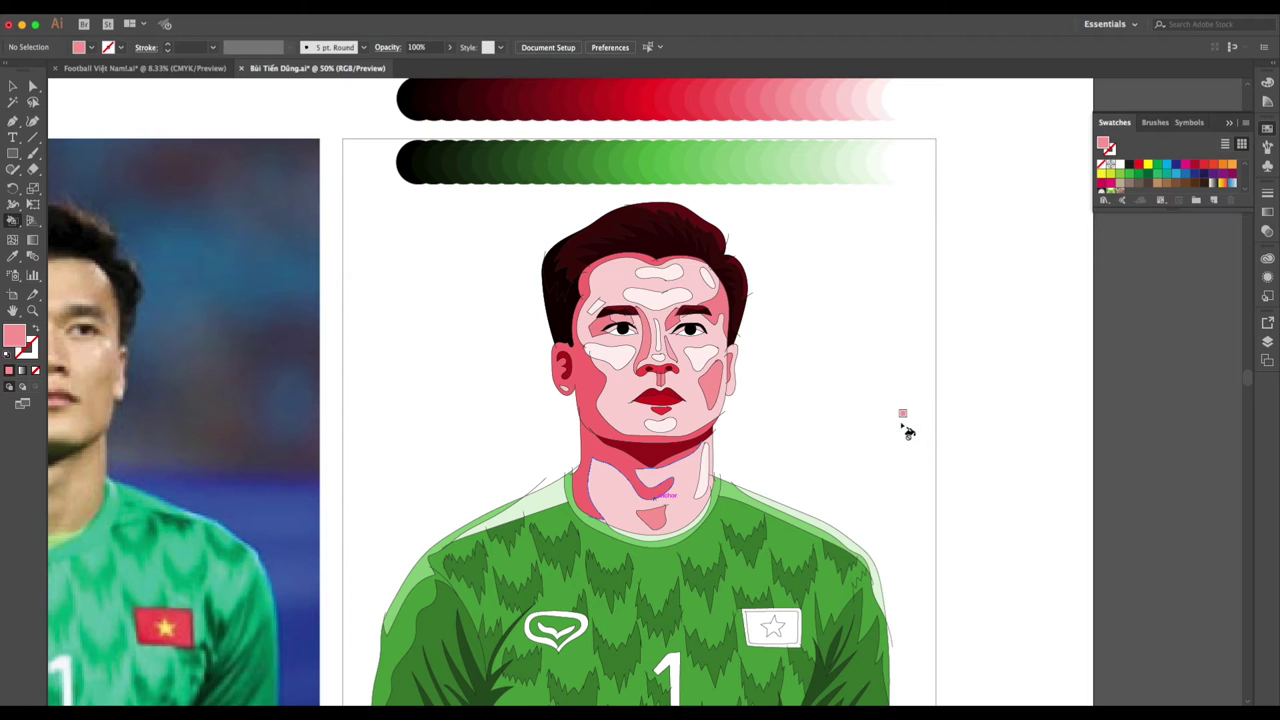
key("Escape")
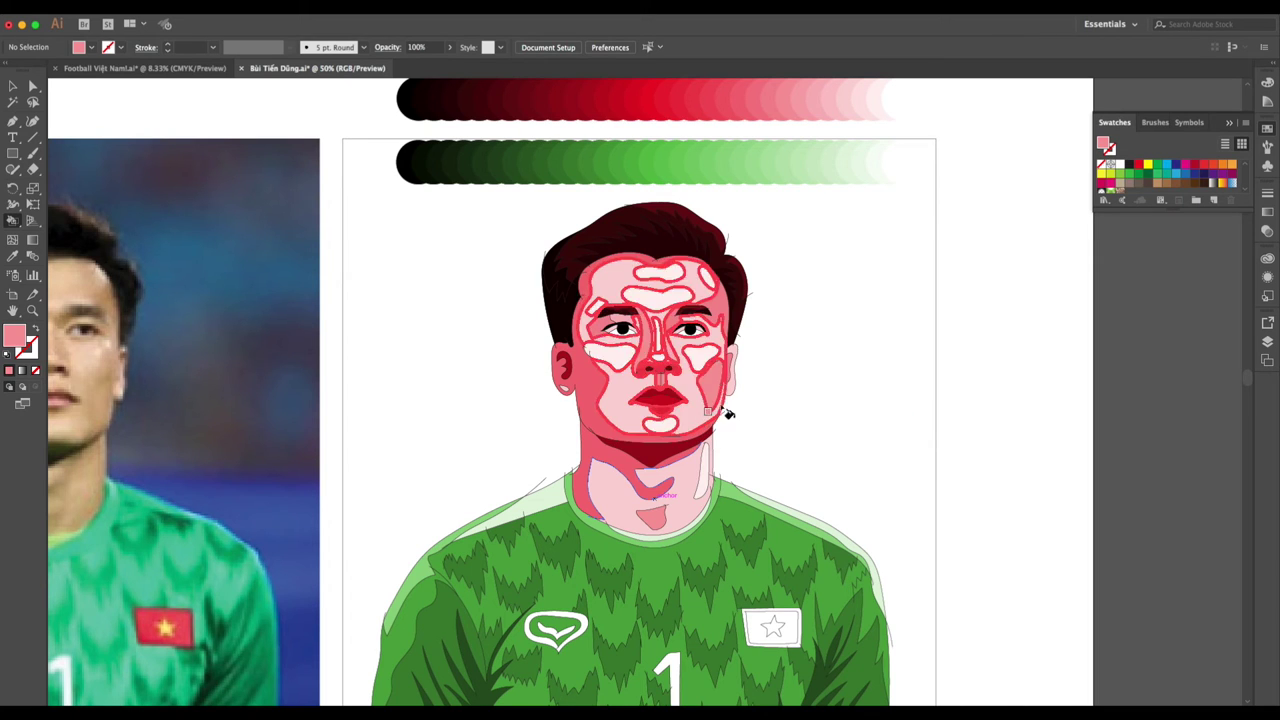
Sample the darker pink from the nose as the fill colour.
left_click(755, 357)
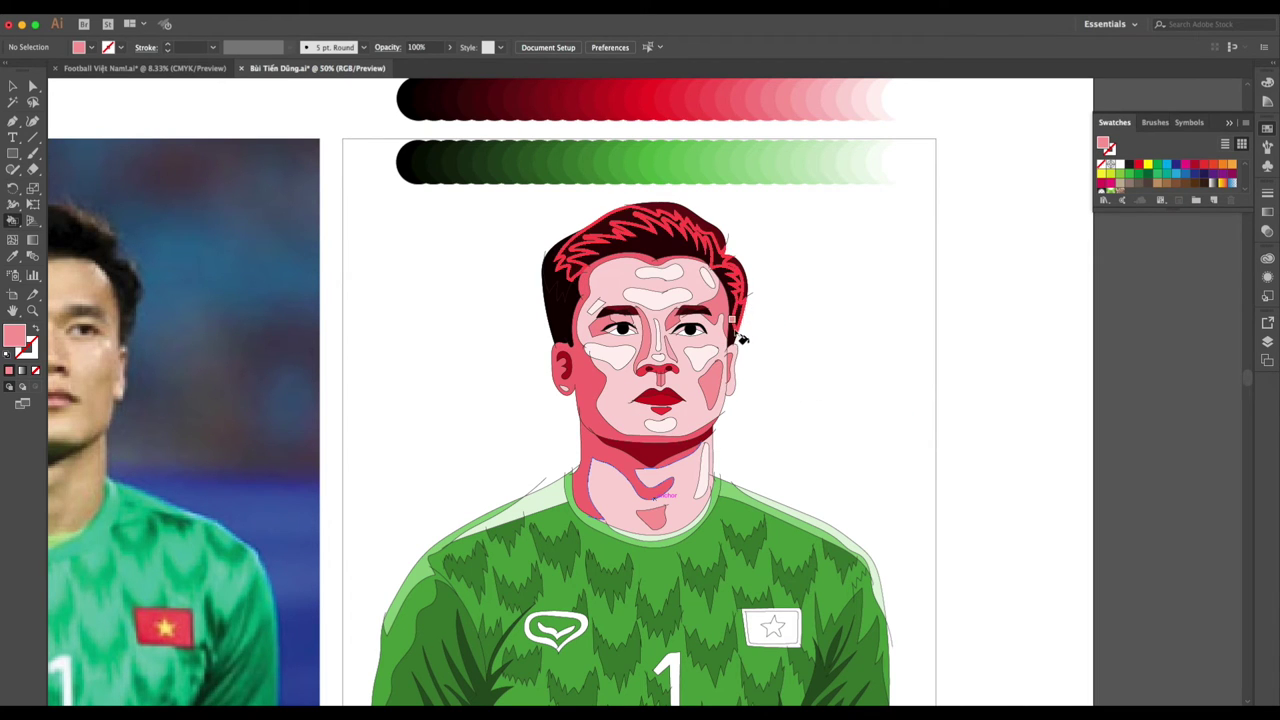
key("i")
left_click(593, 383)
key("k")
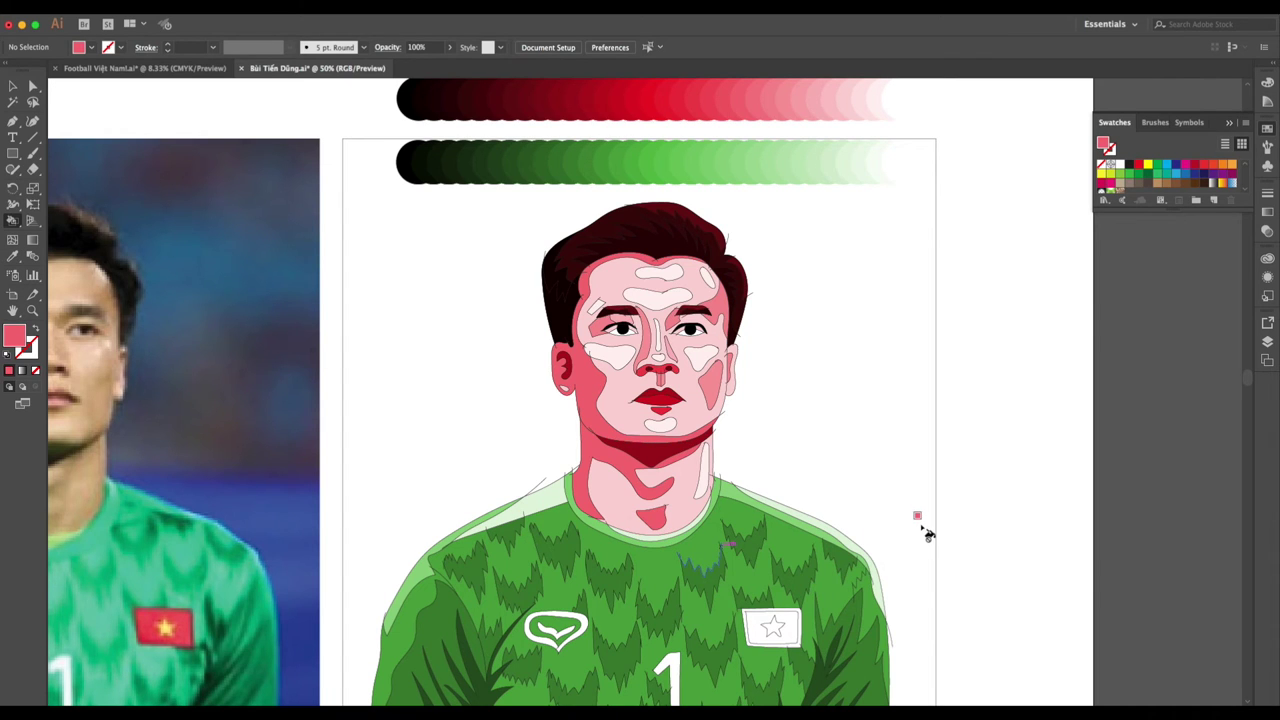
key("v")
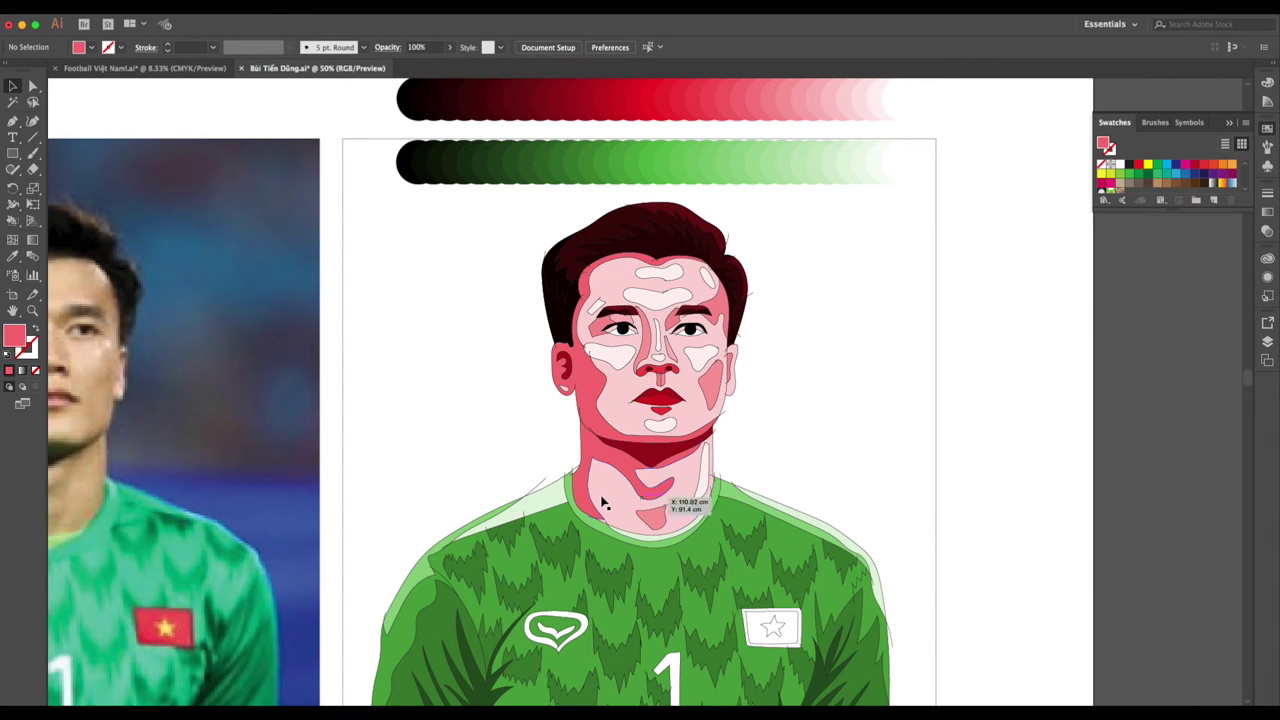
scroll(740, 515, "down", 3)
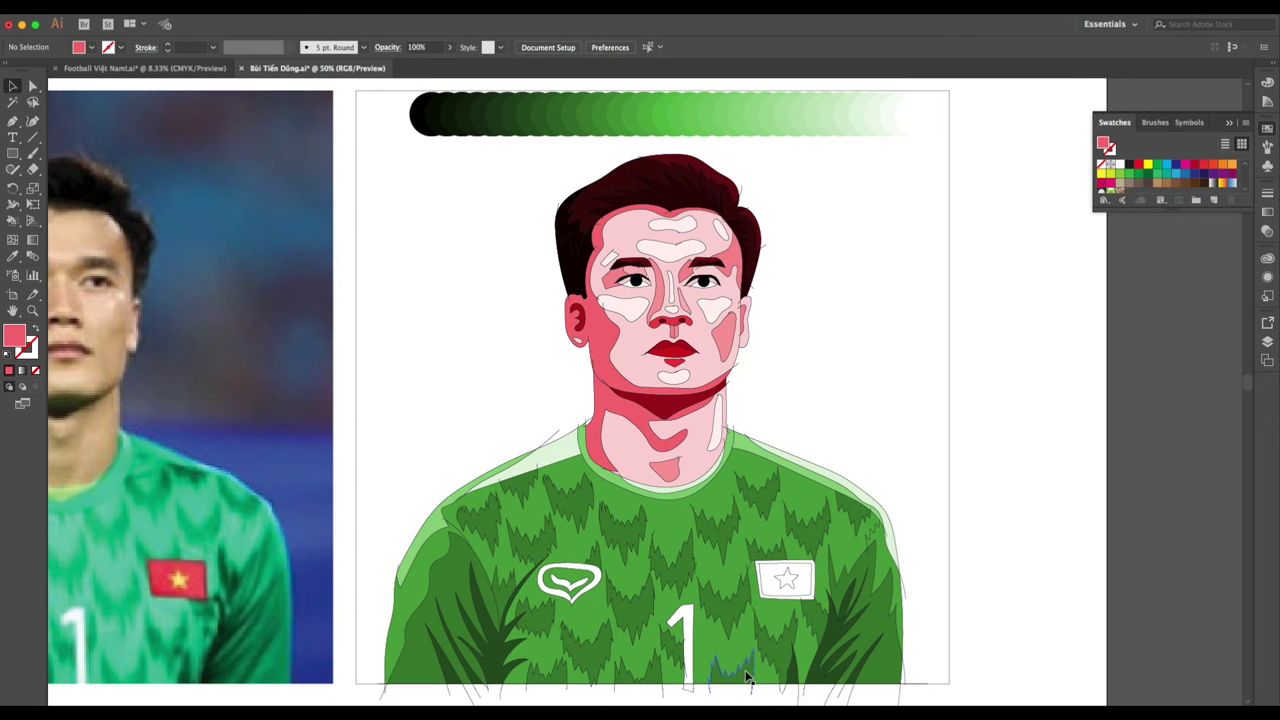
key("i")
scroll(668, 353, "up", 1)
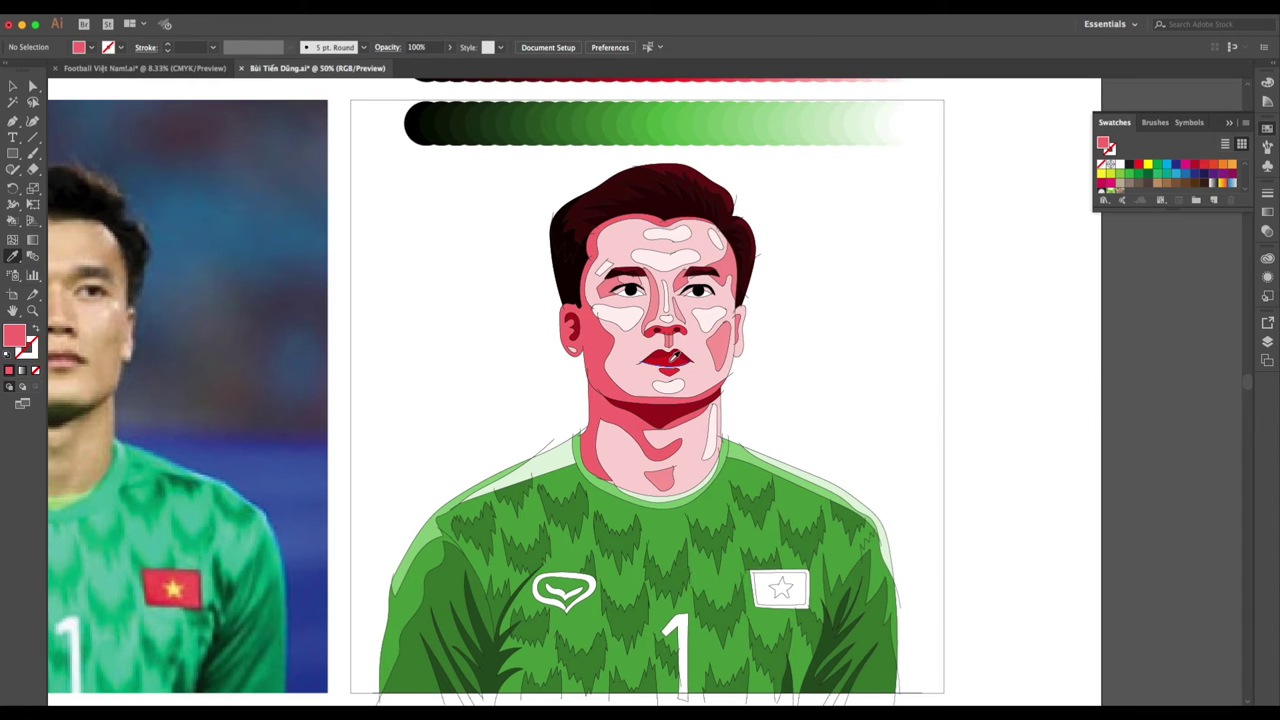
Sample the lip red and fill the jersey badge with it.
left_click(675, 355)
key("k")
left_click(768, 594)
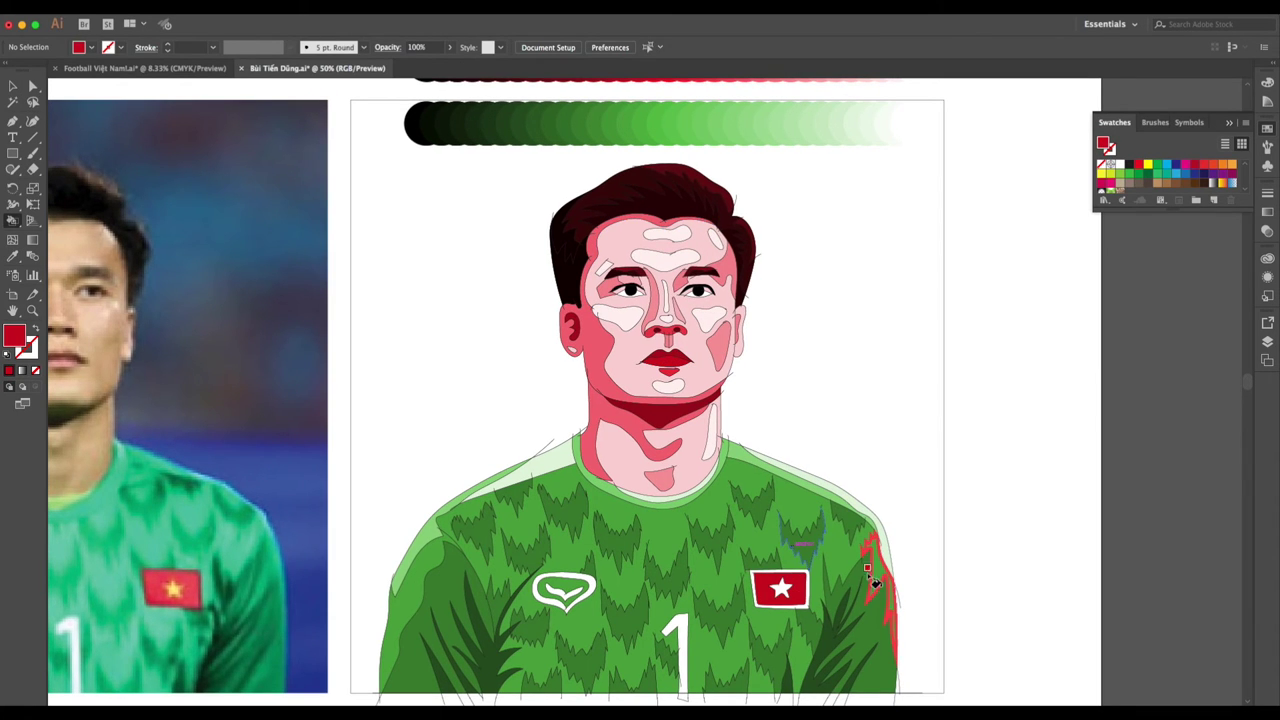
key("i")
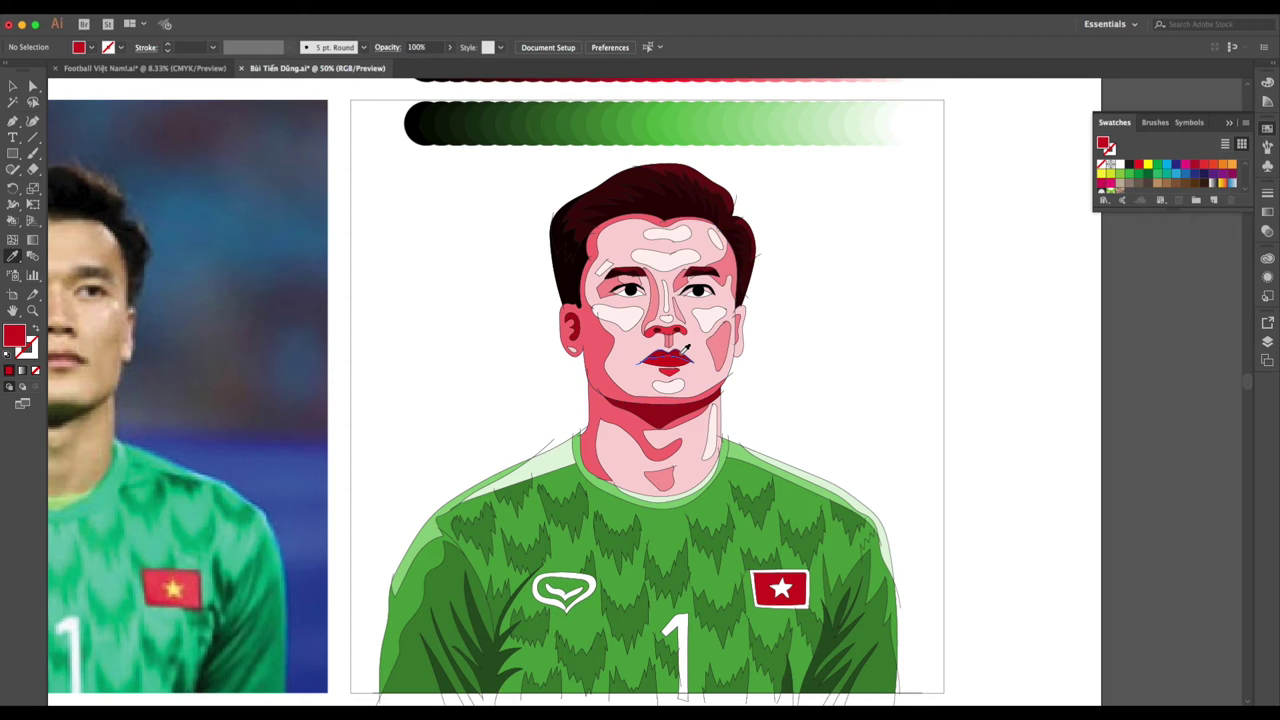
left_click(686, 347)
key("k")
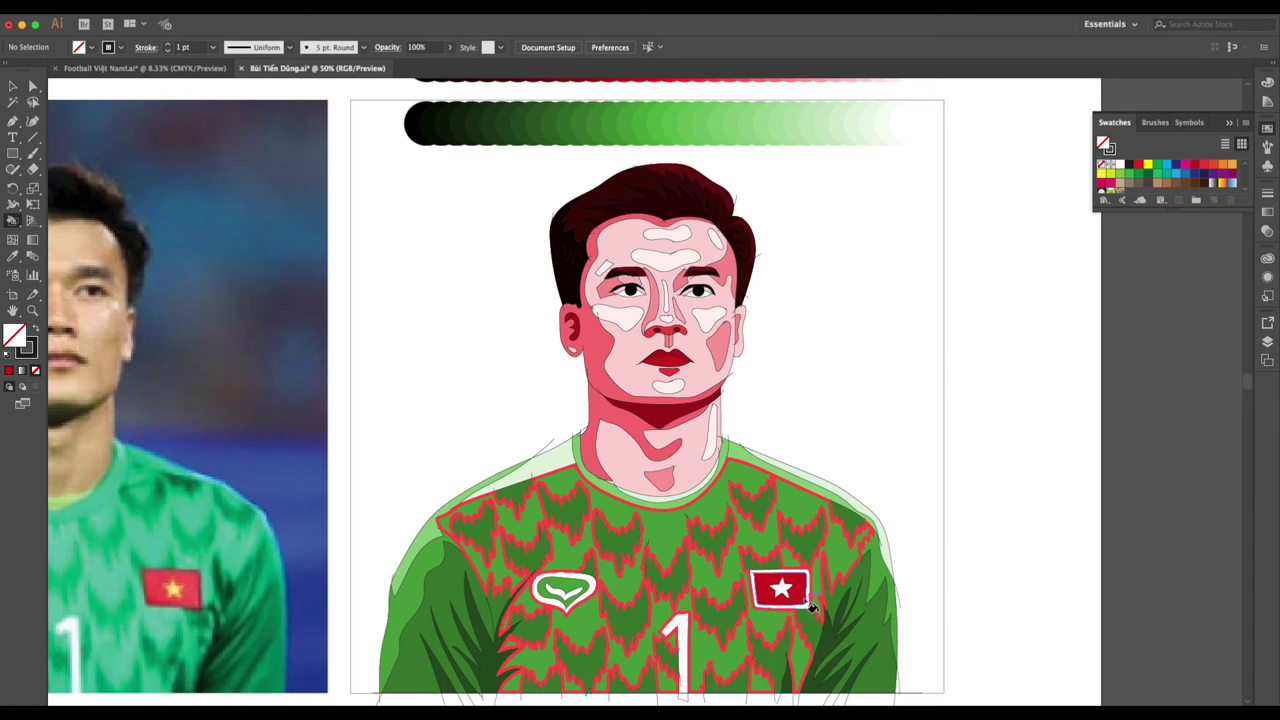
Paint the badge's white border with the same lip red.
scroll(806, 606, "up", 2)
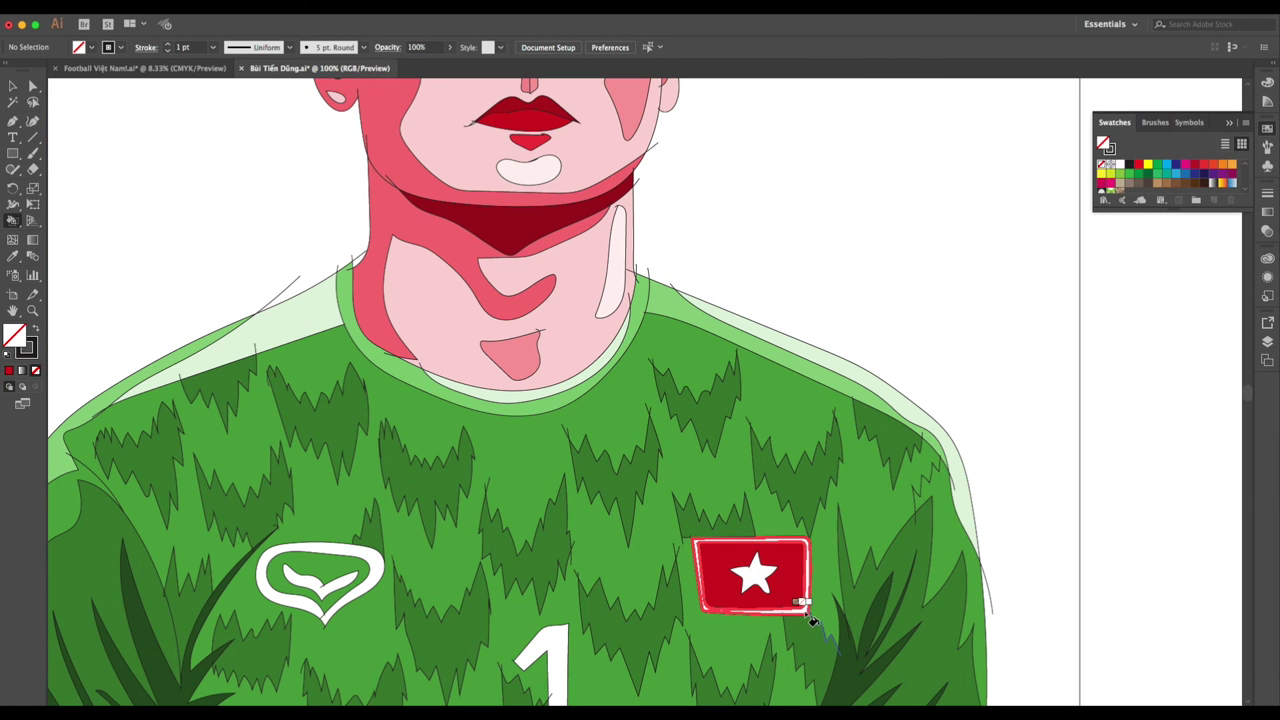
key("i")
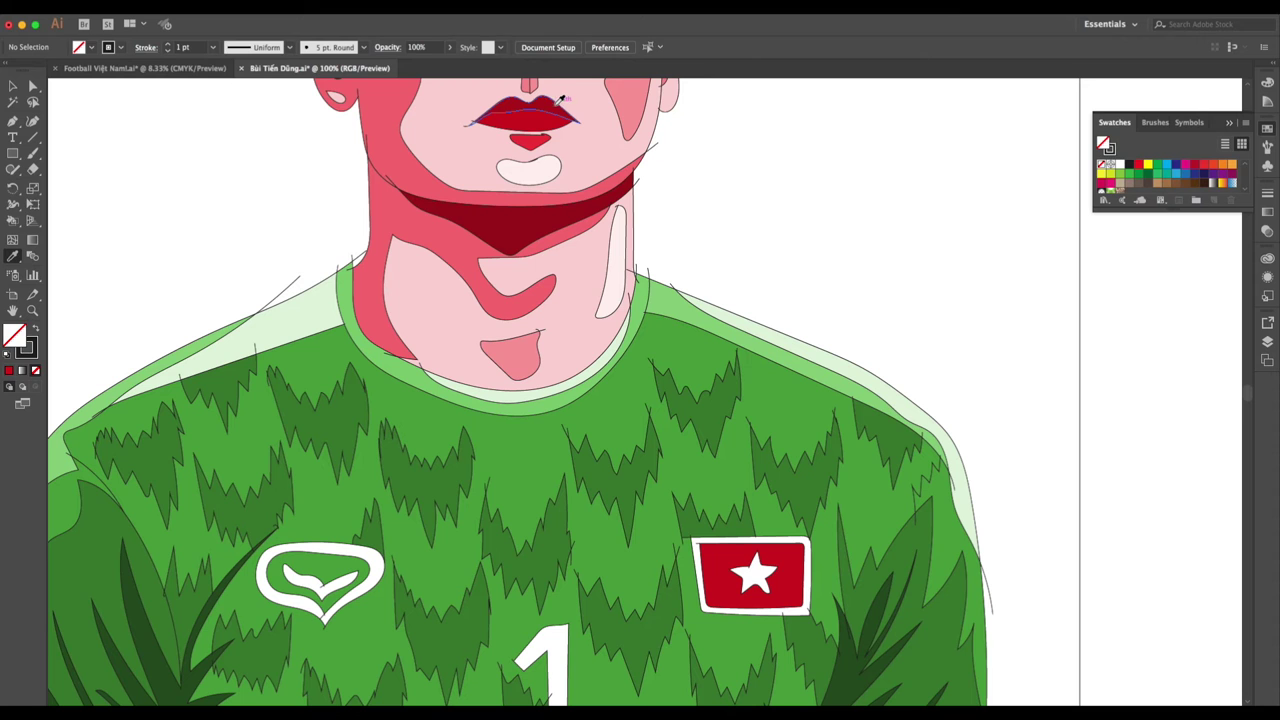
left_click(553, 103)
key("k")
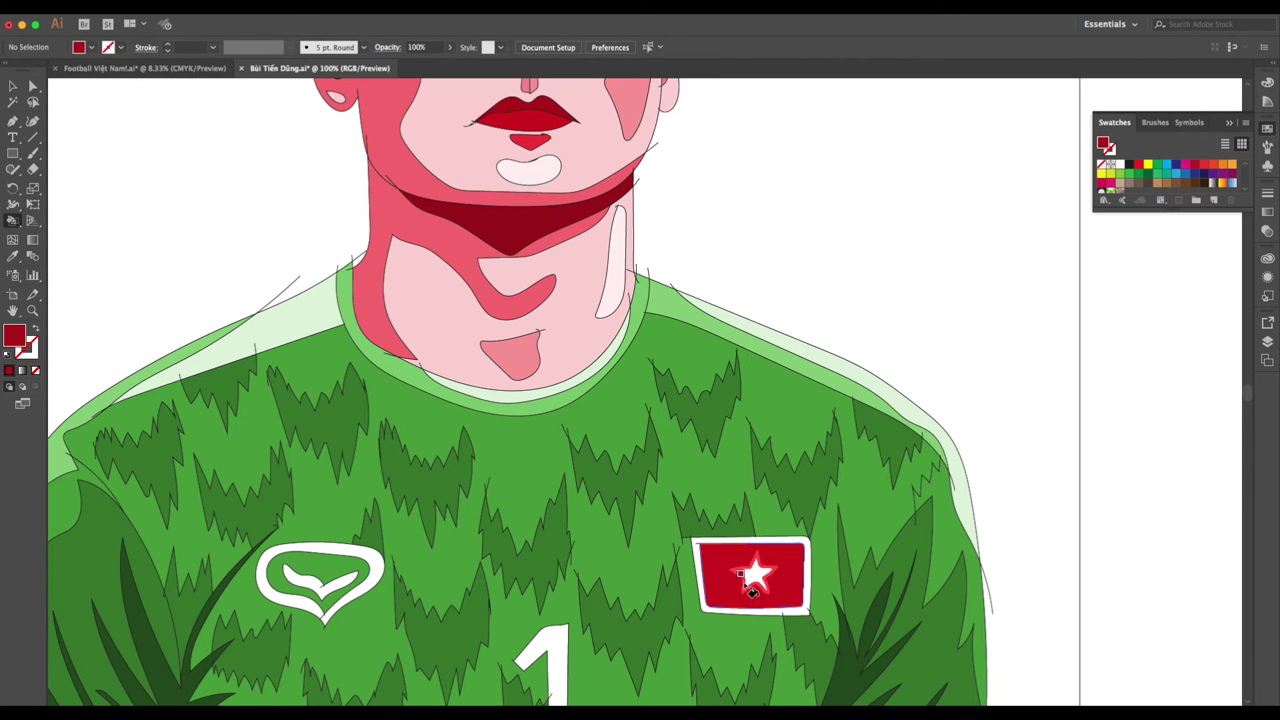
left_click(797, 610)
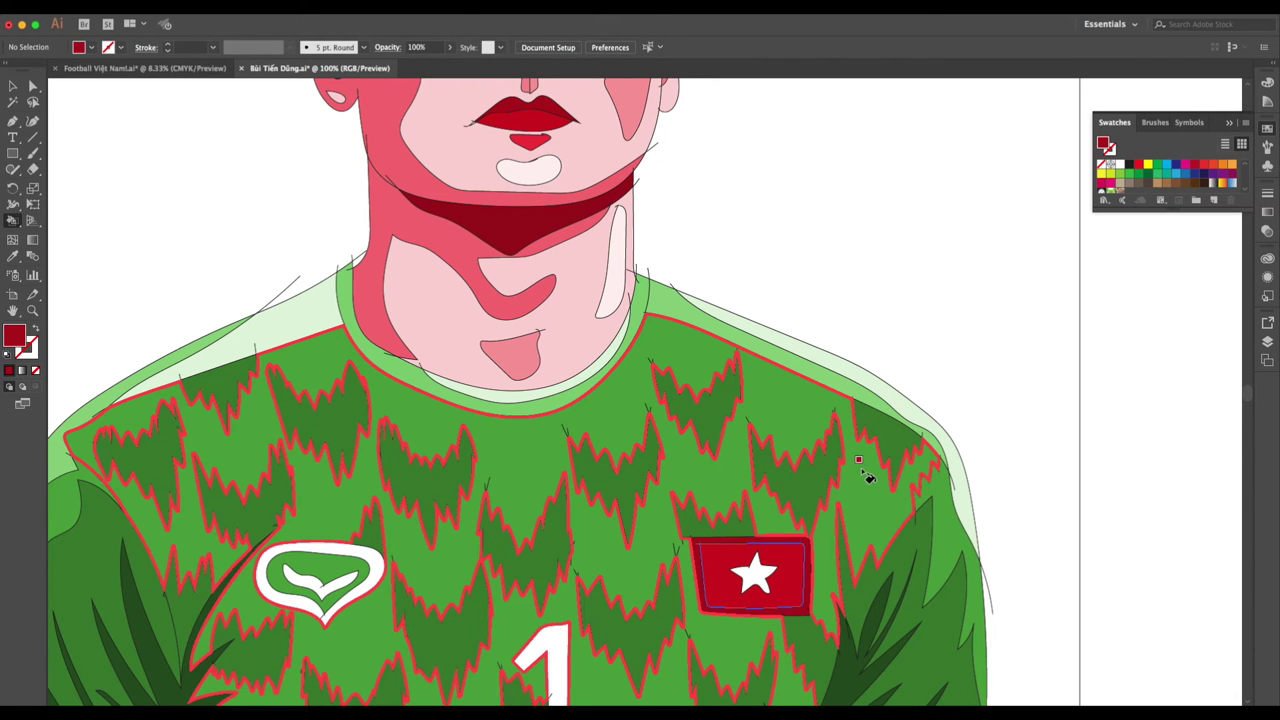
Sample the light pink cheek colour as the fill.
key("i")
scroll(672, 192, "up", 5)
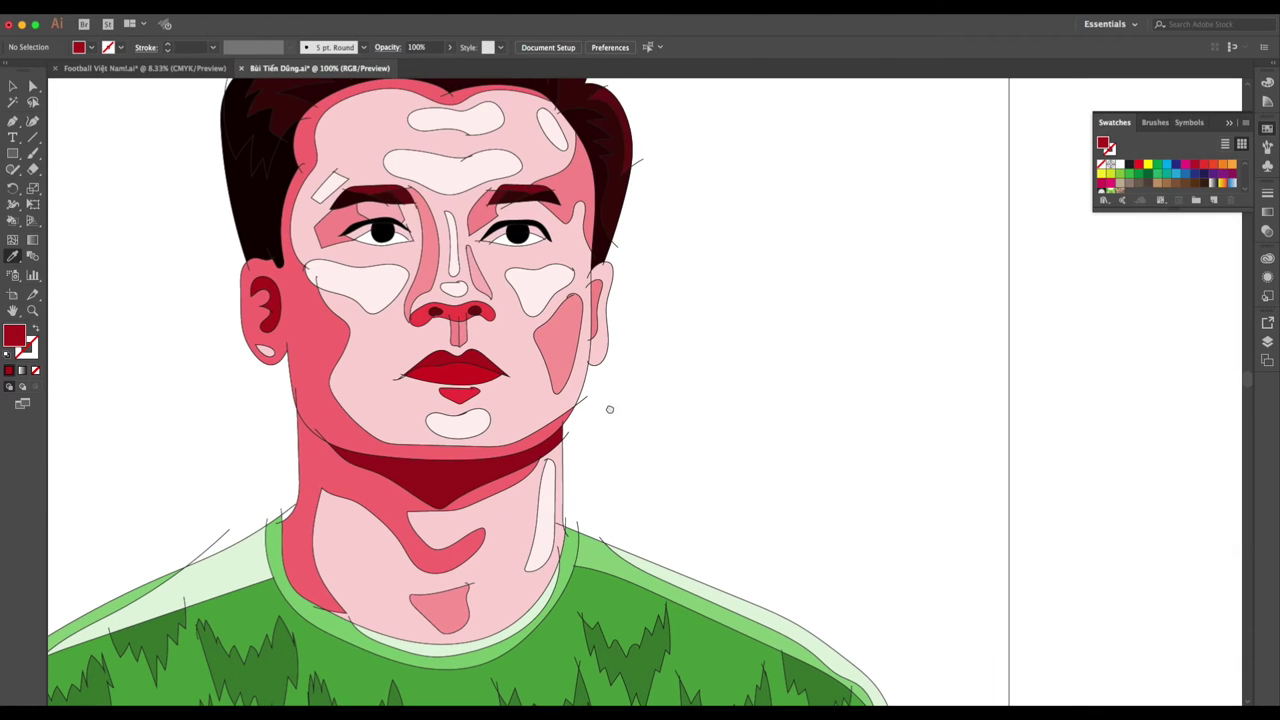
left_click(546, 290)
left_click_drag(649, 494, 649, 294)
key("k")
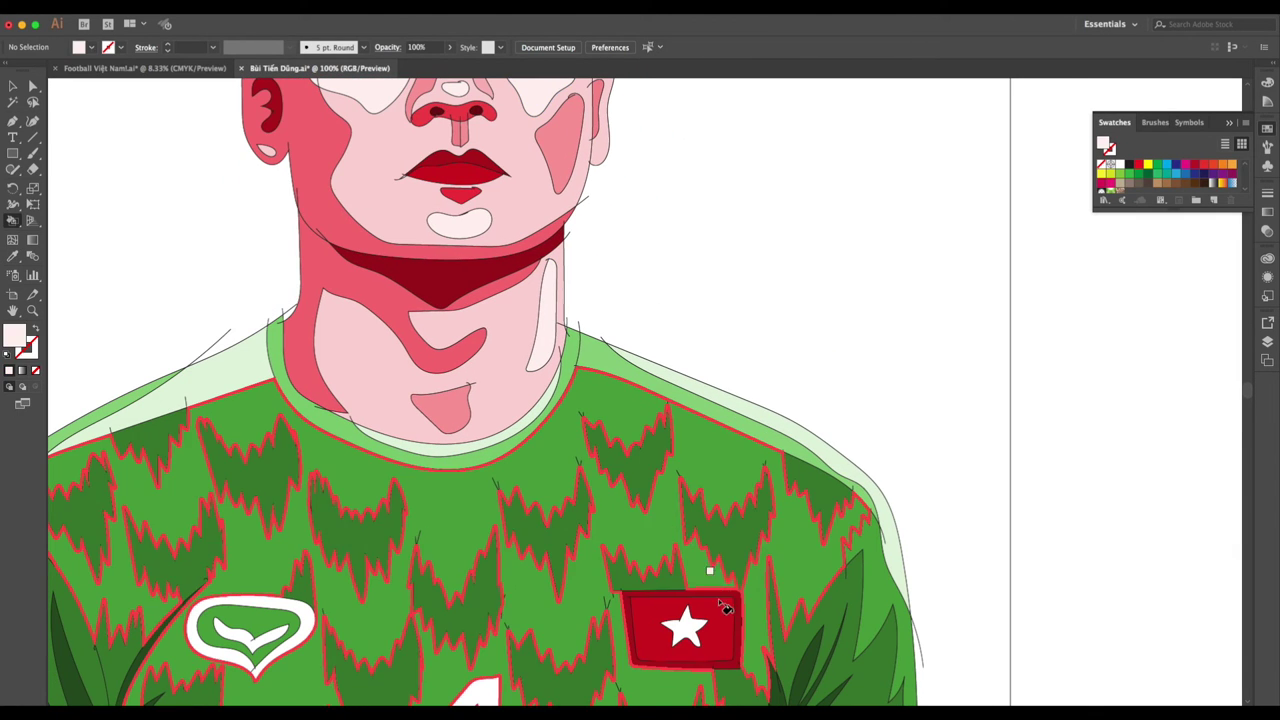
scroll(840, 520, "down", 3)
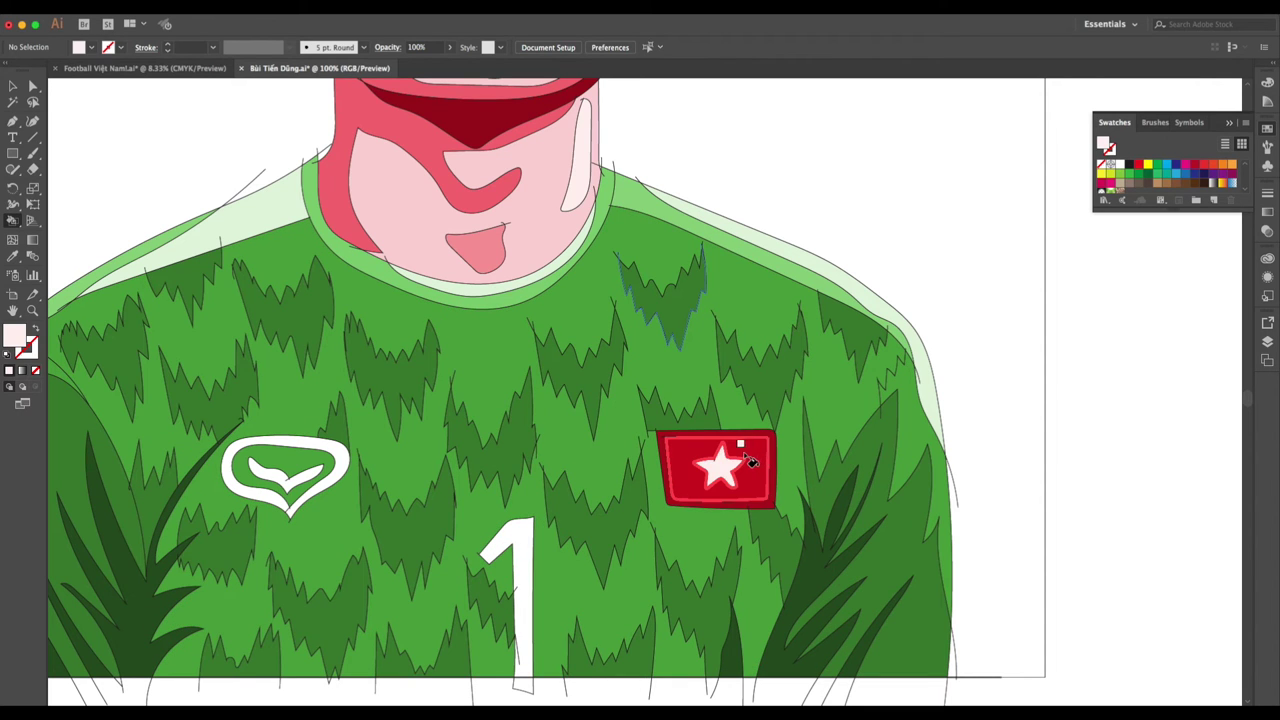
Sample white from the jersey logo and fill the logo's inner chevron white.
key("i")
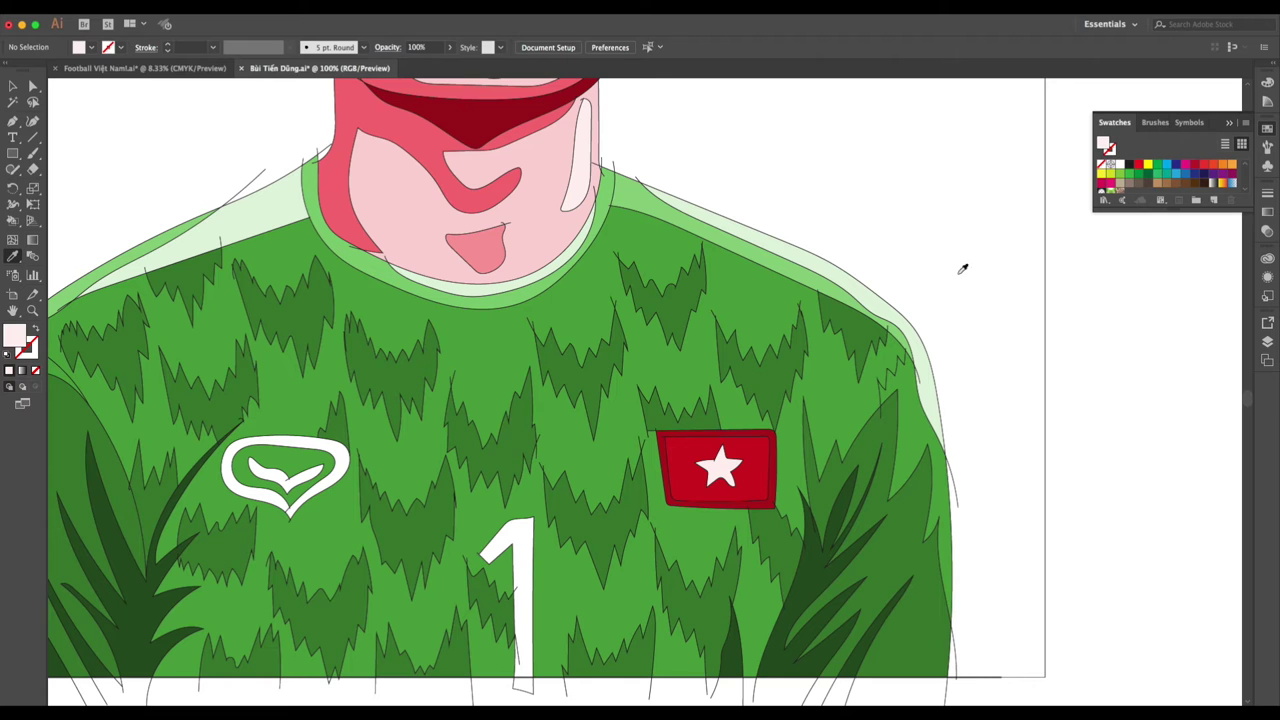
left_click(956, 218)
key("k")
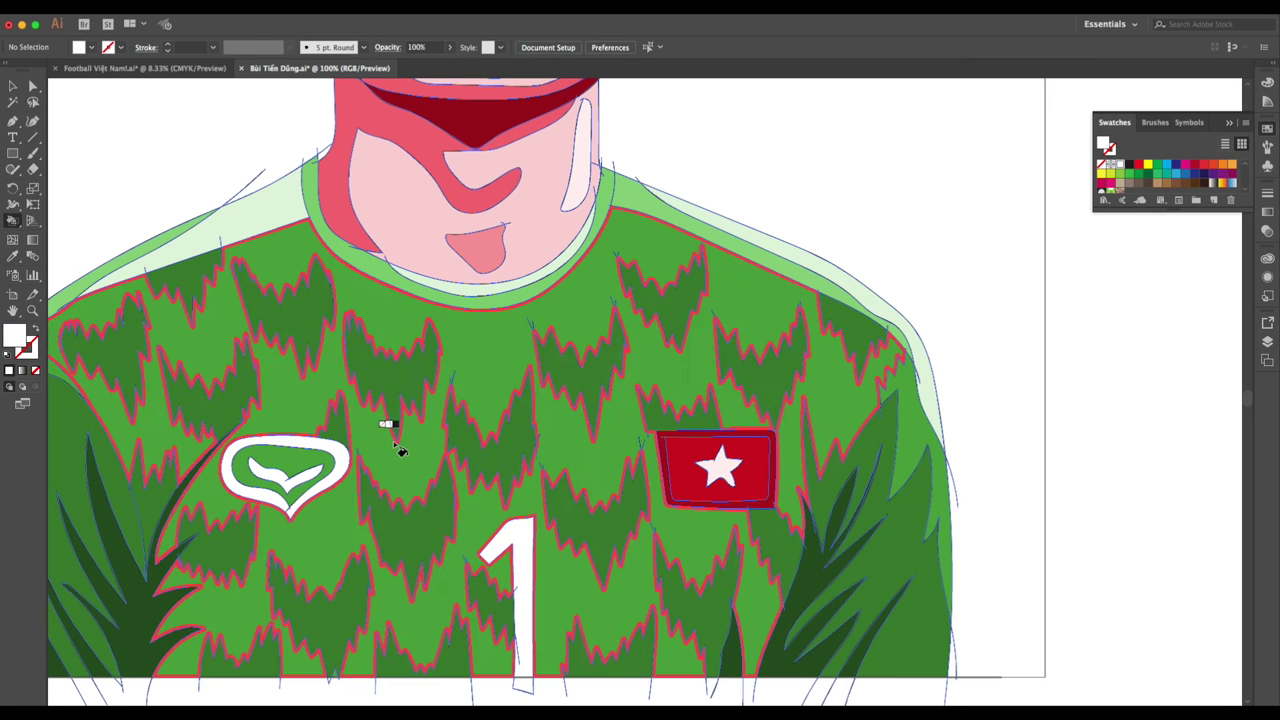
left_click(306, 482)
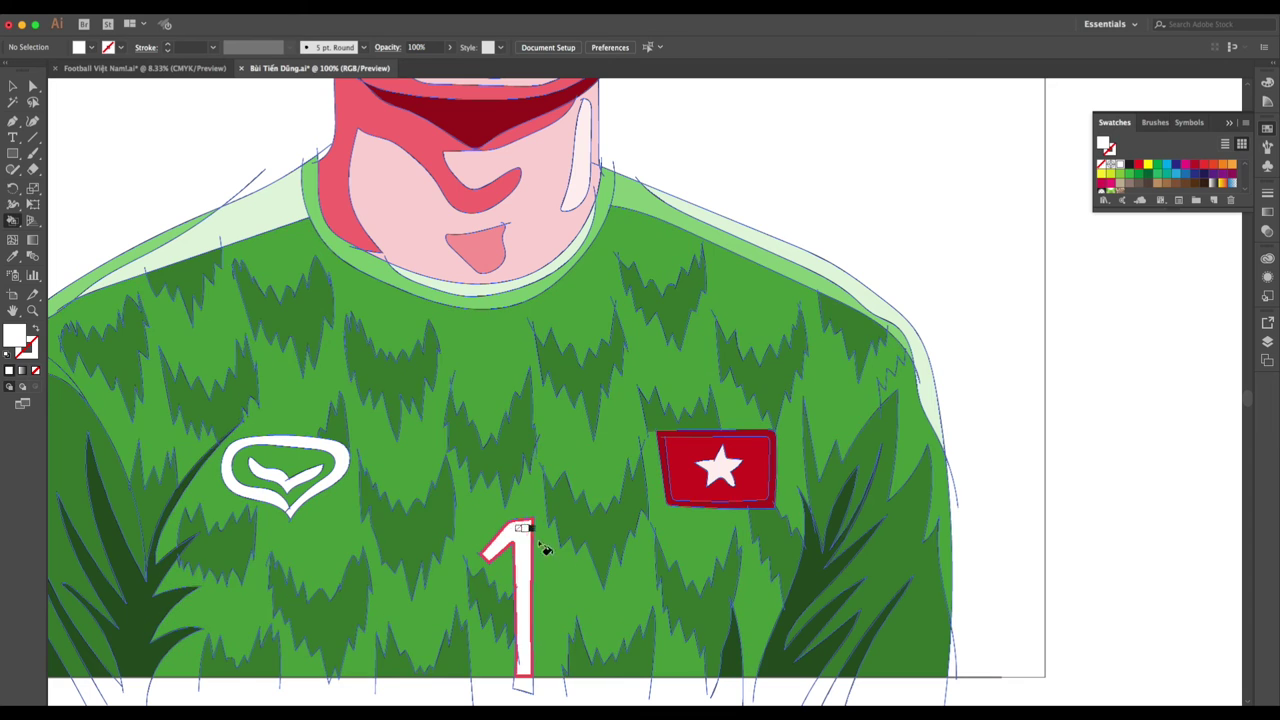
scroll(731, 540, "down", 2)
key("v")
scroll(703, 450, "up", 1)
scroll(703, 447, "down", 1)
scroll(703, 447, "down", 1)
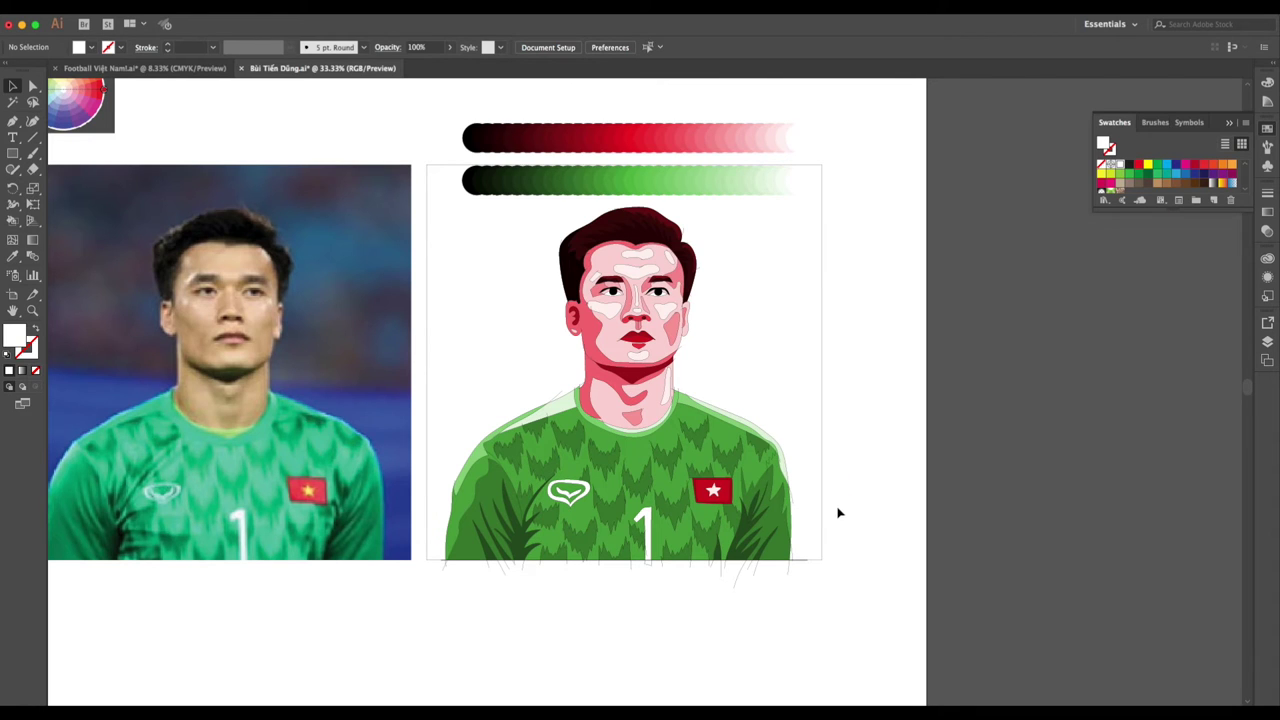
Remove the stroke colour from the portrait's outer frame path.
left_click(800, 493)
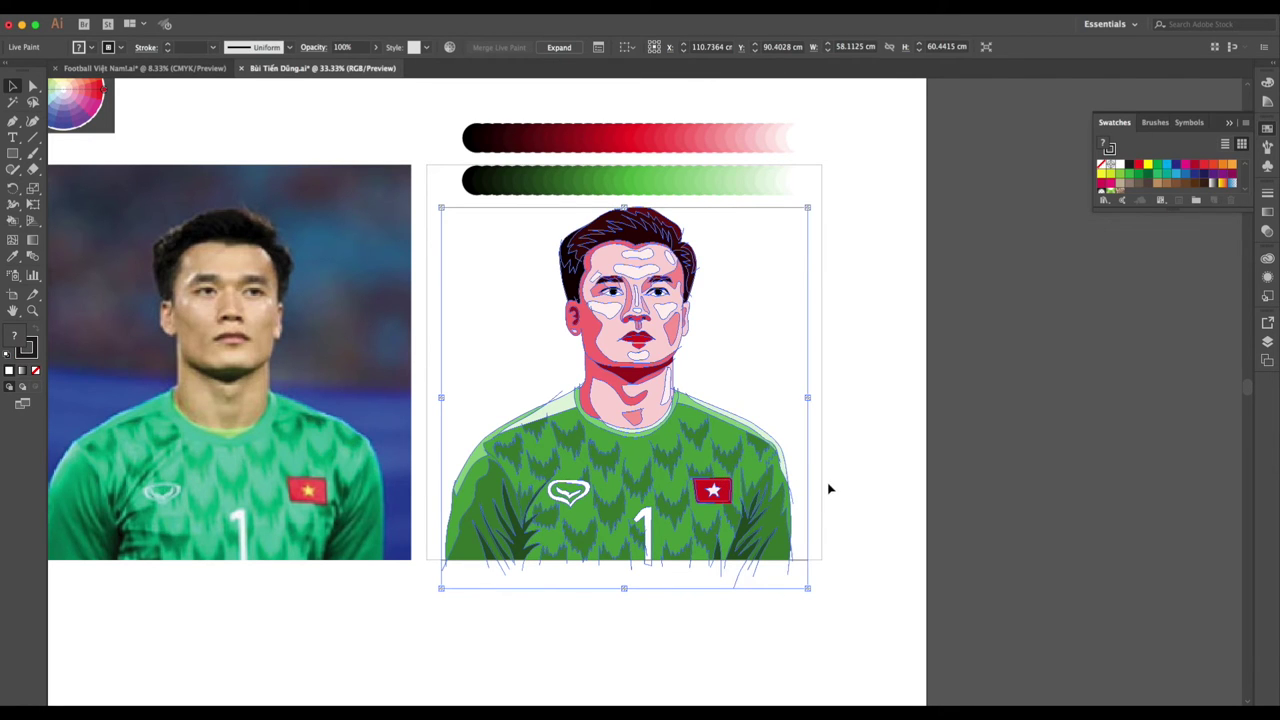
left_click(826, 488)
key("slash")
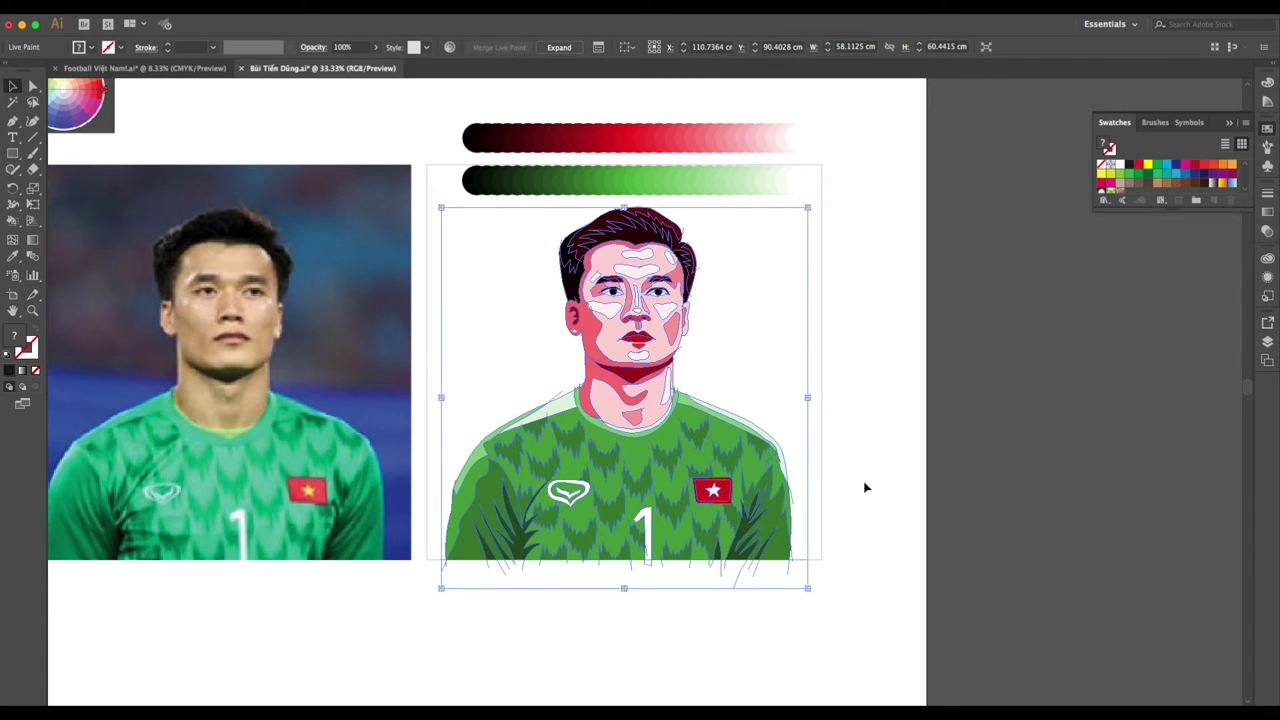
left_click(866, 487)
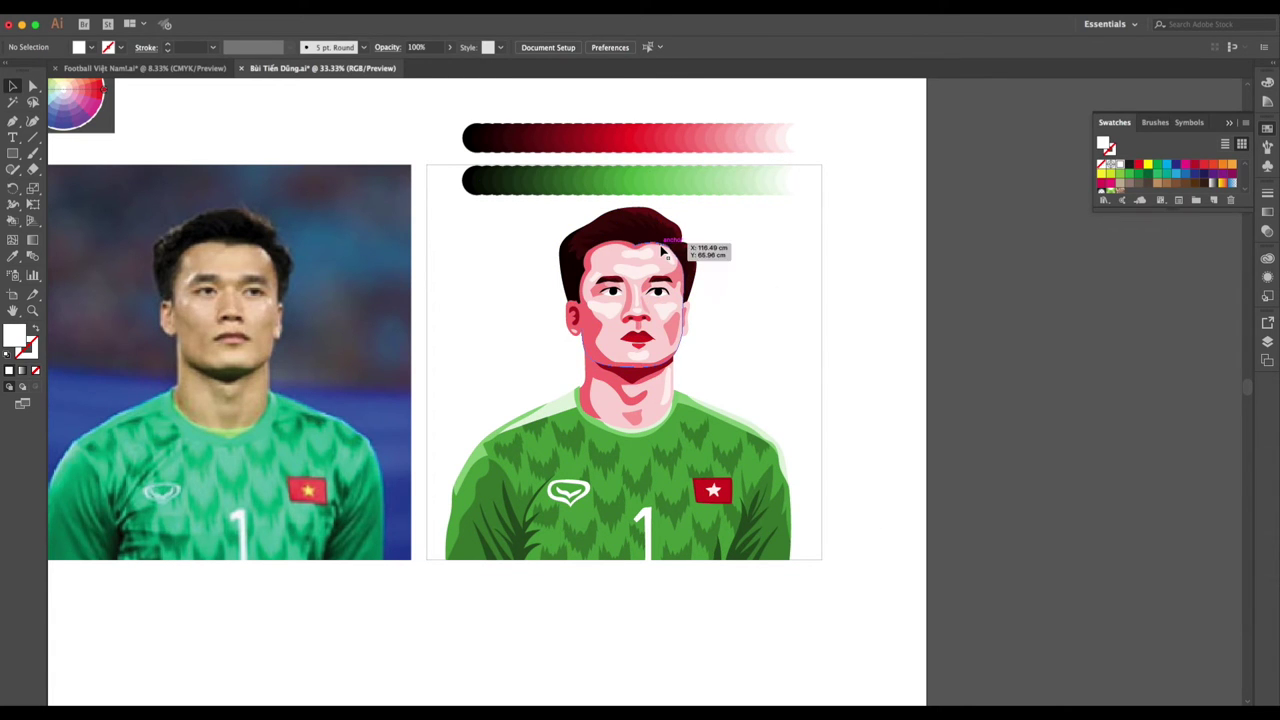
Enter and leave isolation mode on the Live Paint group at the eye.
scroll(663, 251, "up", 1)
scroll(700, 270, "up", 1)
scroll(624, 326, "up", 2)
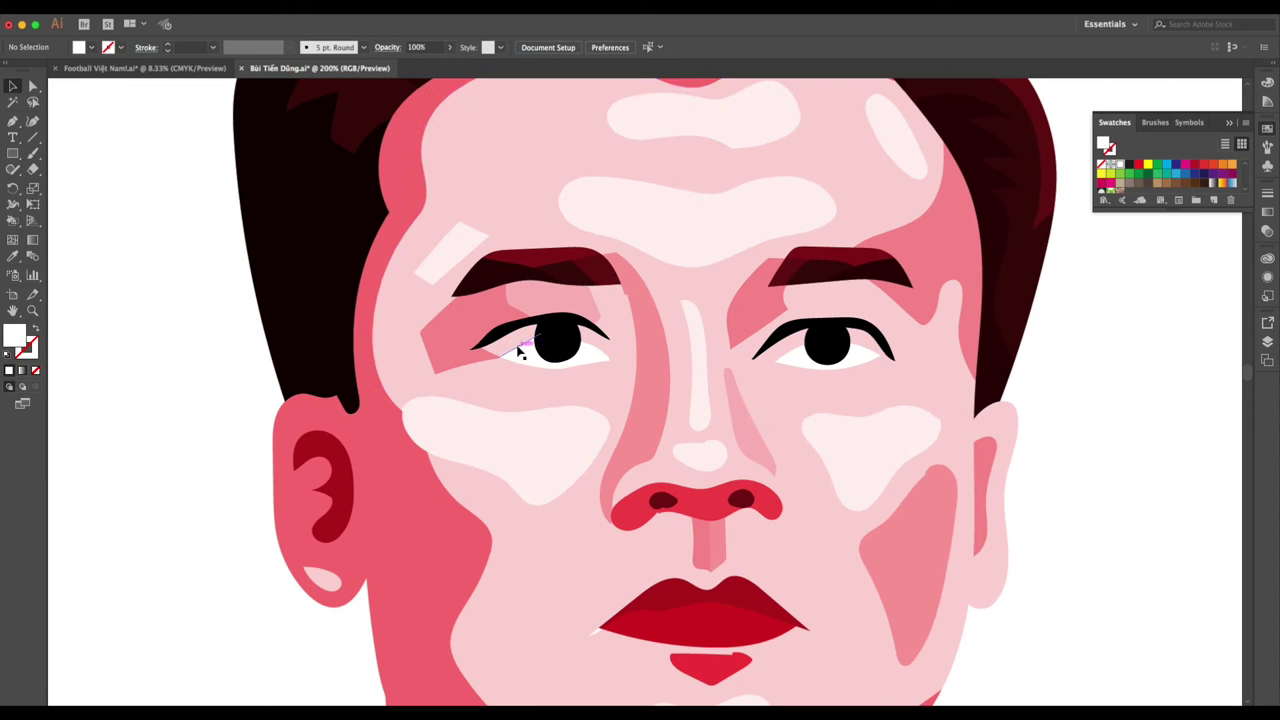
left_click(519, 352)
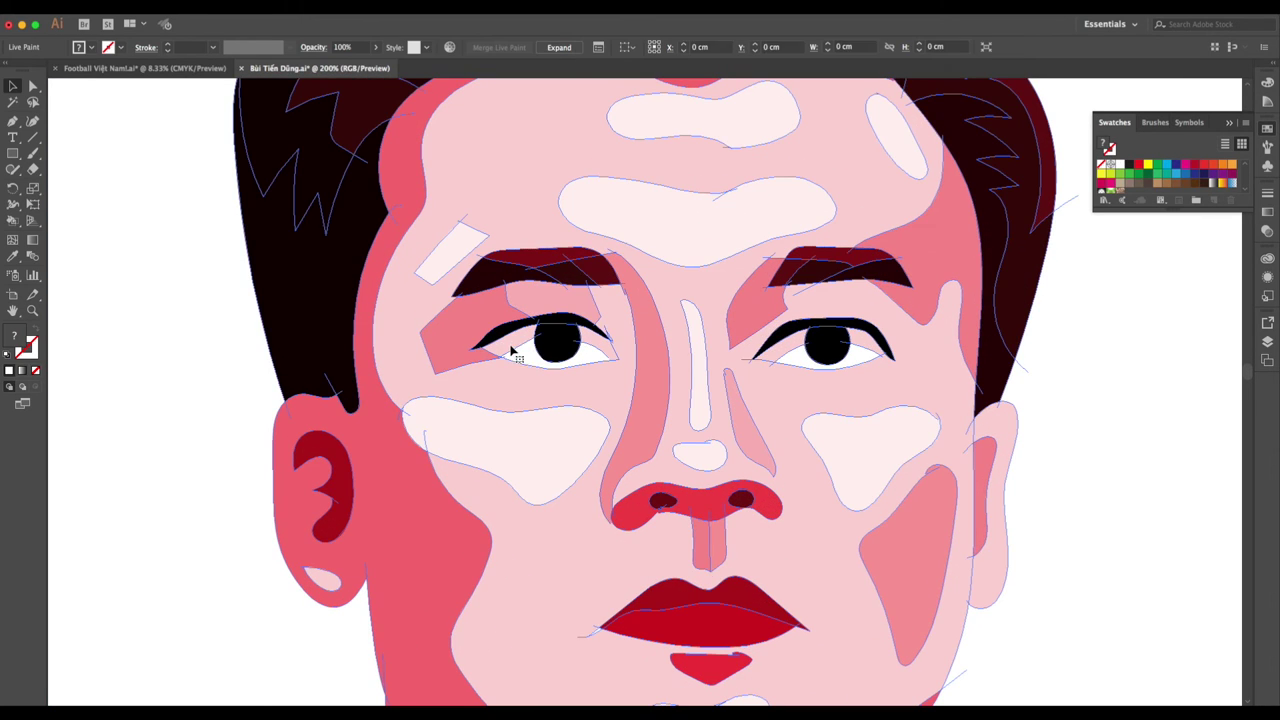
double_click(515, 351)
left_click(530, 355)
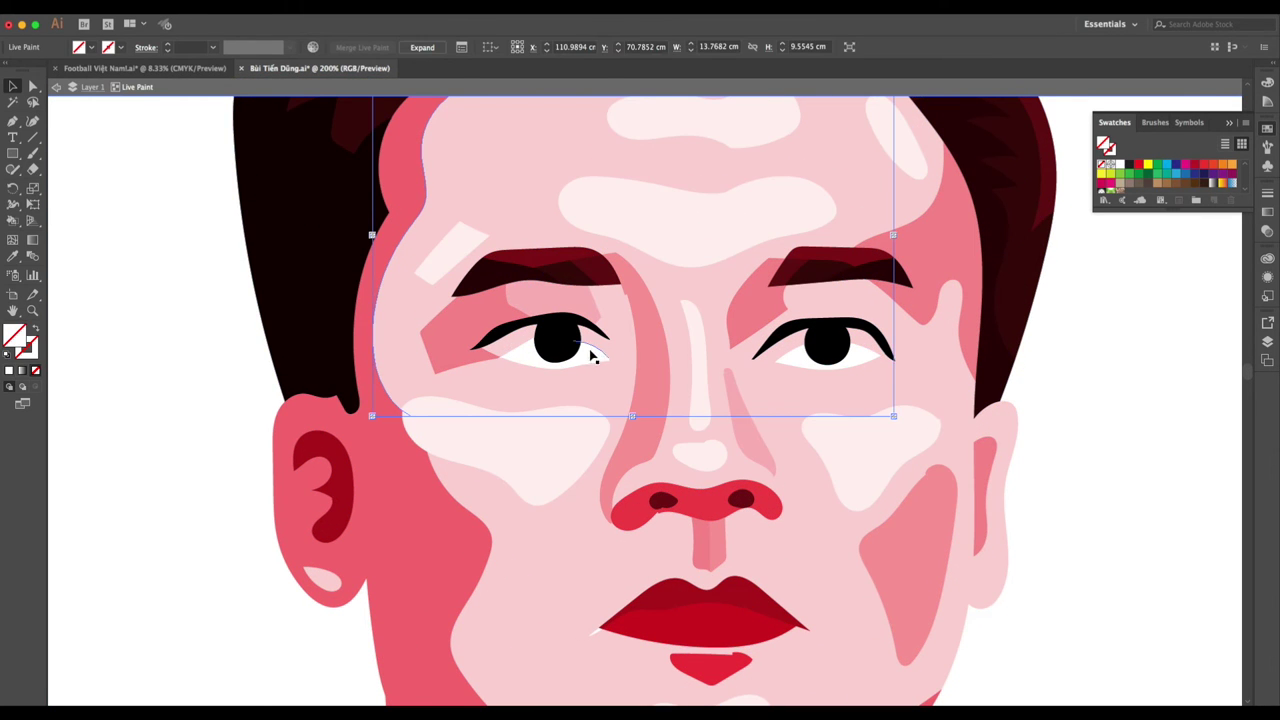
double_click(1103, 413)
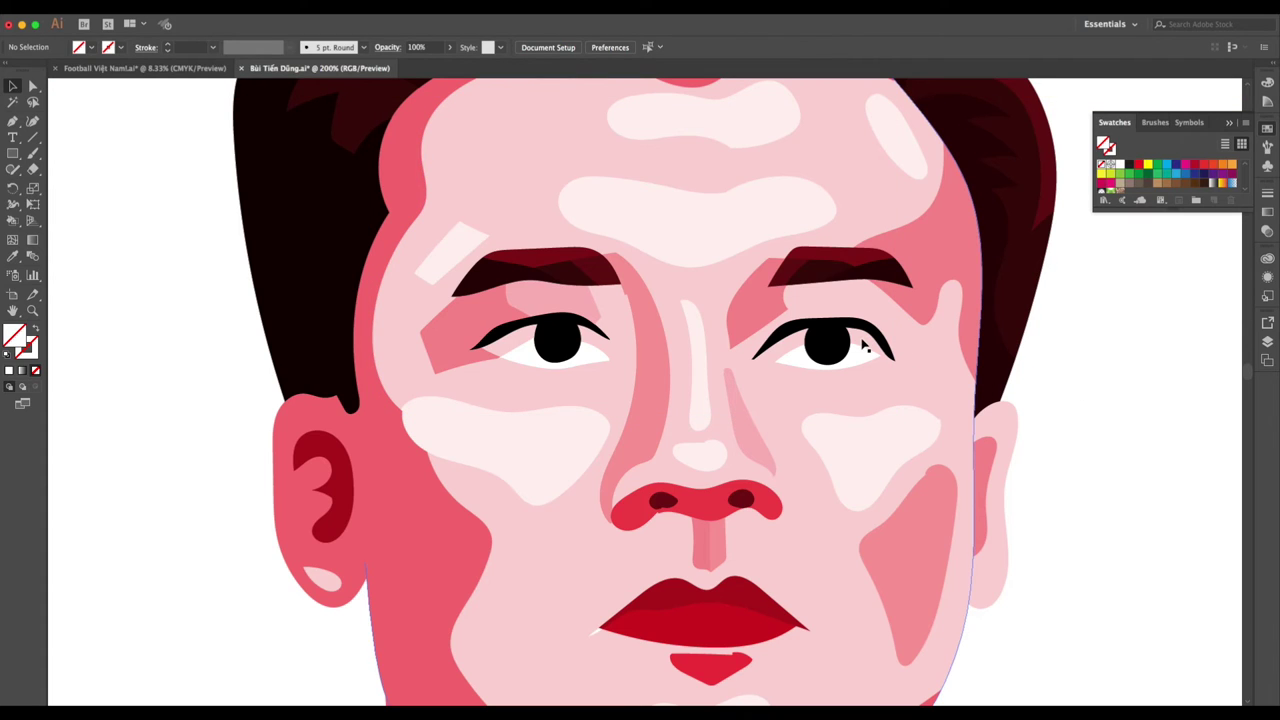
Sample the pale skin pink from the cheek as the current fill colour.
key("i")
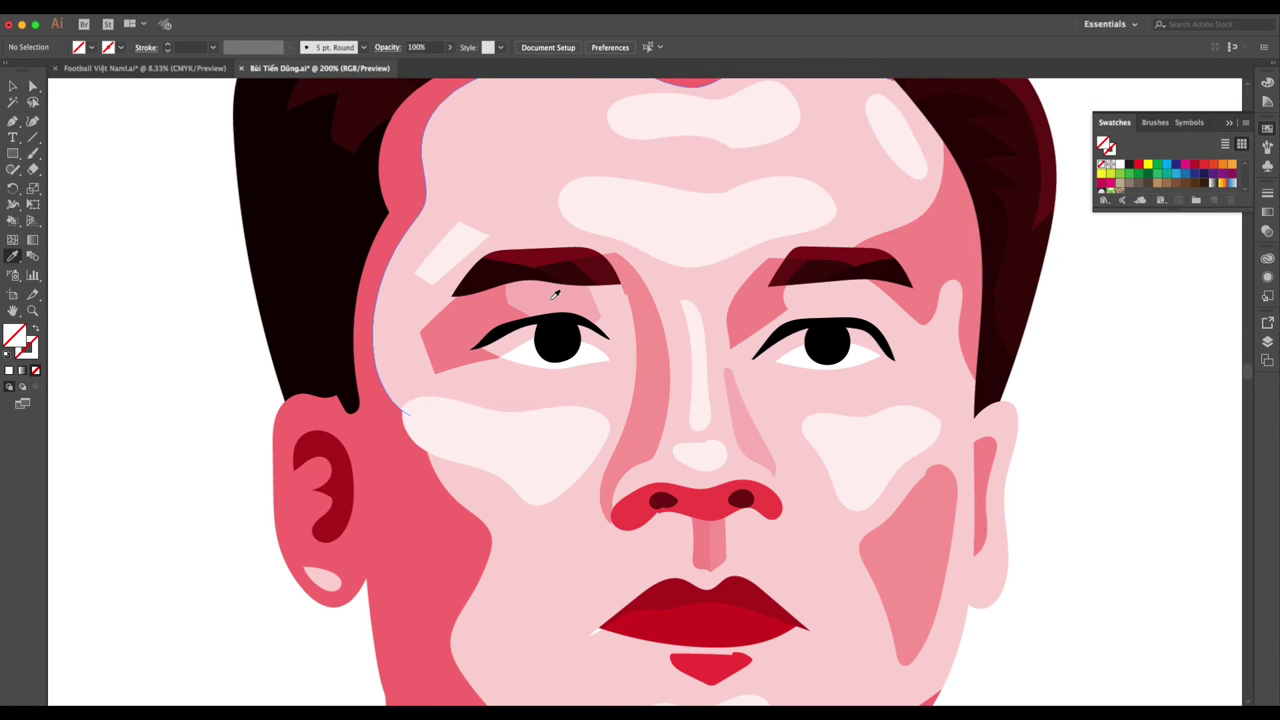
left_click(556, 292)
key("l")
key("k")
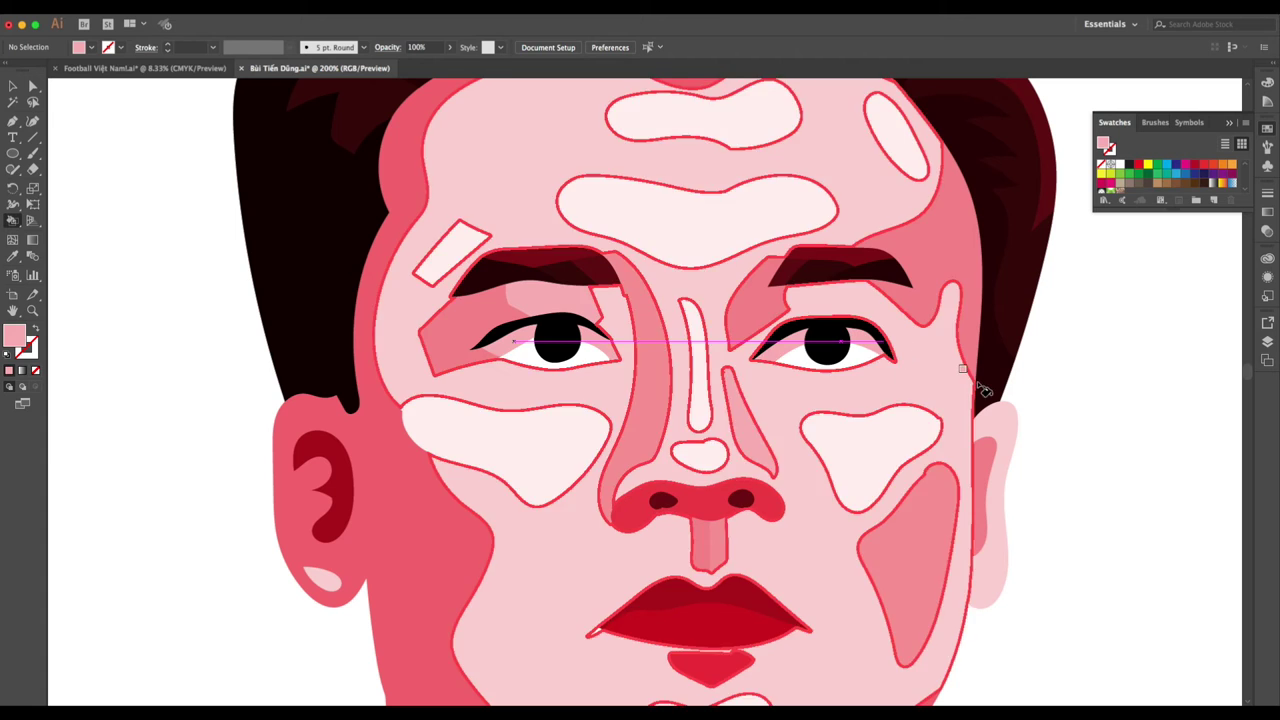
key("v")
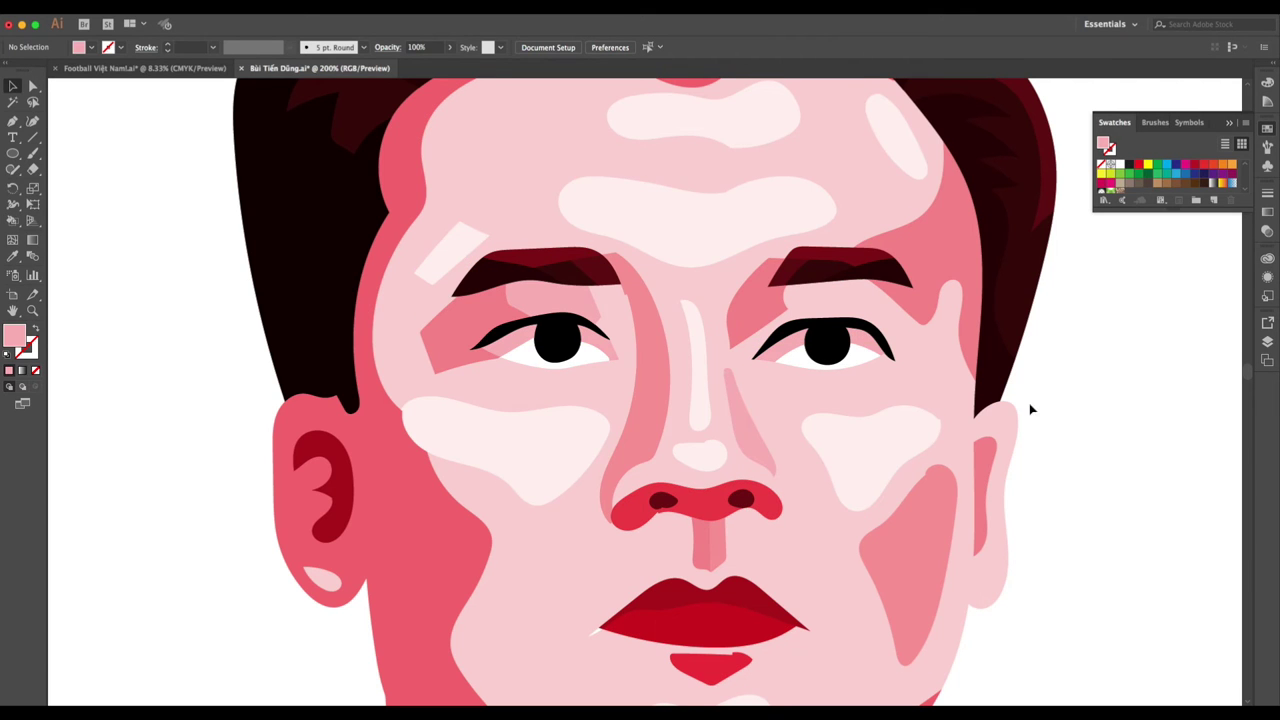
scroll(818, 470, "down", 2, "alt")
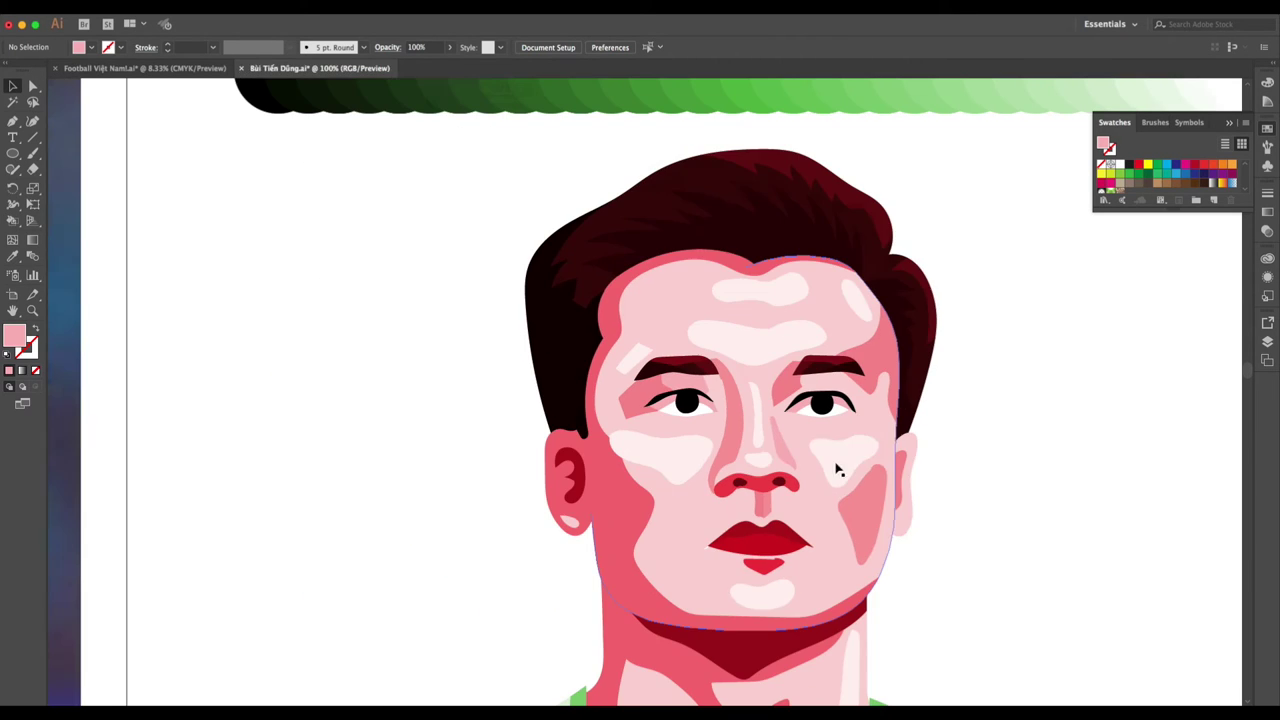
Draw a pale highlight shape along the left earlobe with the Pen tool.
scroll(587, 478, "up", 1, "alt")
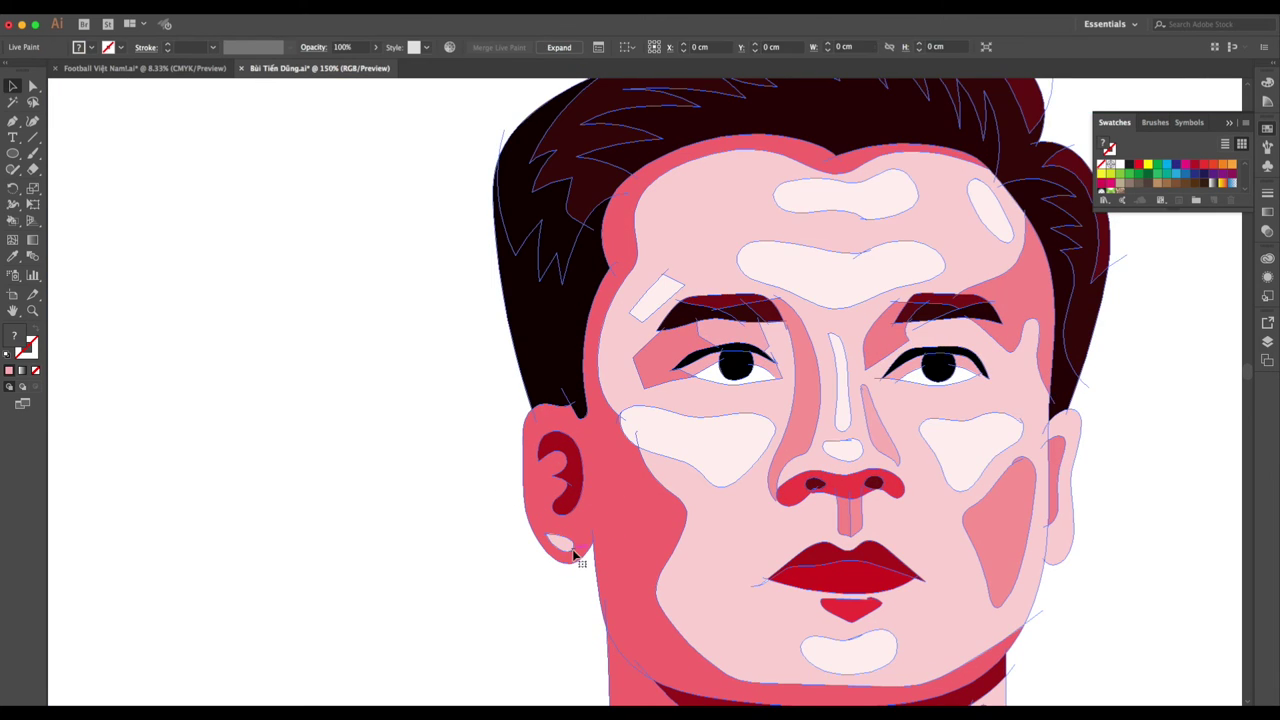
key("i")
key("p")
left_click_drag(566, 540, 531, 500)
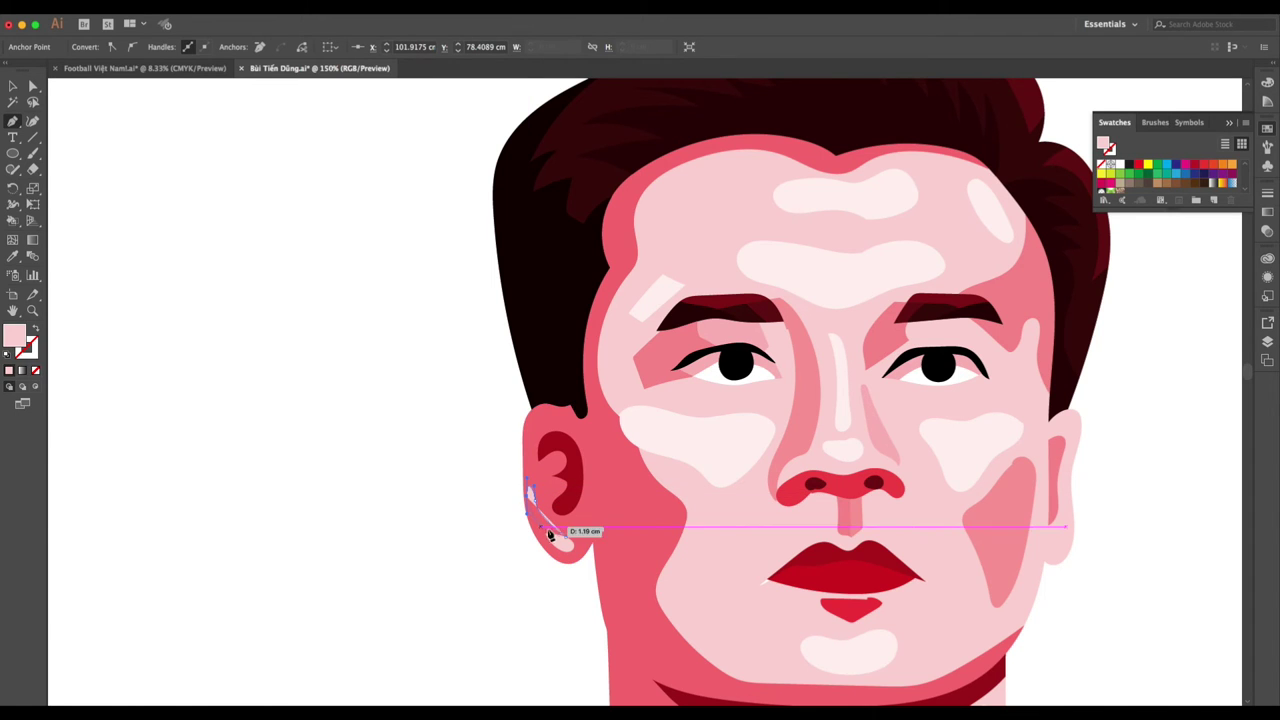
left_click_drag(563, 540, 553, 538)
key("v")
left_click(1097, 552)
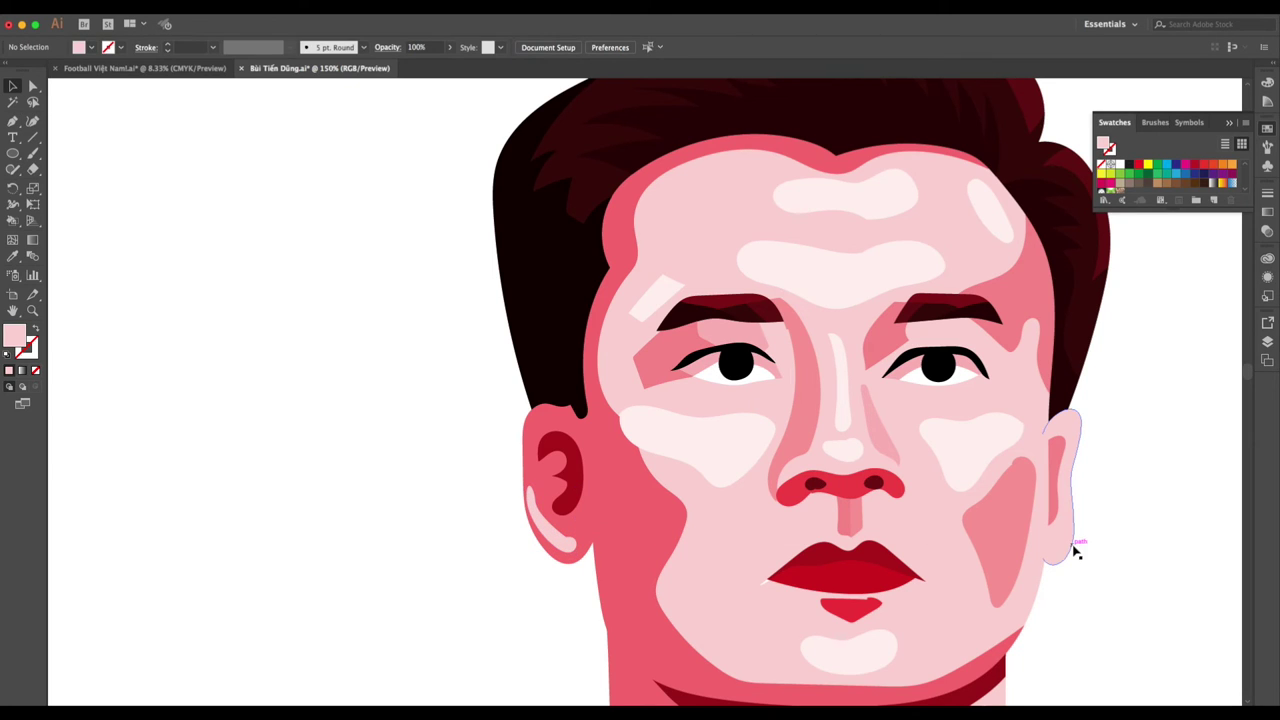
Draw a shading shape under the right ear with the Pen tool.
key("p")
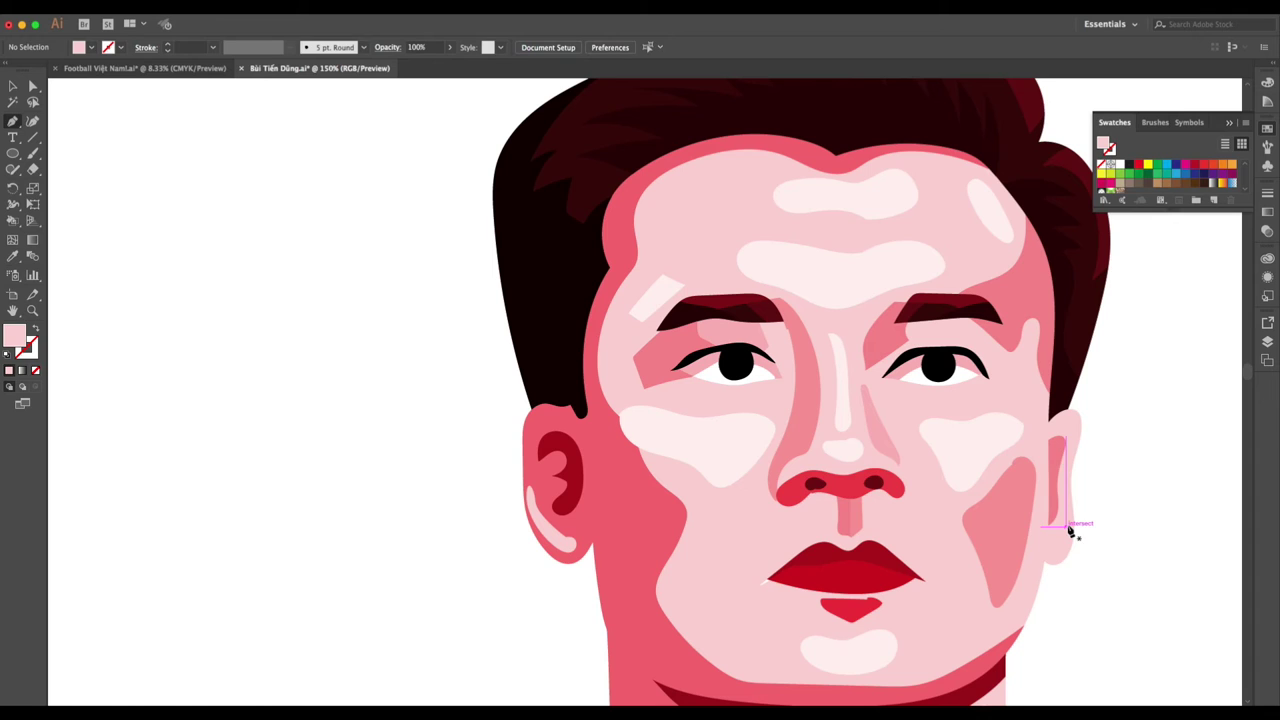
left_click(1069, 523)
left_click_drag(1055, 547, 1040, 548)
left_click(1052, 557)
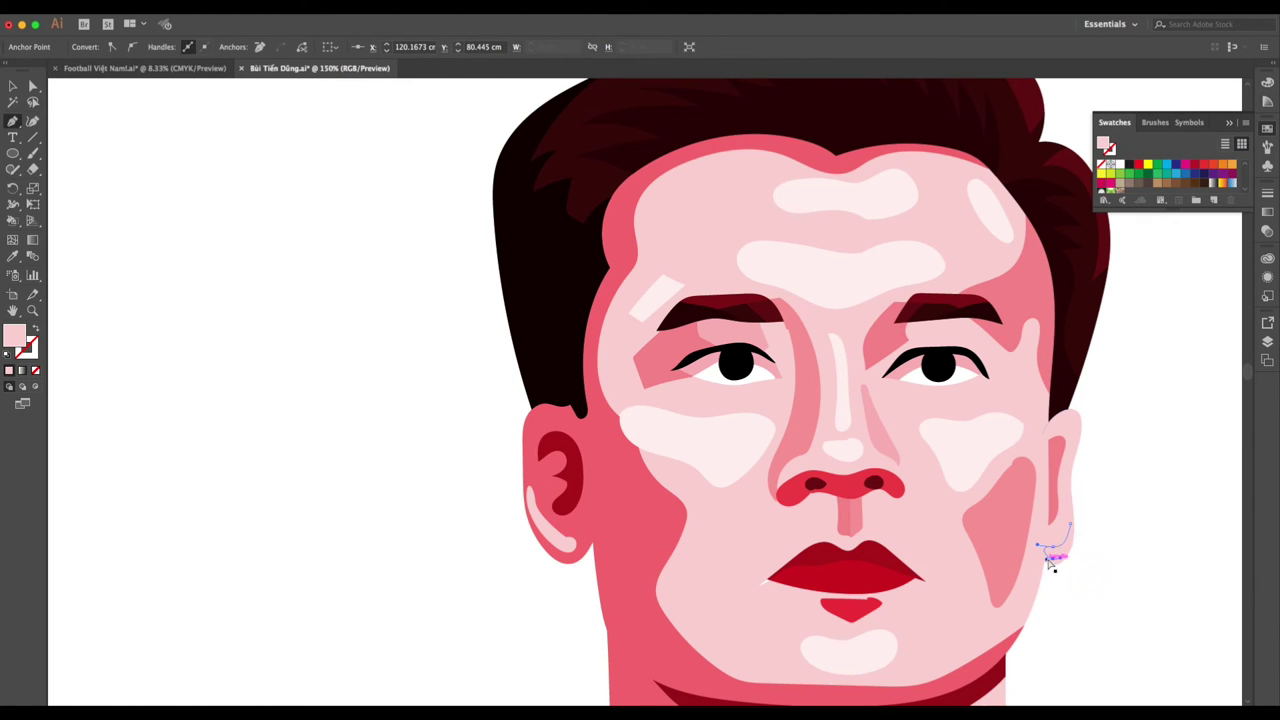
key("Escape")
left_click(1046, 557)
mouse_move(1049, 560)
left_mouse_down()
mouse_move(1072, 533)
mouse_move(1062, 488)
left_mouse_up()
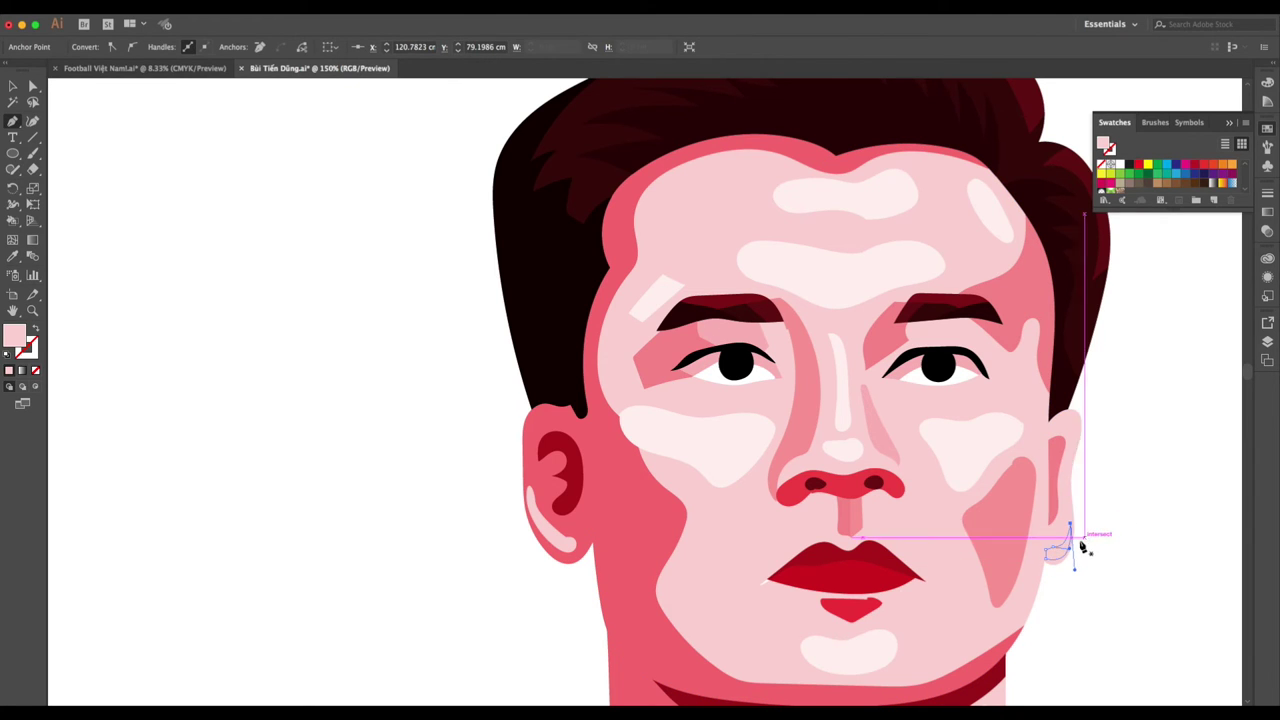
Fill the new ear shape with medium skin pink and clear the selection.
key("i")
left_click(1060, 470)
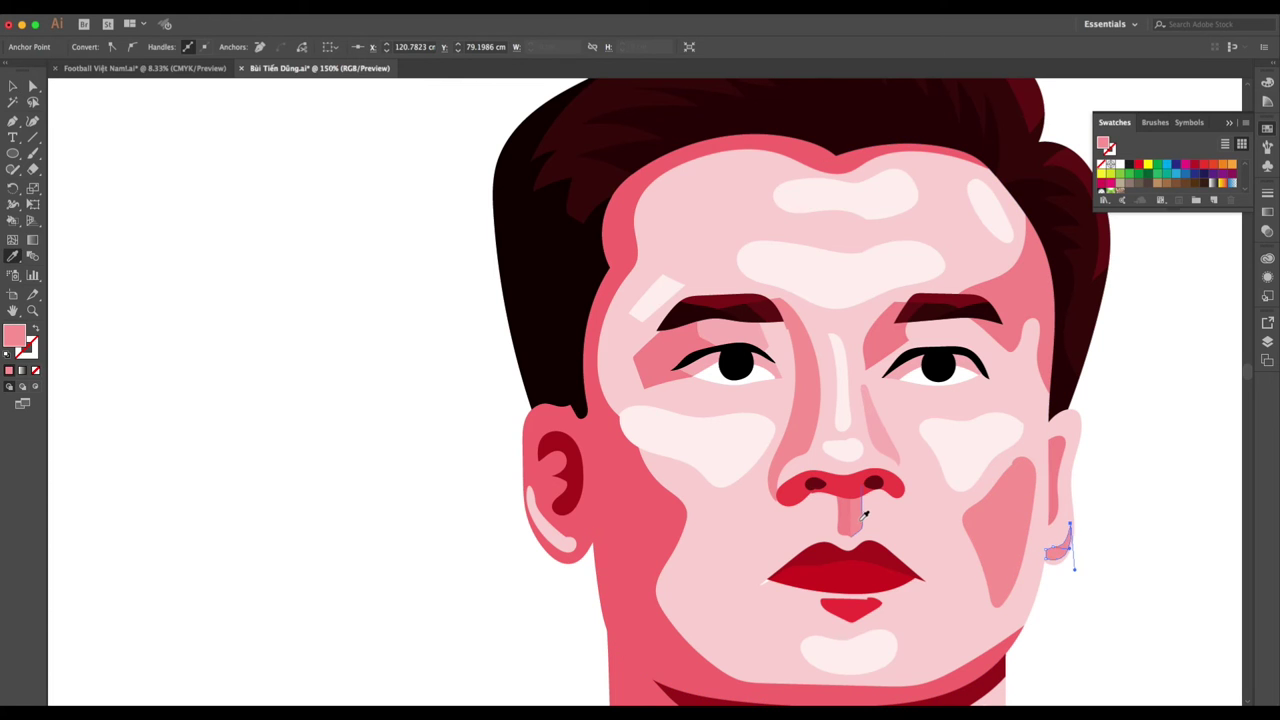
left_click(886, 443)
key("v")
left_click(1157, 543)
scroll(1159, 537, "down", 1)
left_click_drag(1159, 537, 1084, 510)
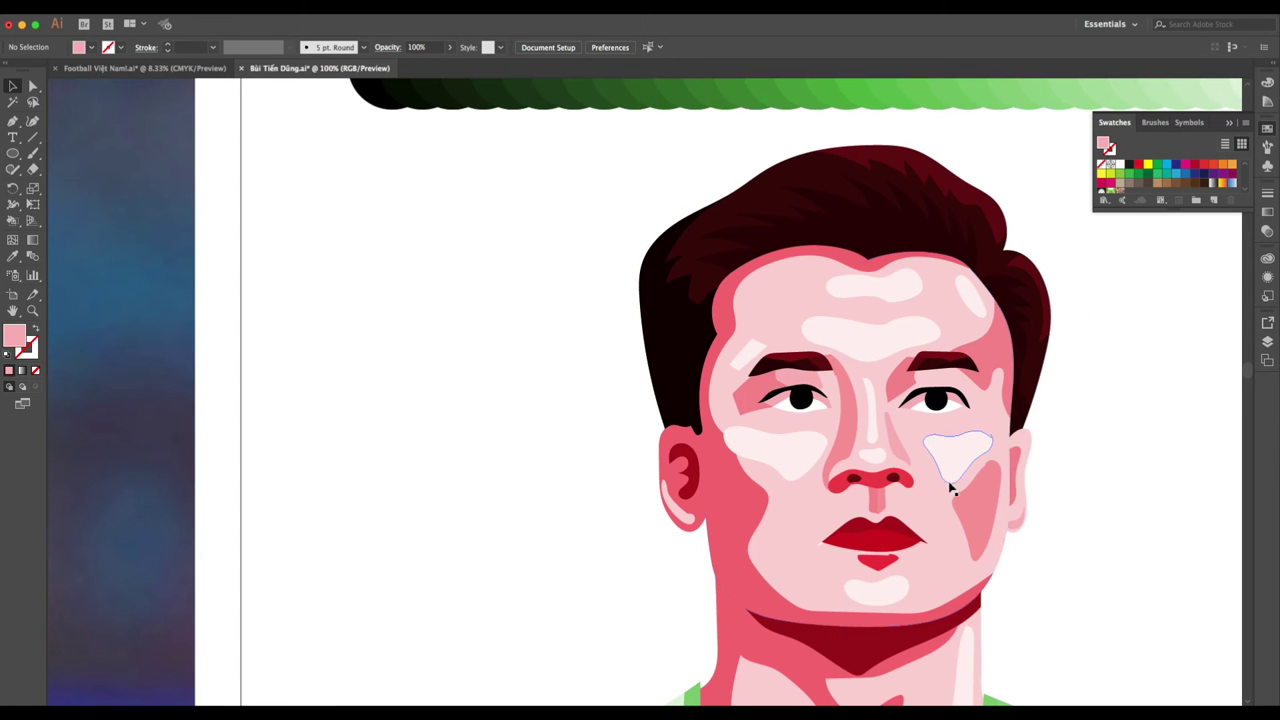
Select the Live Paint portrait and expand it into regular shapes.
left_click(856, 418)
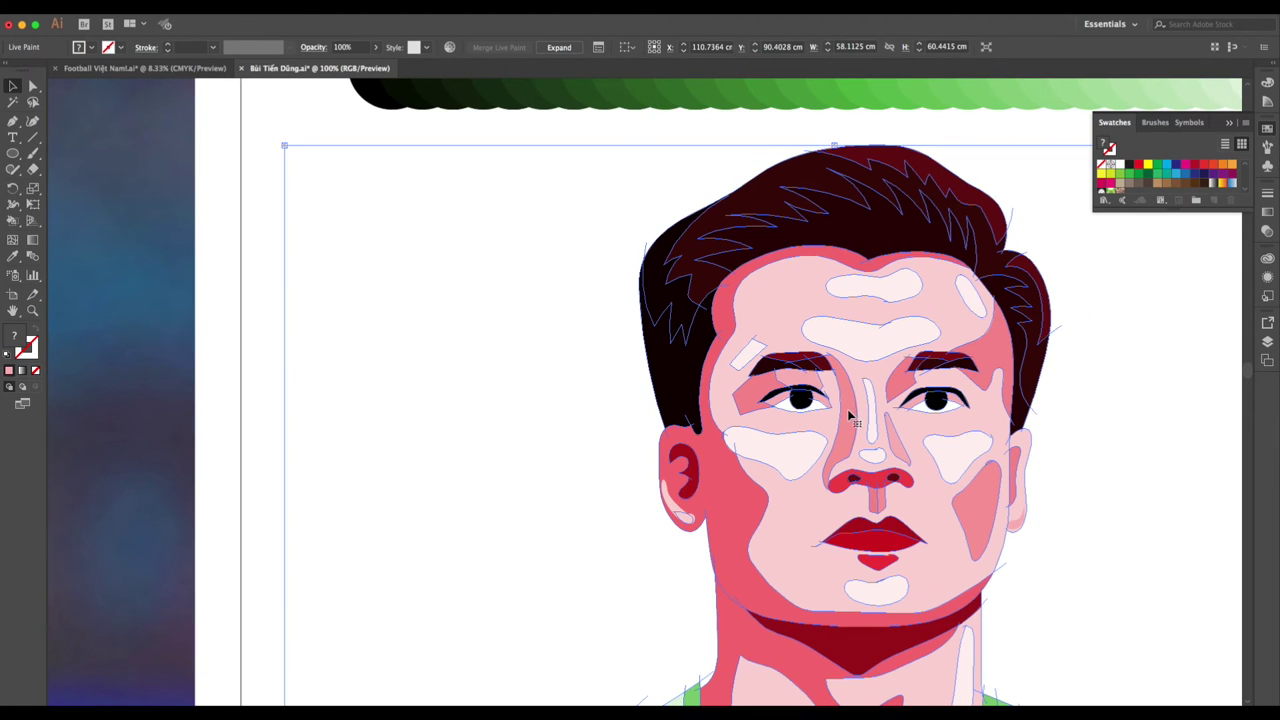
scroll(865, 420, "down", 2)
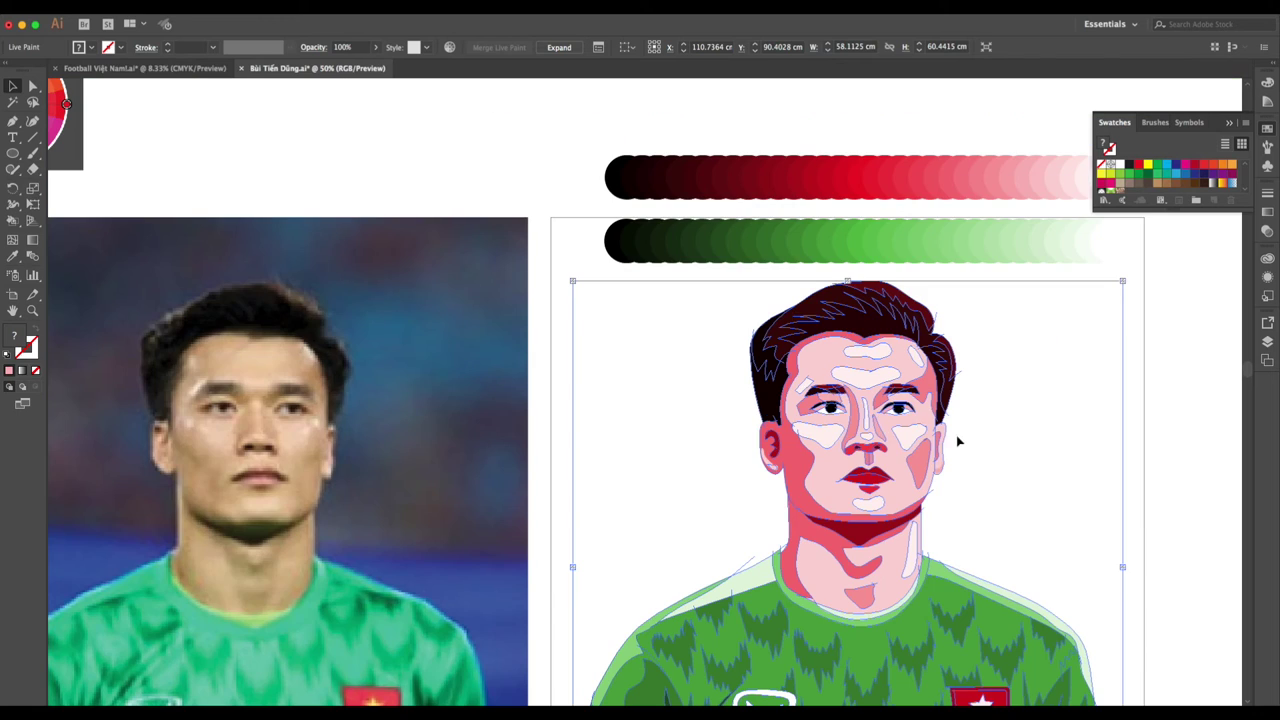
left_click_drag(1068, 503, 1051, 420)
scroll(1051, 429, "down", 1)
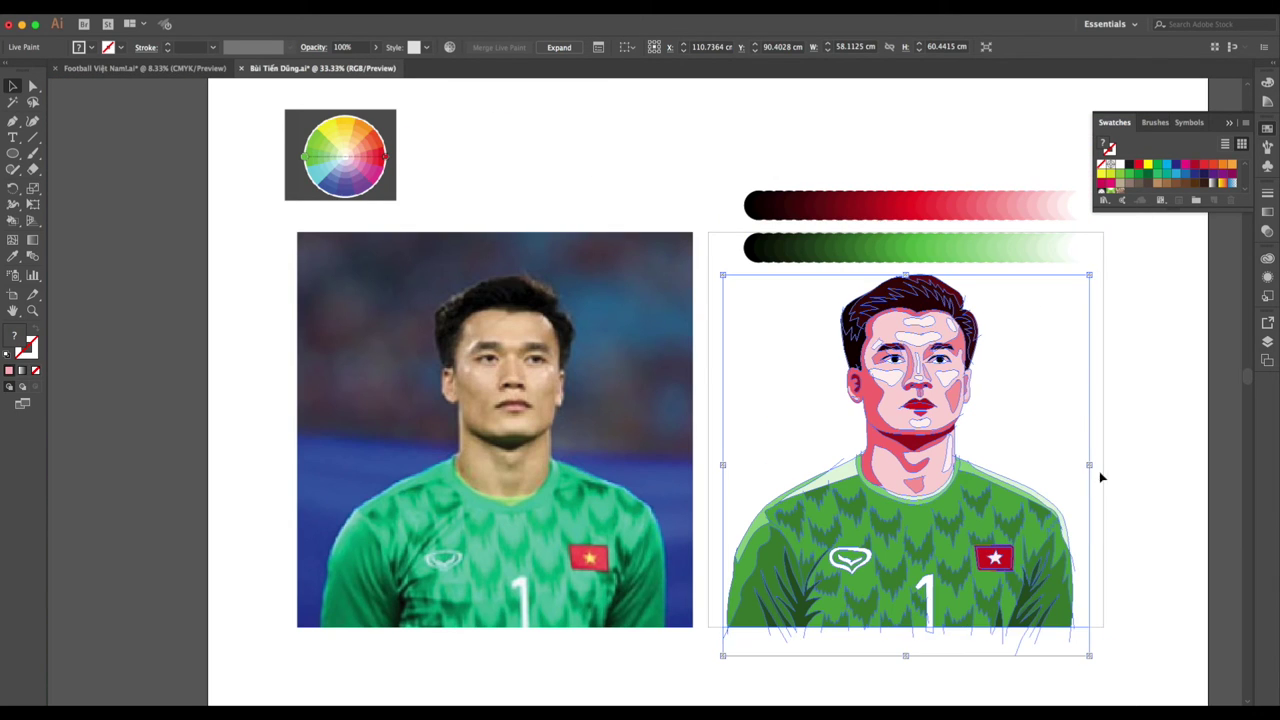
right_click(883, 481)
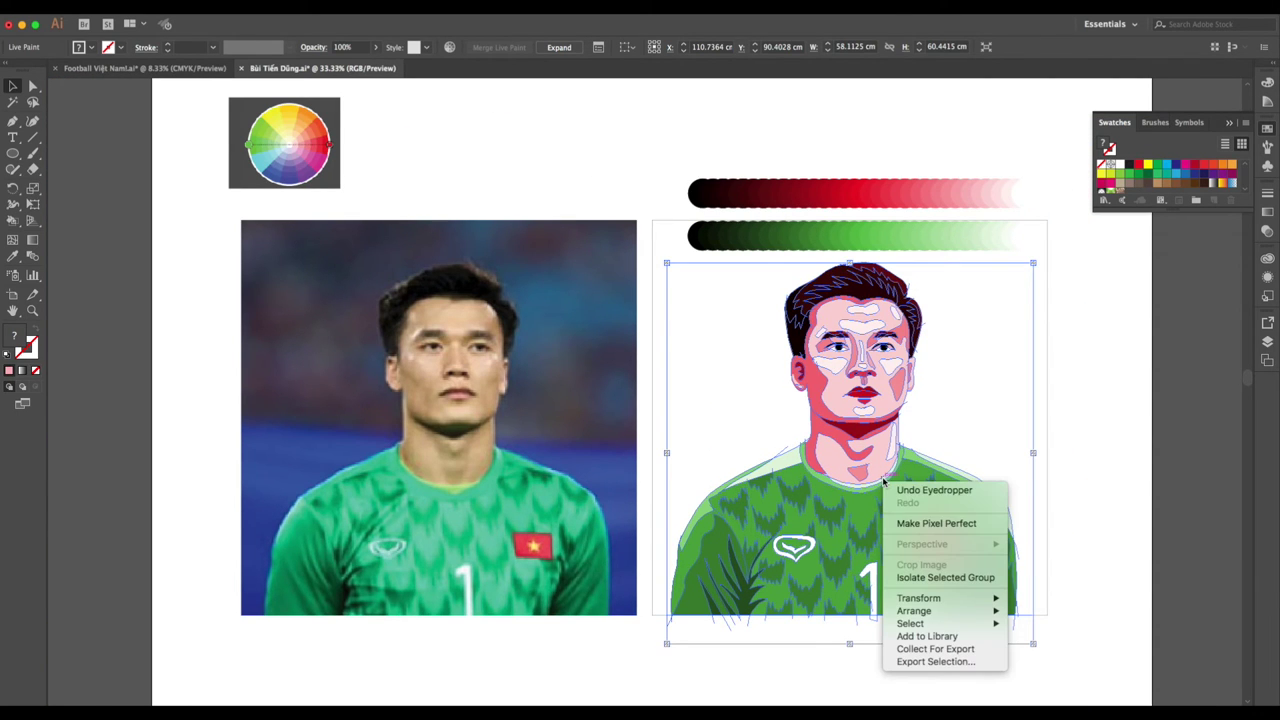
left_click(1091, 355)
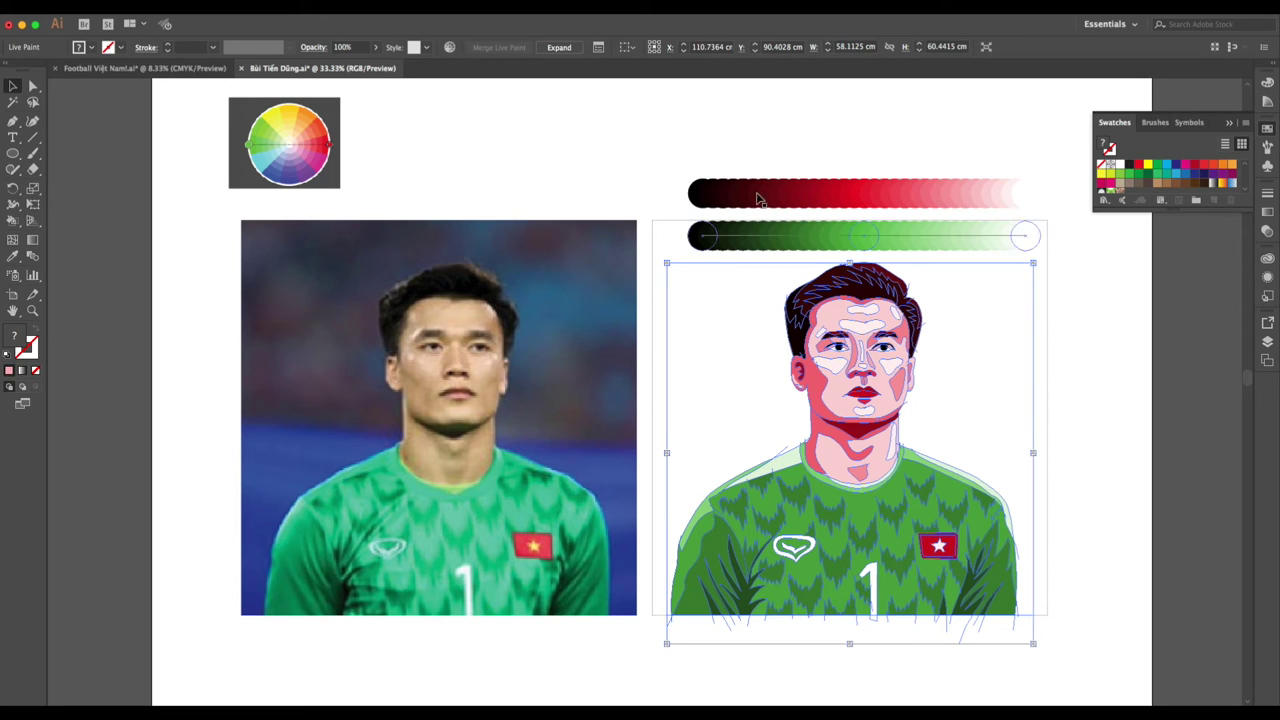
left_click(559, 48)
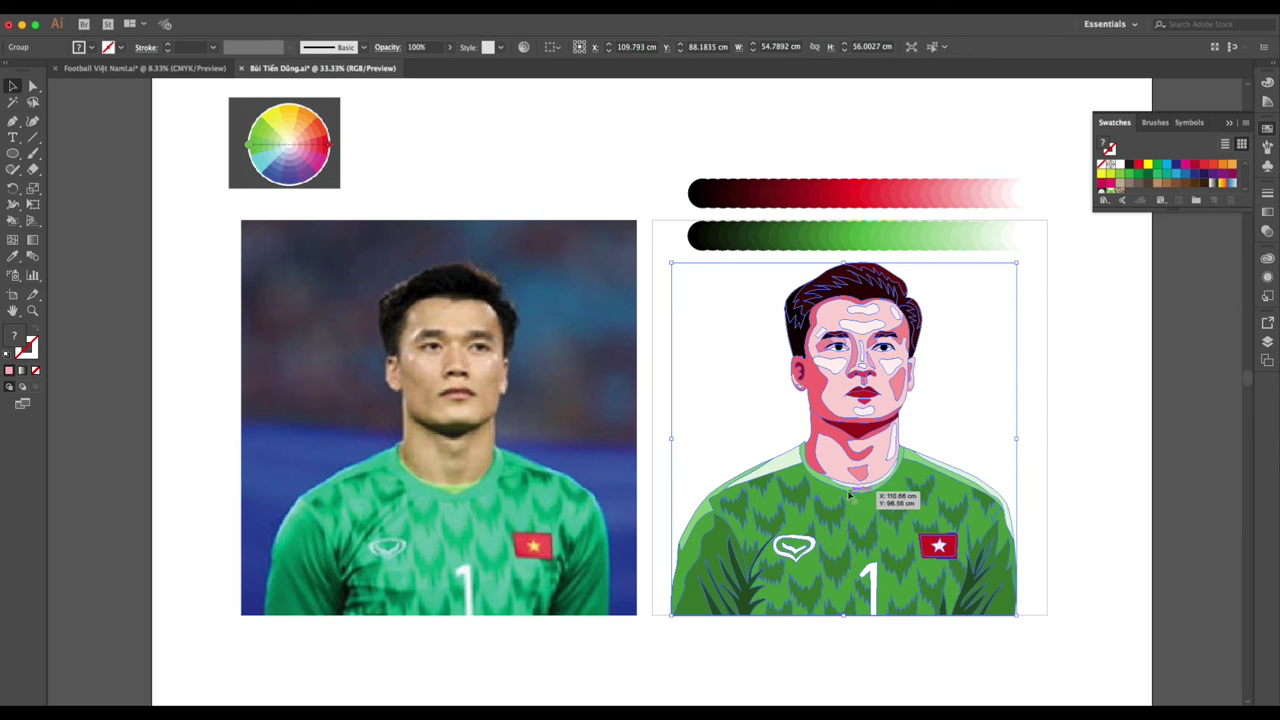
Ungroup, undo back to the grouped portrait, and isolate the group for editing.
right_click(890, 520)
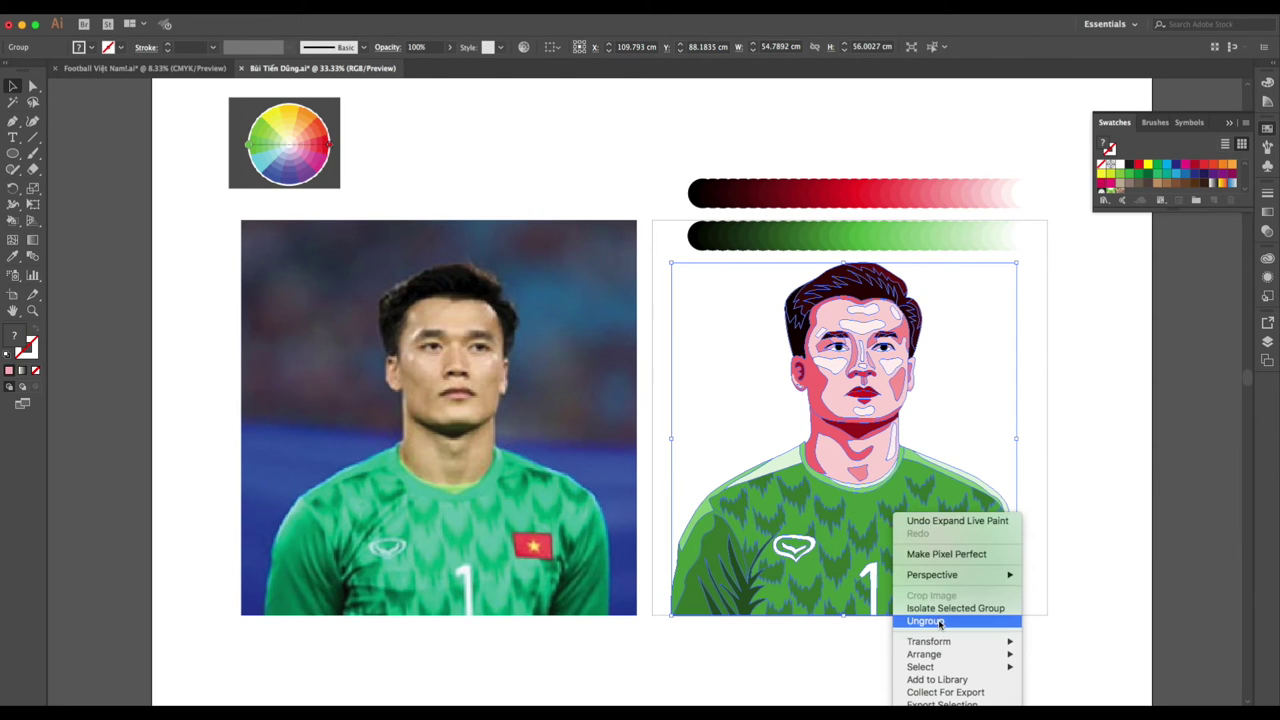
left_click(940, 624)
left_click_drag(1118, 662, 678, 260)
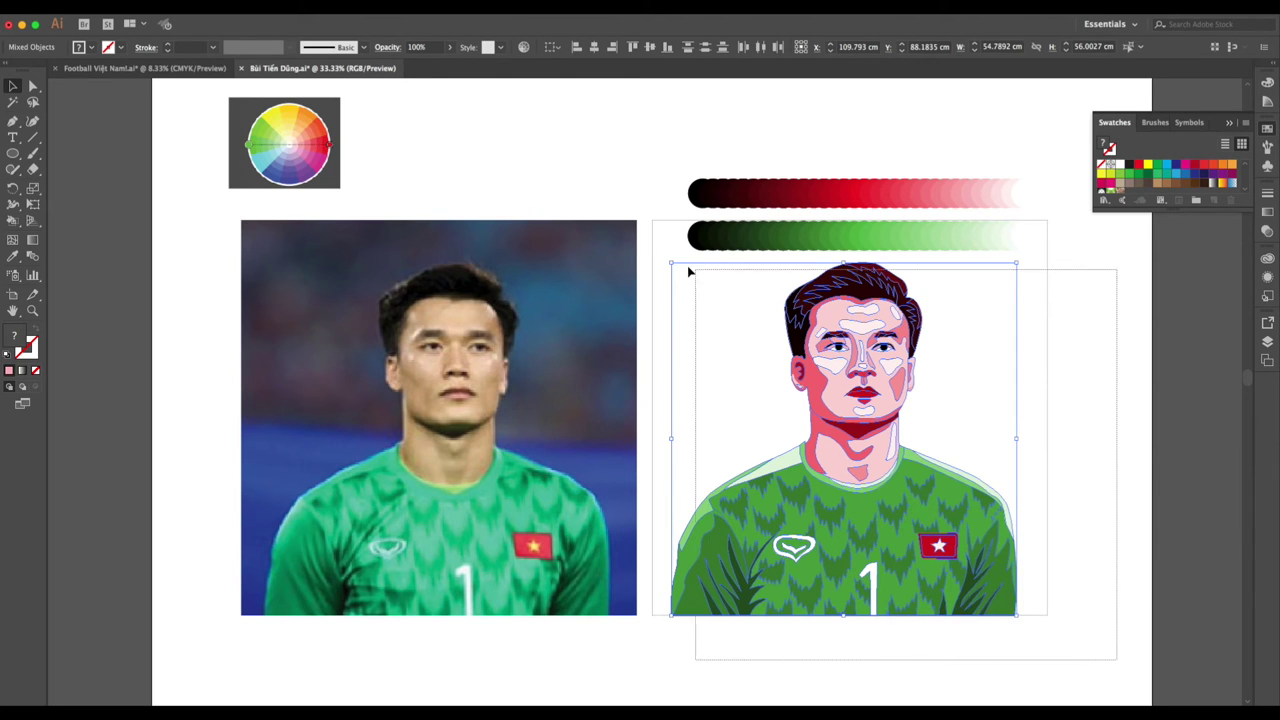
key("ctrl+z")
key("ctrl+z")
key("ctrl+shift+z")
key("ctrl+z")
double_click(842, 390)
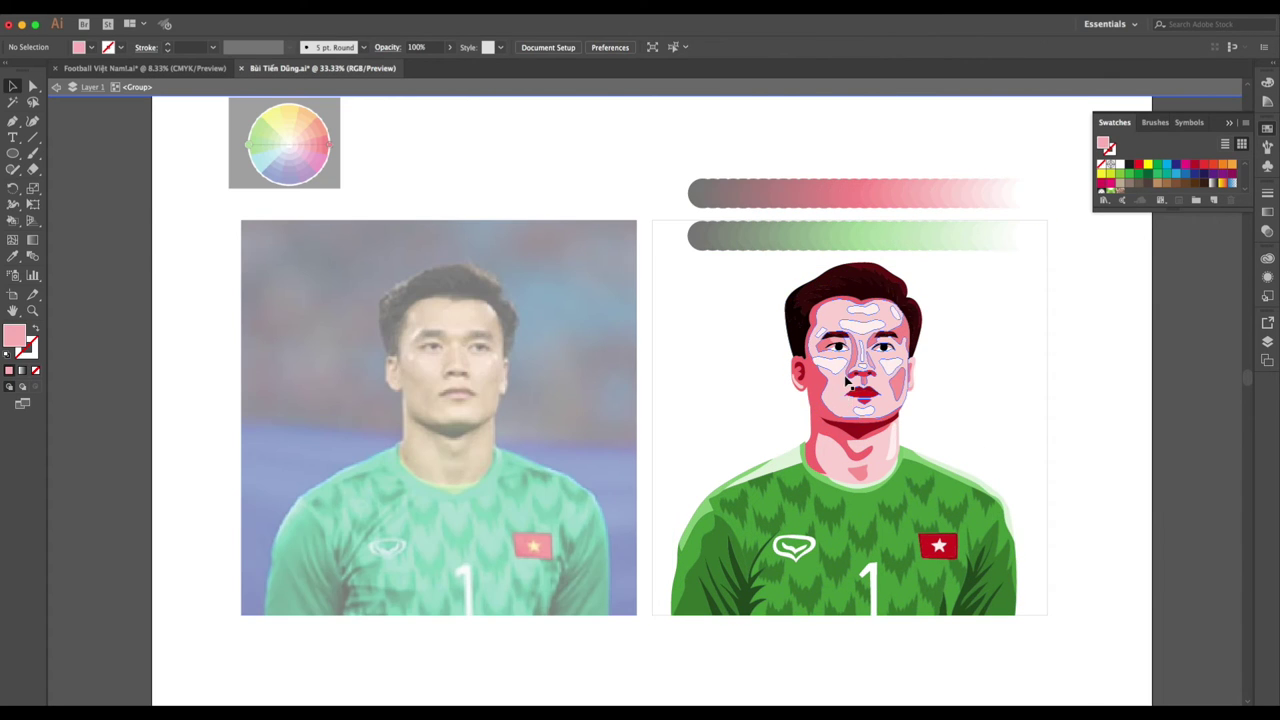
Smooth the hair shape beside the left temple with the Smooth tool.
scroll(876, 380, "up", 2)
scroll(790, 310, "right", 2)
scroll(790, 310, "up", 1)
left_click(650, 336)
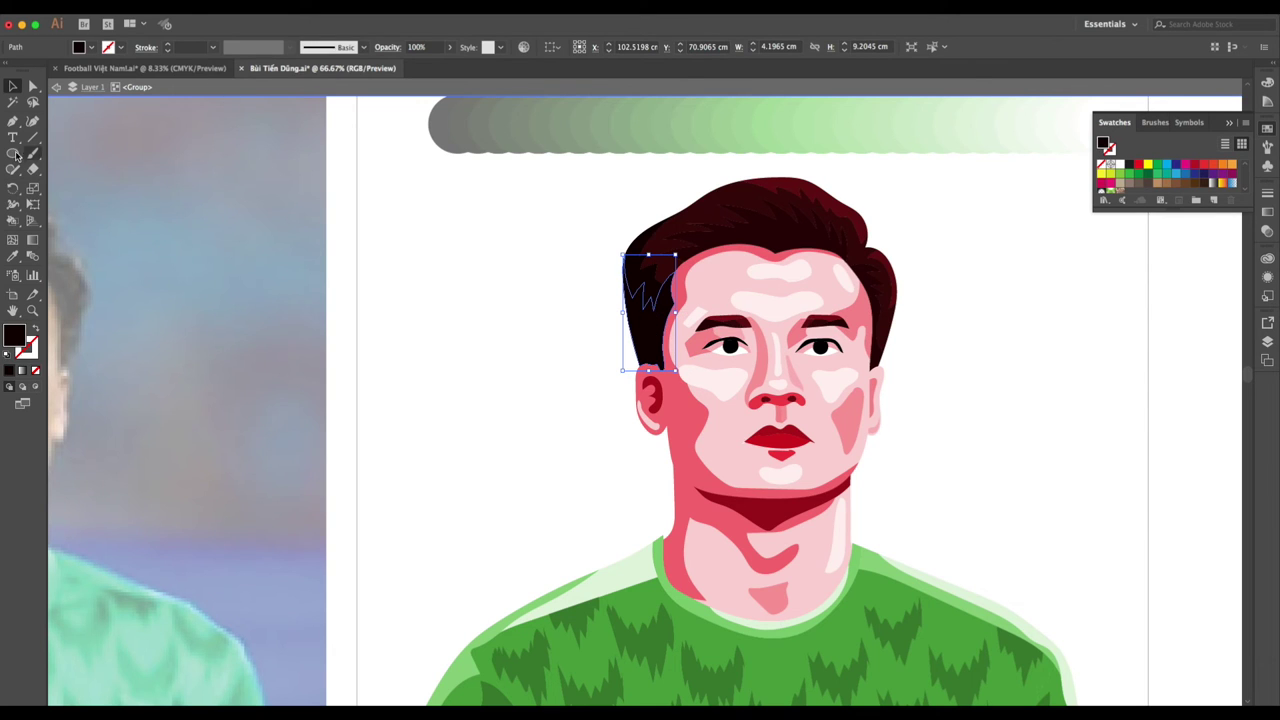
left_click_drag(33, 169, 82, 200)
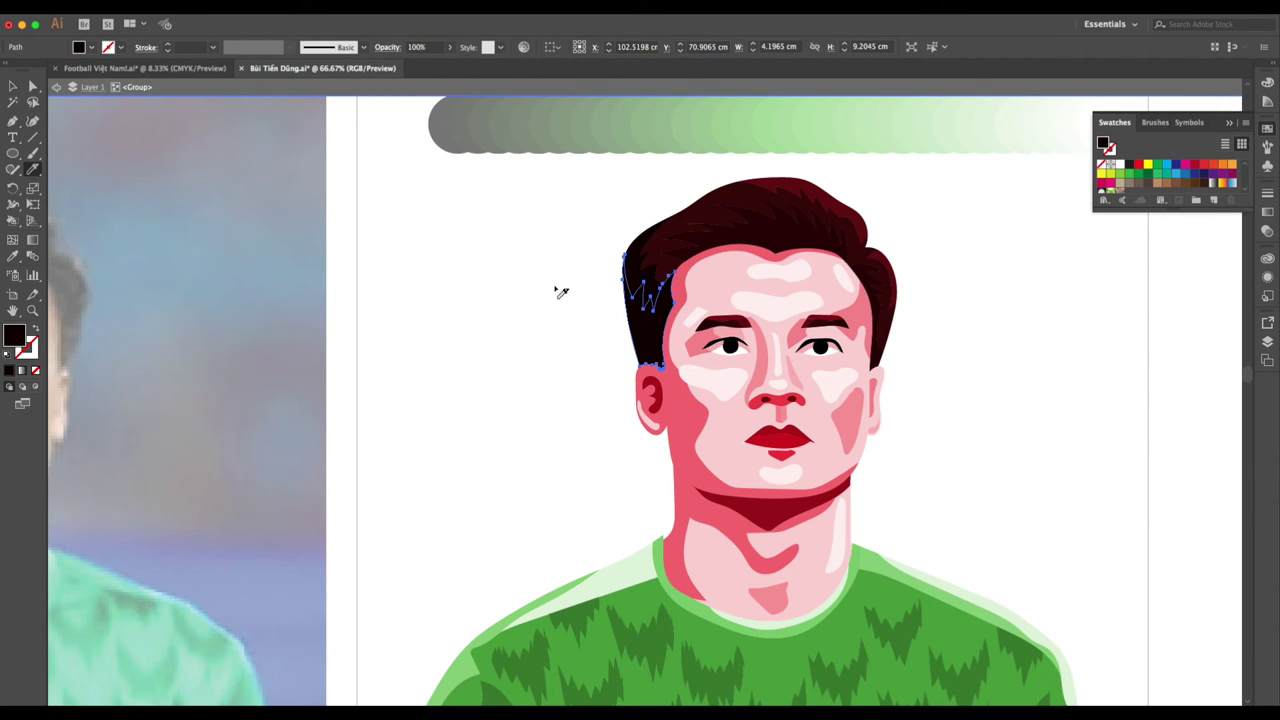
key("v")
Recolour the thin strands by the temple and left forehead with the dark hair colour.
left_click(664, 318)
key("i")
left_click(690, 250)
key("v")
left_click(1088, 451)
scroll(1023, 451, "down", 1)
left_click(655, 310)
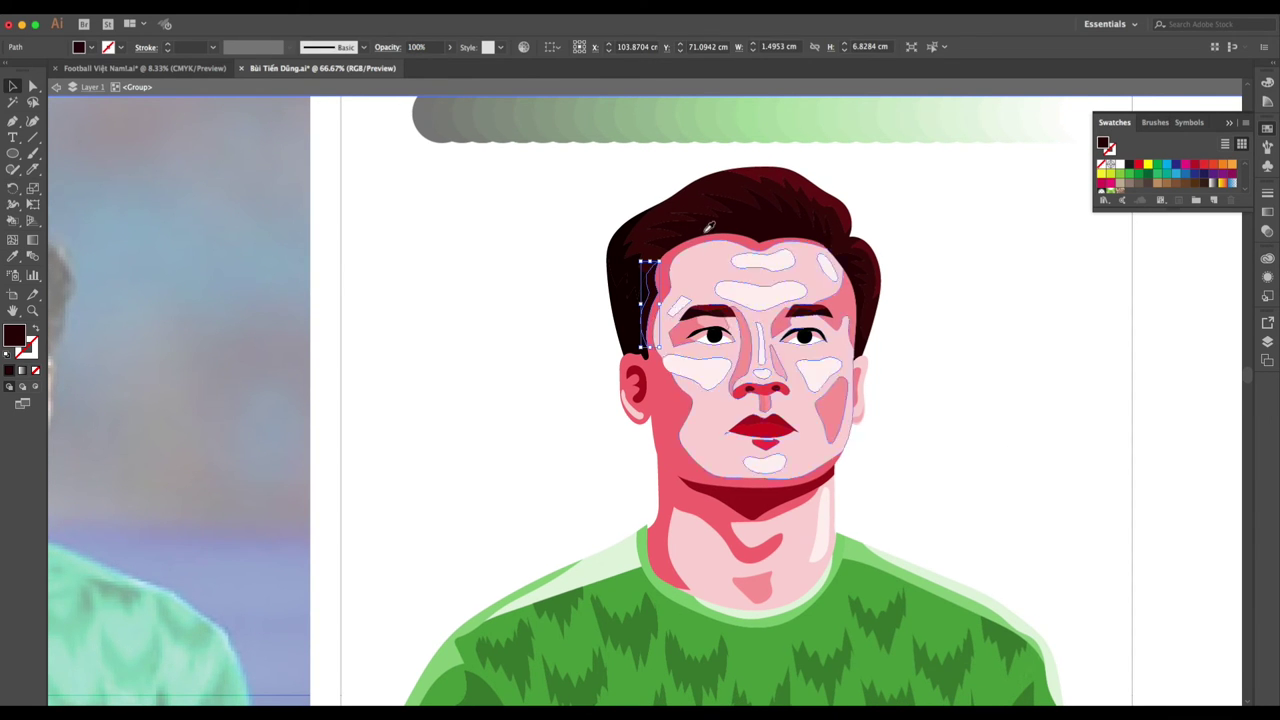
key("i")
left_click(718, 177)
key("v")
left_click(984, 396)
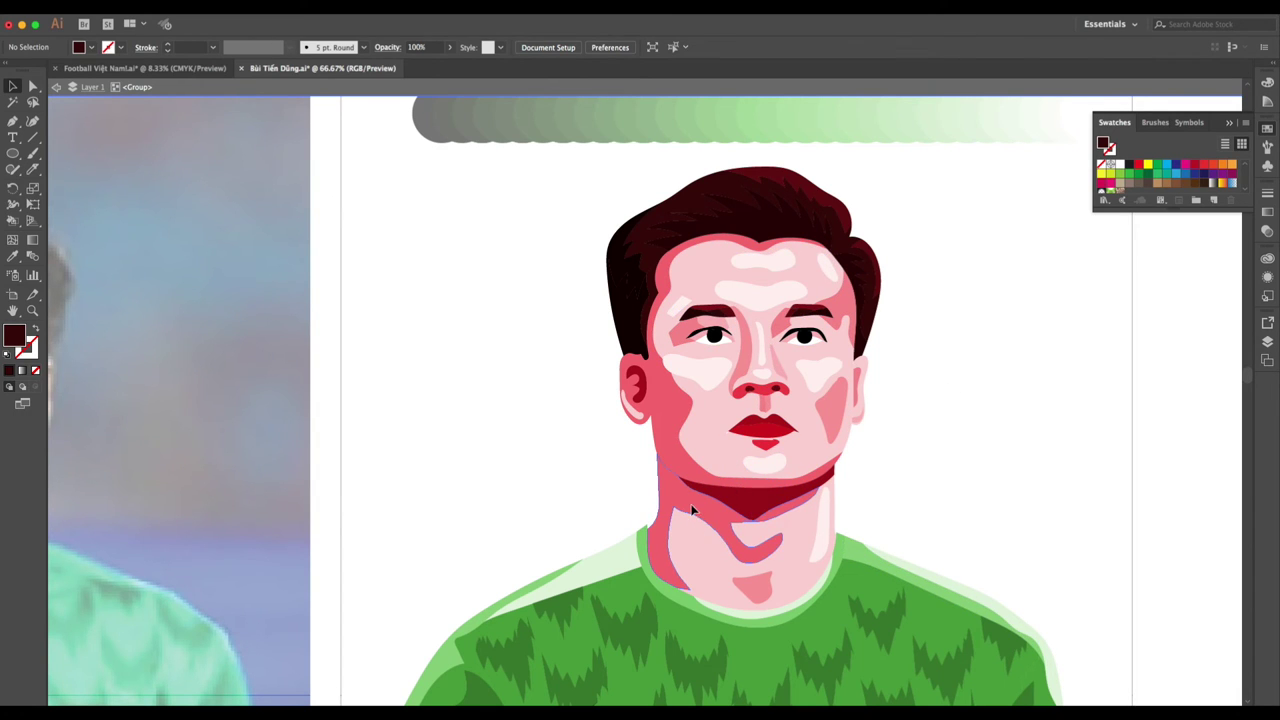
Select and deselect the neck shape to check it.
left_click(782, 530)
left_click(996, 531)
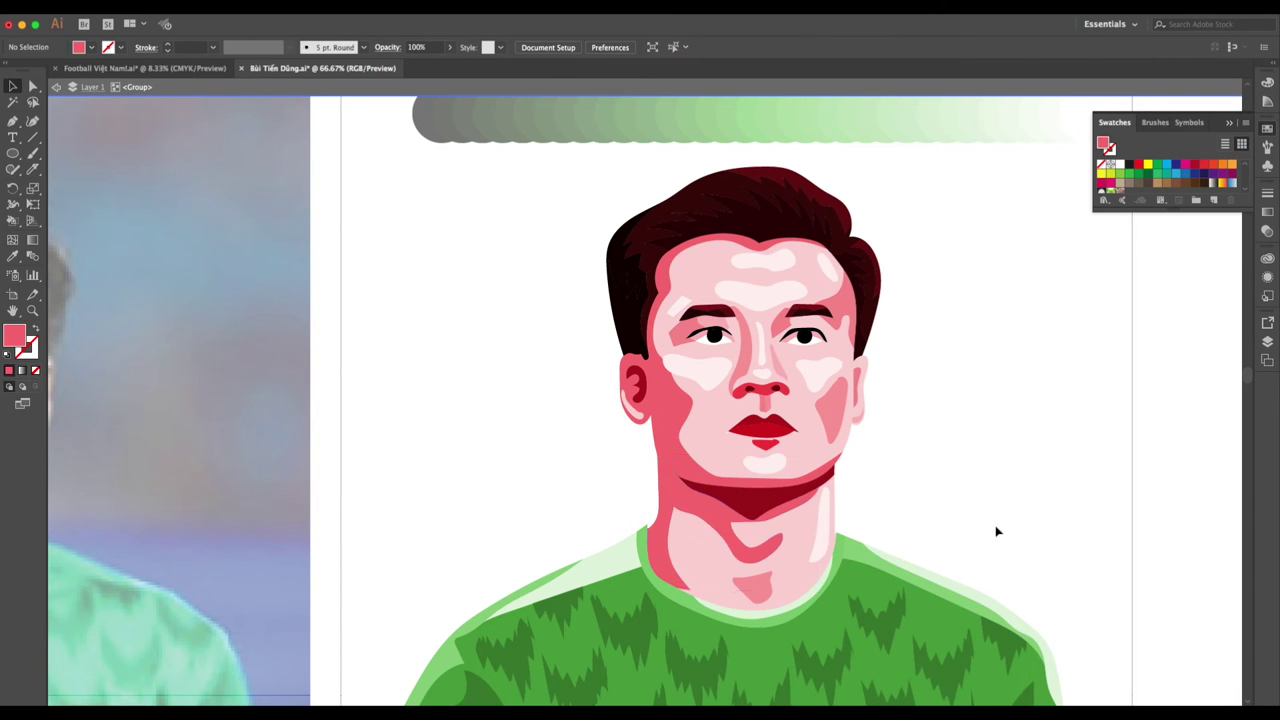
left_click(700, 516)
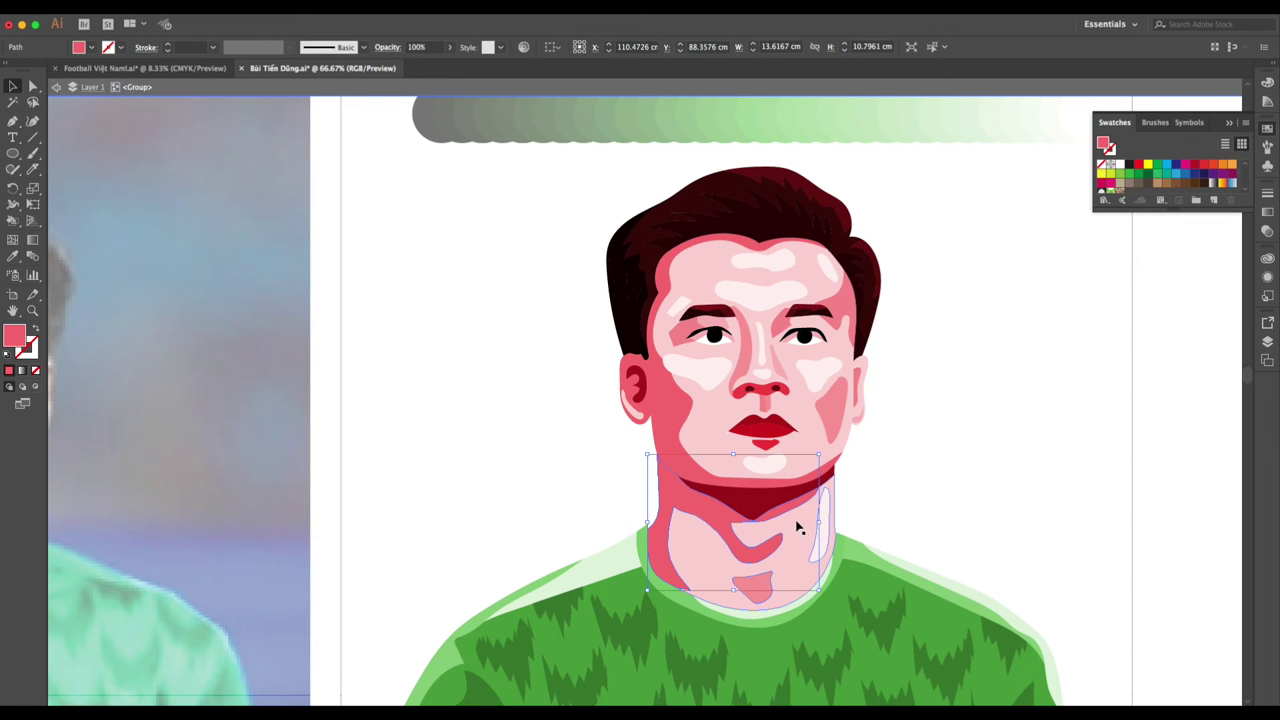
left_click(1031, 574)
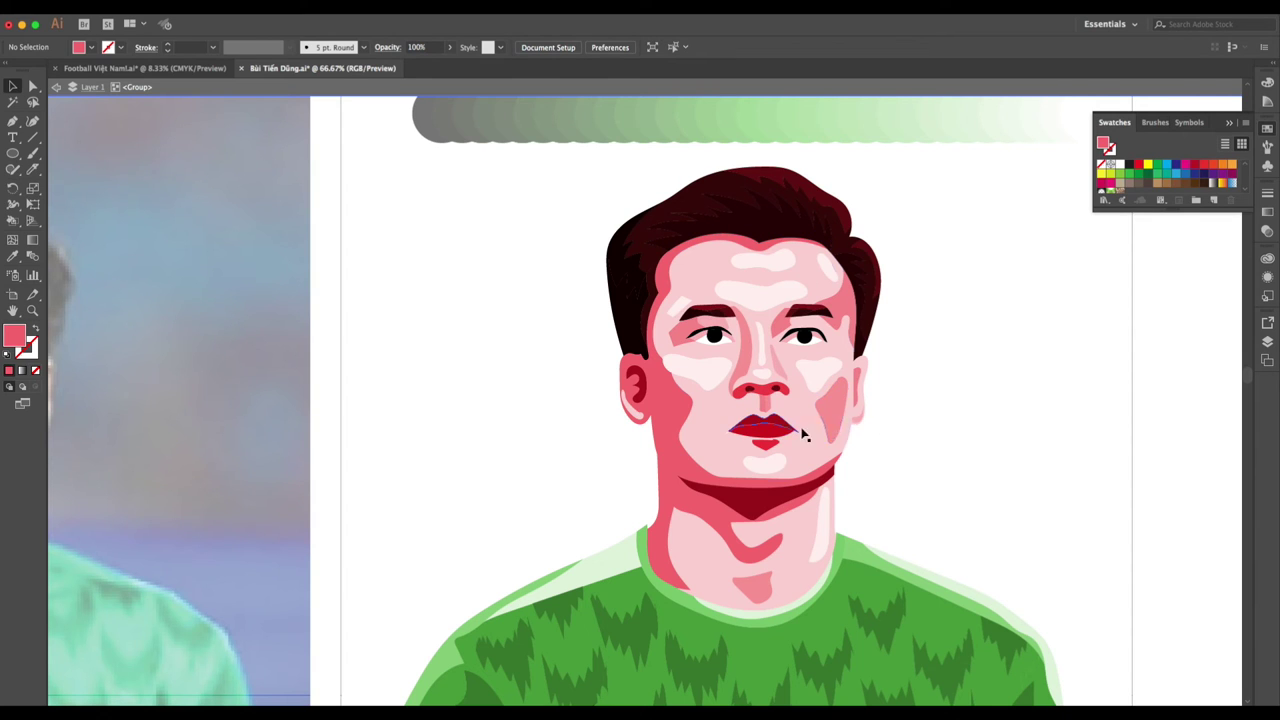
Redraw the left pupil's edge with the Pencil and shade it with the dark maroon eyebrow colour.
scroll(716, 338, "up", 2)
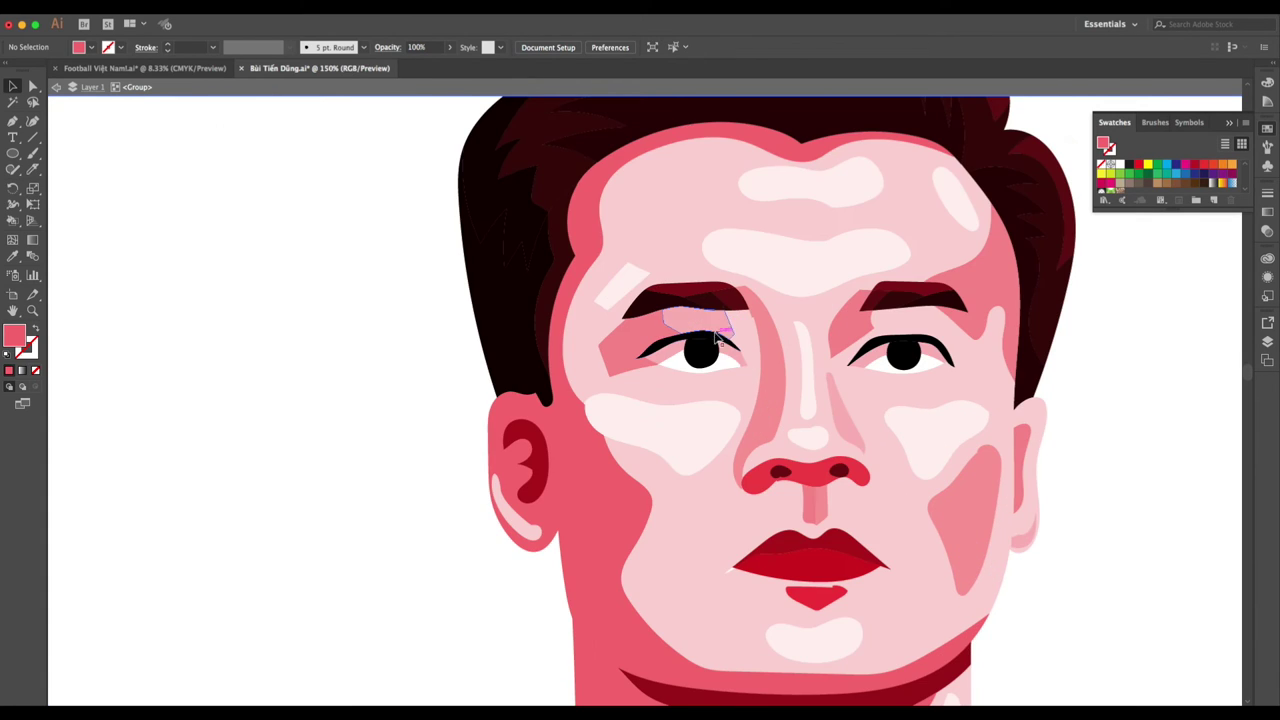
left_click(710, 358)
scroll(728, 362, "up", 1)
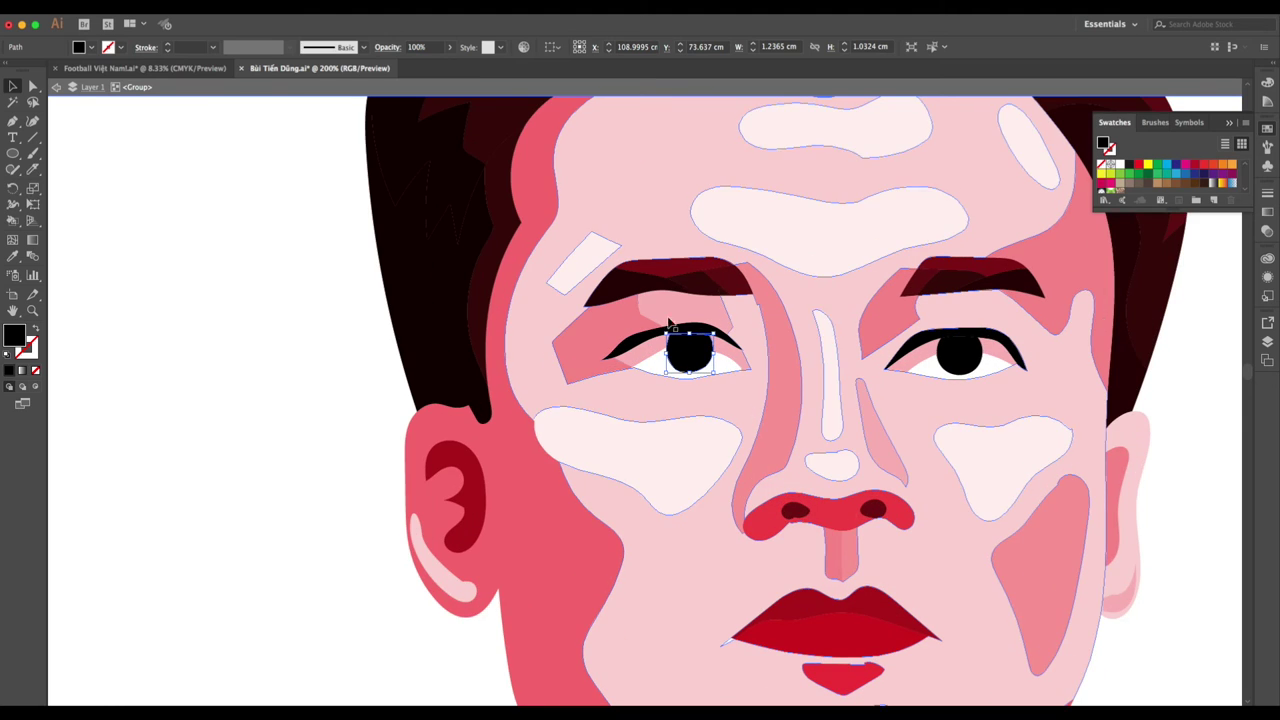
left_click(34, 171)
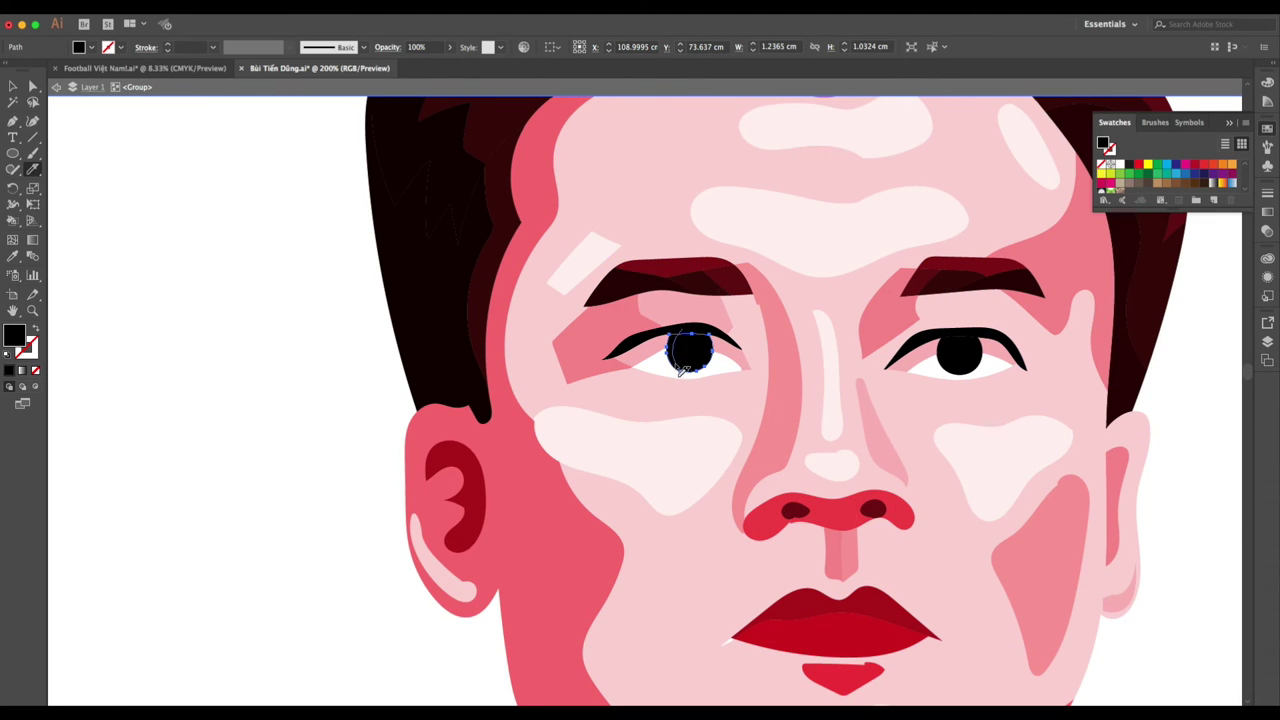
left_click_drag(718, 387, 720, 388)
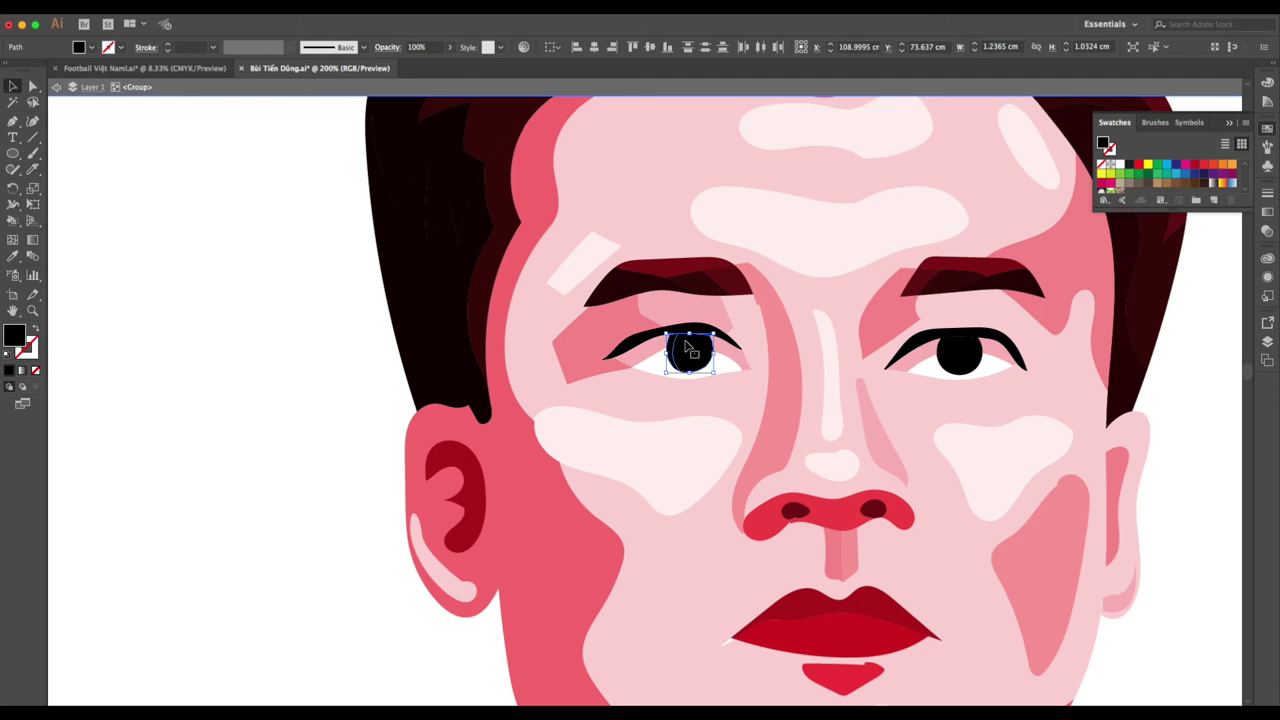
key("i")
left_click(657, 277)
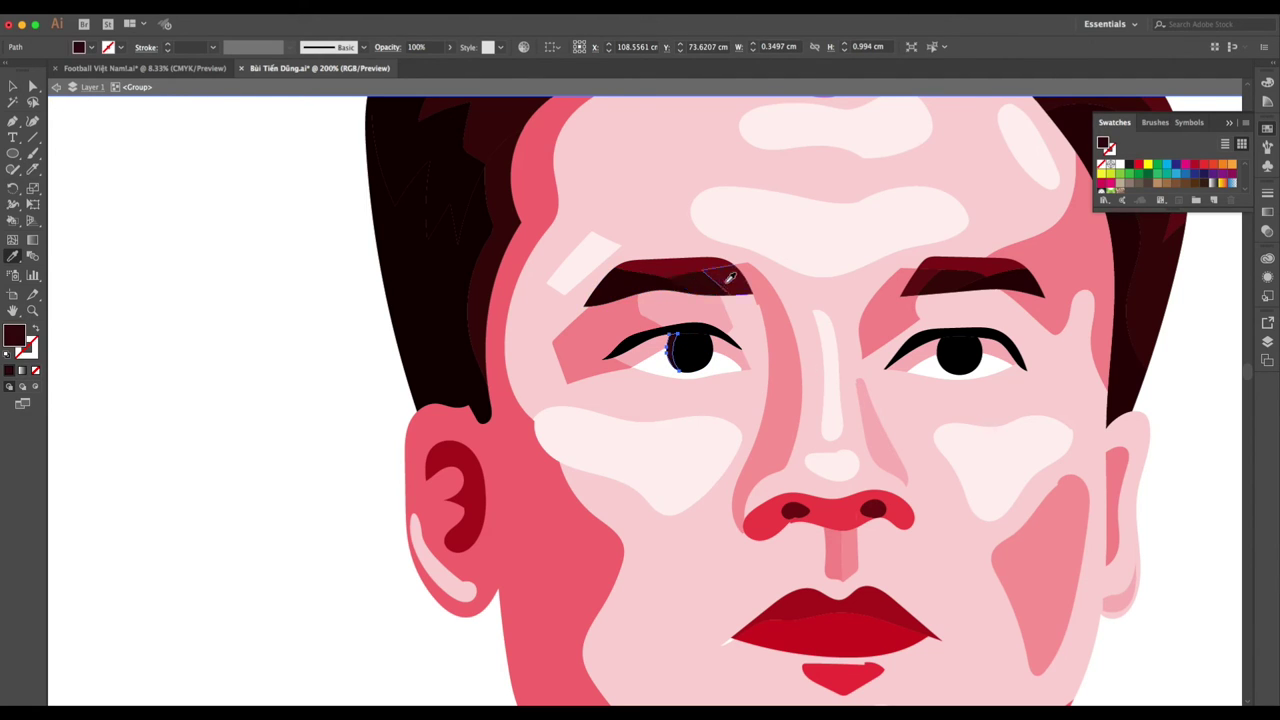
key("ctrl+a")
key("v")
Redraw the right pupil's edge and shade it with the dark eyebrow colour.
left_click(958, 352)
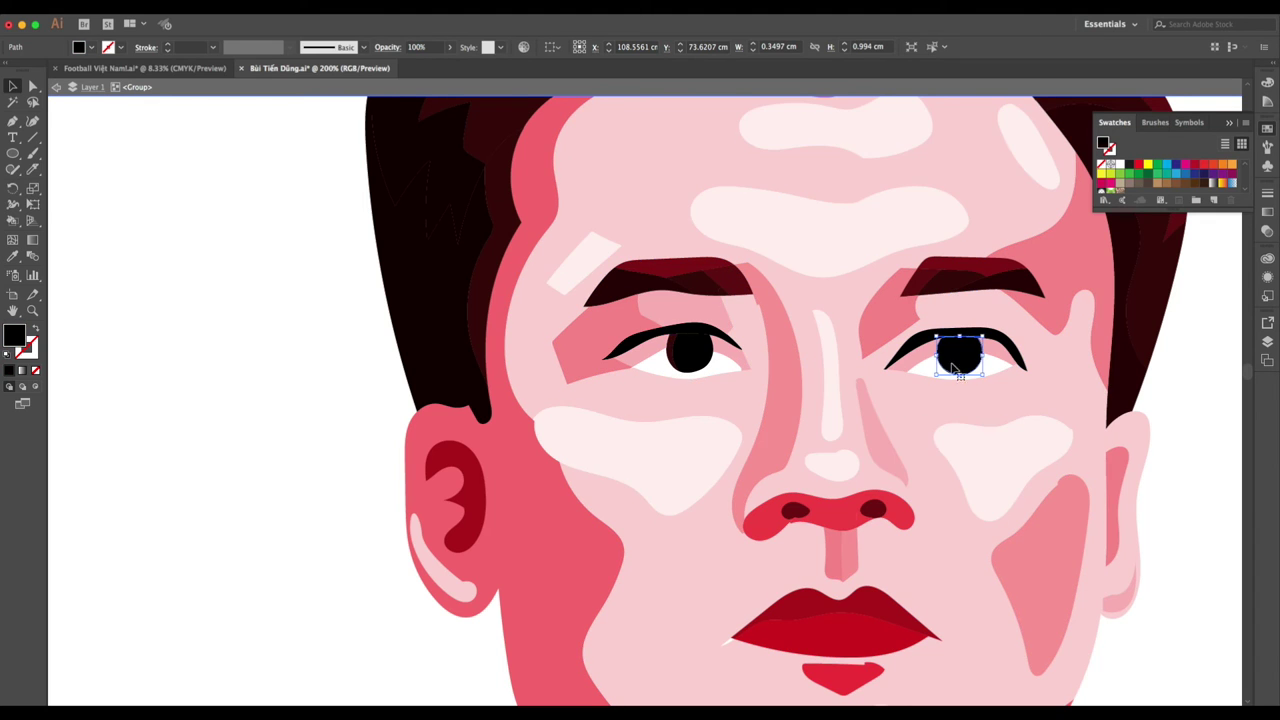
left_click(34, 170)
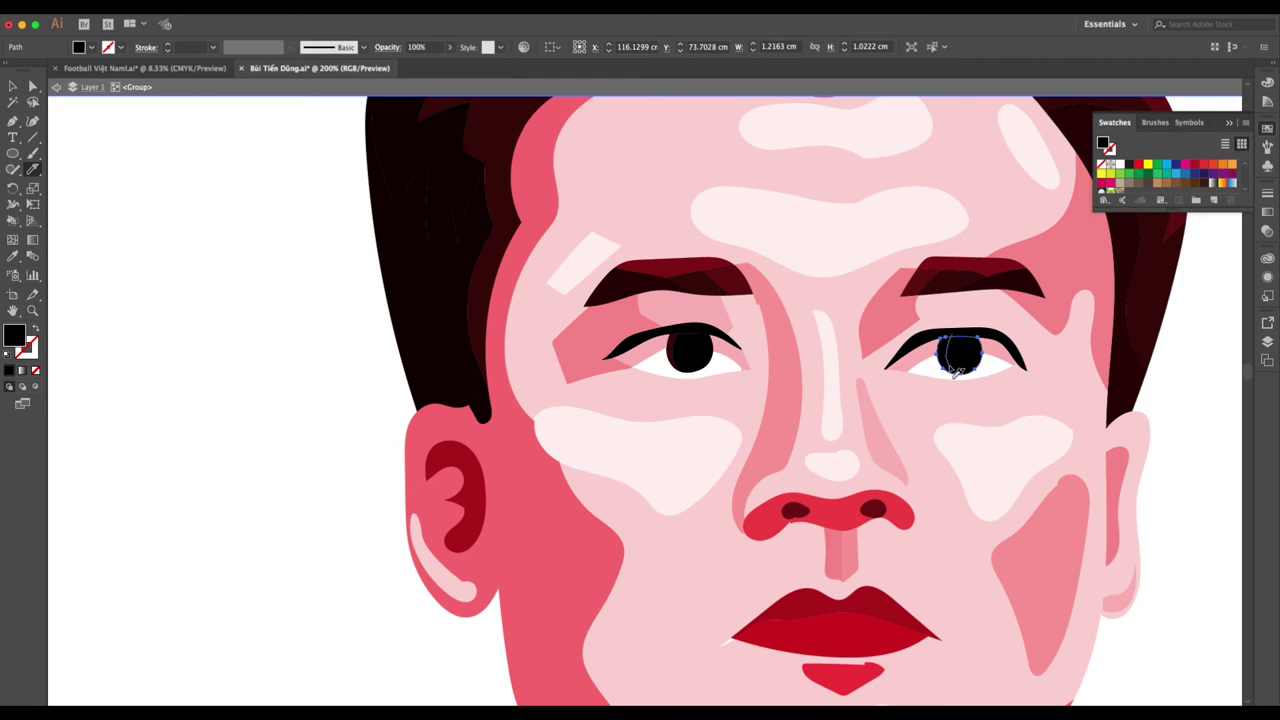
key("v")
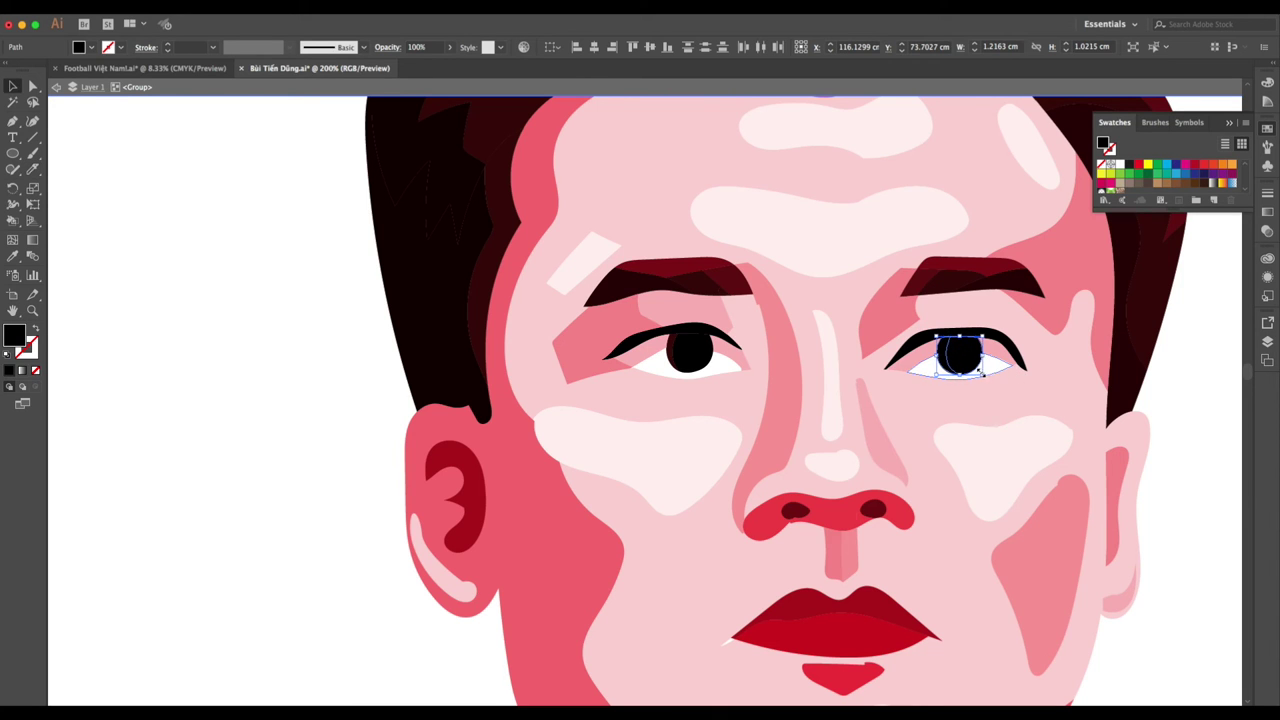
key("i")
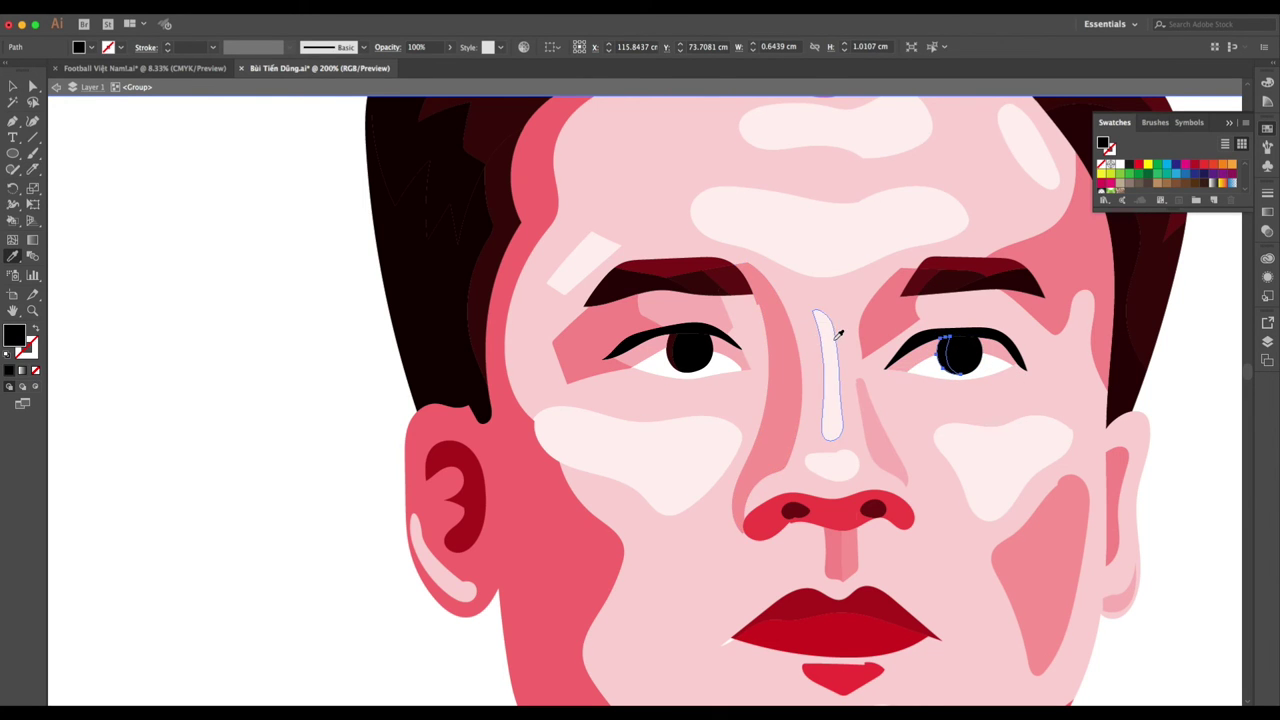
left_click(679, 336)
key("v")
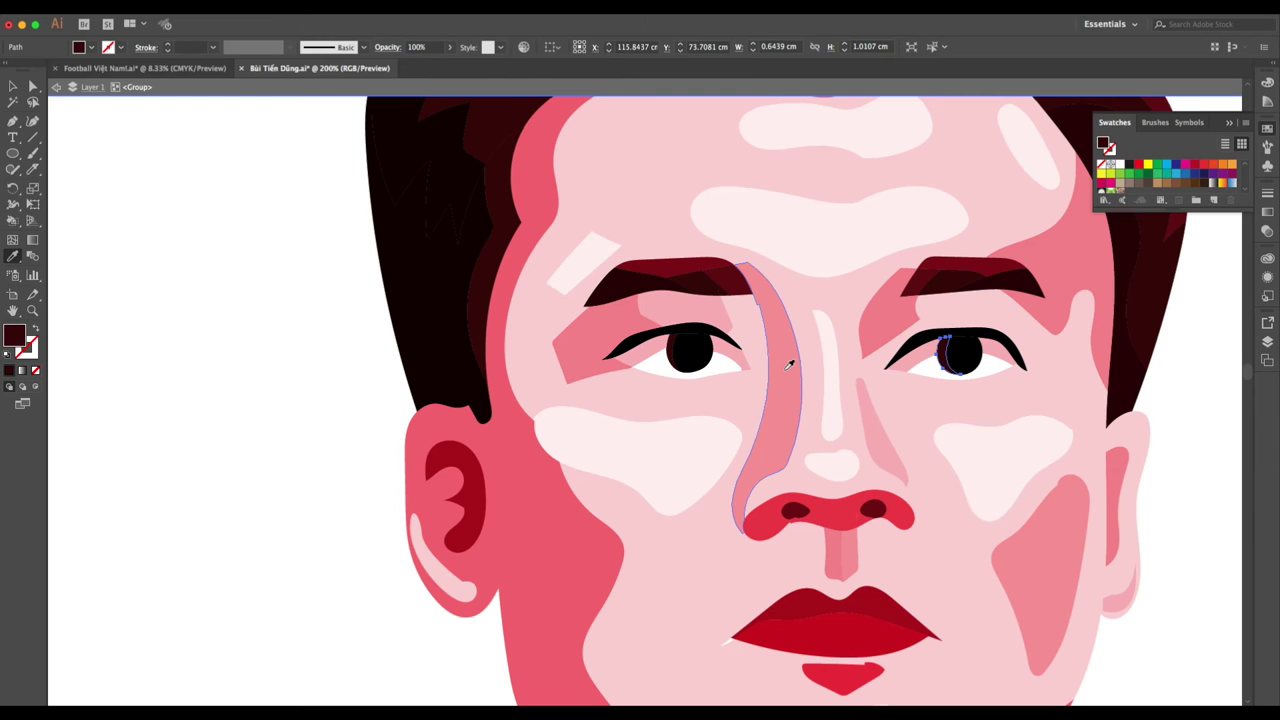
Draw a small 0.3319 cm catchlight circle in the left pupil.
left_click(234, 331)
left_click(13, 155)
left_click_drag(693, 340, 703, 350)
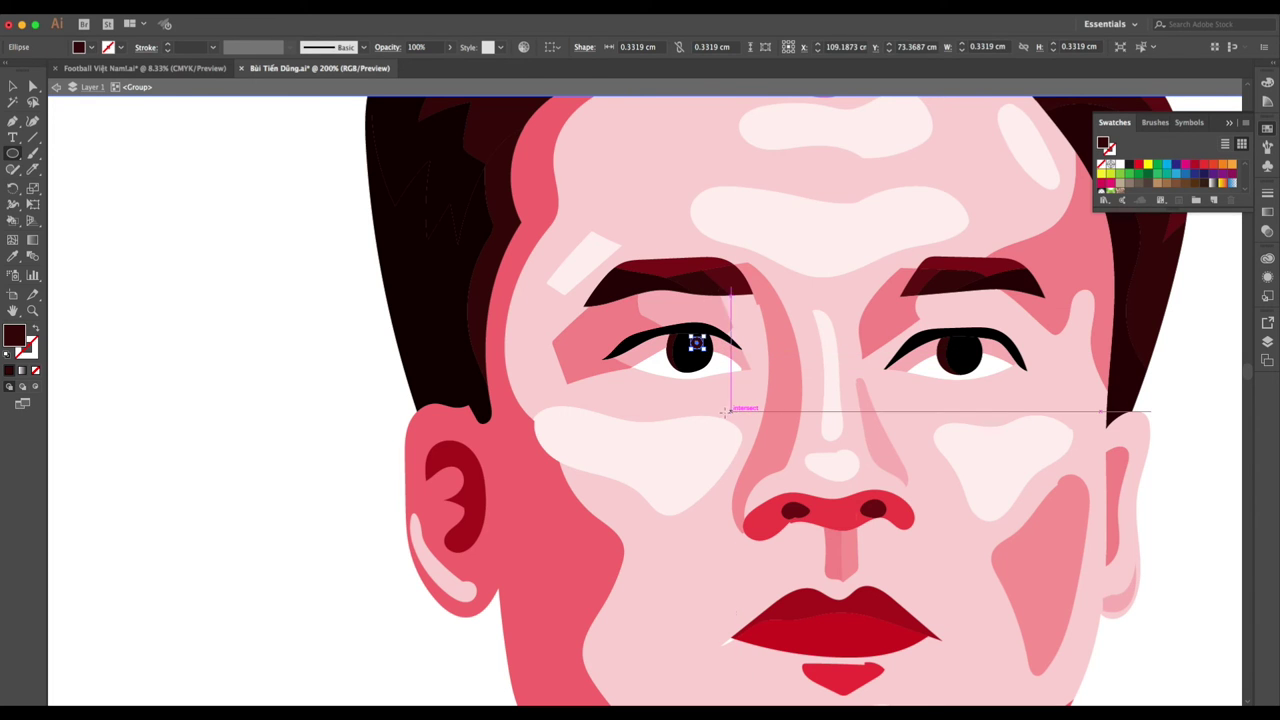
Fill the left pupil's catchlight circle with near-white.
key("i")
left_click(694, 434)
key("v")
left_click(343, 366)
Alt-drag a smaller copy of the catchlight below-left and tint it with the pink skin tone.
scroll(610, 340, "up", 1)
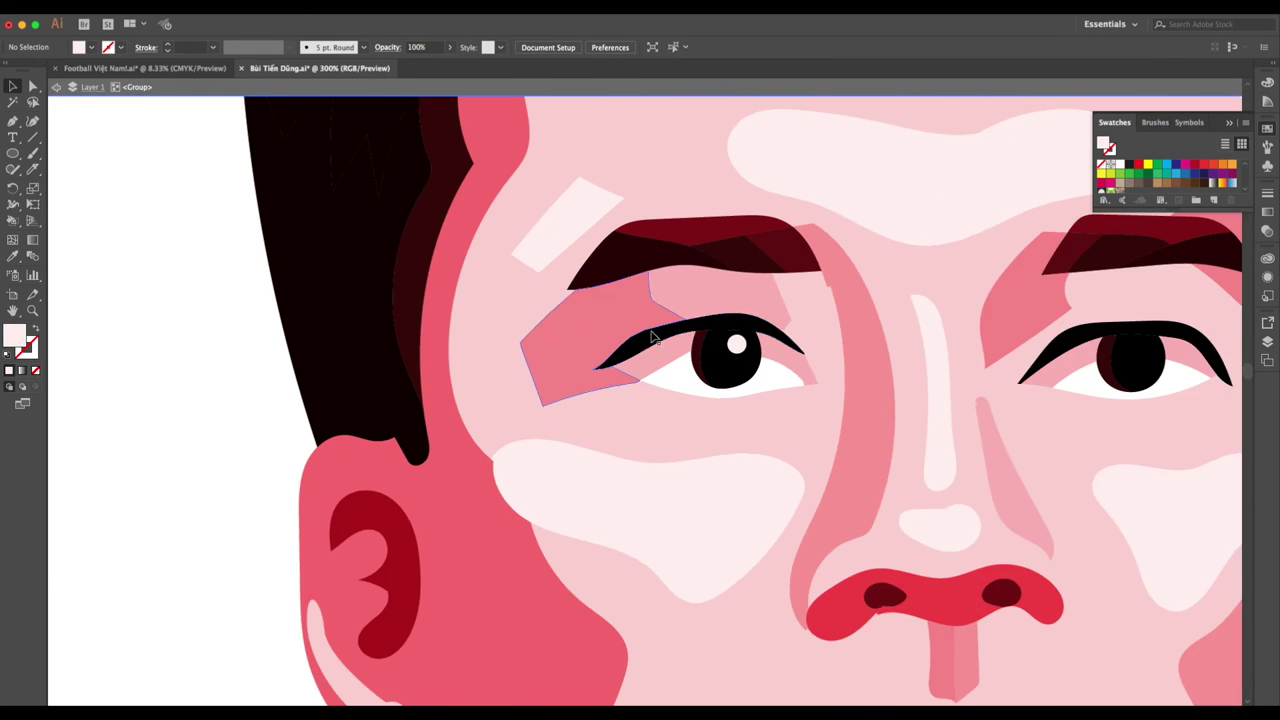
scroll(651, 337, "up", 1)
mouse_move(772, 358)
left_mouse_down()
mouse_move(764, 381)
mouse_move(751, 369)
left_mouse_up()
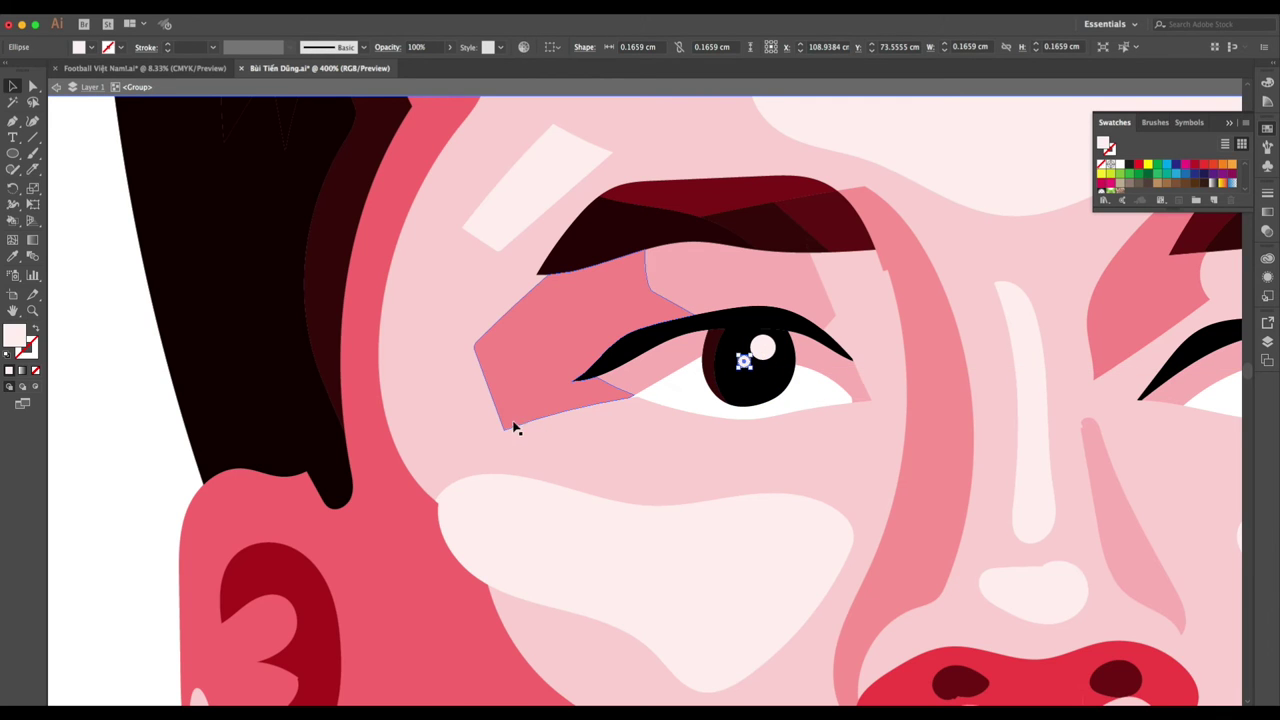
key("i")
left_click(674, 360)
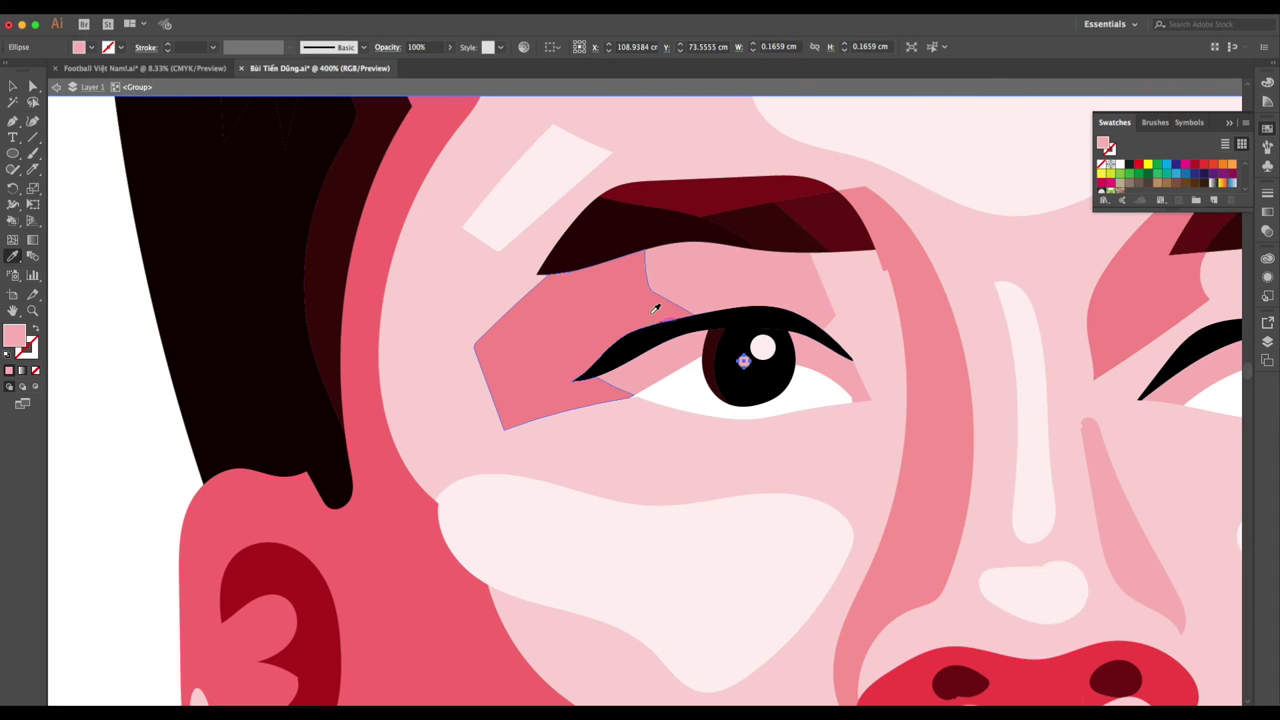
key("v")
Recolour the small dot a paler pink sampled from the pink gradient band.
scroll(660, 300, "down", 5)
left_click_drag(778, 428, 749, 555)
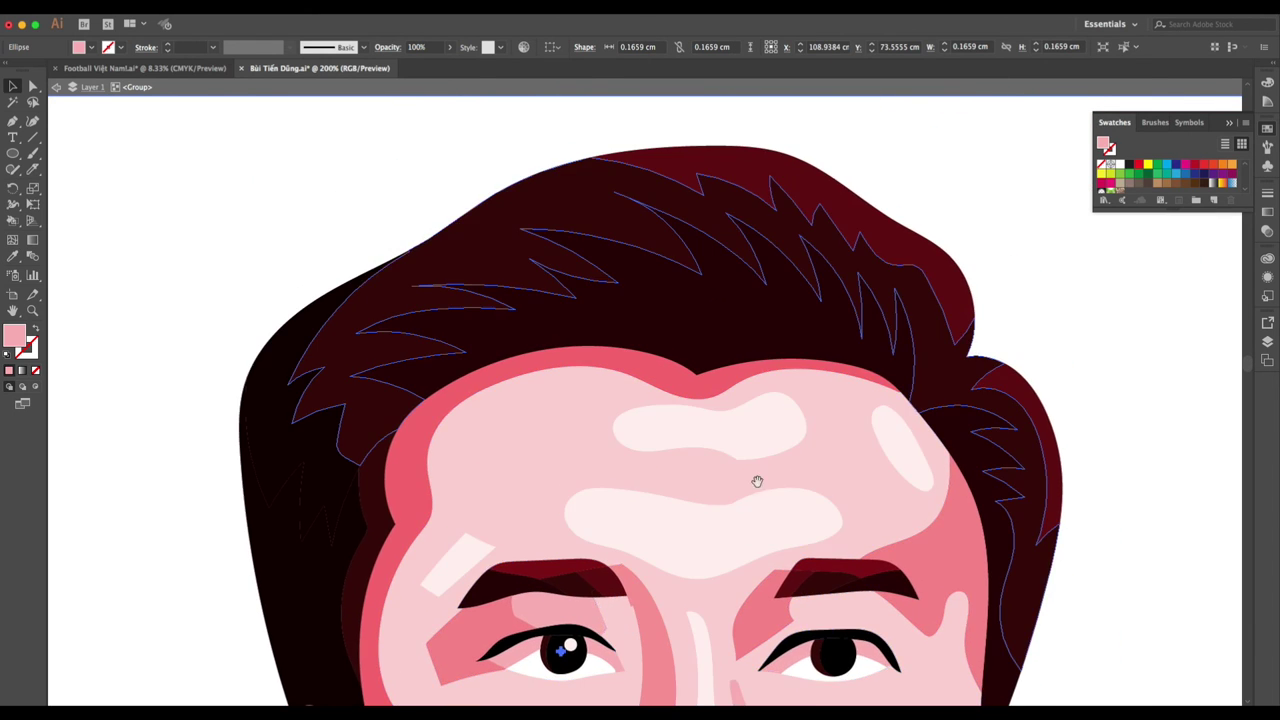
scroll(829, 529, "up", 4)
scroll(820, 340, "down", 2)
scroll(730, 489, "up", 4)
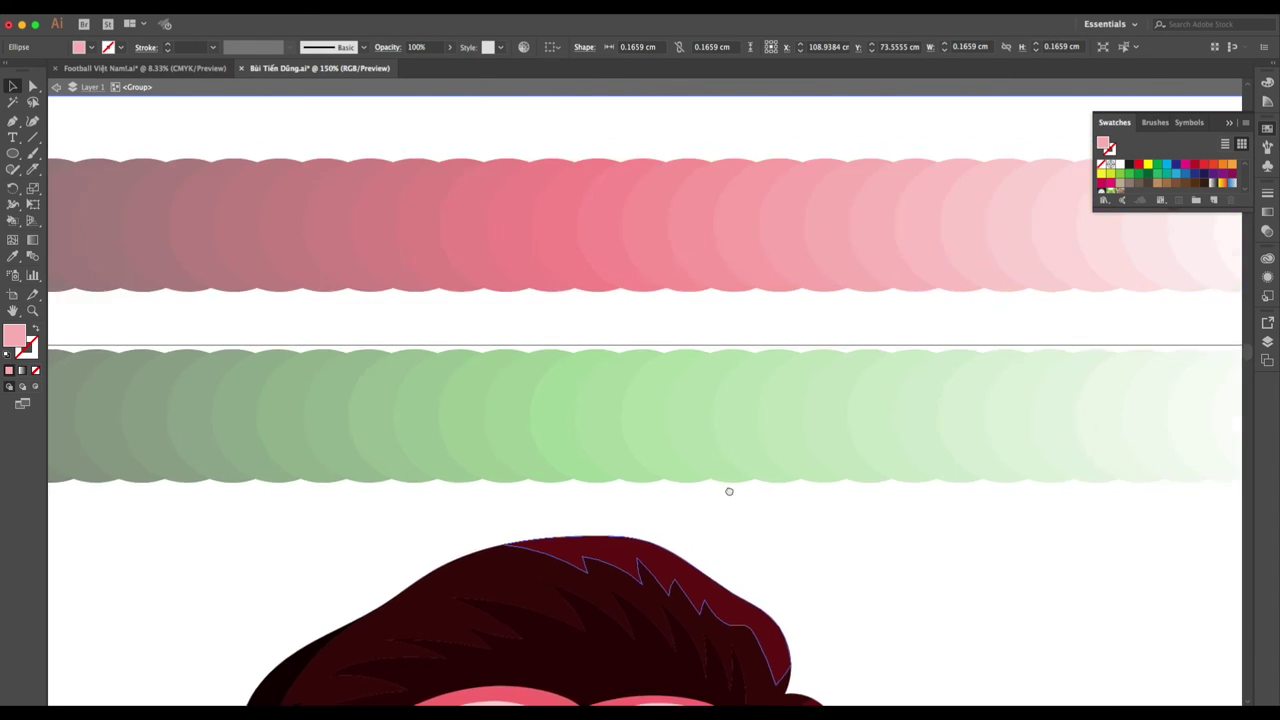
left_click_drag(1036, 252, 866, 282)
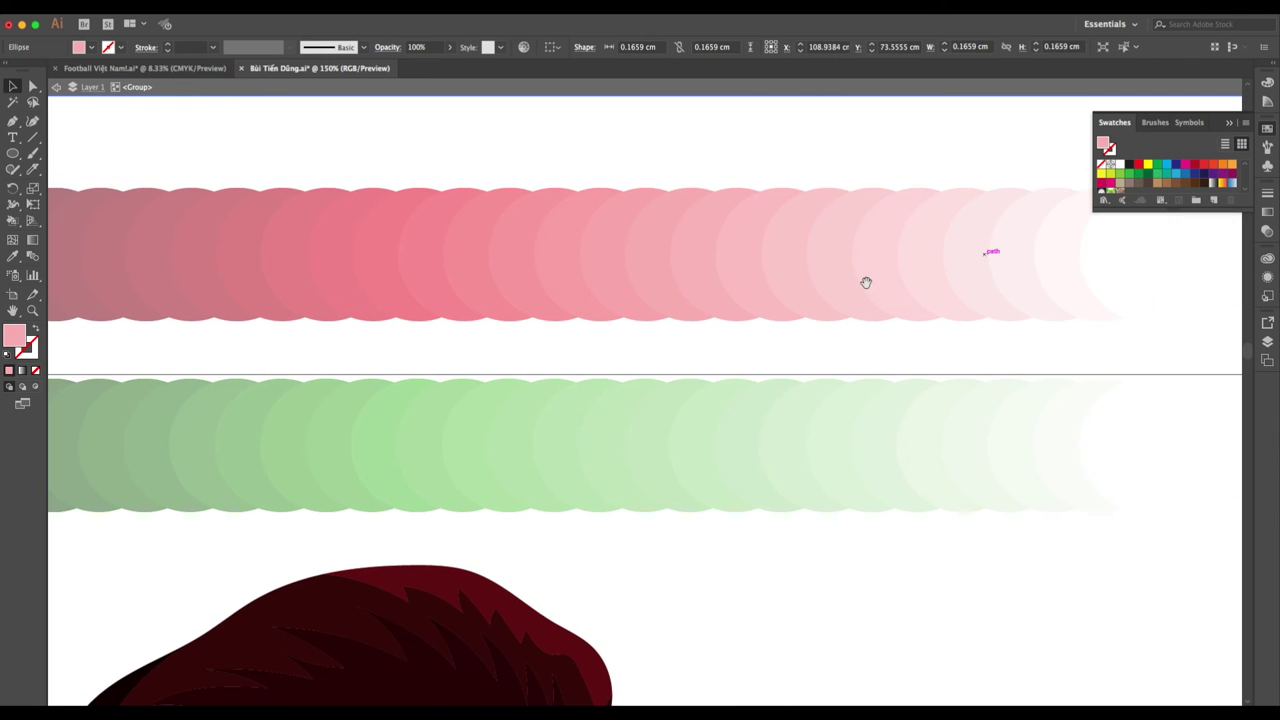
key("i")
left_click(977, 258)
scroll(531, 440, "down", 5)
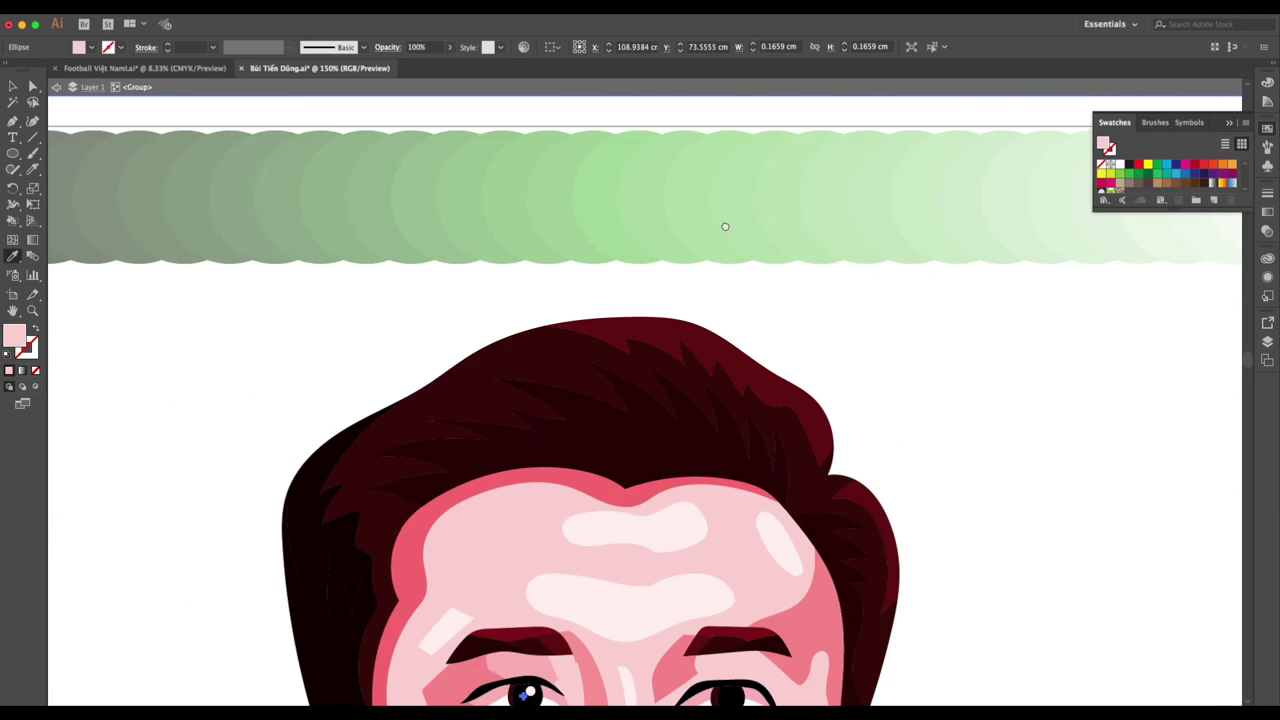
scroll(694, 283, "down", 4)
key("v")
left_click(372, 420)
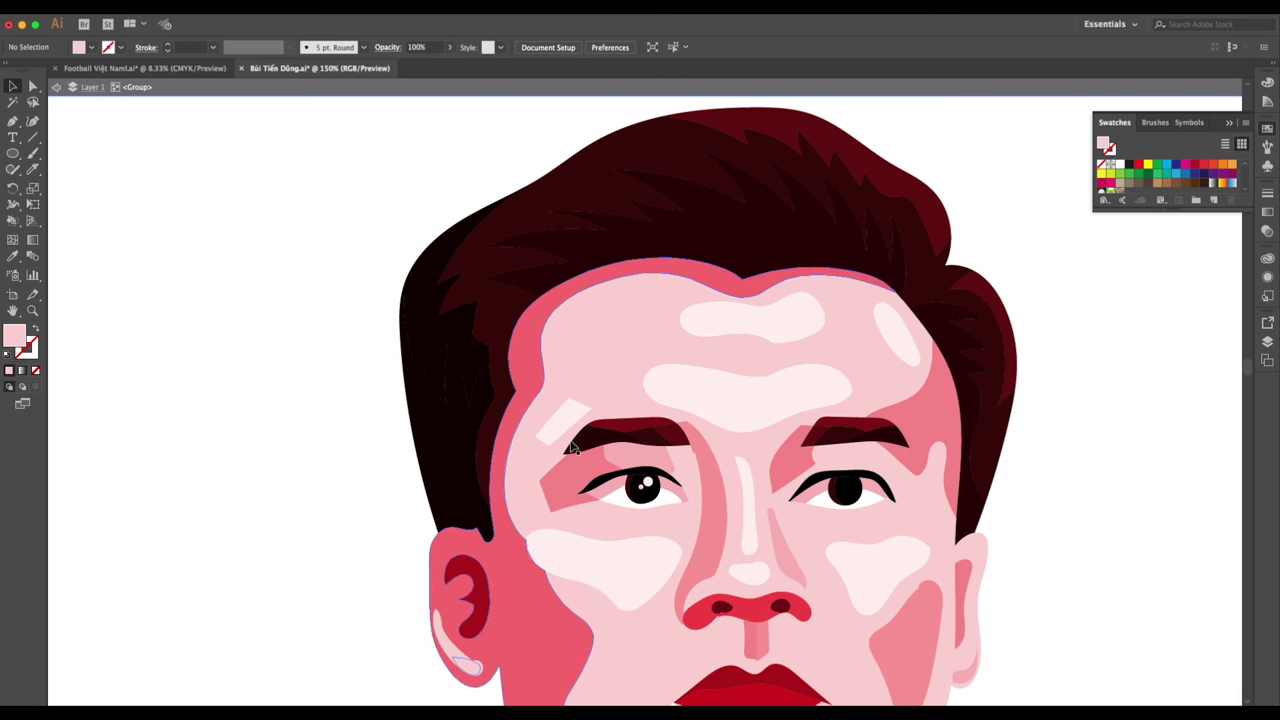
Alt-drag both highlight dots across into the right pupil.
scroll(714, 528, "up", 1)
left_click(625, 469)
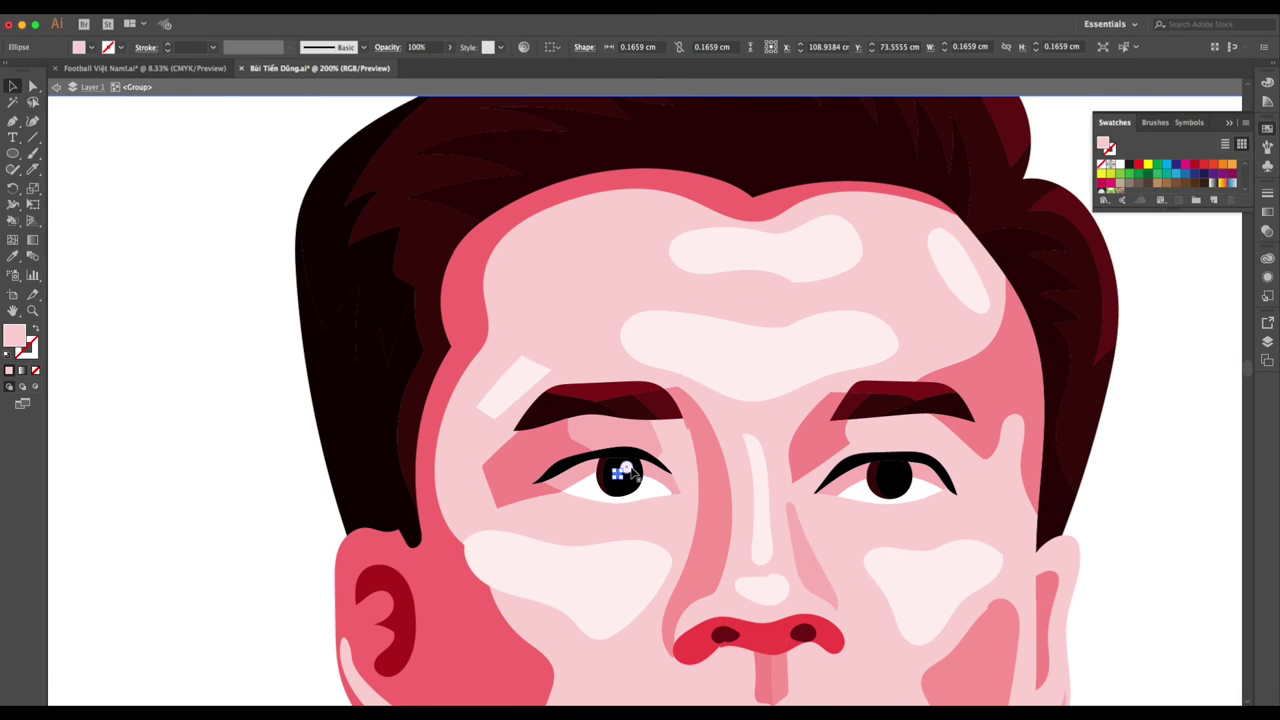
scroll(627, 469, "up", 1)
left_click_drag(623, 468, 1035, 476)
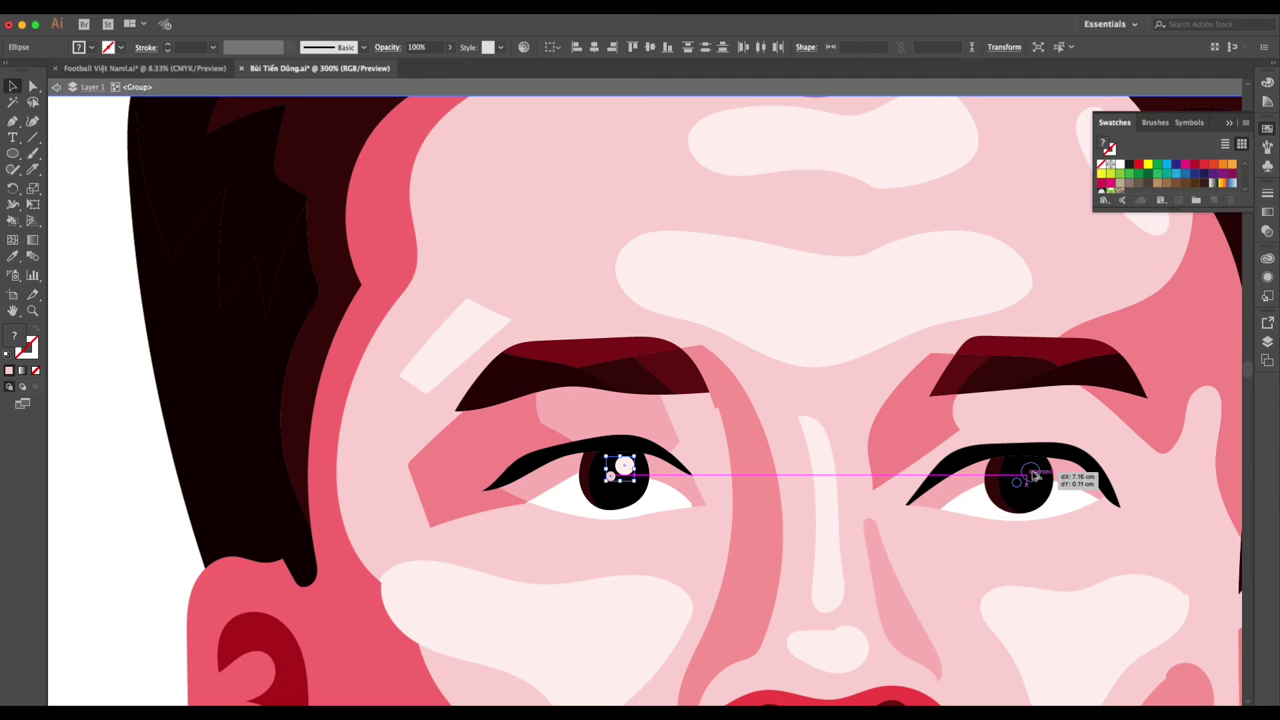
scroll(1036, 480, "down", 2)
key("ctrl+shift+a")
scroll(1087, 471, "right", 3)
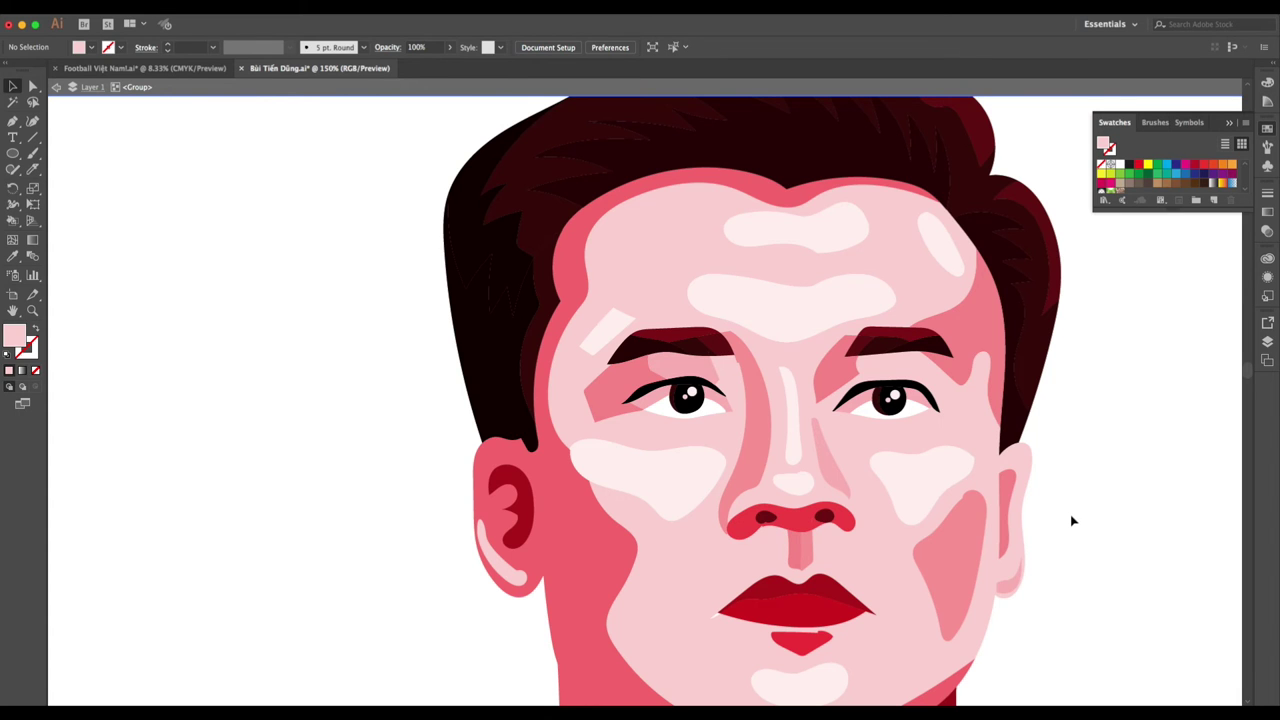
scroll(1072, 520, "down", 1)
scroll(1072, 520, "down", 2)
scroll(1072, 520, "down", 1)
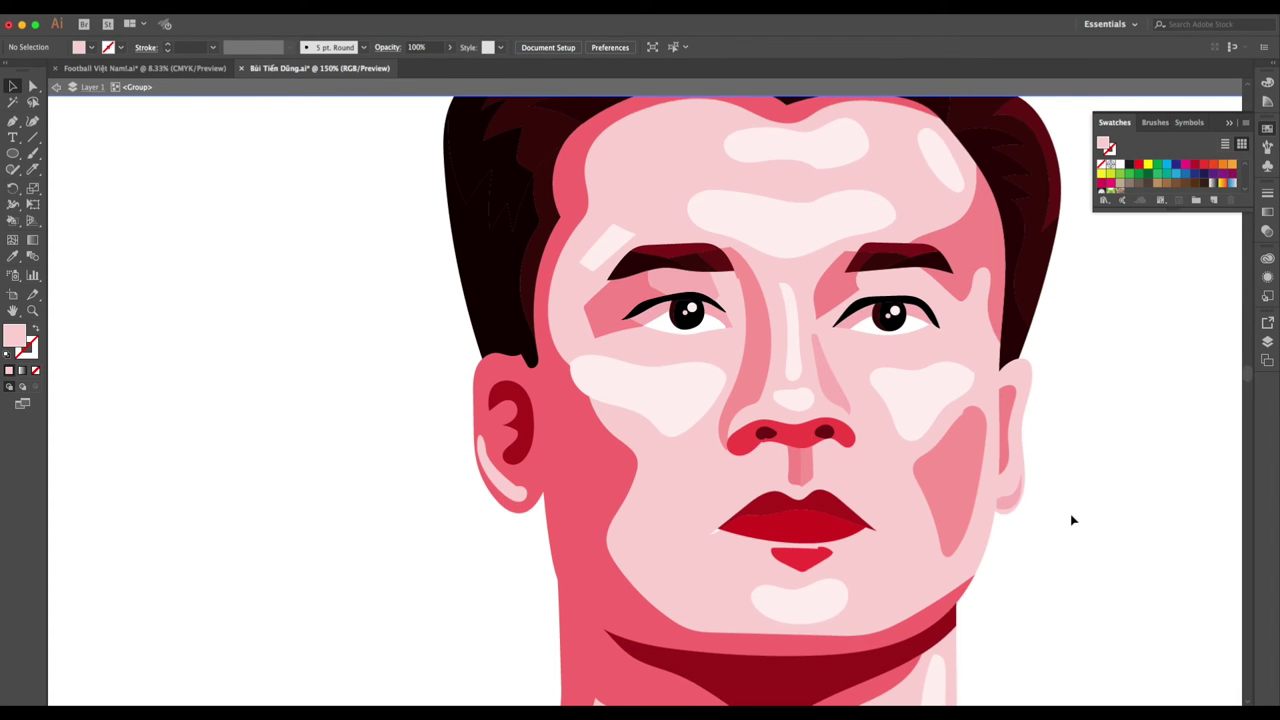
scroll(1072, 520, "down", 2)
scroll(1072, 520, "down", 2)
scroll(1072, 520, "down", 1)
scroll(1046, 512, "down", 2)
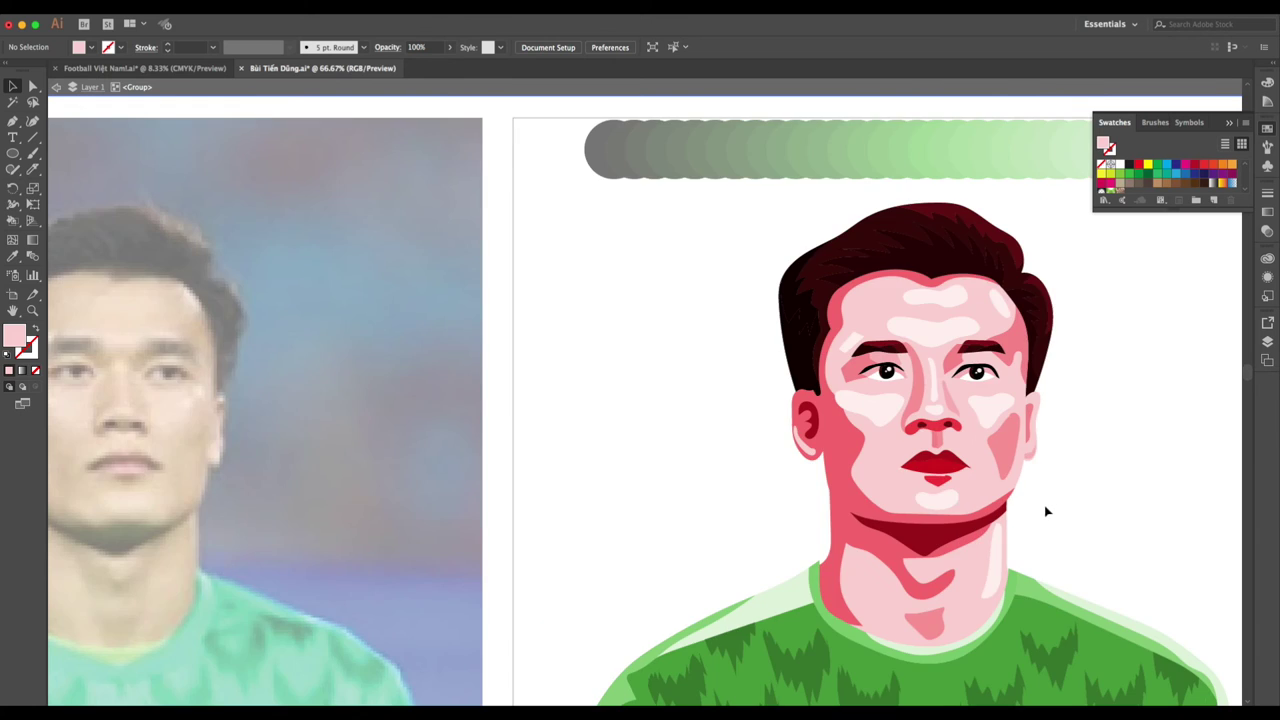
scroll(1046, 512, "up", 1)
scroll(1000, 486, "up", 2)
scroll(925, 455, "up", 1)
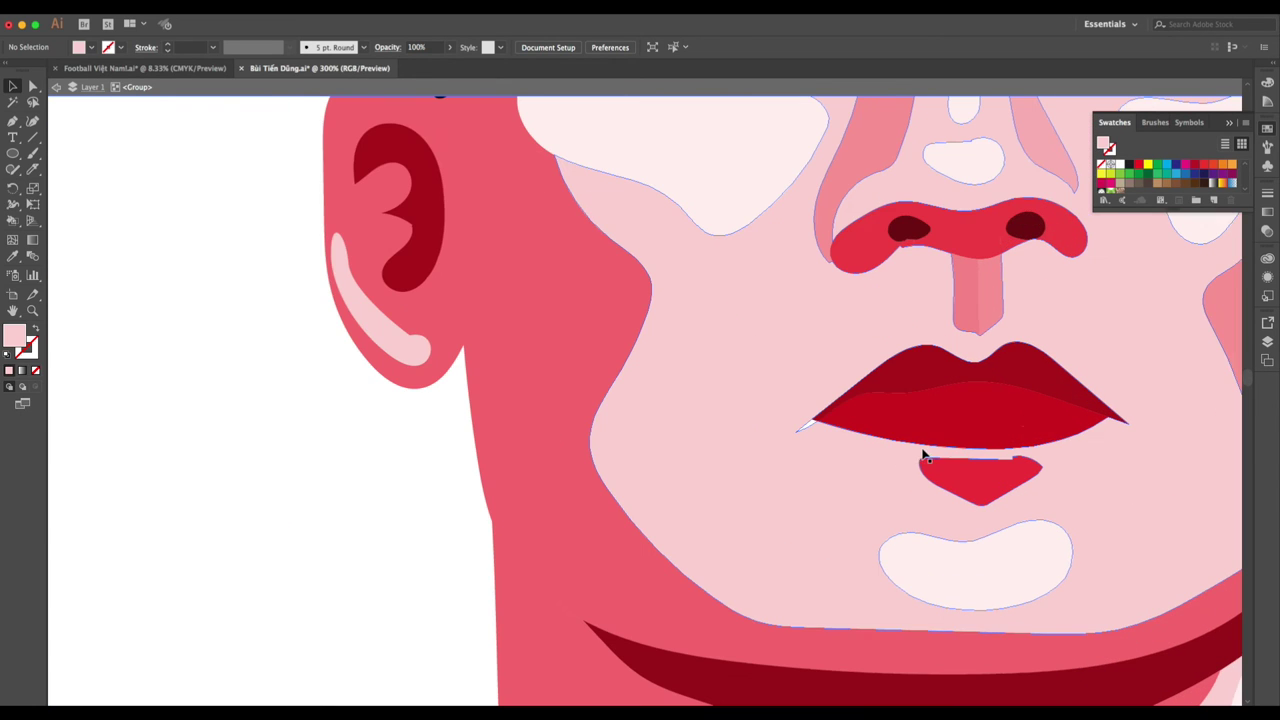
left_click(809, 431)
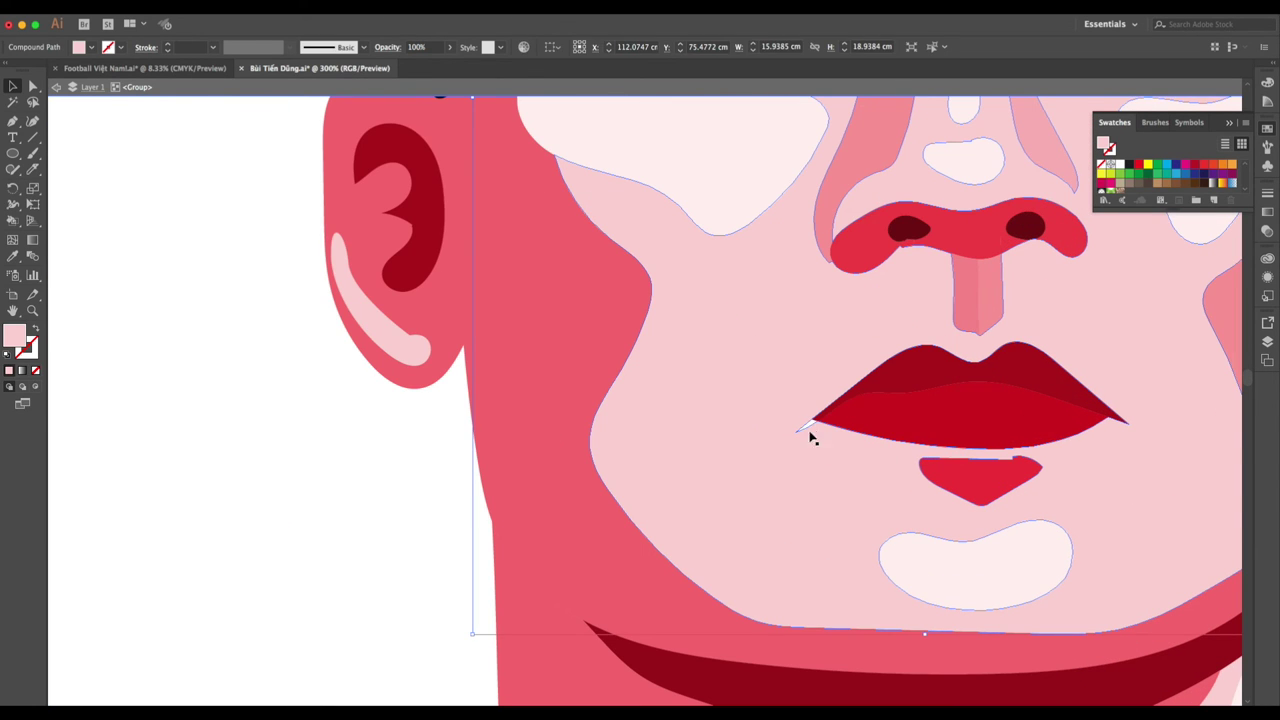
double_click(810, 433)
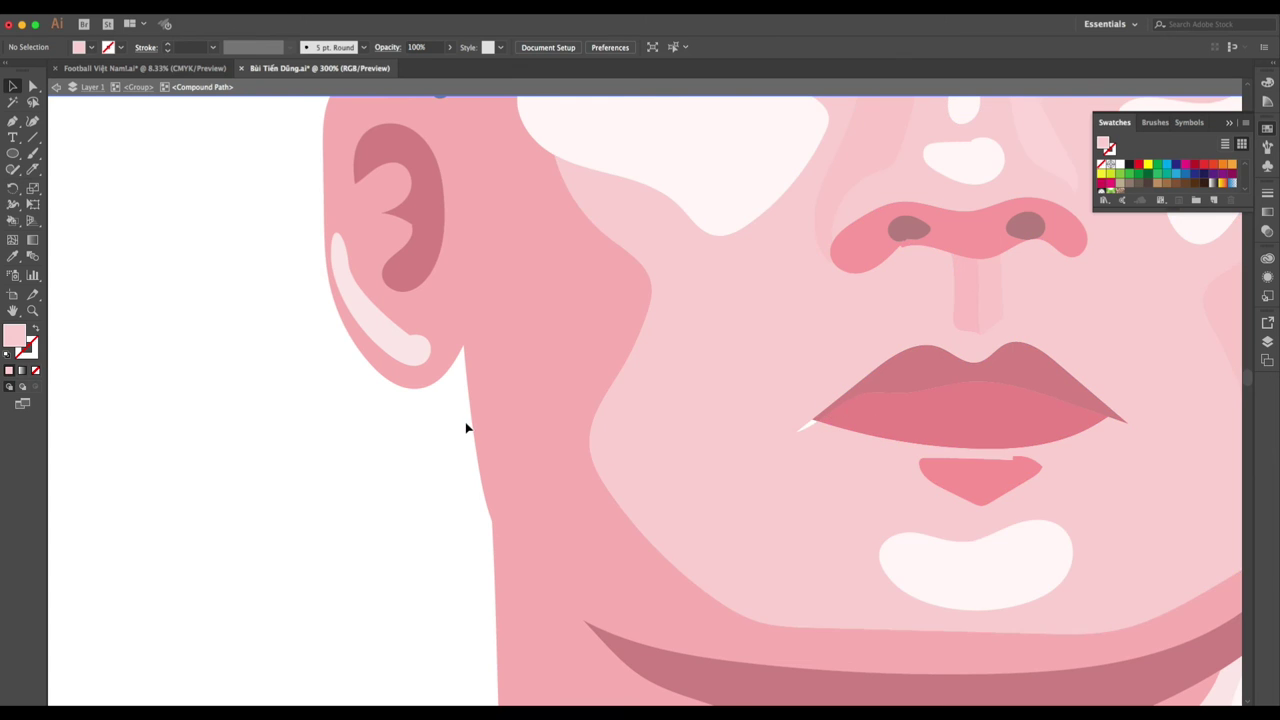
double_click(465, 428)
left_click(837, 402)
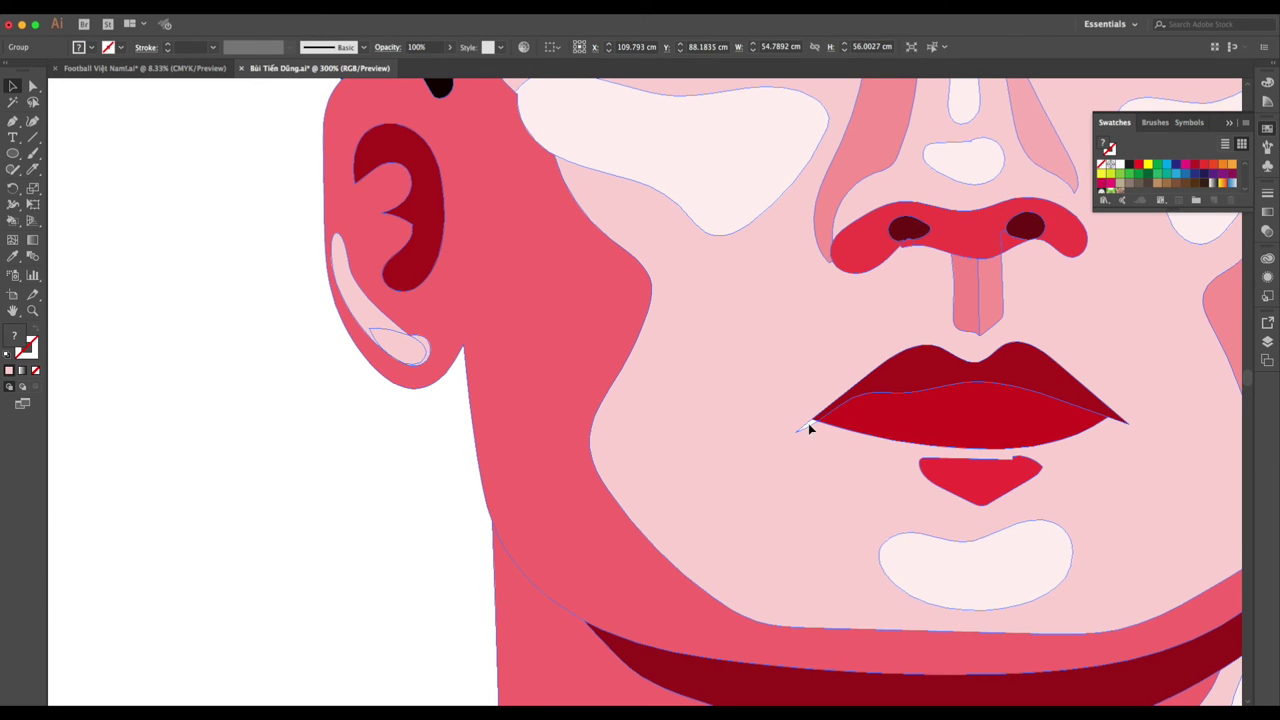
double_click(808, 432)
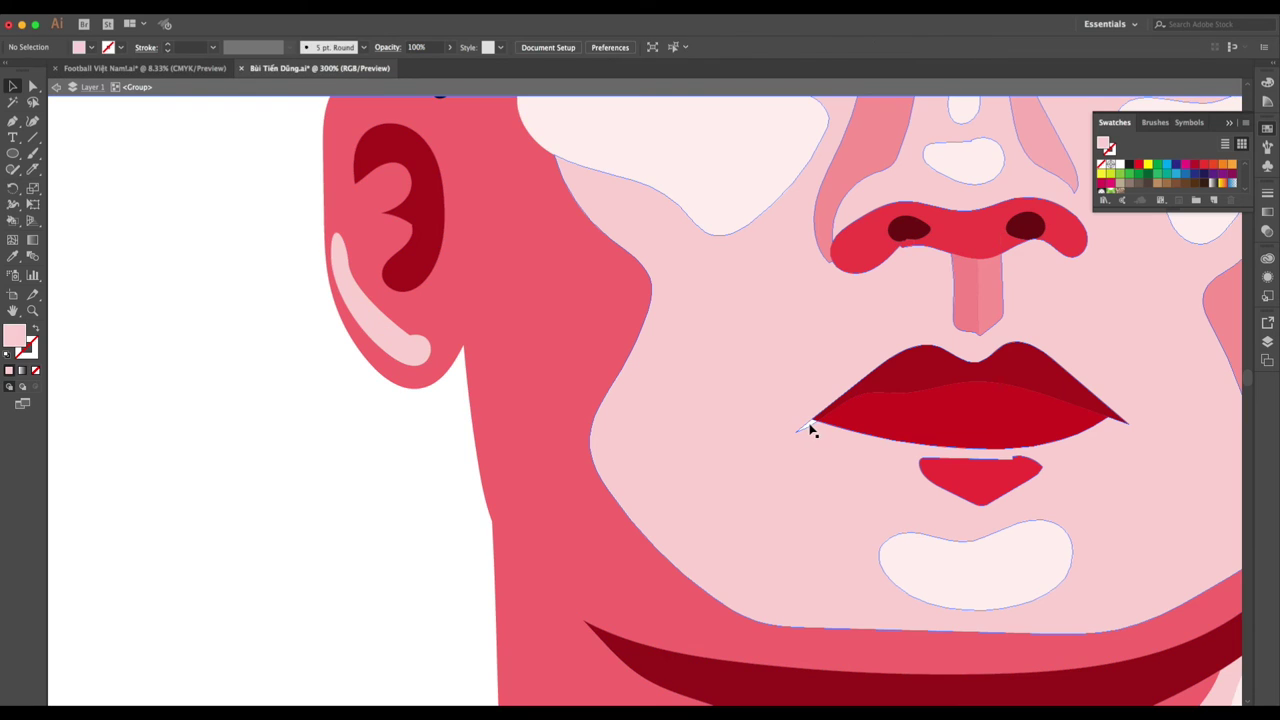
double_click(386, 434)
key("i")
left_click(1082, 390)
Pull the lower lip's left corner point out about 0.7 cm into a sharper taper.
key("p")
scroll(818, 422, "up", 1)
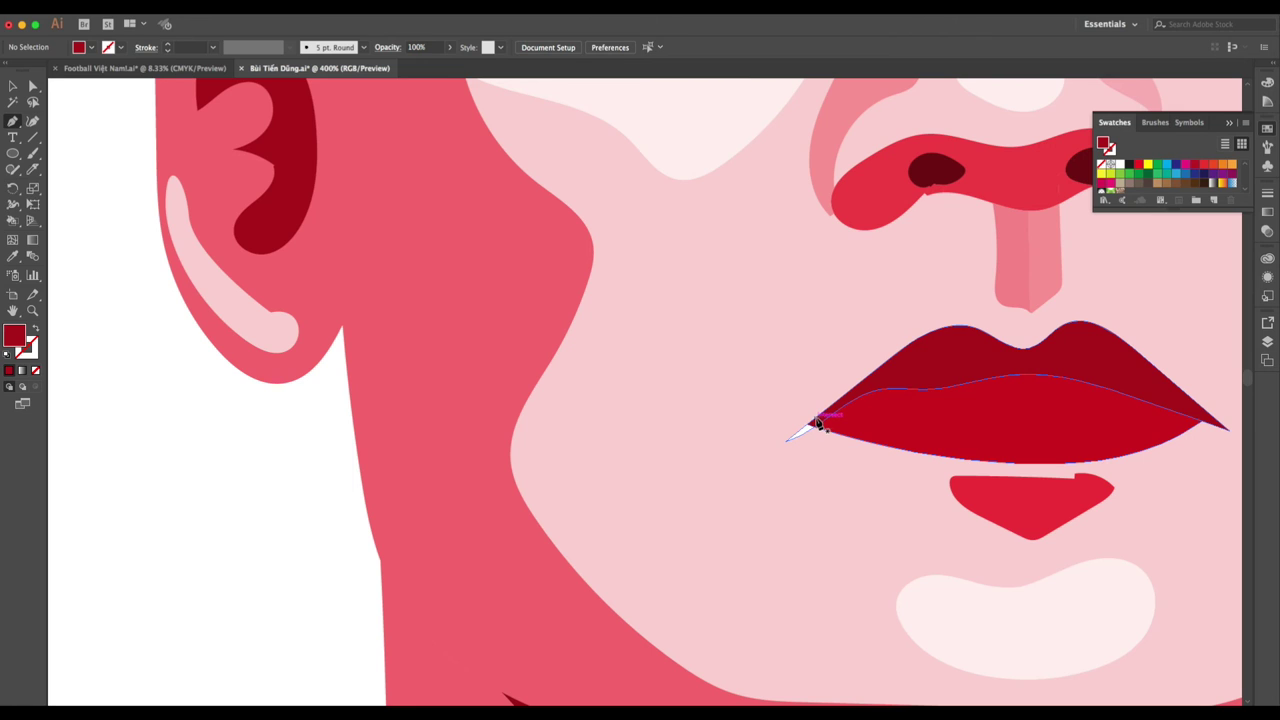
mouse_move(815, 421)
left_mouse_down()
mouse_move(772, 452)
mouse_move(817, 425)
left_mouse_up()
key("v")
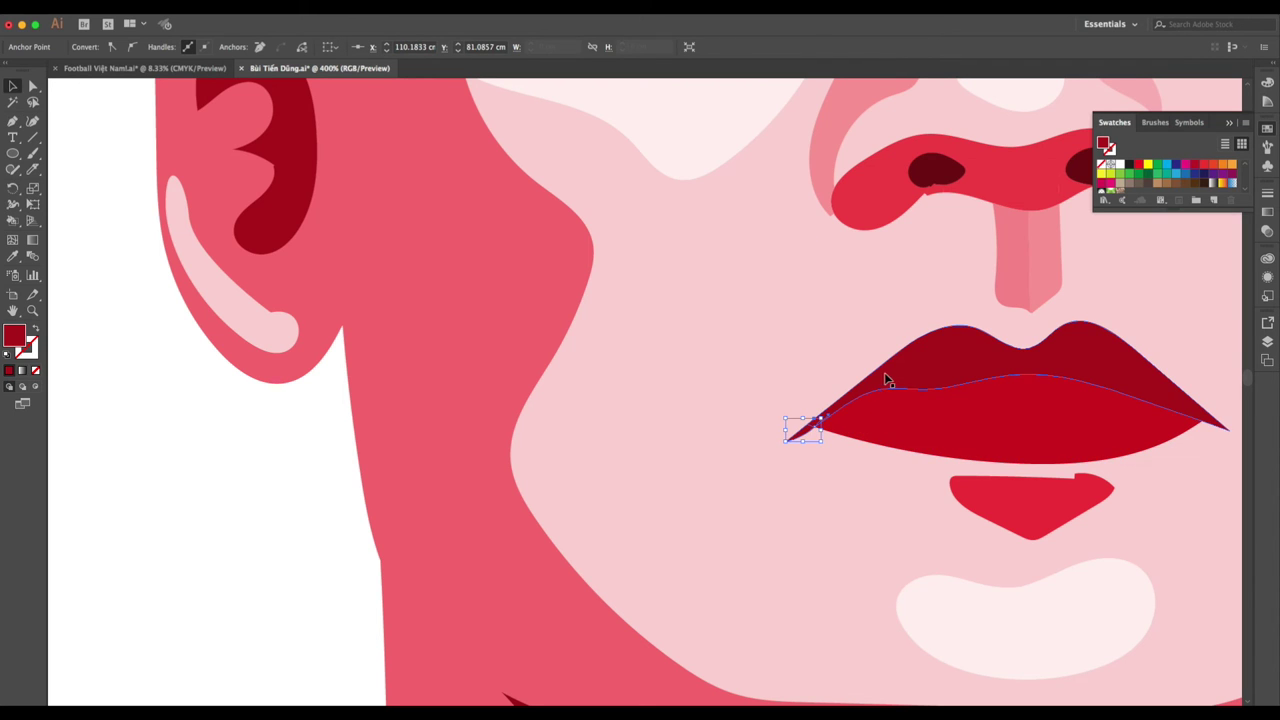
key("ctrl+a")
left_click(143, 463)
scroll(616, 498, "down", 1)
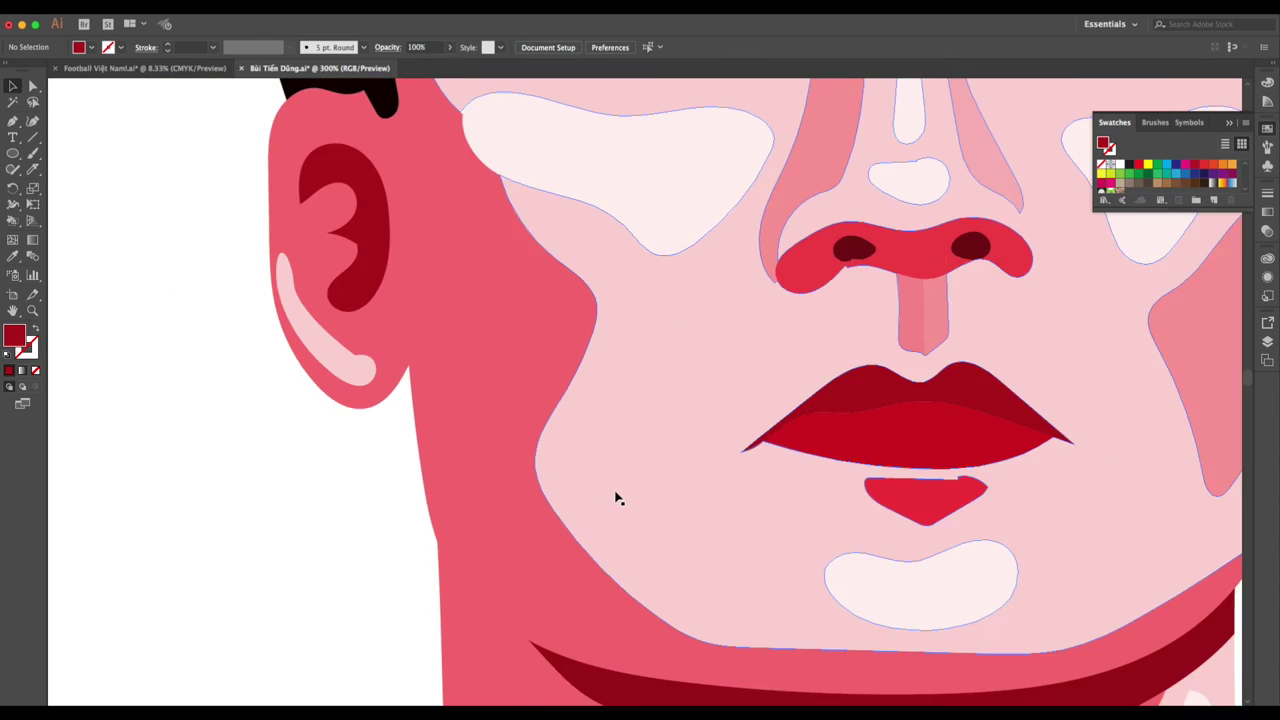
scroll(1096, 533, "down", 1)
scroll(960, 466, "down", 1)
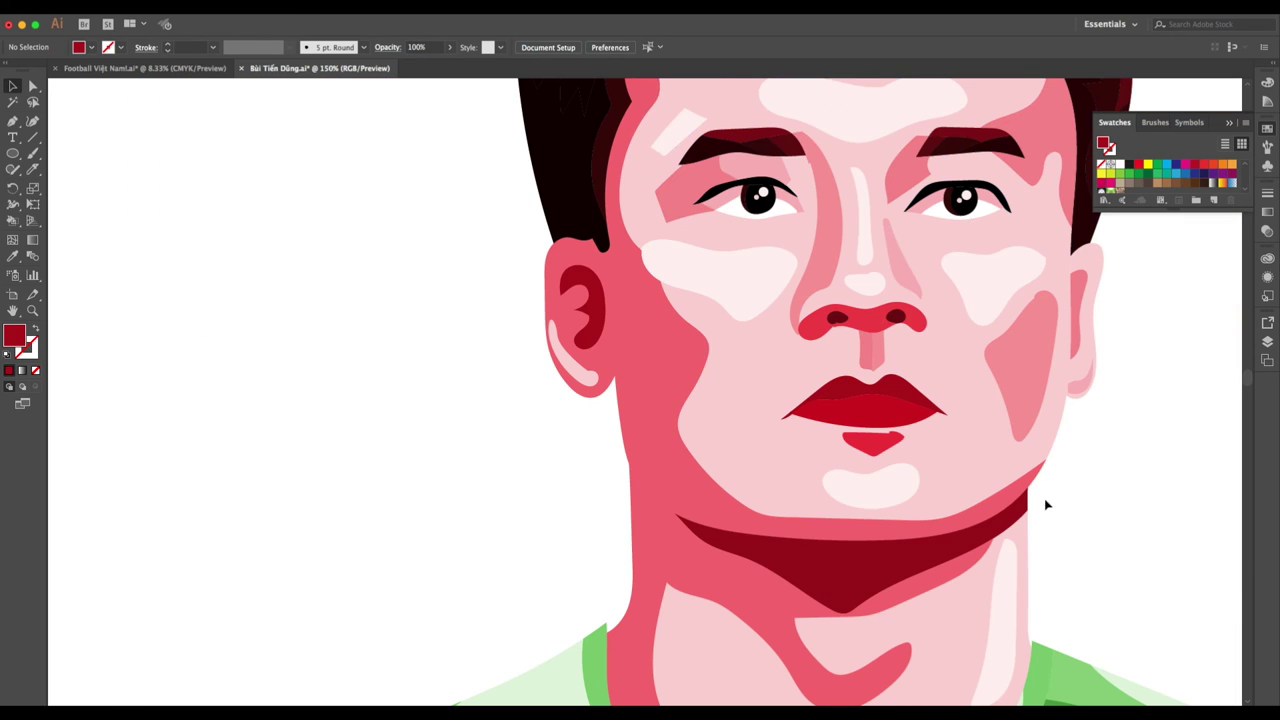
Move the red and green blend bars together up above the portrait.
scroll(983, 460, "down", 2)
left_click_drag(1051, 508, 991, 437)
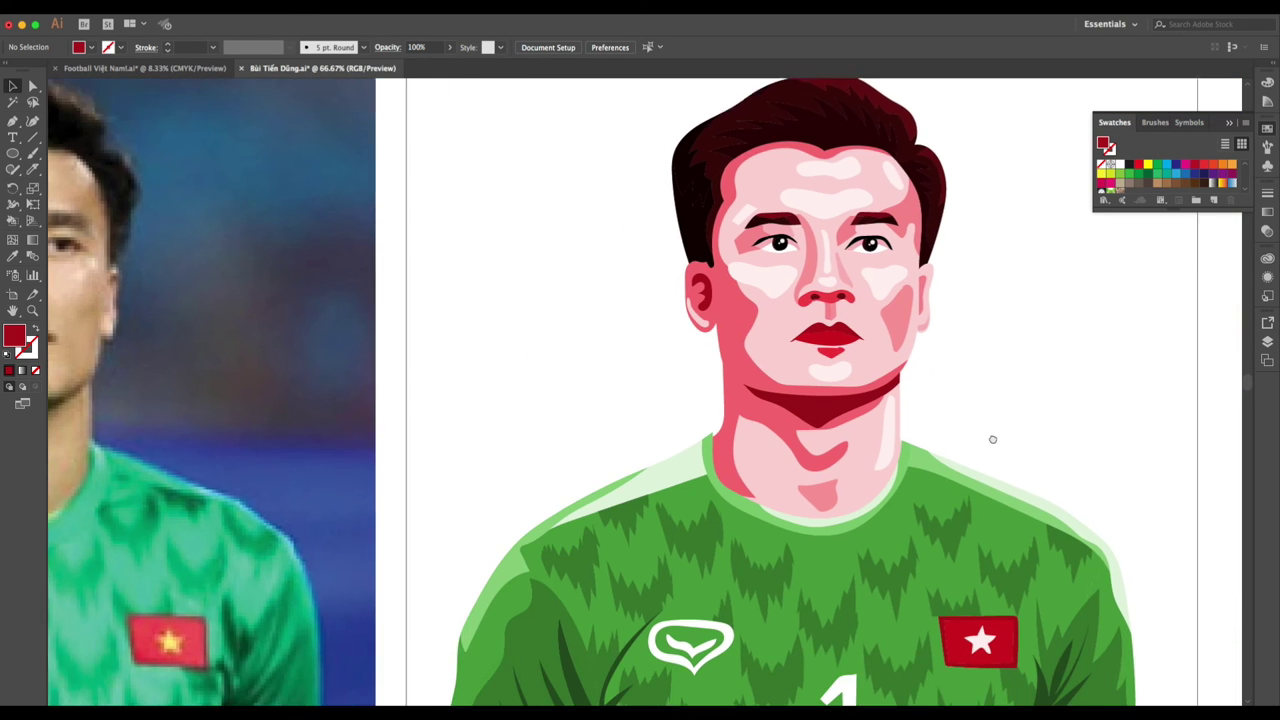
left_click_drag(1015, 533, 960, 420)
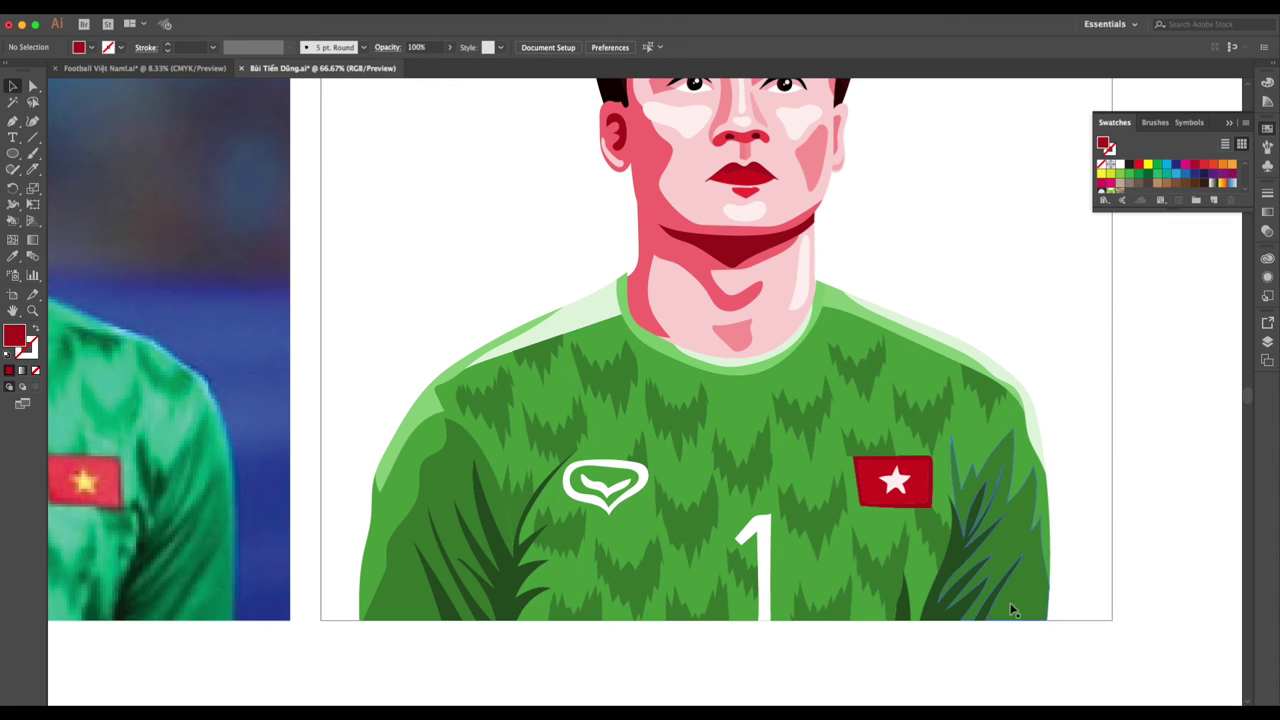
left_click_drag(1057, 434, 1049, 594)
scroll(1050, 590, "down", 1)
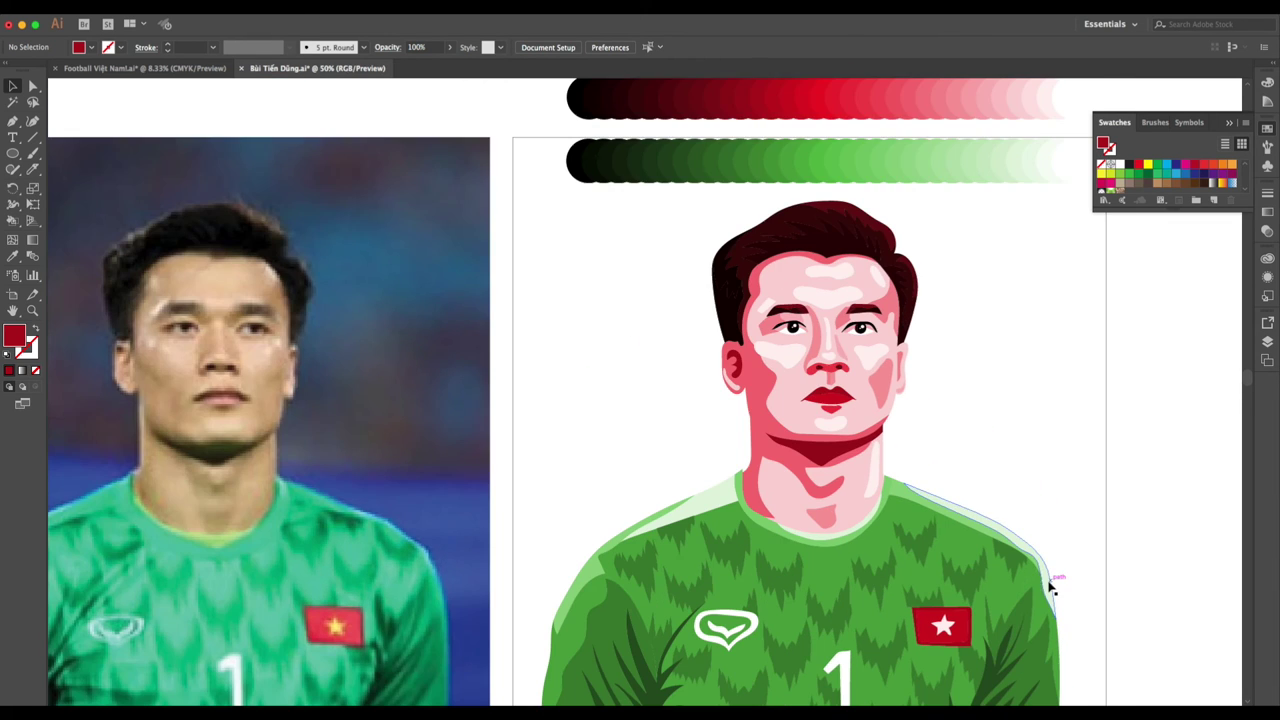
scroll(1076, 503, "down", 1)
scroll(1076, 503, "right", 1)
scroll(1050, 485, "down", 1)
scroll(1050, 485, "right", 1)
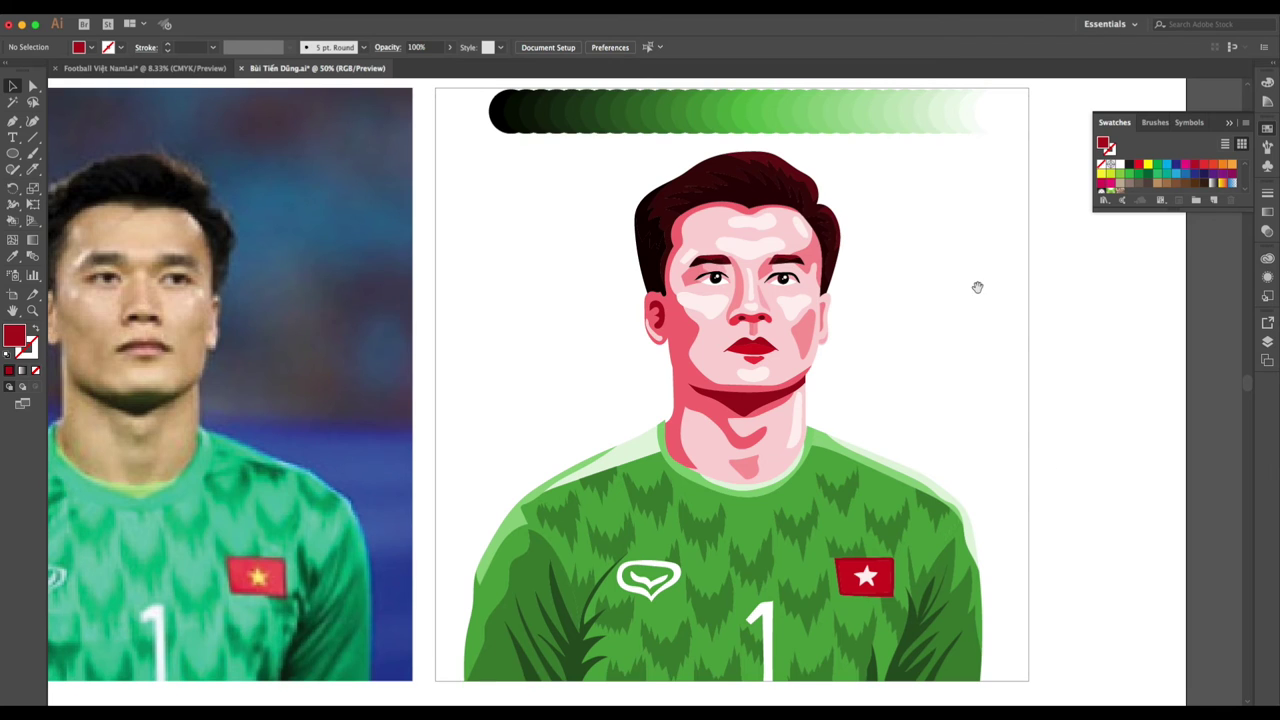
left_click_drag(977, 287, 974, 414)
left_click(857, 248)
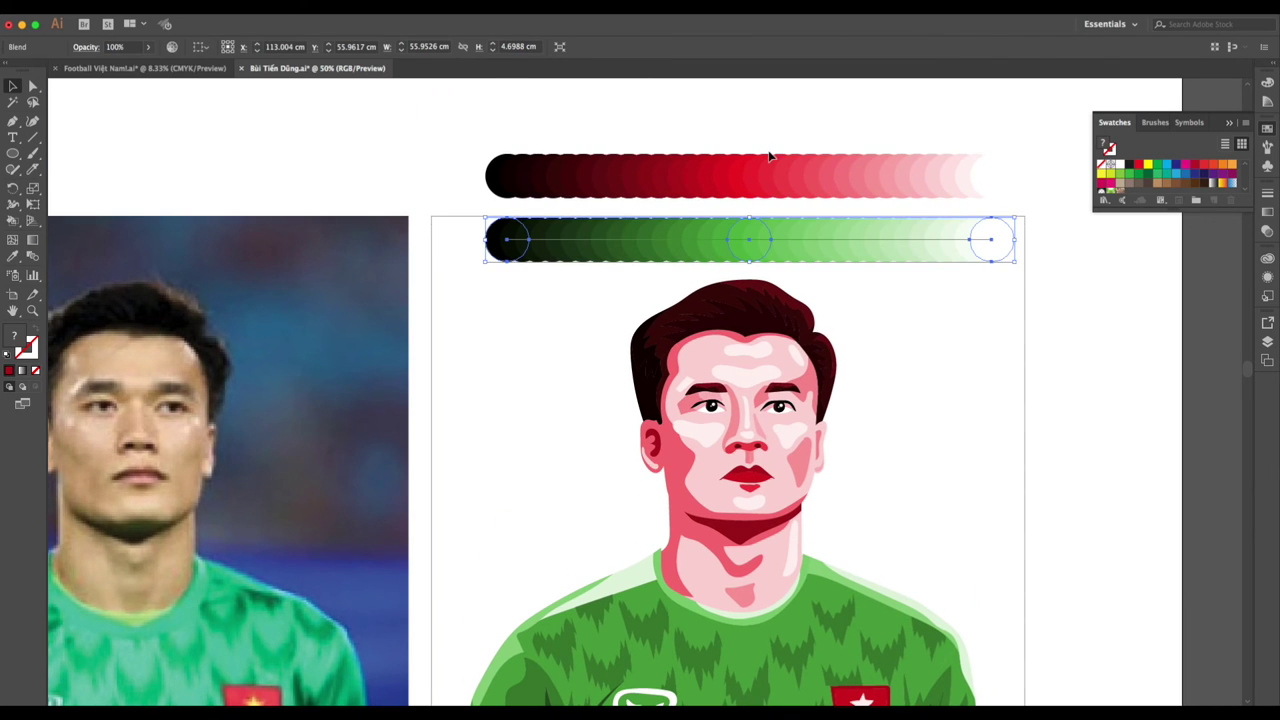
scroll(812, 232, "down", 1)
mouse_move(738, 205)
left_mouse_down()
mouse_move(436, 116)
mouse_move(777, 250)
left_mouse_up()
left_click(777, 201, "shift")
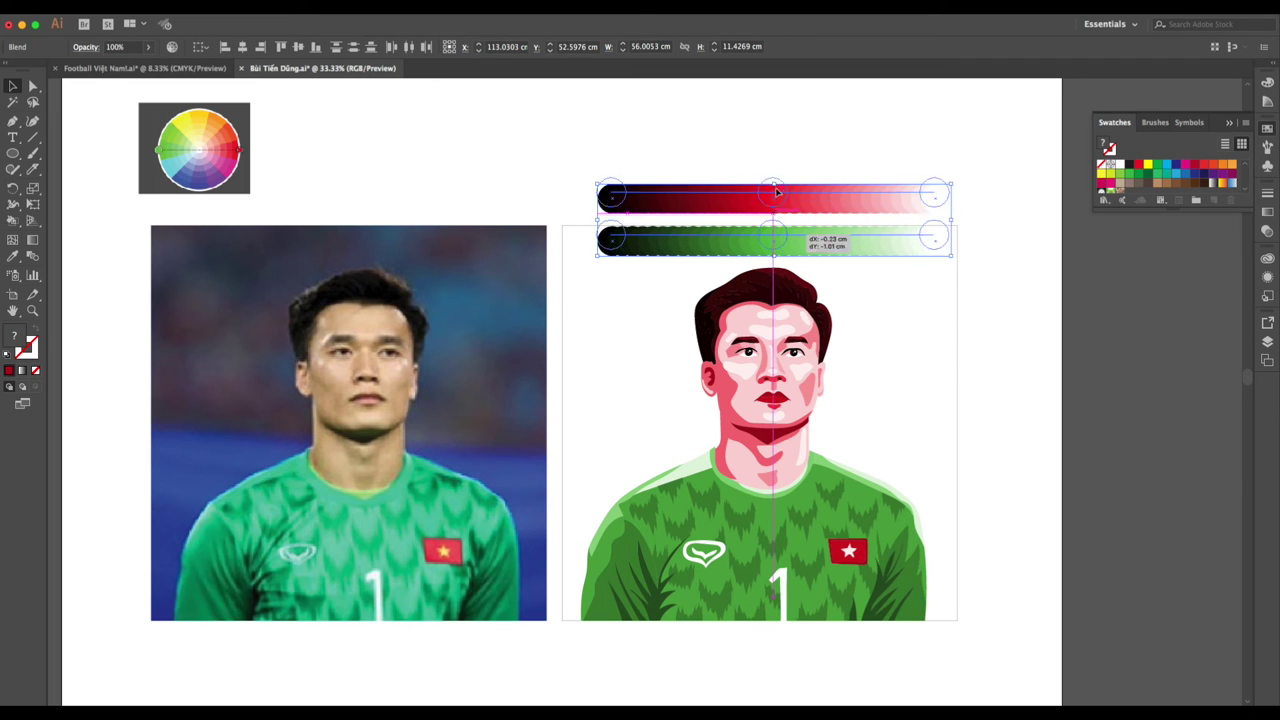
left_click_drag(777, 201, 773, 139)
Place the colour wheel in a row beside the blend bars.
left_click_drag(202, 143, 525, 151)
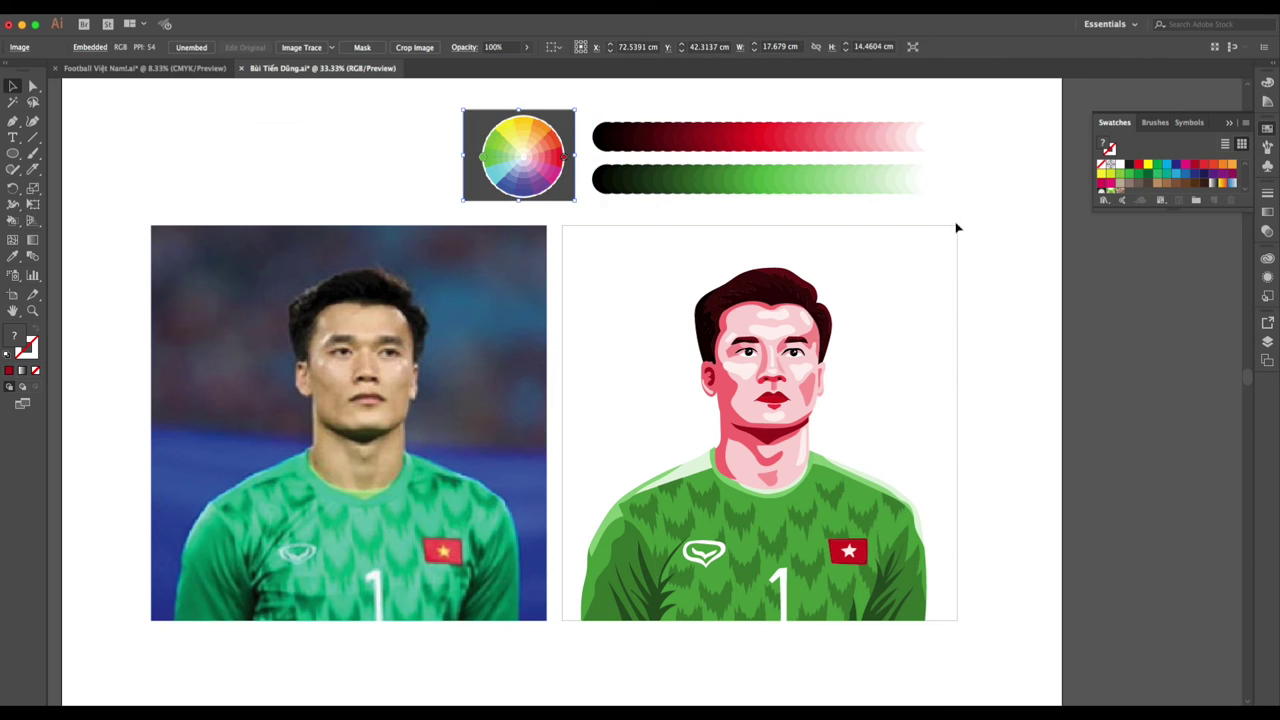
left_click(1007, 237)
left_click_drag(915, 311, 867, 289)
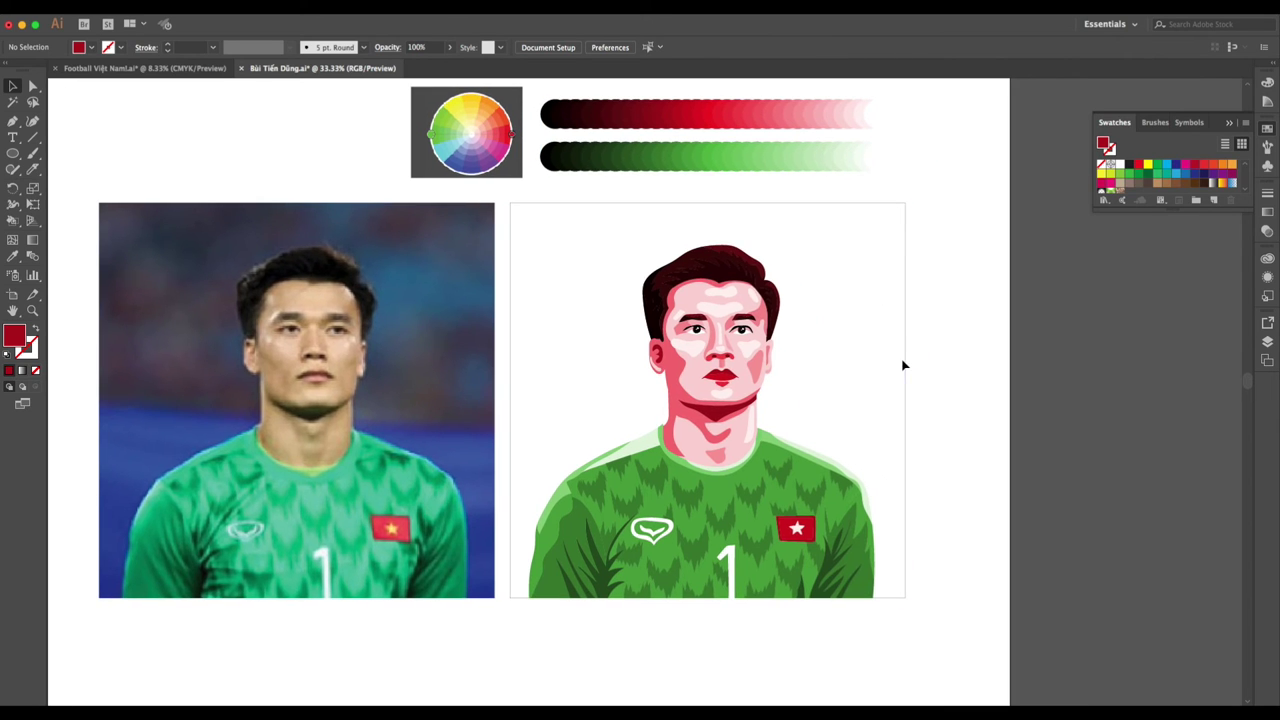
Fill the portrait's white background rectangle with dark green from the green blend bar.
left_click(905, 391)
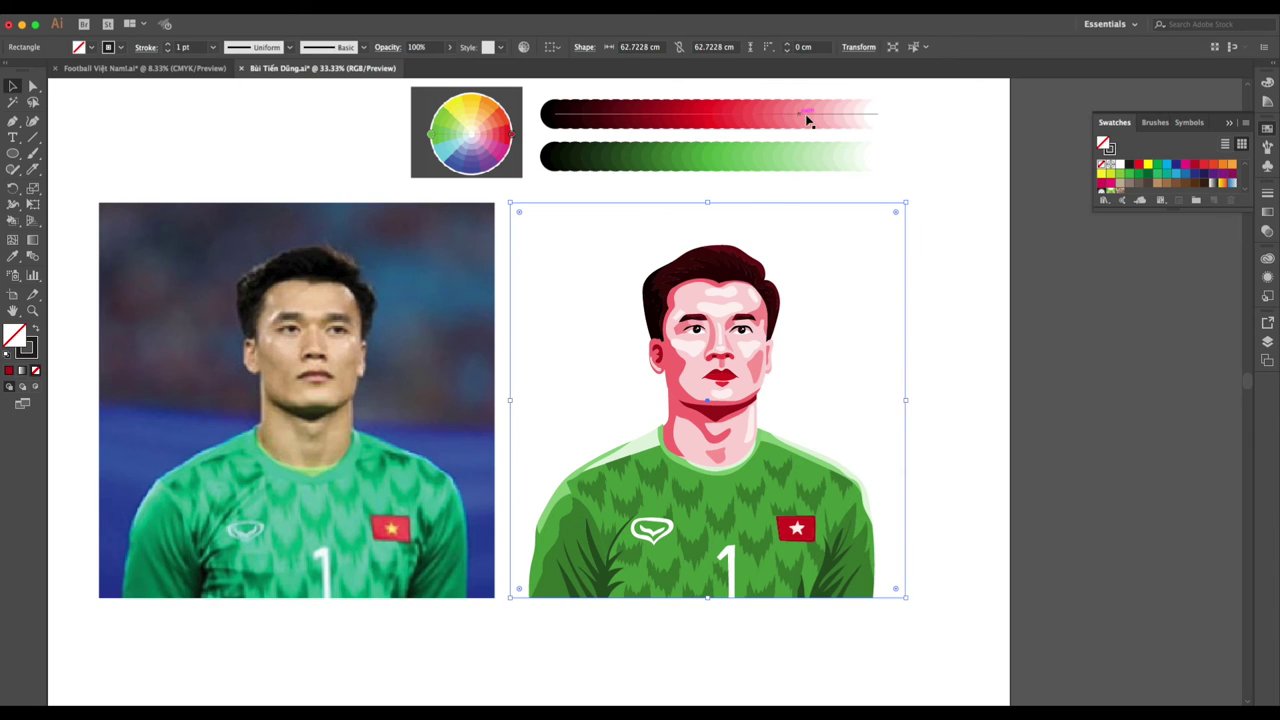
left_click(862, 118)
left_click(828, 150)
key("i")
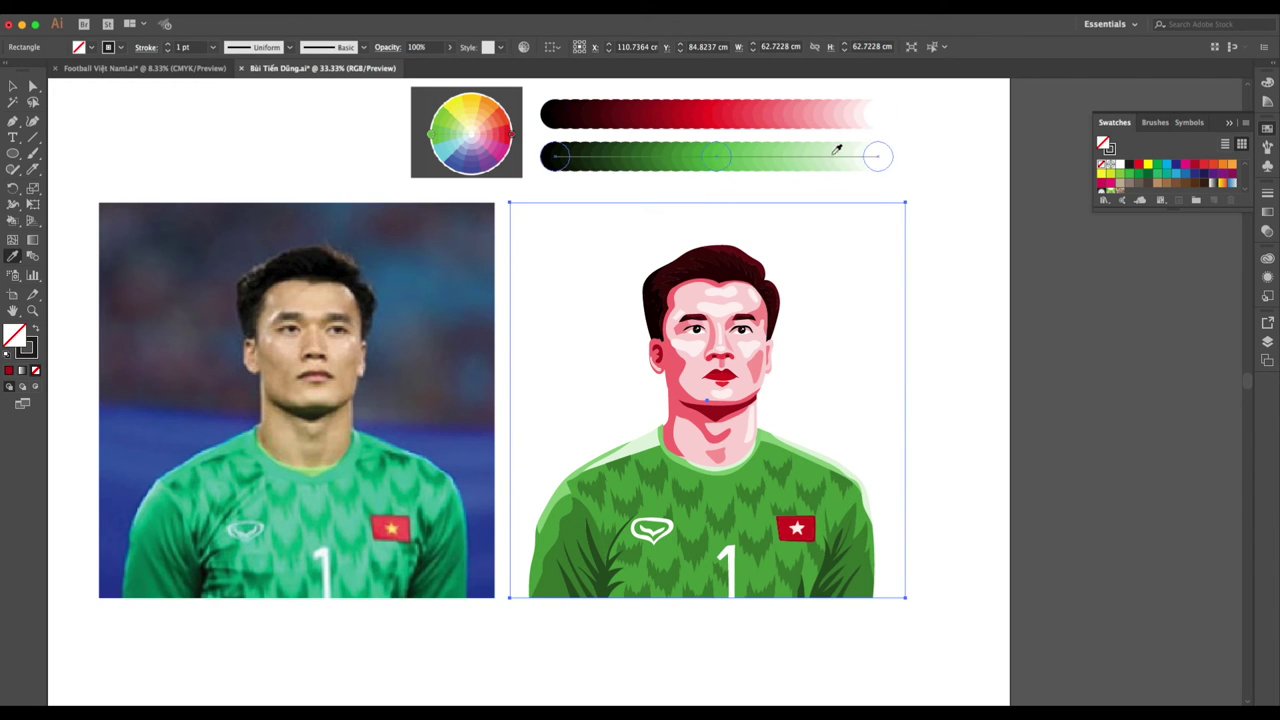
left_click(578, 146)
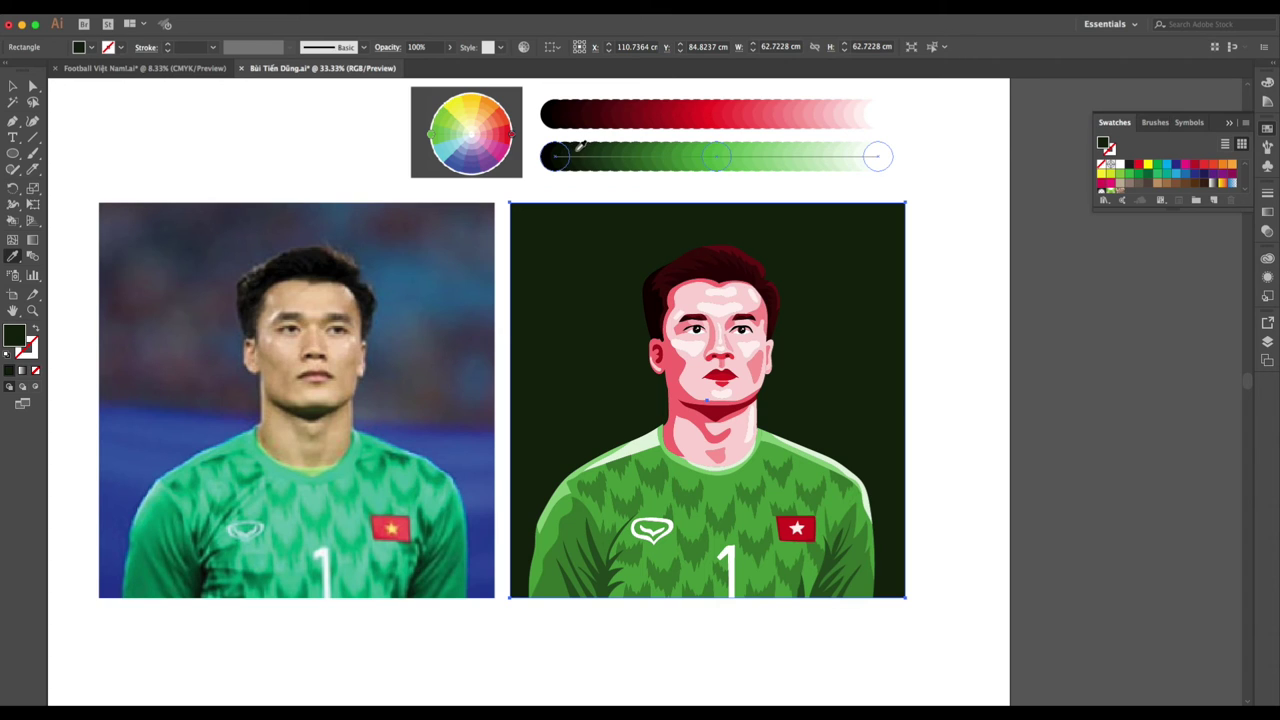
key("v")
left_click(977, 394)
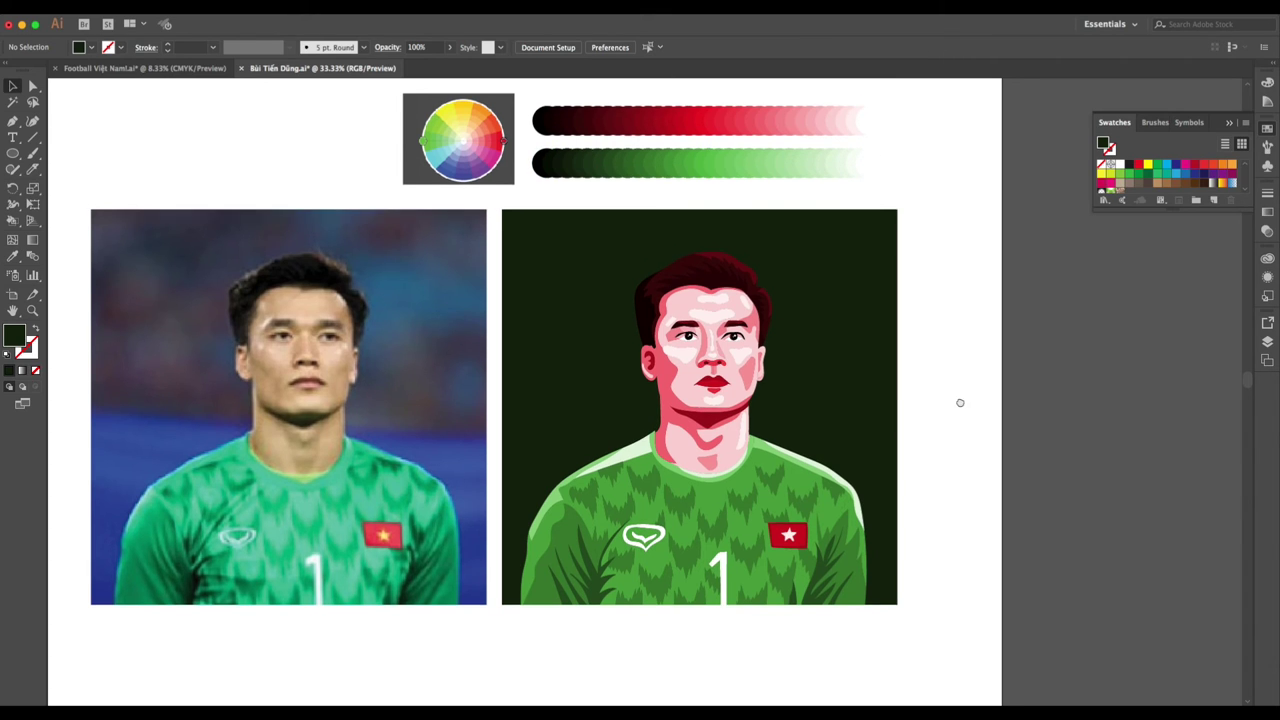
Reselect the dark green background so it can be cut with the Knife.
left_click(815, 376)
left_click(1064, 434)
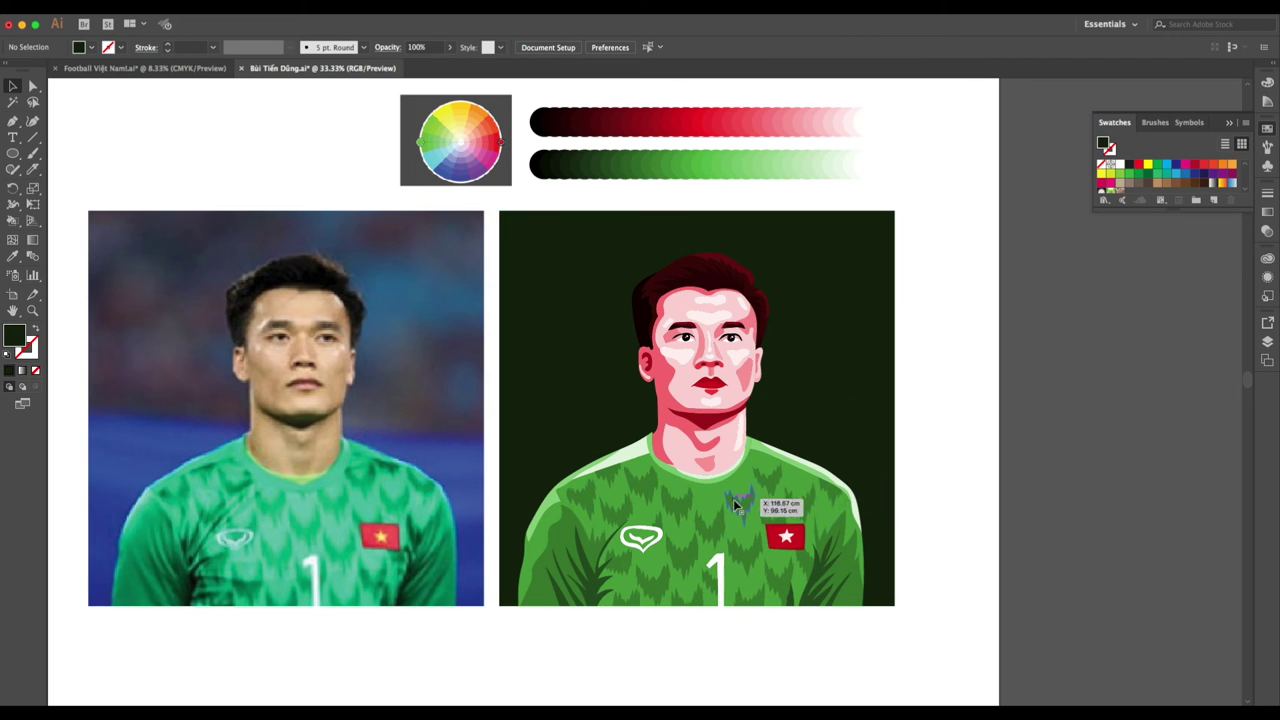
left_click(838, 354)
left_click(33, 169)
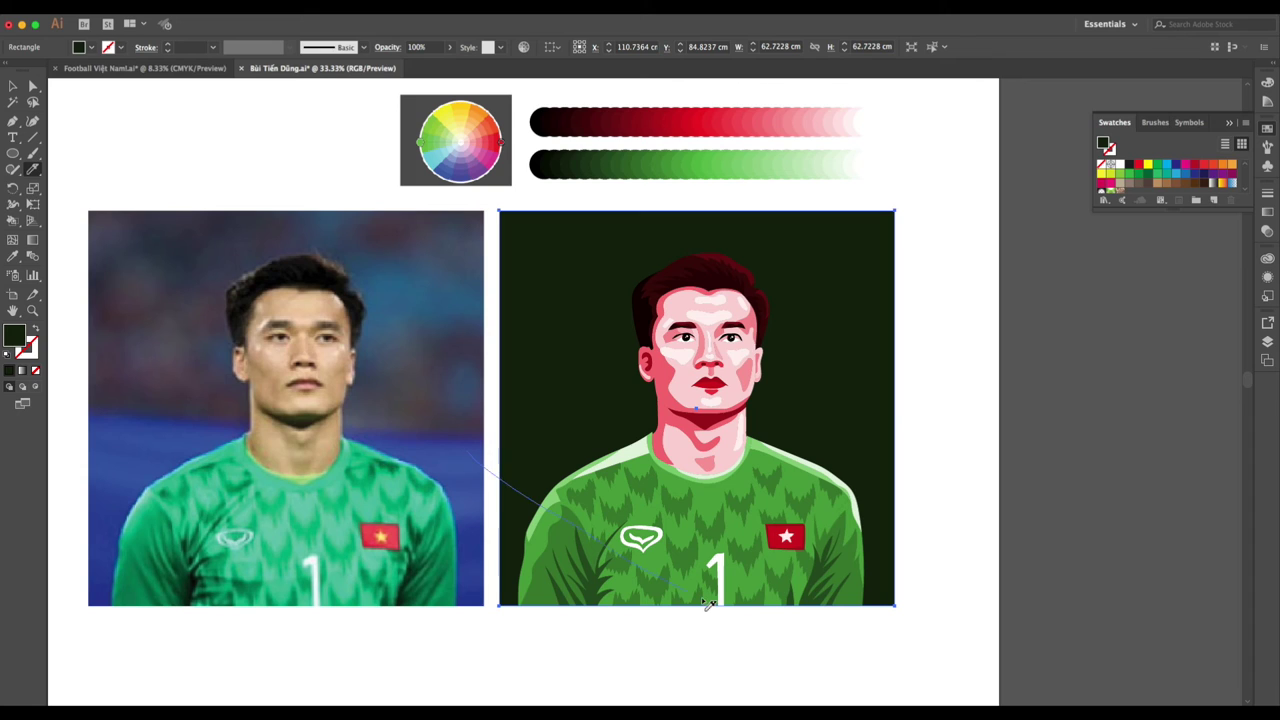
left_click(752, 622)
Knife-cut curved rays from the left edge to the jersey and from the jersey to the right edge.
left_click_drag(705, 607, 980, 414)
left_click_drag(487, 351, 635, 512)
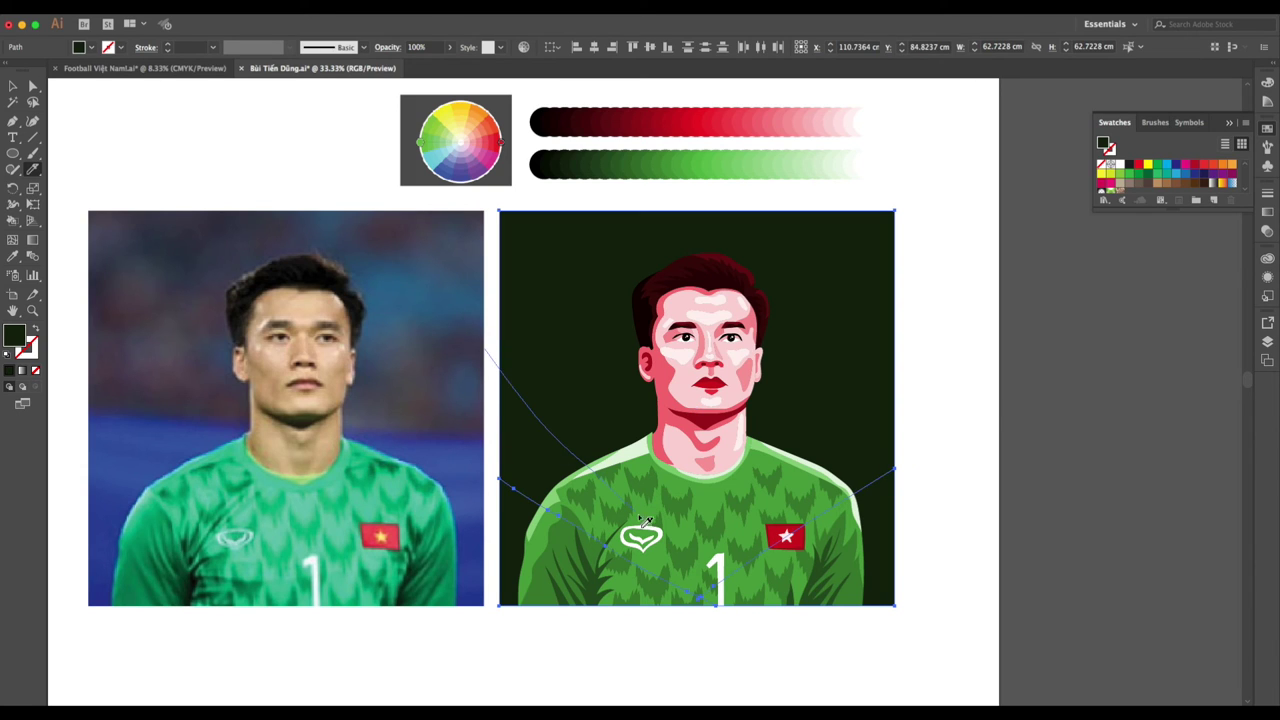
left_click_drag(498, 390, 697, 556)
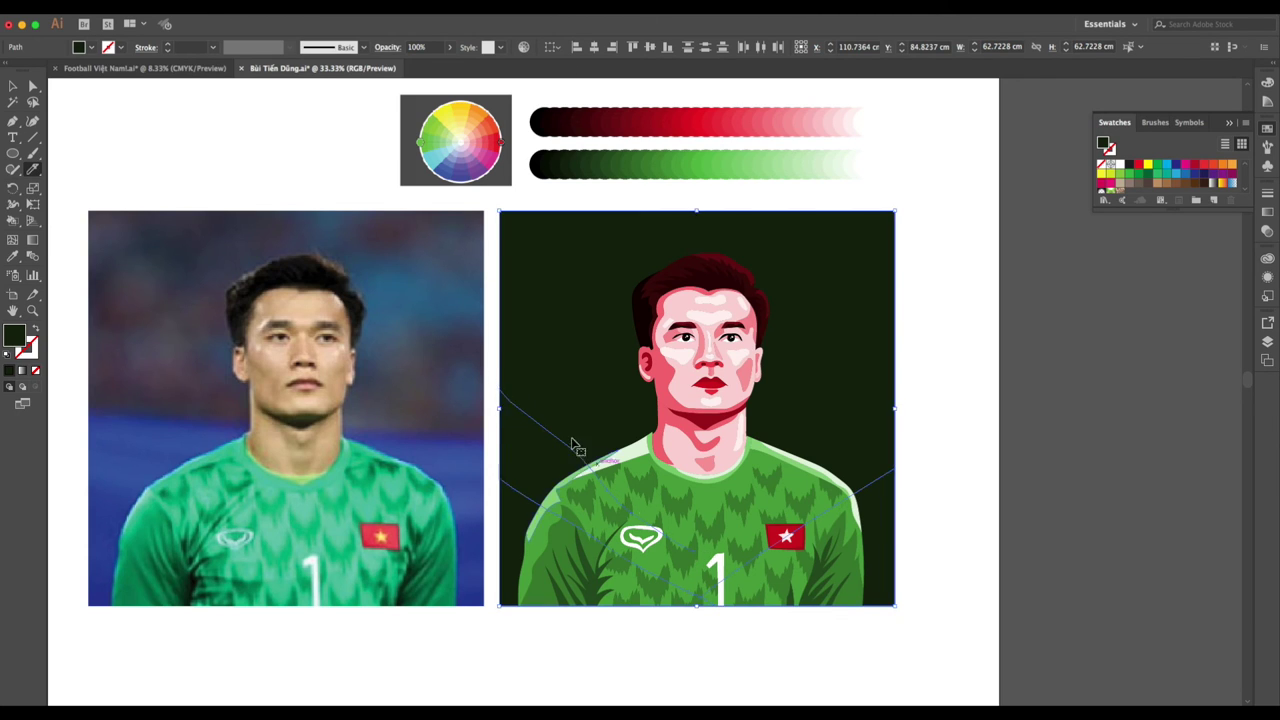
left_click_drag(491, 366, 658, 570)
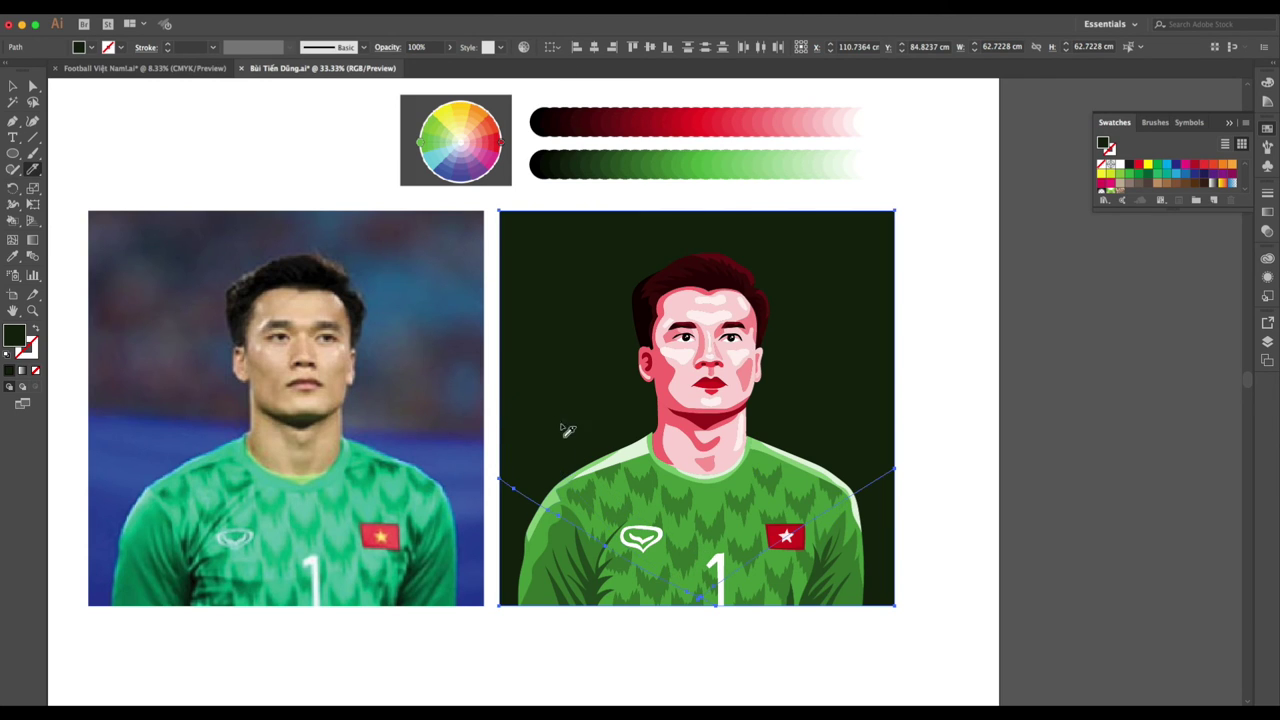
left_click_drag(480, 372, 784, 602)
left_click_drag(700, 546, 912, 400)
left_click_drag(697, 548, 917, 340)
Cut a ray from the top-left corner down to the chest, undoing misplaced cuts.
left_click_drag(506, 206, 660, 452)
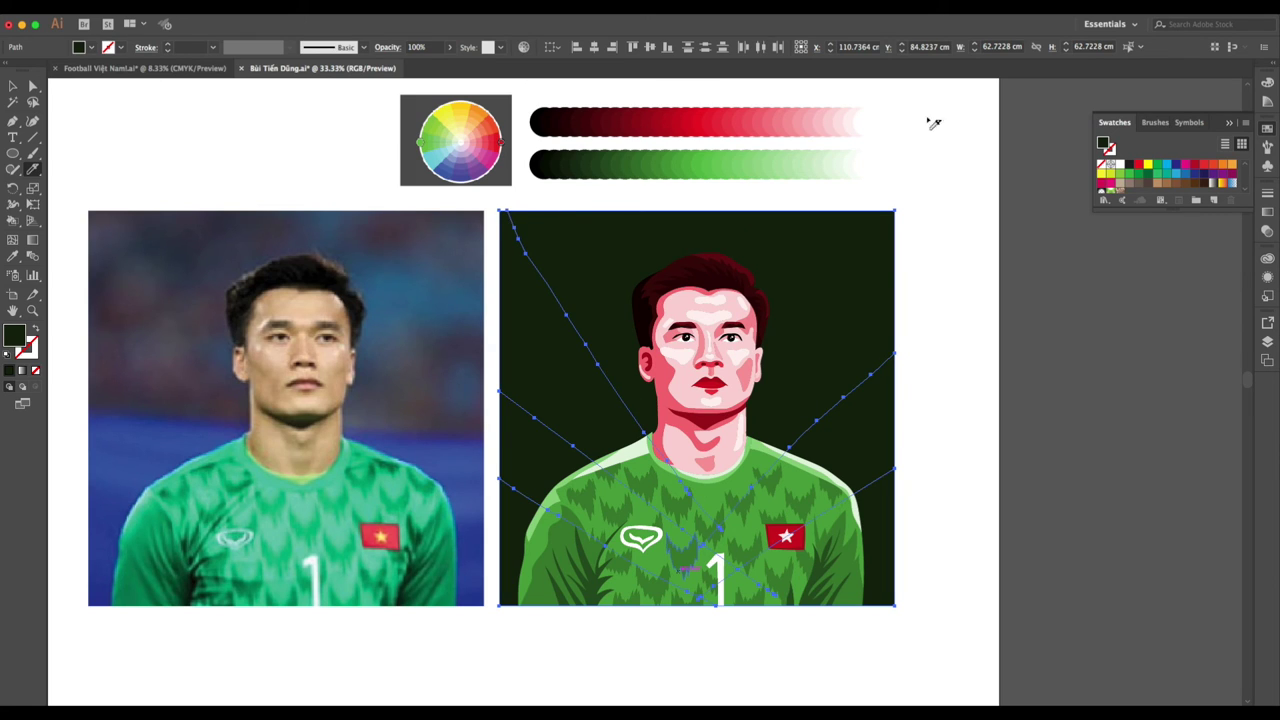
key("ctrl+z")
left_click_drag(512, 214, 605, 440)
left_click_drag(785, 418, 866, 150)
key("ctrl+z")
key("ctrl+z")
left_click_drag(534, 243, 676, 493)
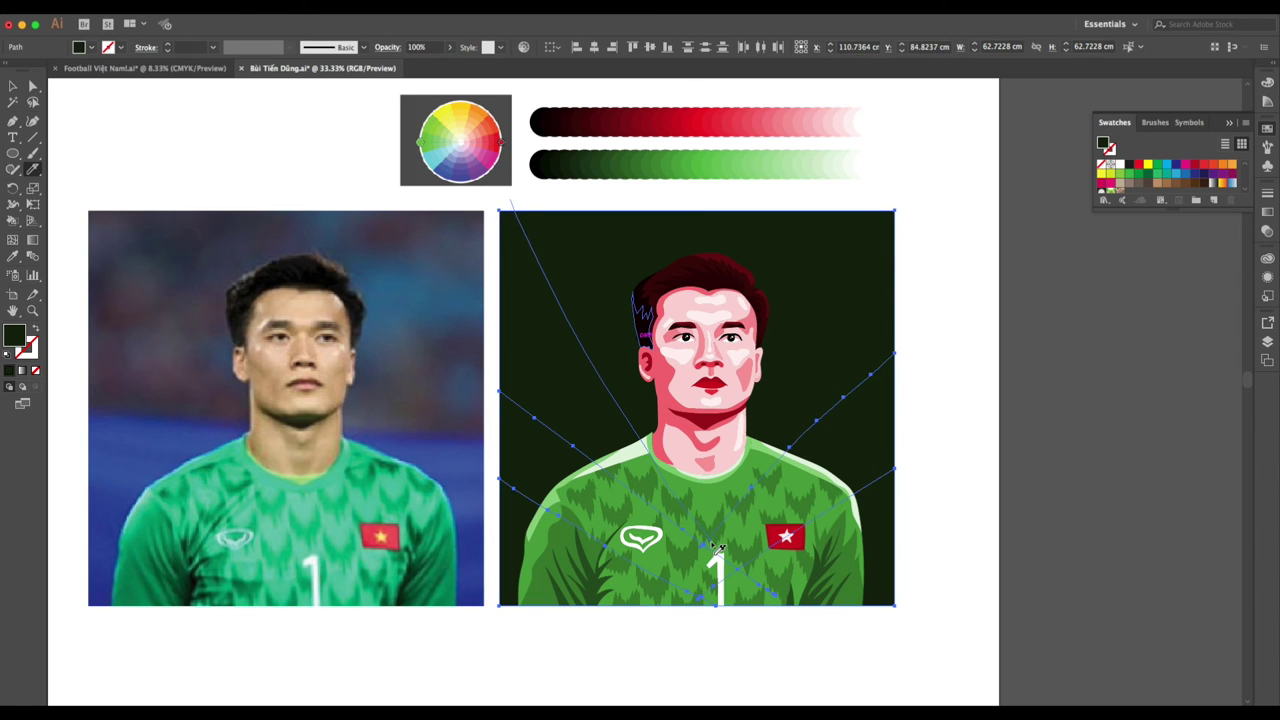
left_click_drag(698, 527, 808, 196)
key("ctrl+z")
mouse_move(695, 521)
left_mouse_down()
mouse_move(840, 192)
mouse_move(707, 481)
left_mouse_up()
key("ctrl+z")
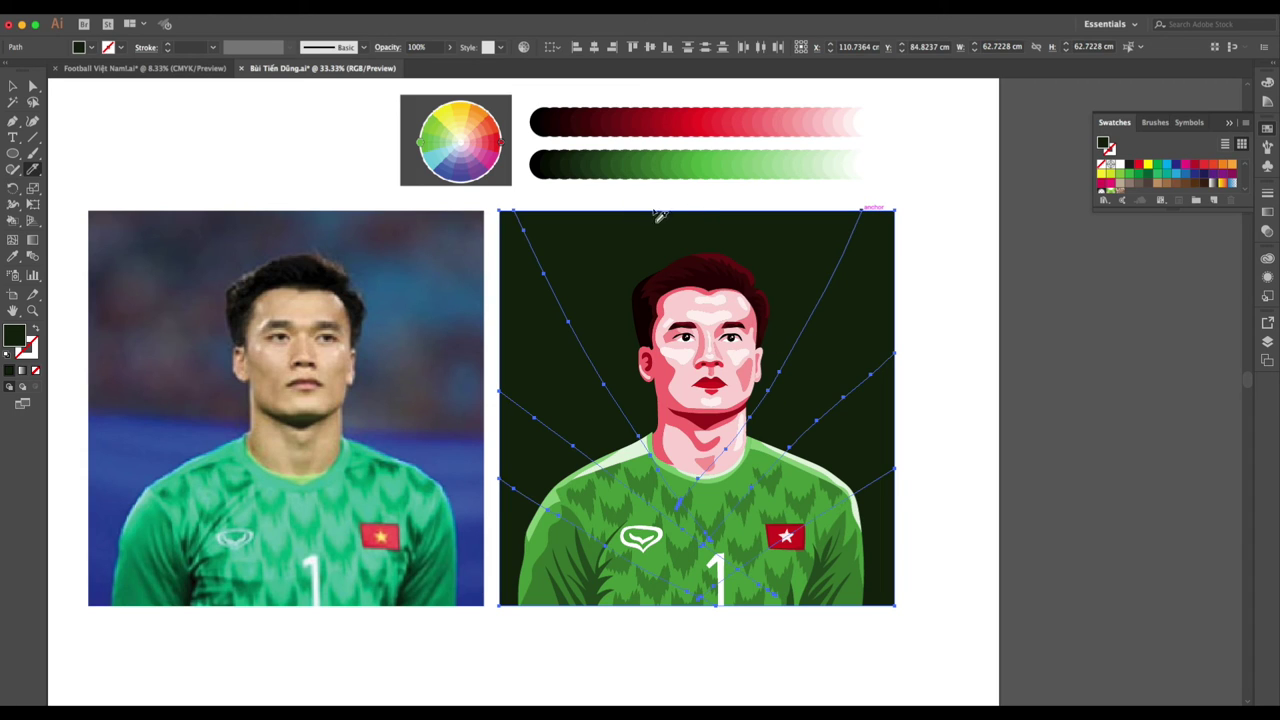
Cut two more rays from the top edge down through the face and chin.
left_click_drag(655, 232, 695, 505)
mouse_move(760, 204)
left_mouse_down()
mouse_move(772, 205)
mouse_move(740, 487)
left_mouse_up()
left_click_drag(777, 208, 726, 452)
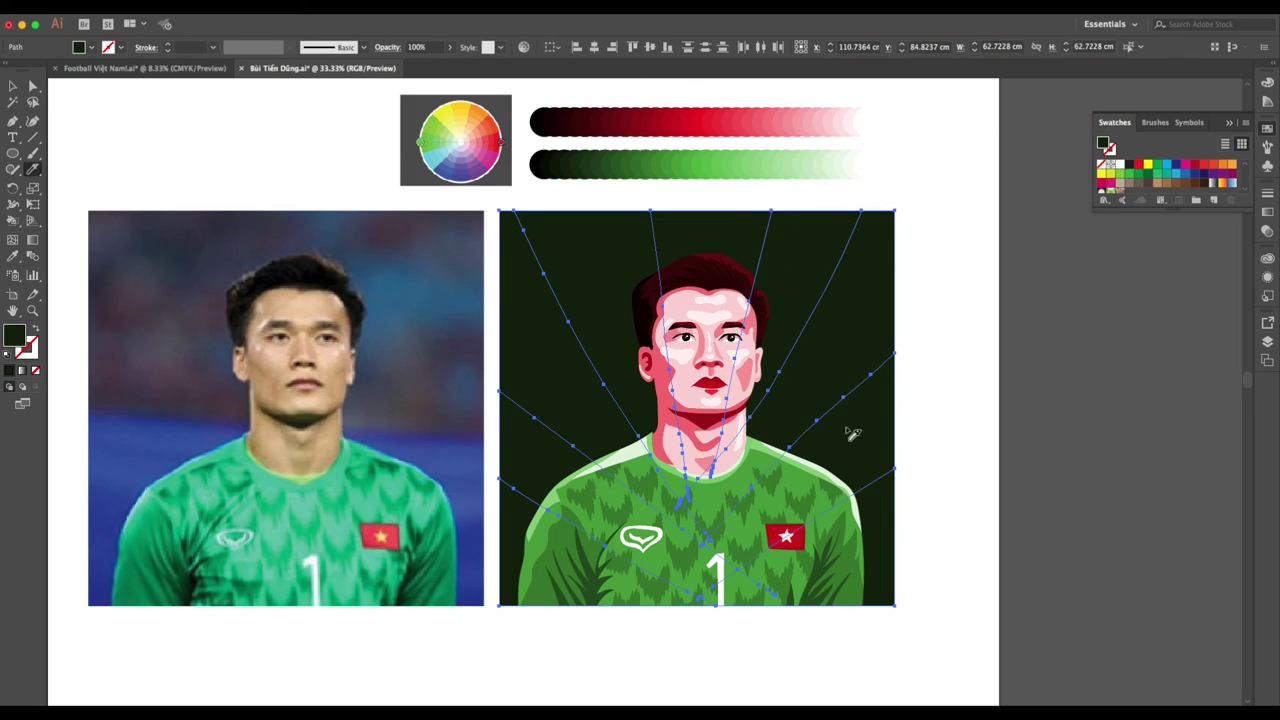
key("v")
left_click(986, 457)
left_click(873, 563)
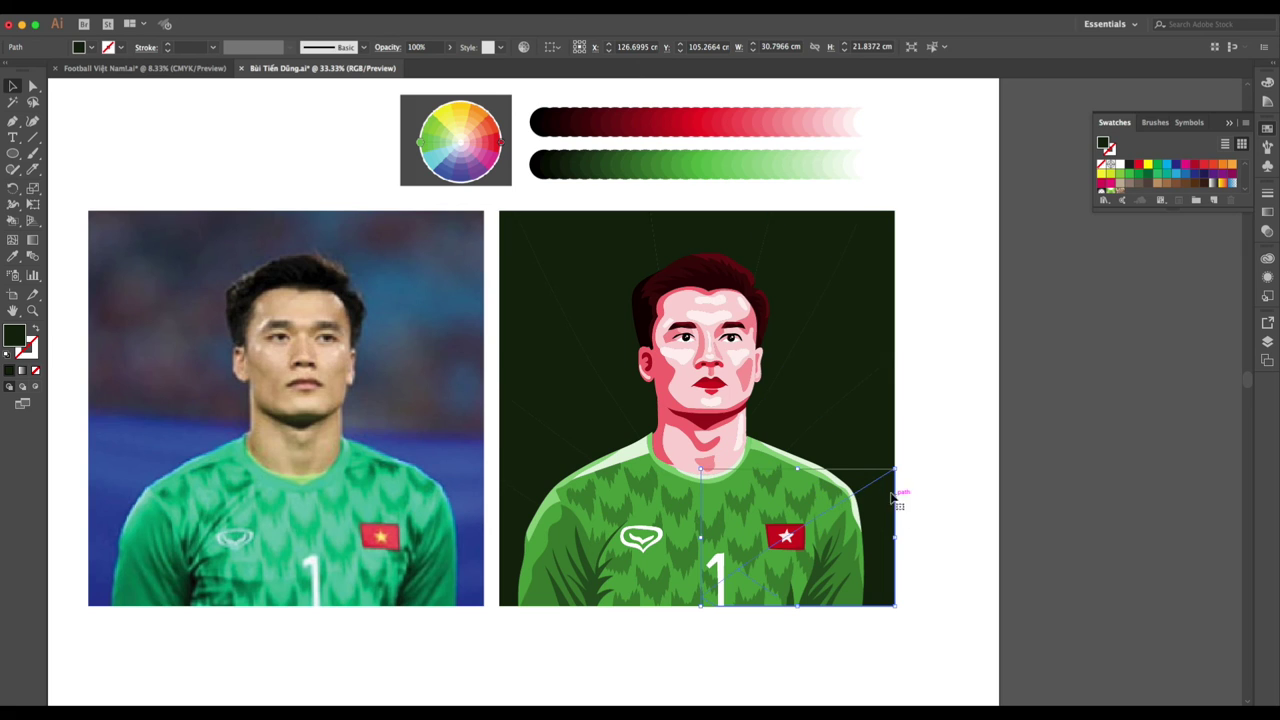
Recolour the wide shoulder background piece with a green from the green blend bar.
left_click(545, 476)
key("i")
left_click(580, 158)
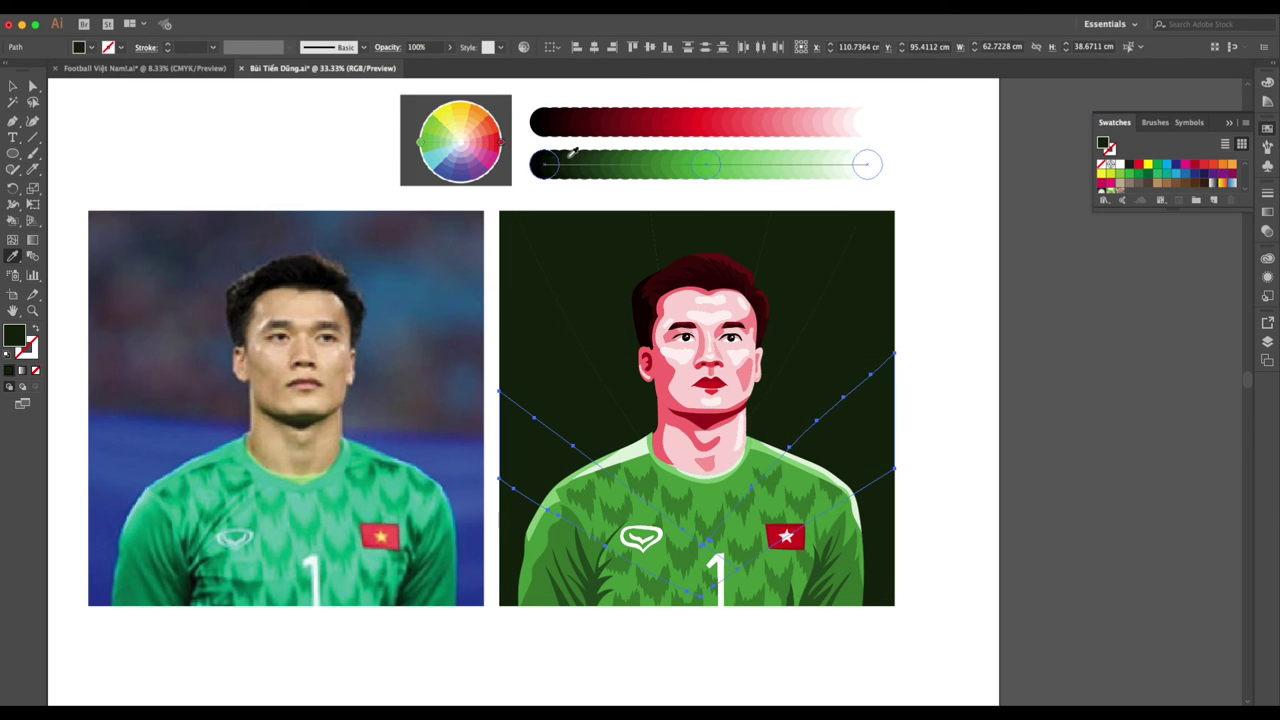
key("v")
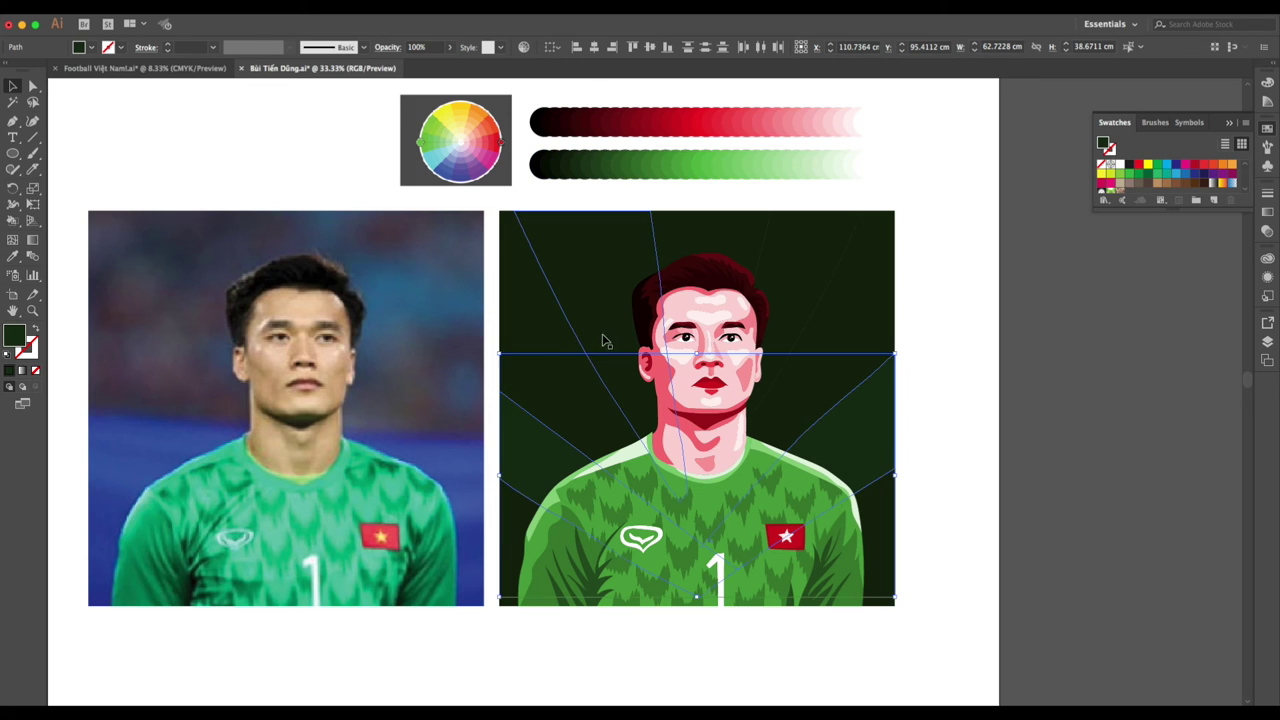
Give a group of background rays a slightly brighter green sampled from the blend bar.
left_click(811, 358)
key("i")
left_click(589, 157)
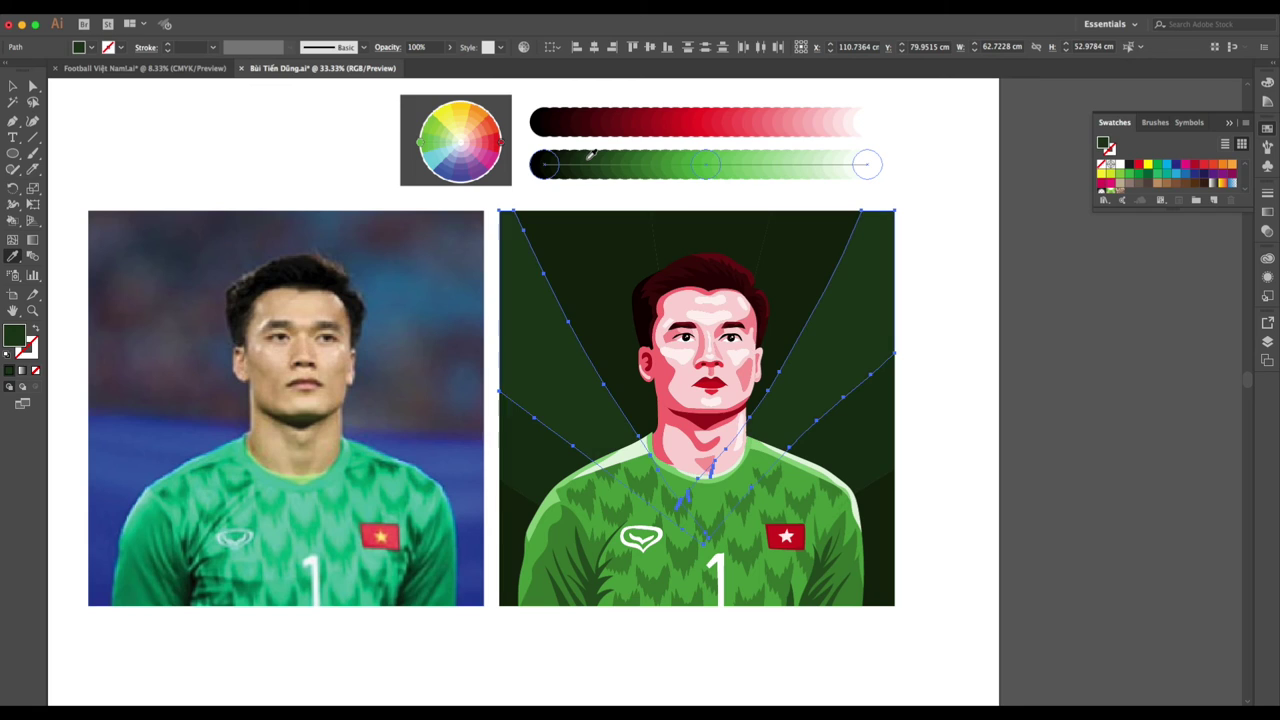
left_click(580, 156)
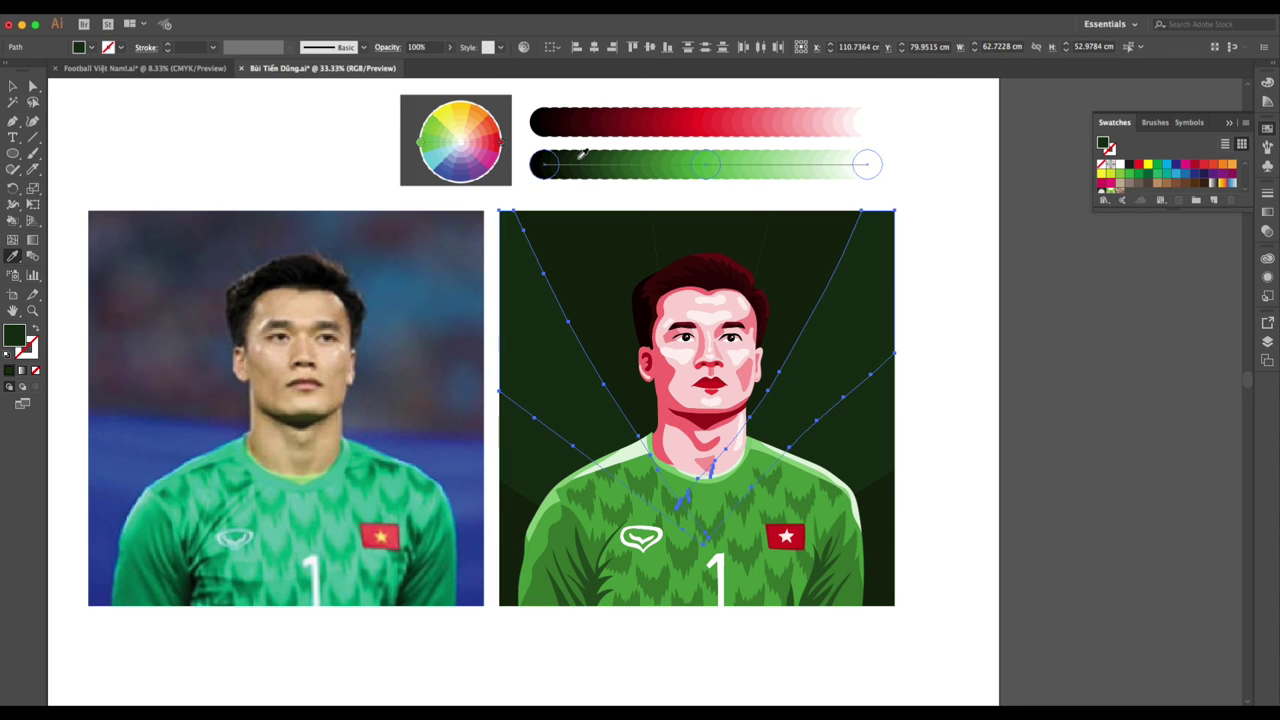
left_click(591, 156)
key("v")
Colour another set of background rays a brighter green from the bar.
left_click(597, 280)
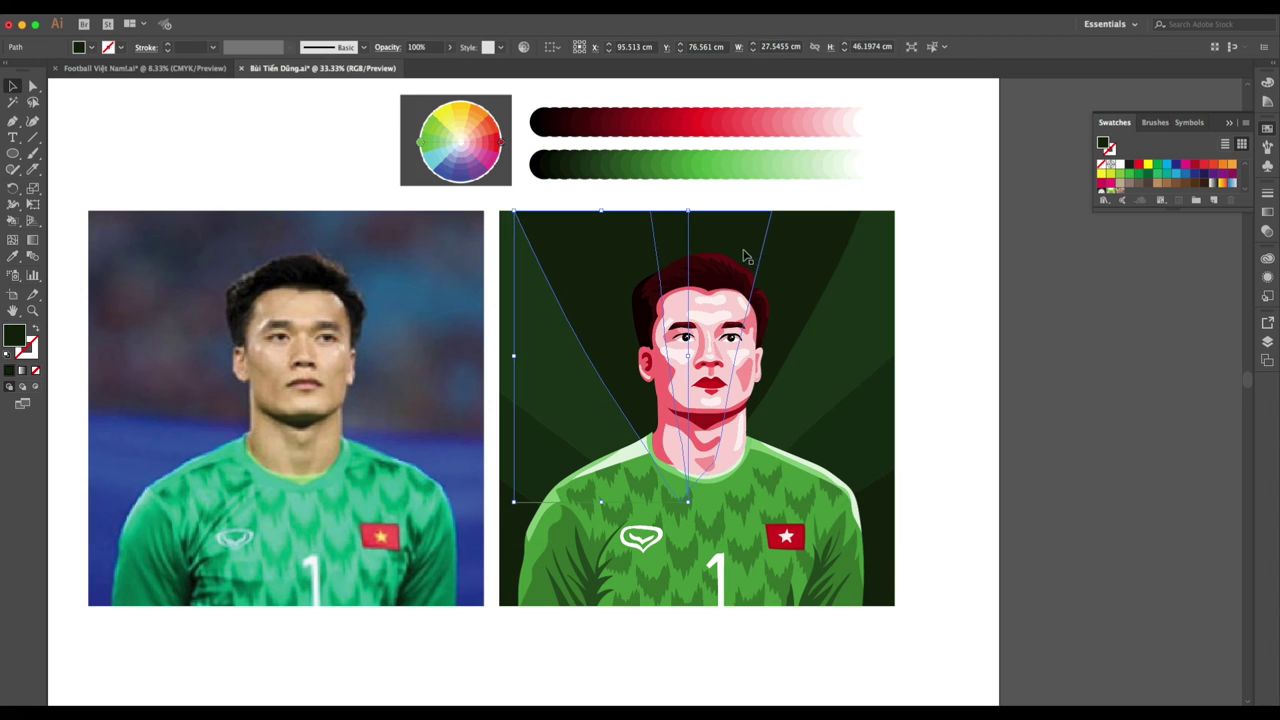
key("i")
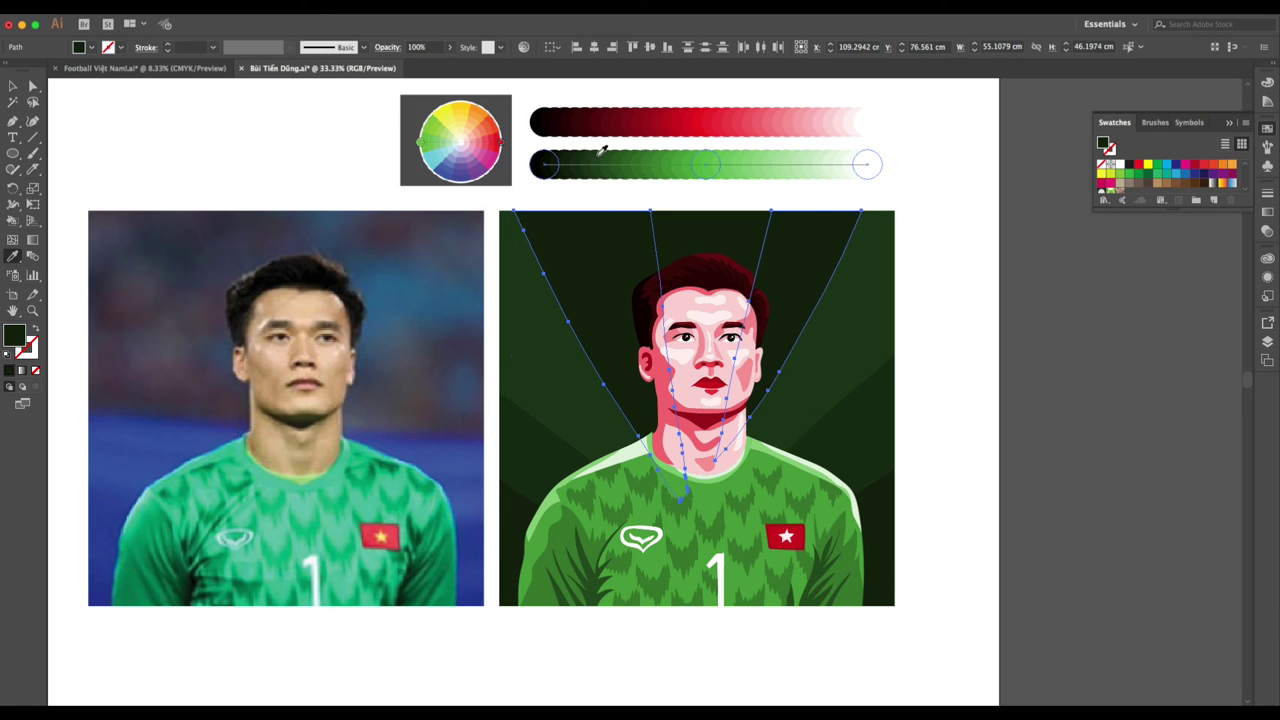
left_click(590, 155)
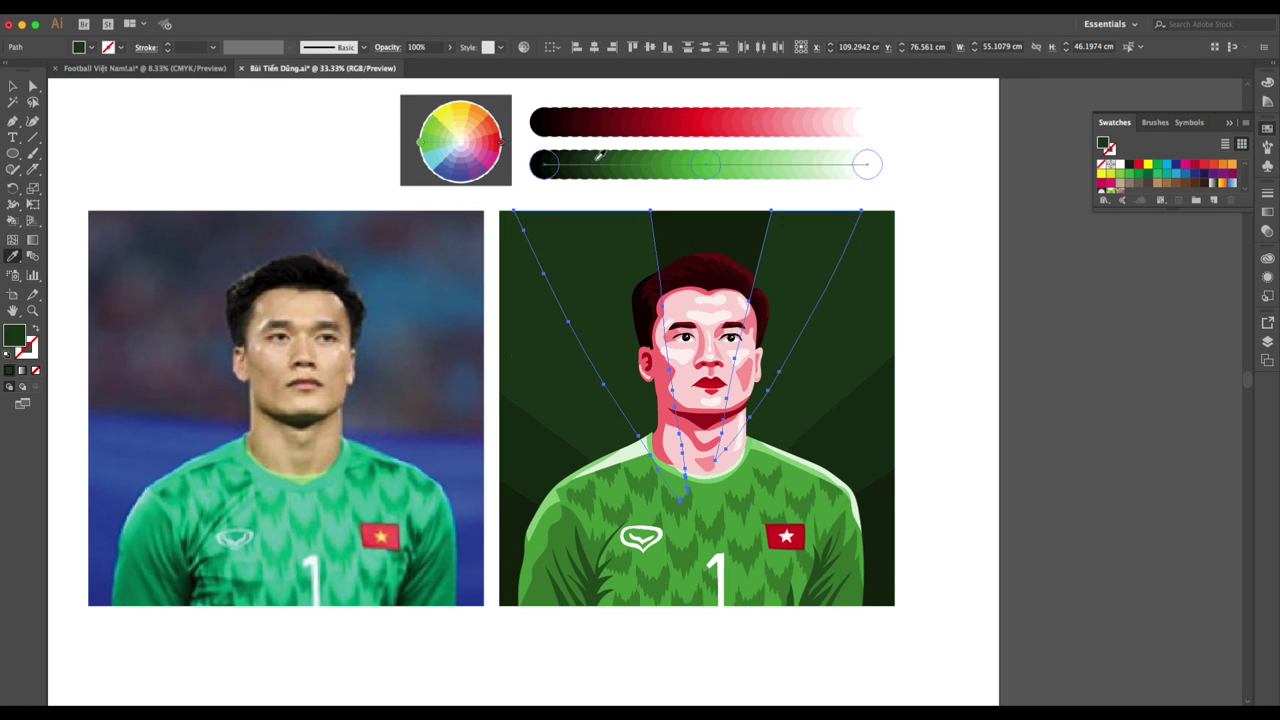
key("v")
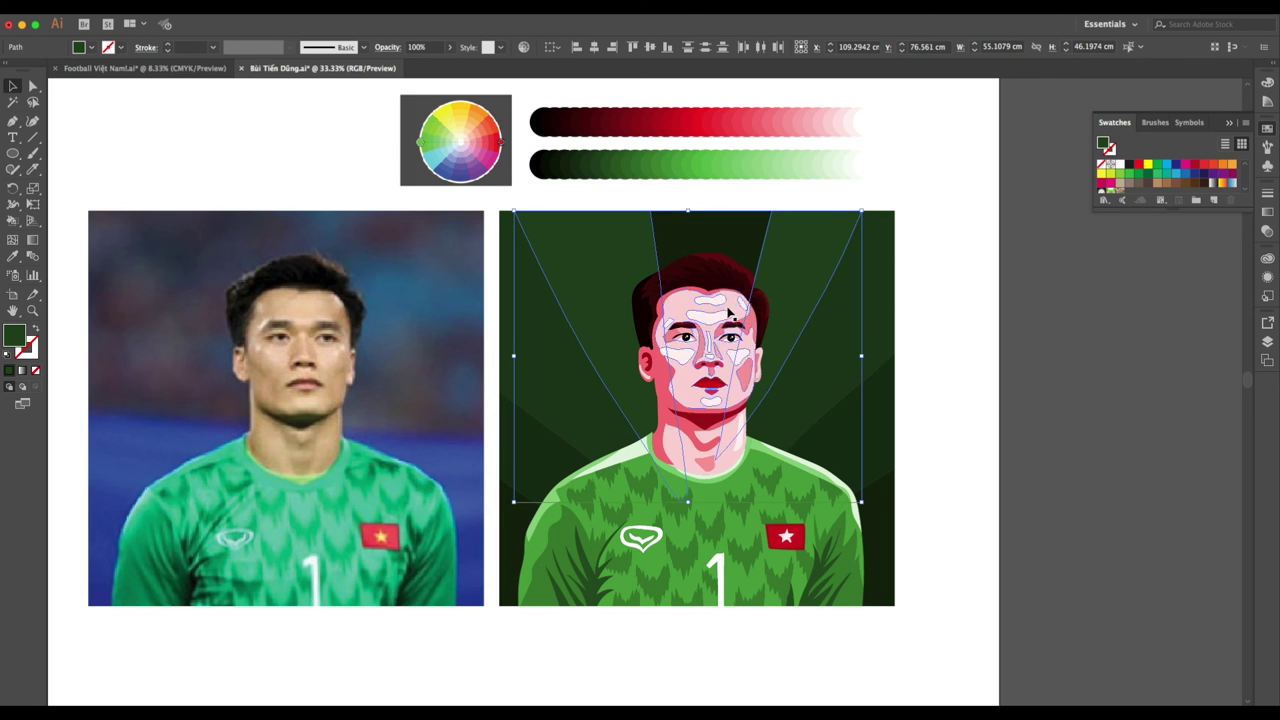
Fill the single ray behind the head with a darker green from the gradient bar.
left_click(697, 238)
key("i")
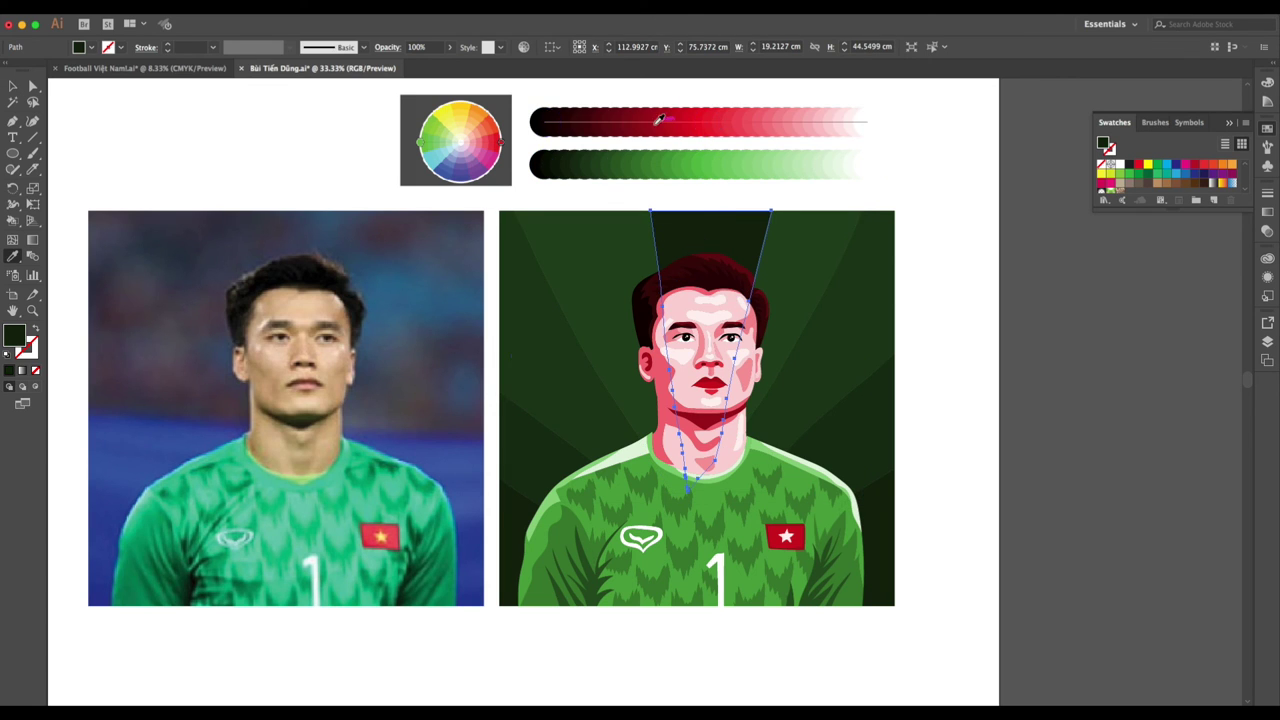
left_click(618, 157)
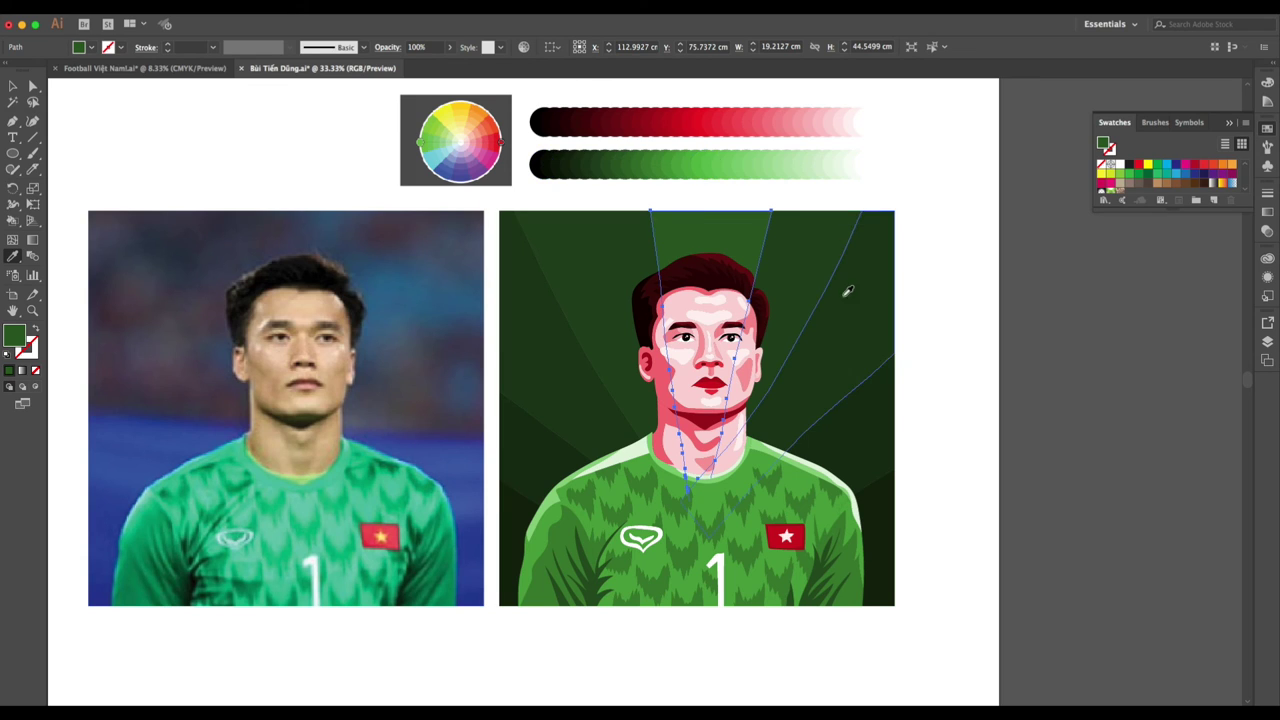
left_click(608, 157)
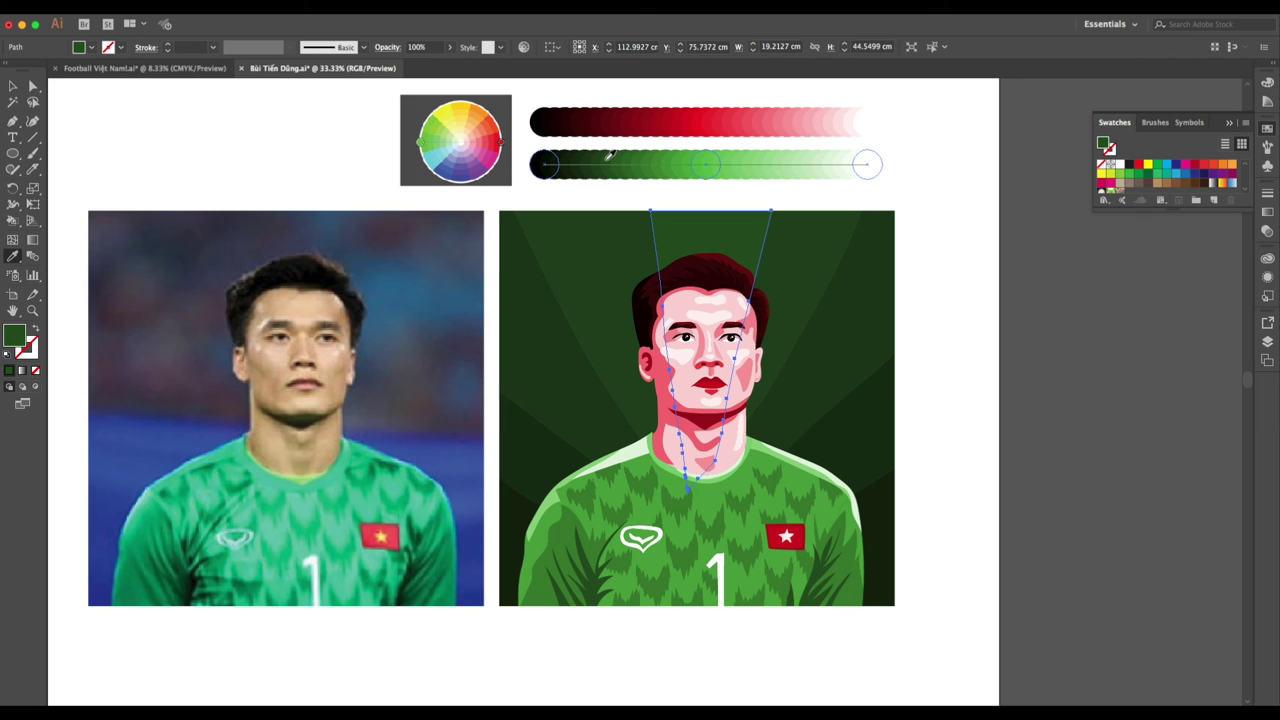
key("v")
left_click(1005, 372)
scroll(1005, 372, "down", 1)
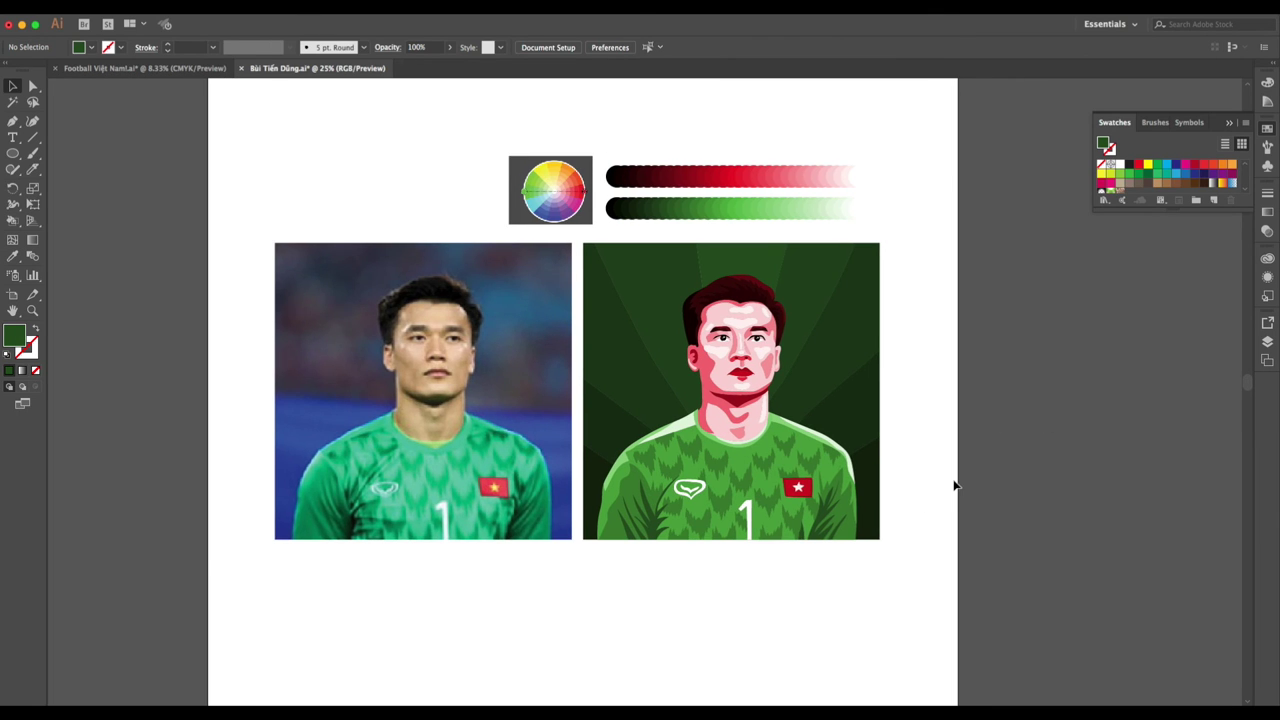
Enter the portrait group and select the face and ear shapes for editing.
scroll(953, 484, "up", 1)
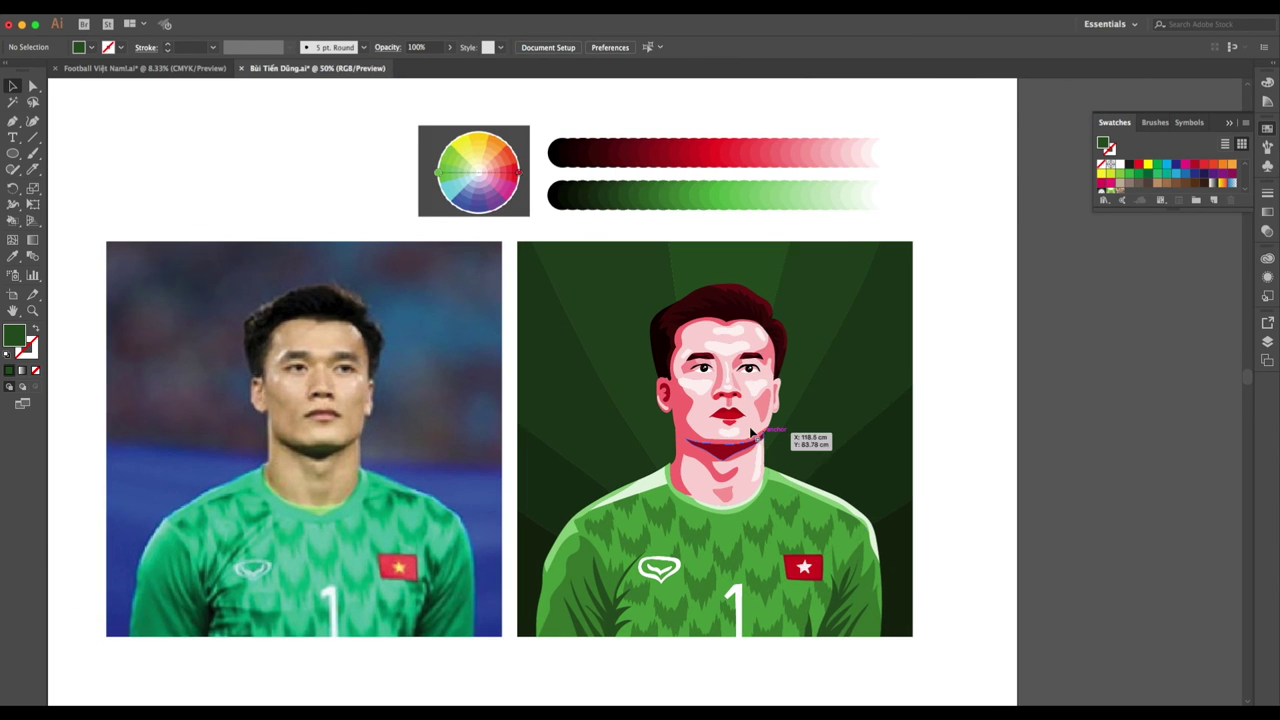
scroll(809, 443, "up", 1)
scroll(700, 398, "up", 1)
scroll(650, 400, "up", 1)
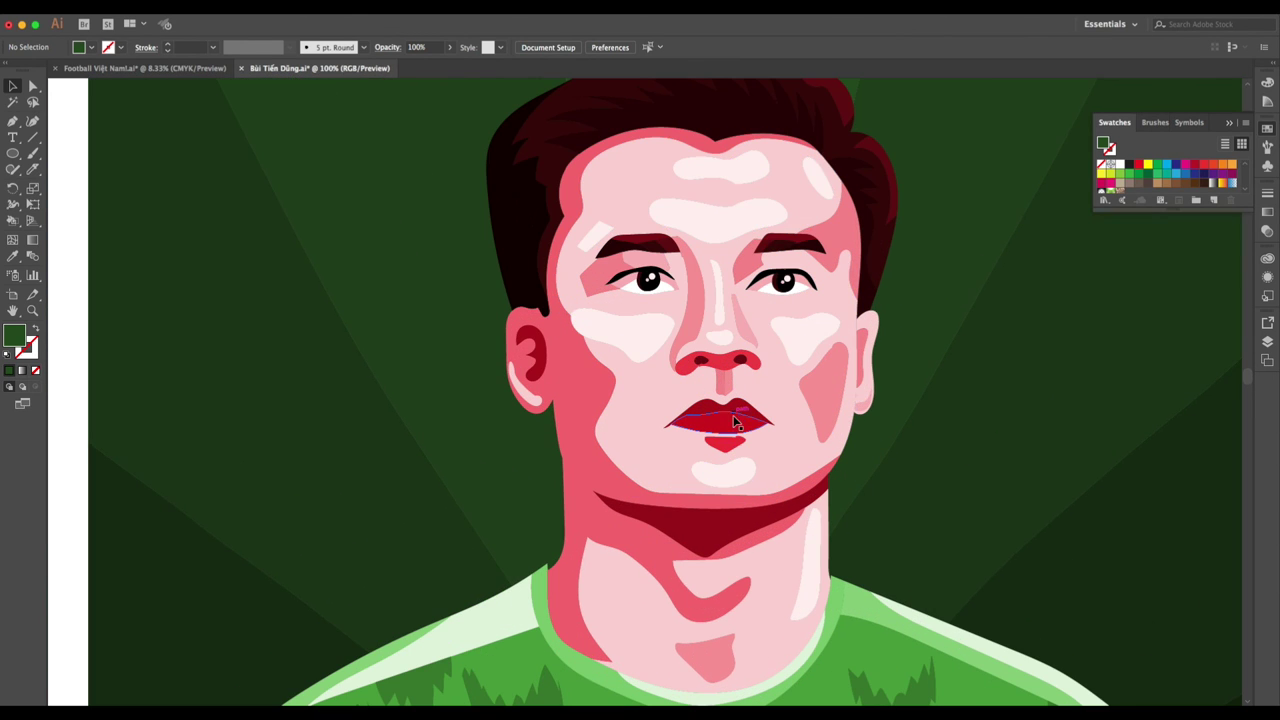
left_click(545, 358)
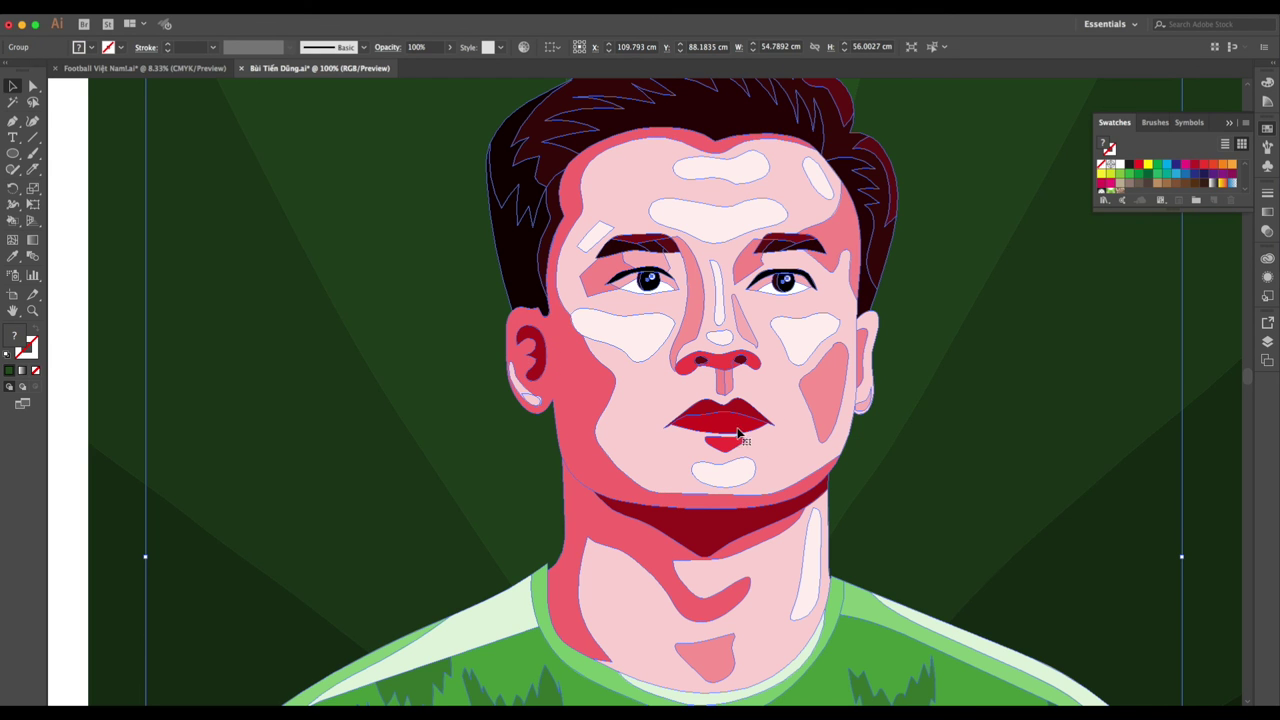
double_click(563, 366)
left_click(566, 378)
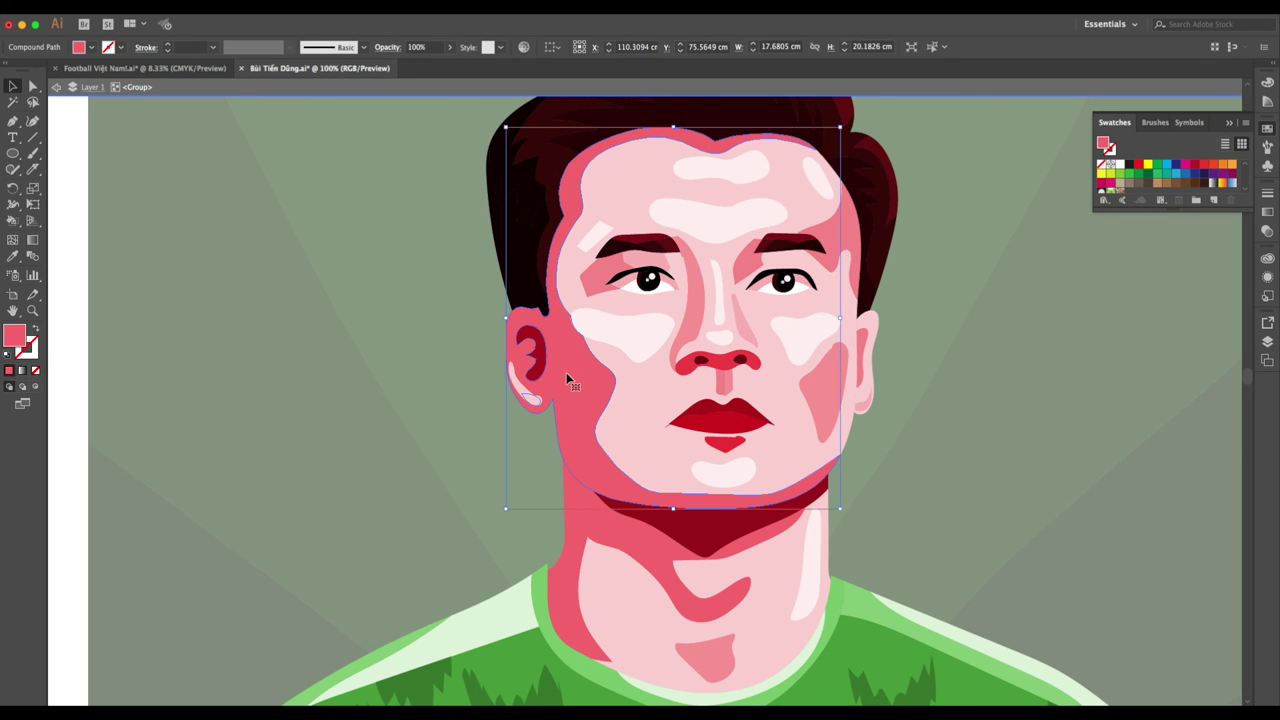
scroll(569, 376, "up", 2)
left_click(33, 169)
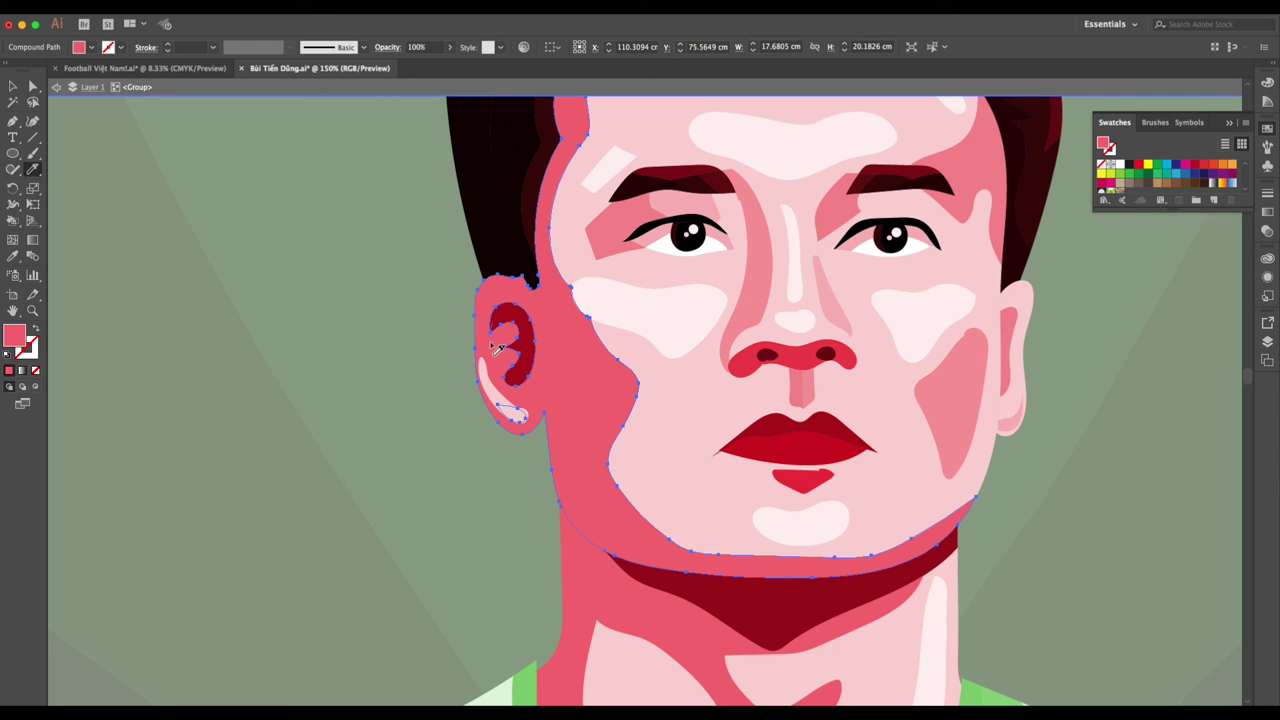
left_click(528, 387, "shift")
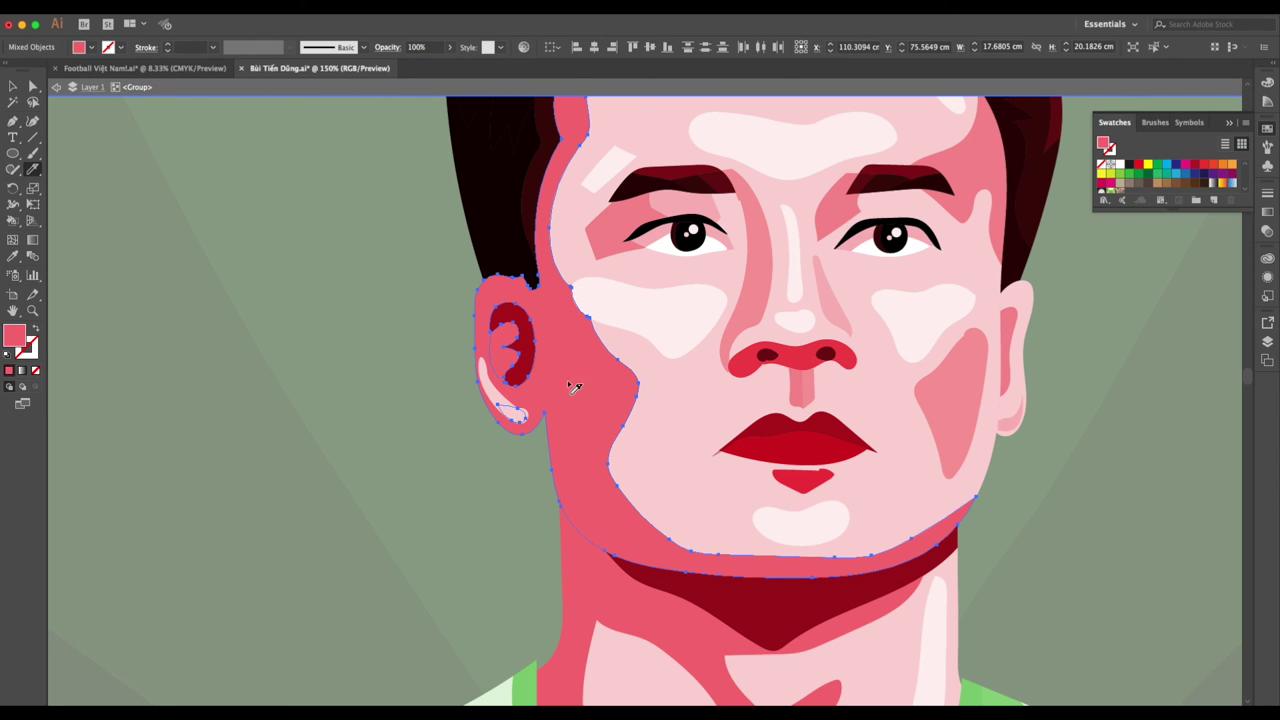
Fill the inner ear shape with the dark-red neck colour using the eyedropper.
left_click(588, 370)
key("i")
left_click(741, 311, "ctrl")
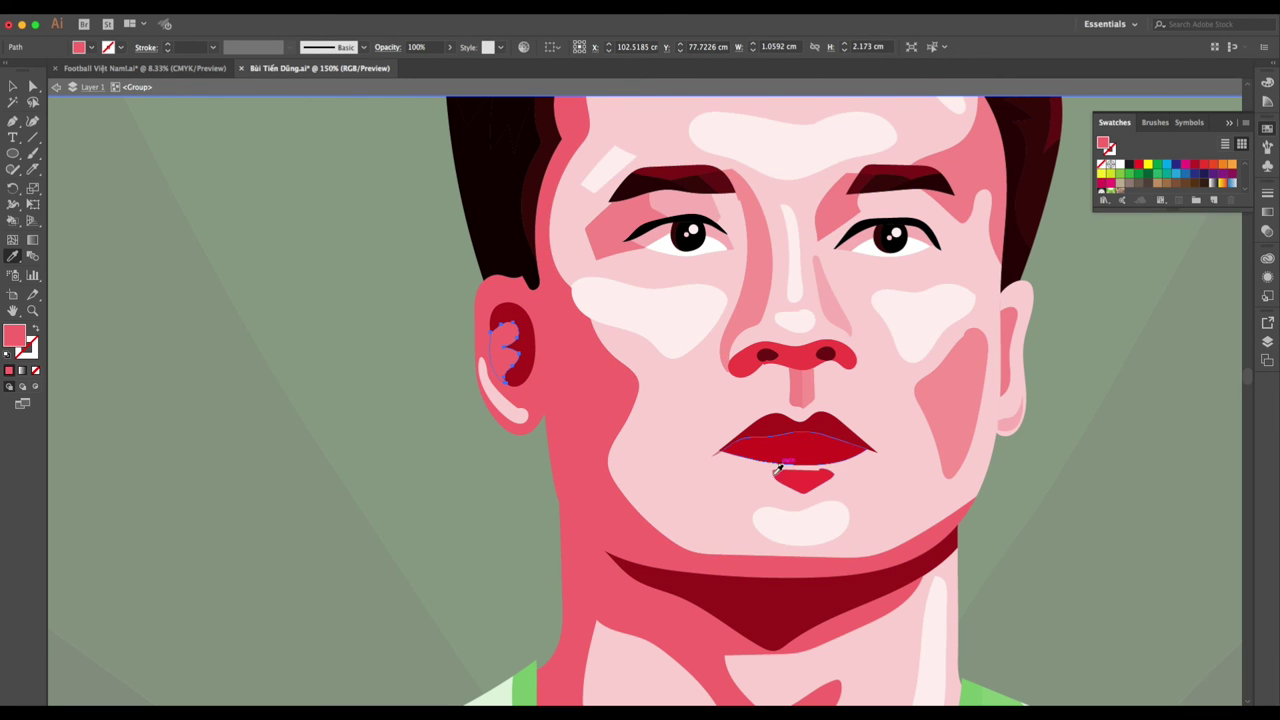
left_click(757, 598)
key("v")
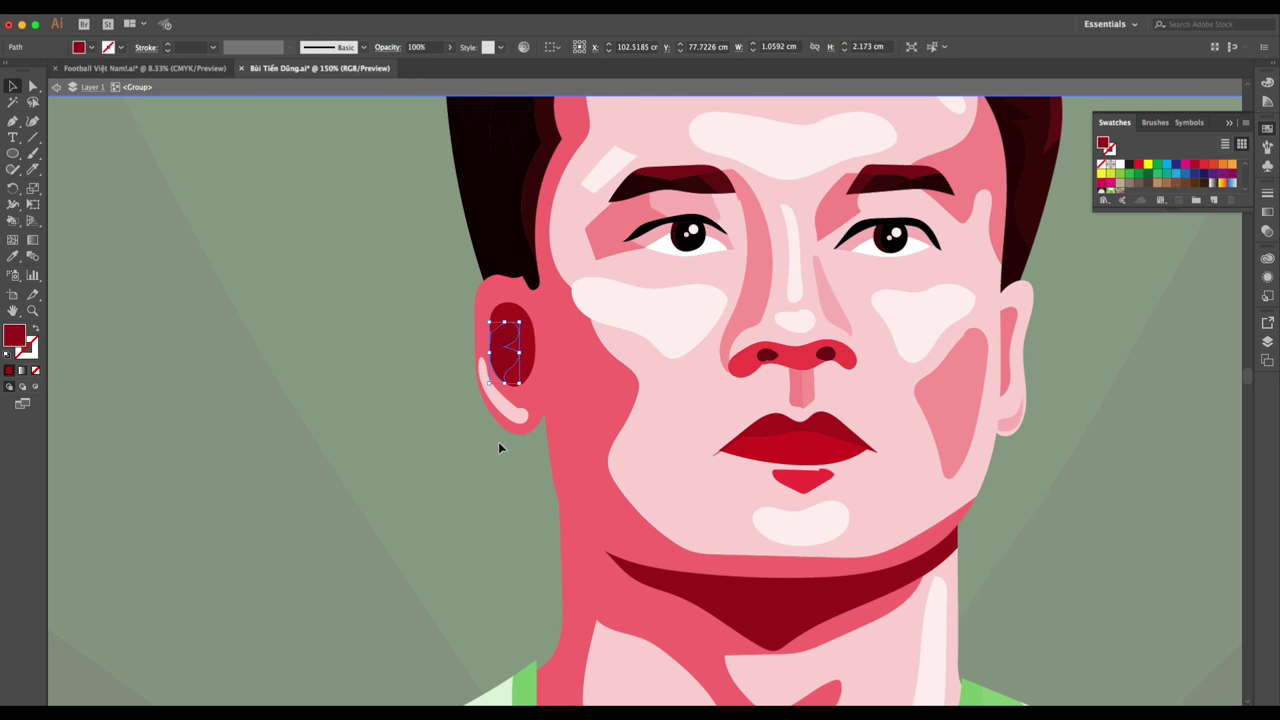
left_click(498, 441)
left_click(512, 355)
left_click(533, 400)
left_click(514, 470)
Zoom in and reshape and flatten the inner lip shape's right end.
left_click(833, 475)
key("ctrl+=")
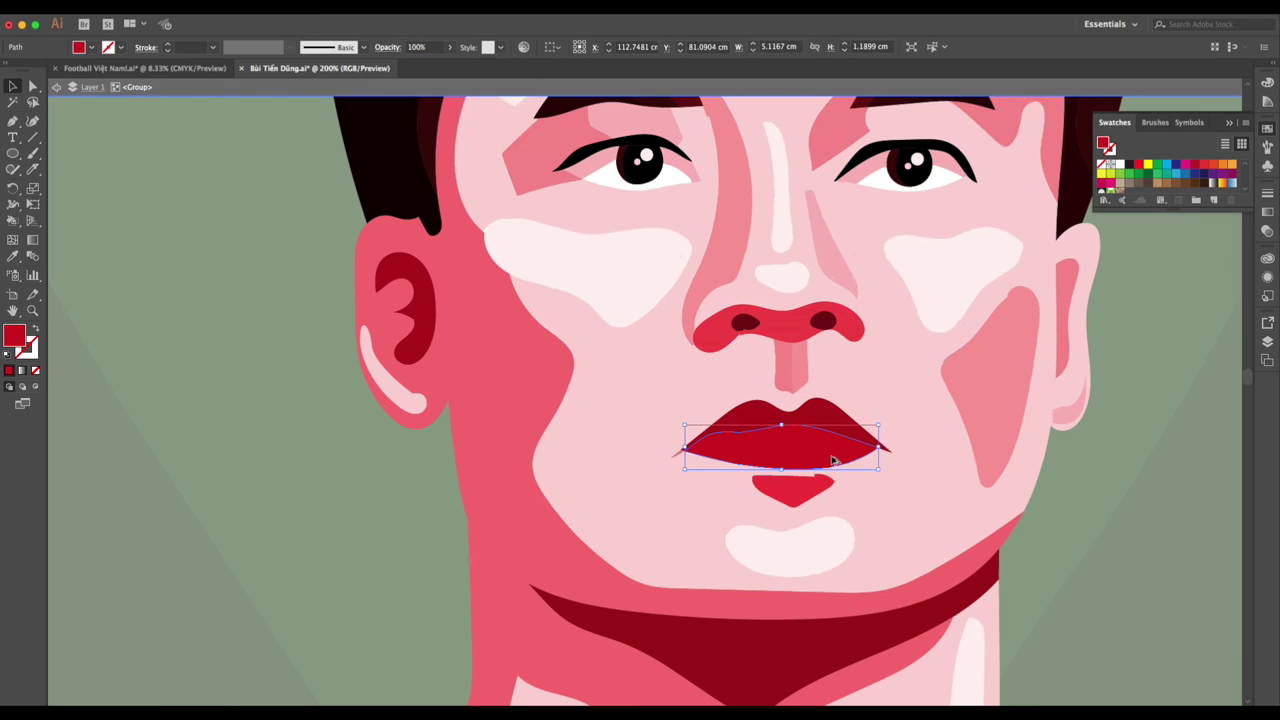
left_click(38, 171)
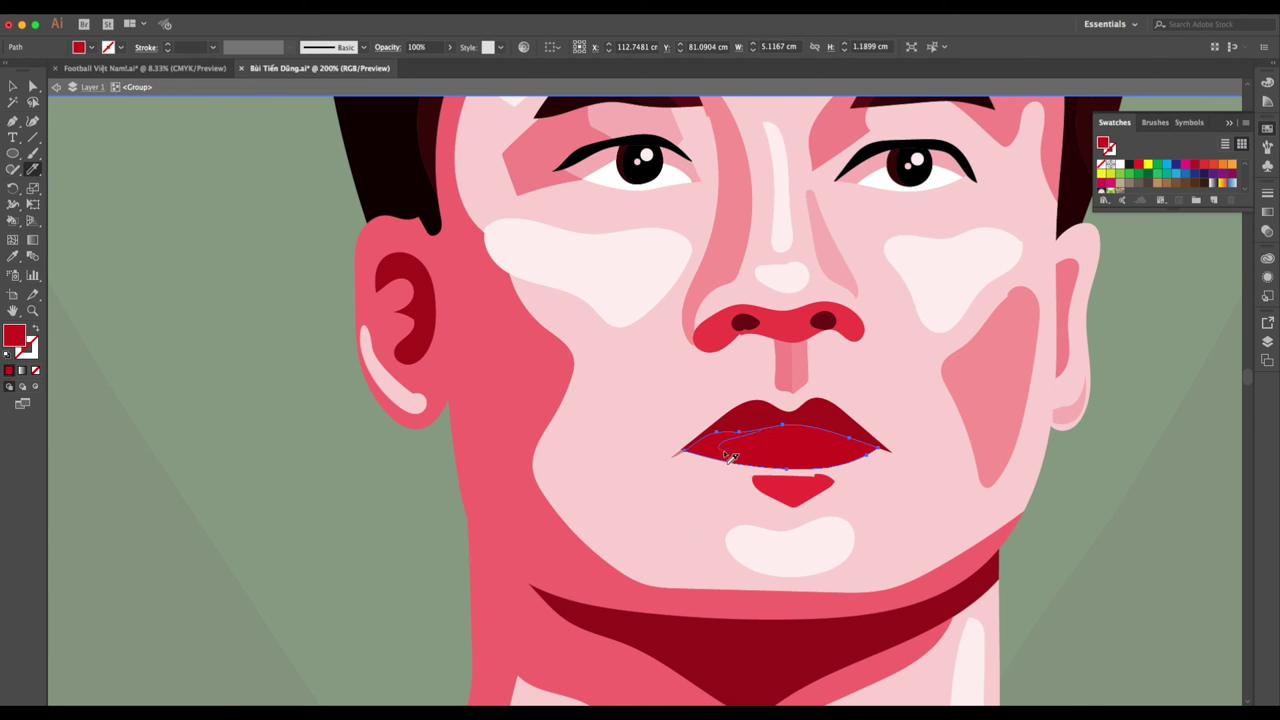
left_click_drag(877, 426, 862, 447)
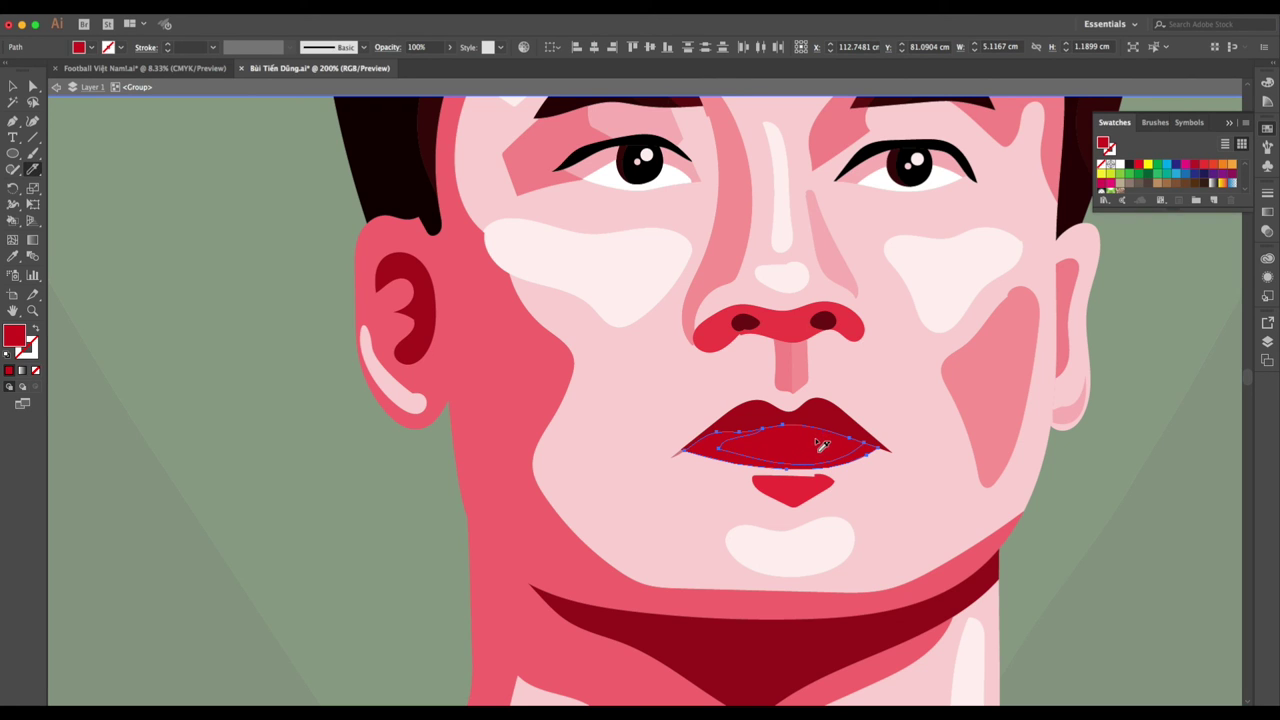
key("v")
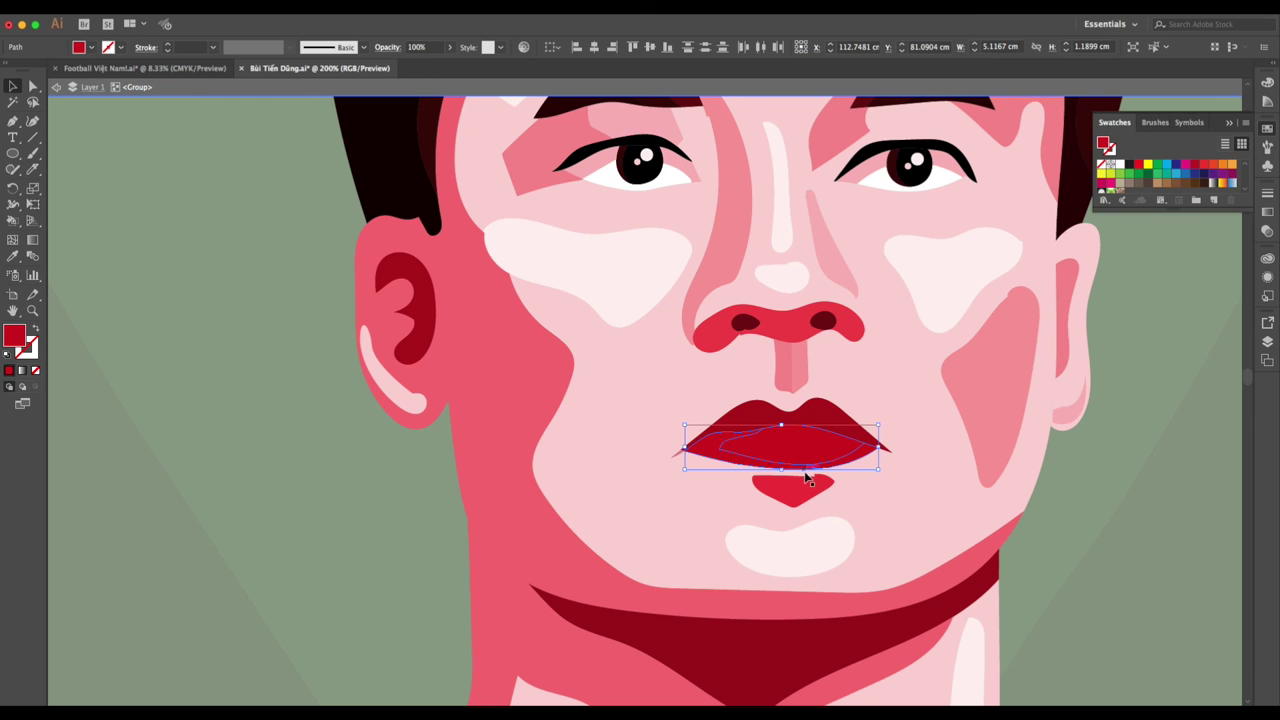
left_click_drag(771, 455, 812, 465)
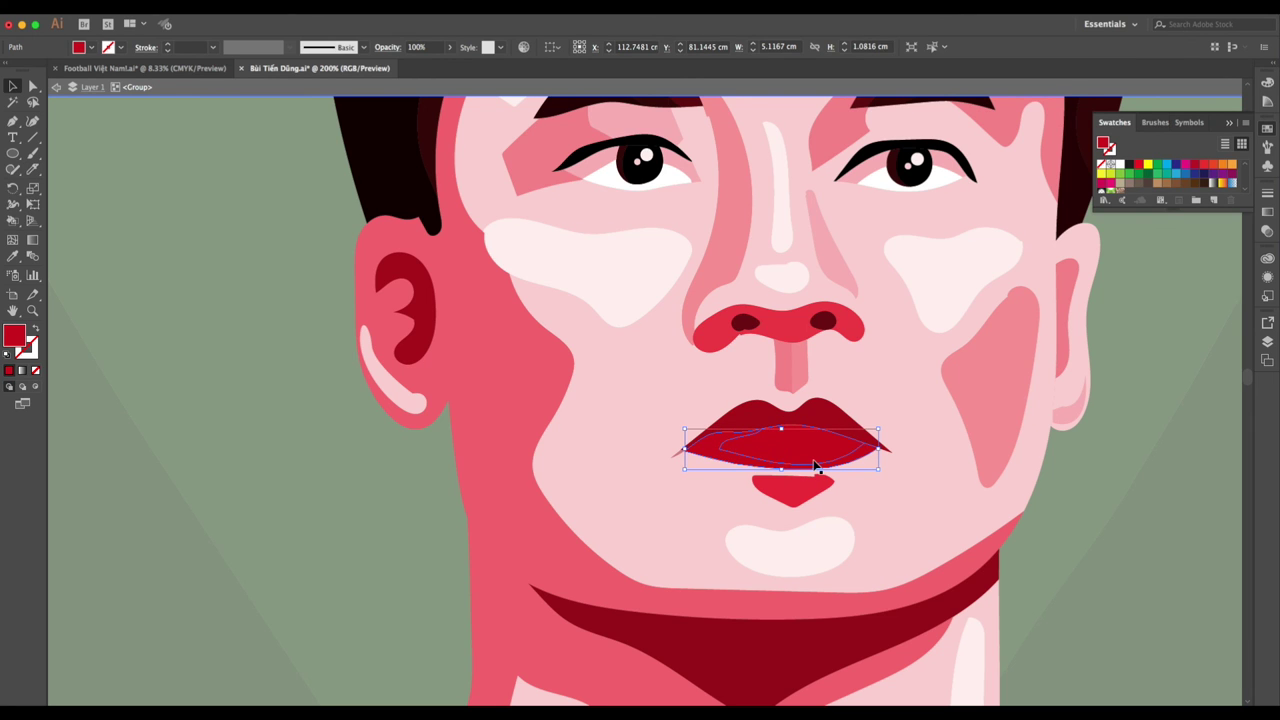
Recolour the lip shapes with sampled dark reds, including the nostril red.
key("i")
left_click(843, 413)
key("v")
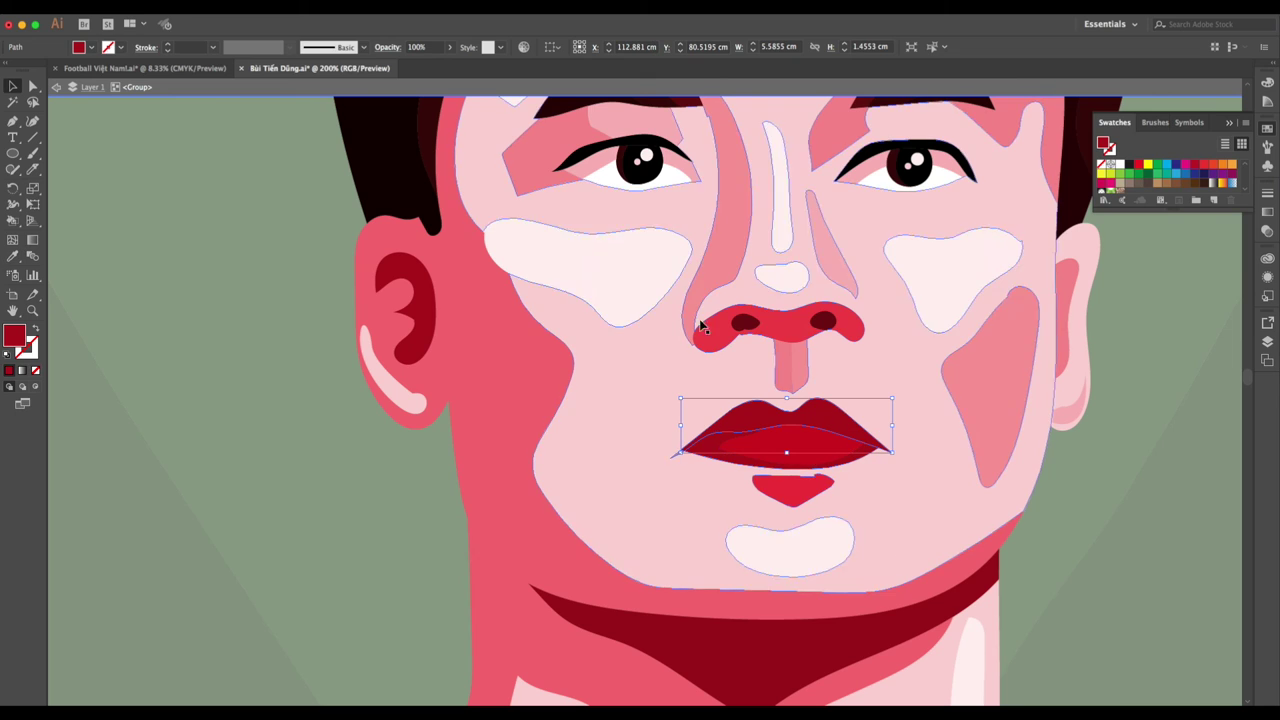
left_click(40, 170)
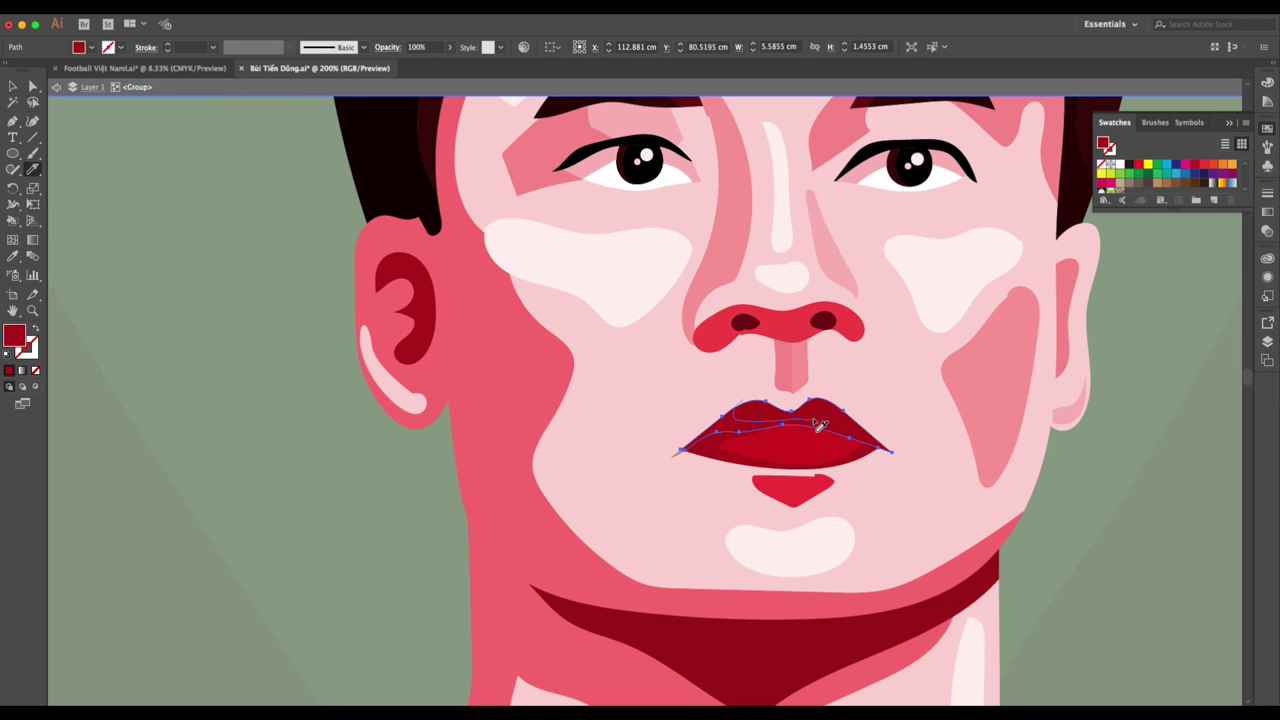
key("v")
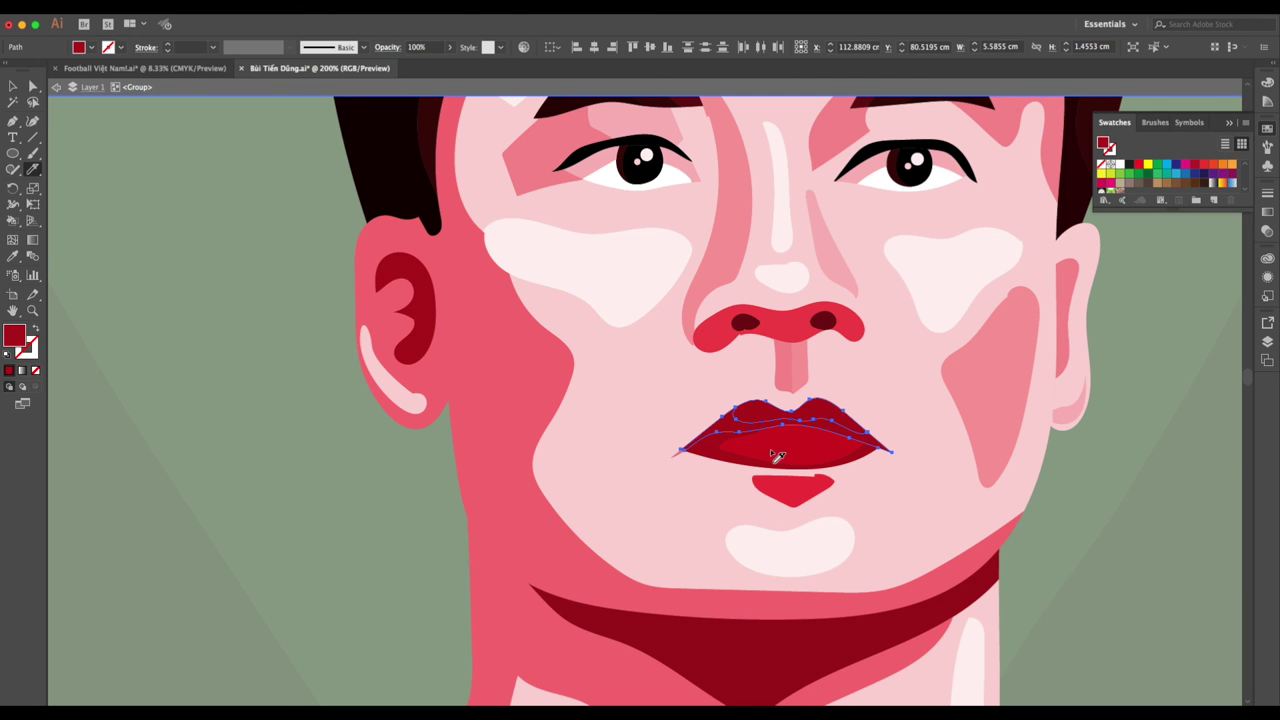
left_click(756, 418)
key("i")
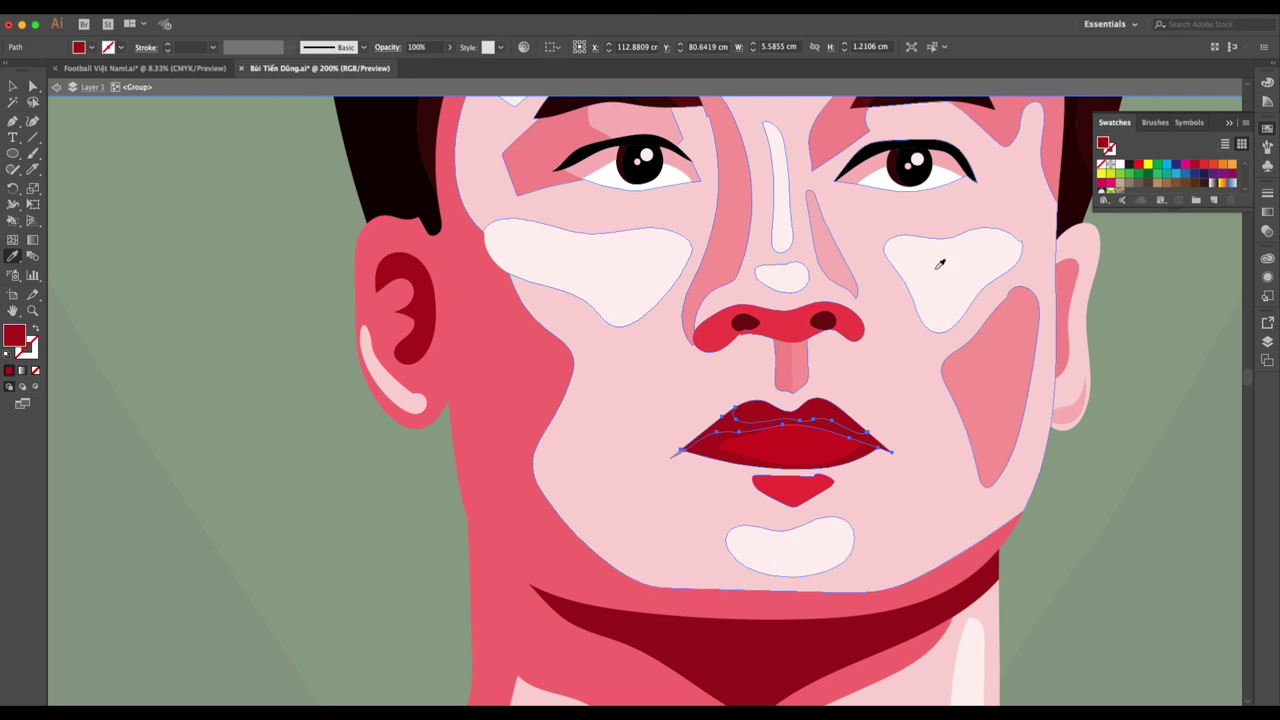
scroll(929, 263, "up", 5)
left_click(808, 432)
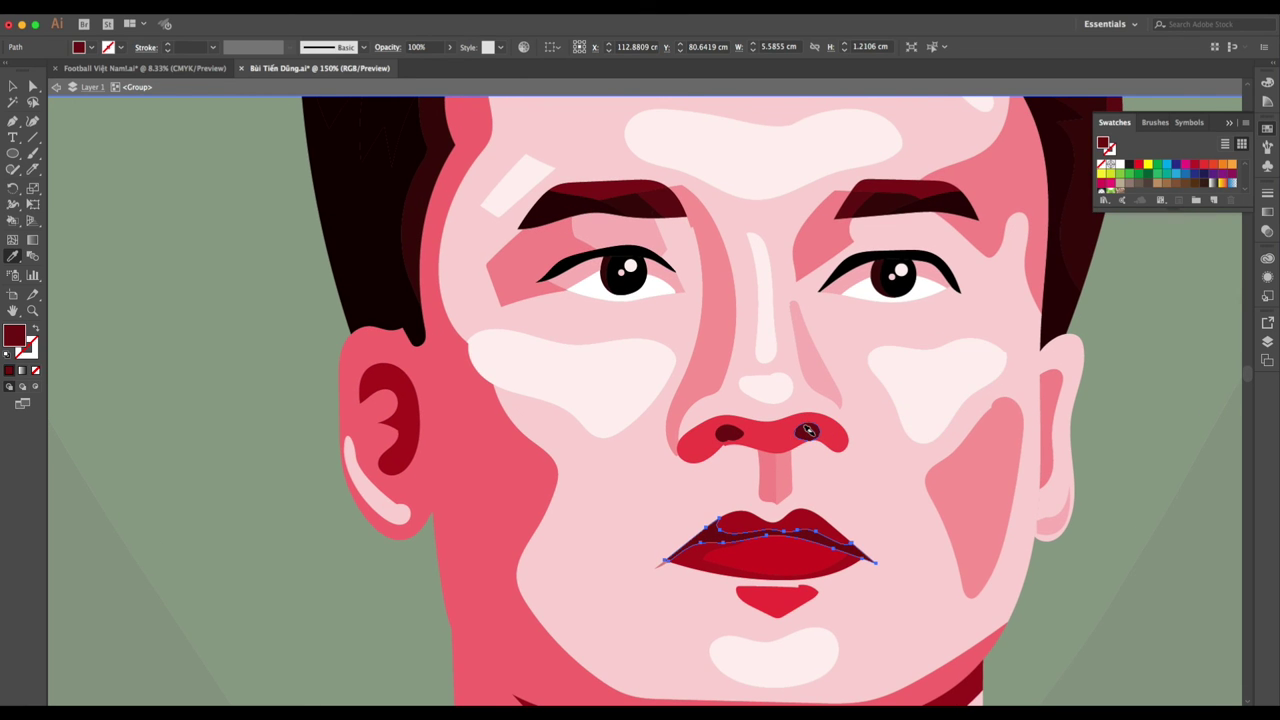
scroll(808, 432, "down", 2)
key("v")
Smooth the looped curve and shrink the upper lip shape.
left_click(869, 533)
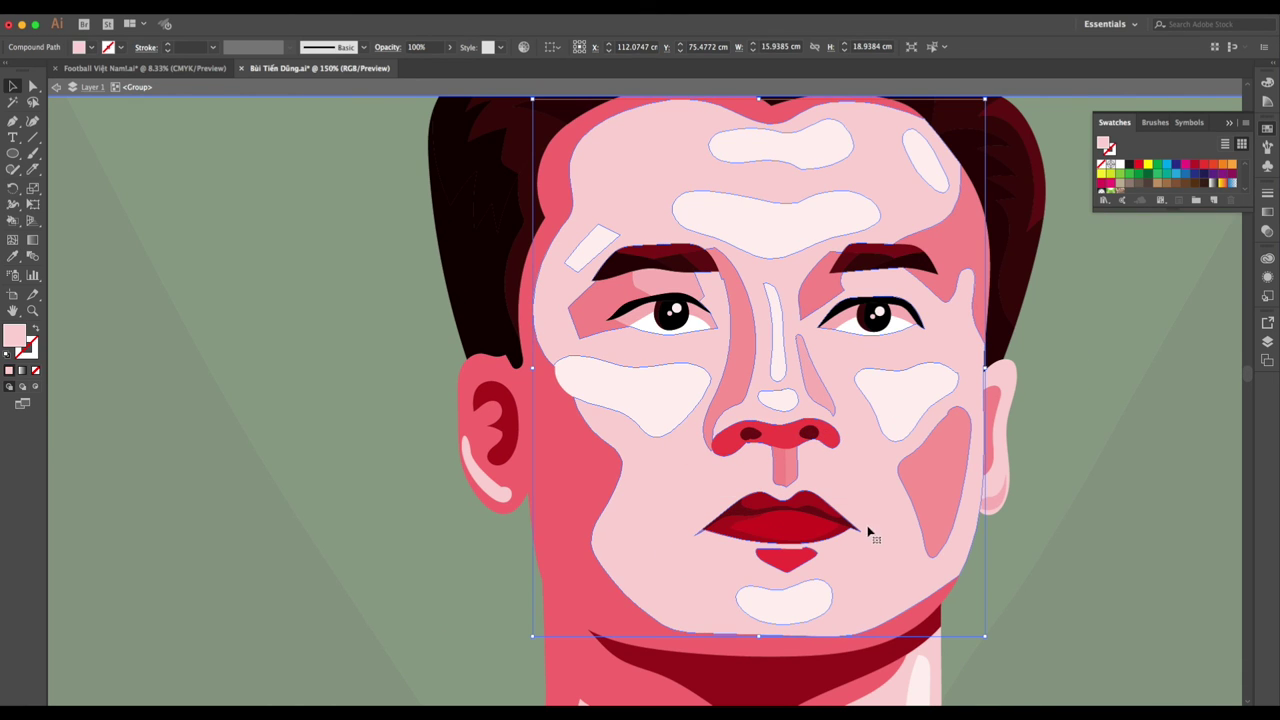
scroll(710, 545, "up", 1)
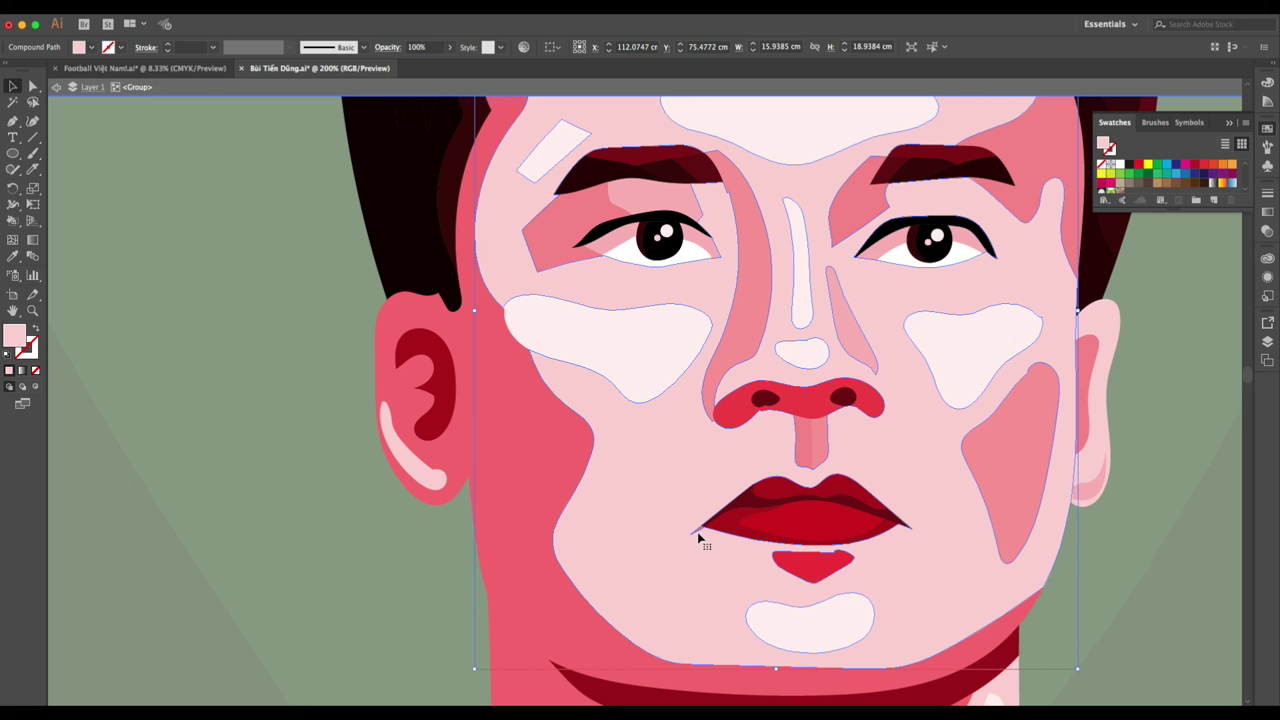
left_click(783, 498)
scroll(783, 498, "up", 2)
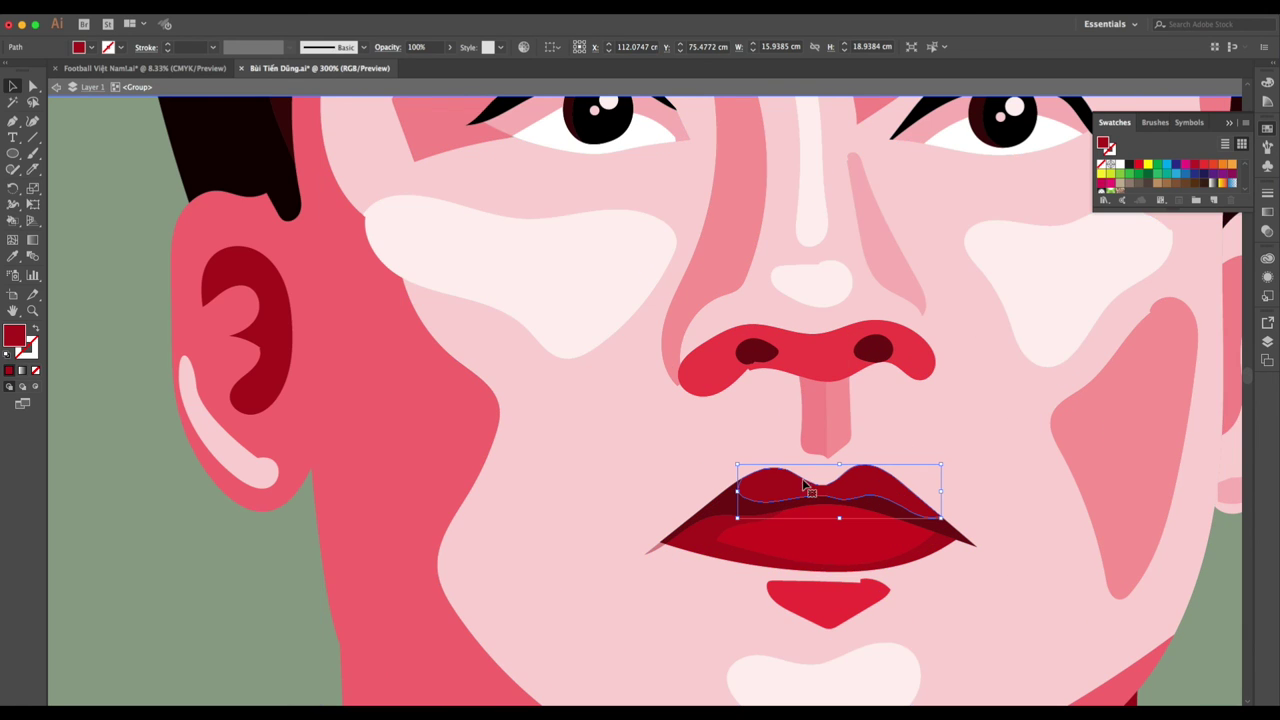
left_click(32, 170)
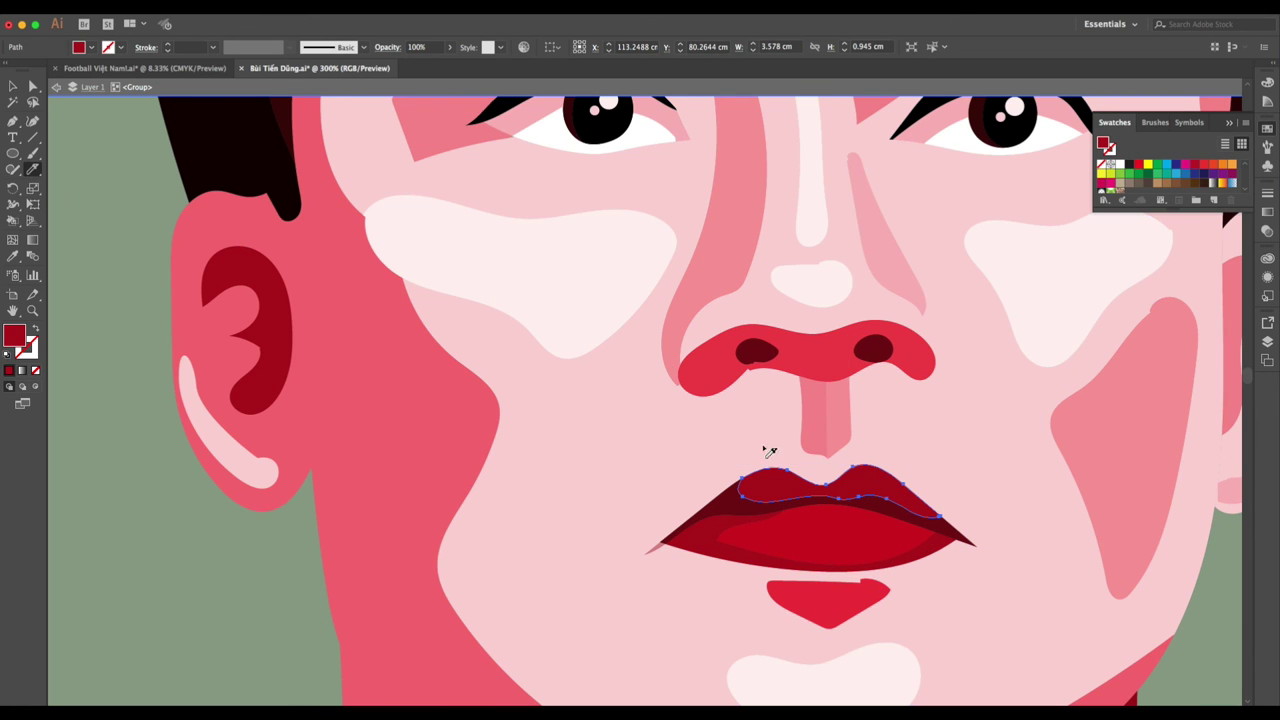
left_click_drag(846, 489, 760, 468)
left_click_drag(893, 480, 958, 508)
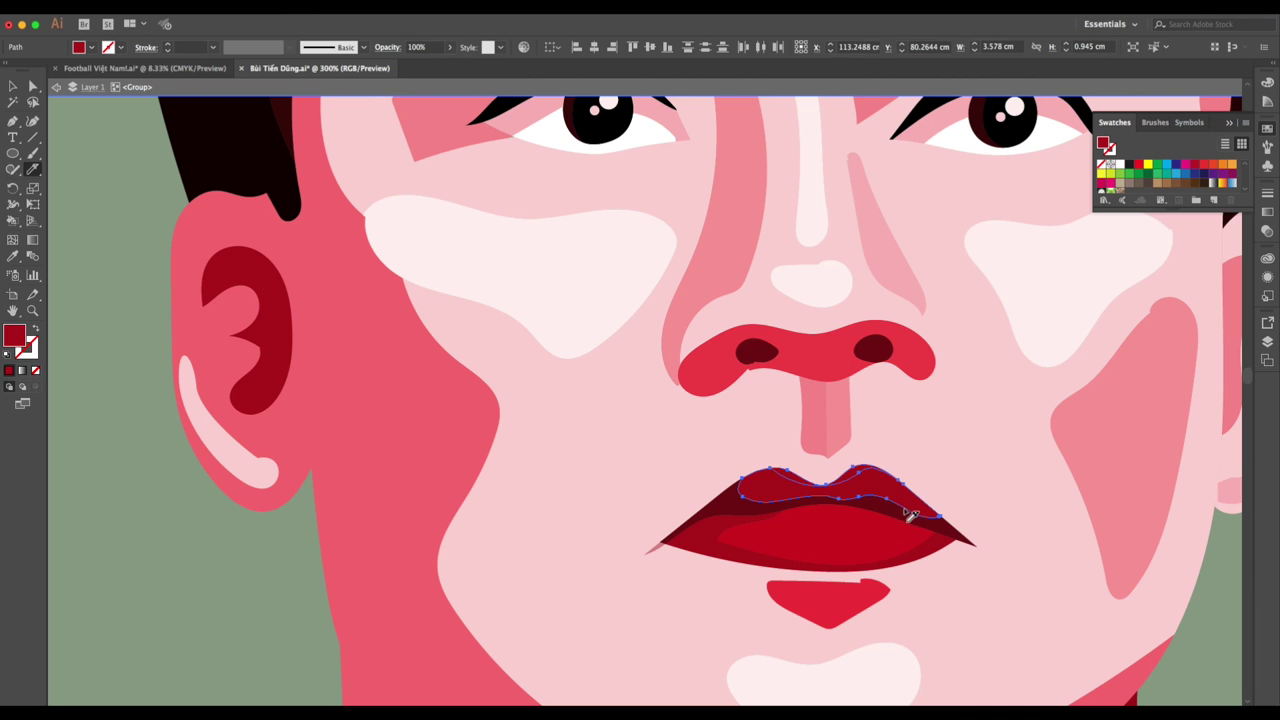
Fill the upper lip shape with skin pink to trim the lip's top edge.
key("v")
key("i")
left_click(1108, 470)
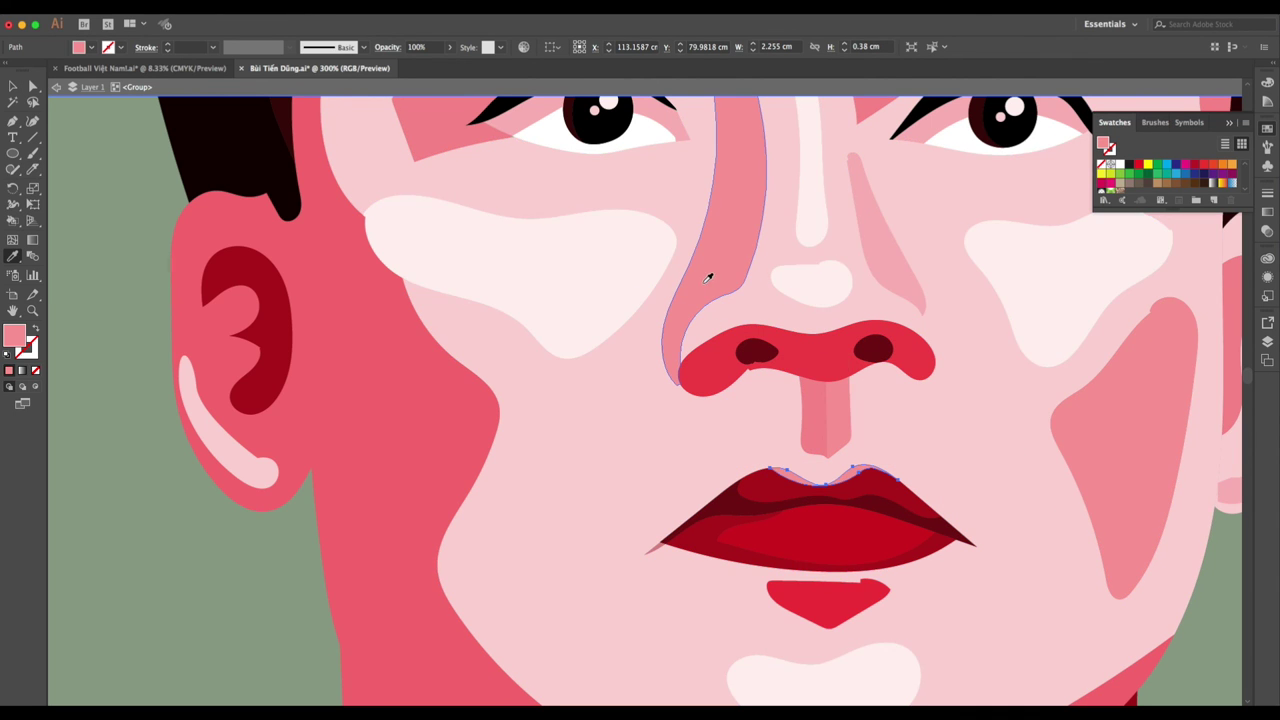
key("v")
left_click(895, 558)
left_click(1000, 591)
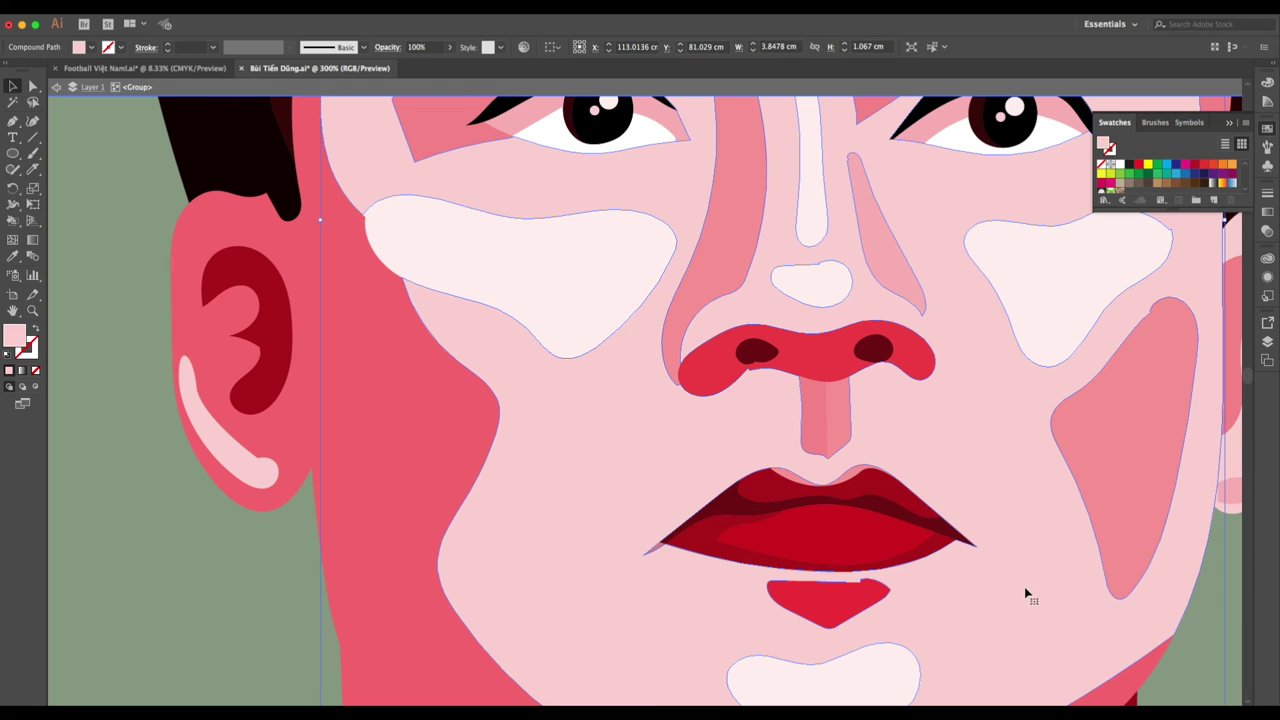
left_click(13, 153)
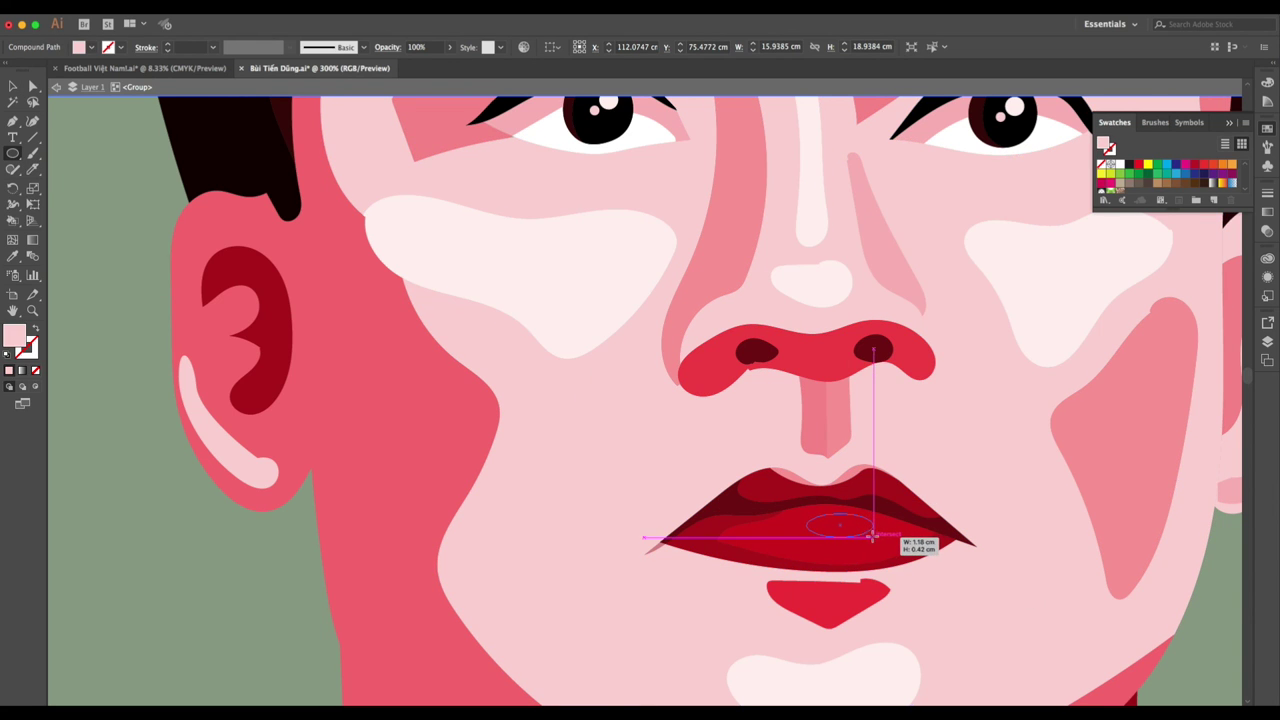
Draw a small oval on the lower lip and fill it with a deeper cheek pink.
left_click_drag(806, 513, 876, 537)
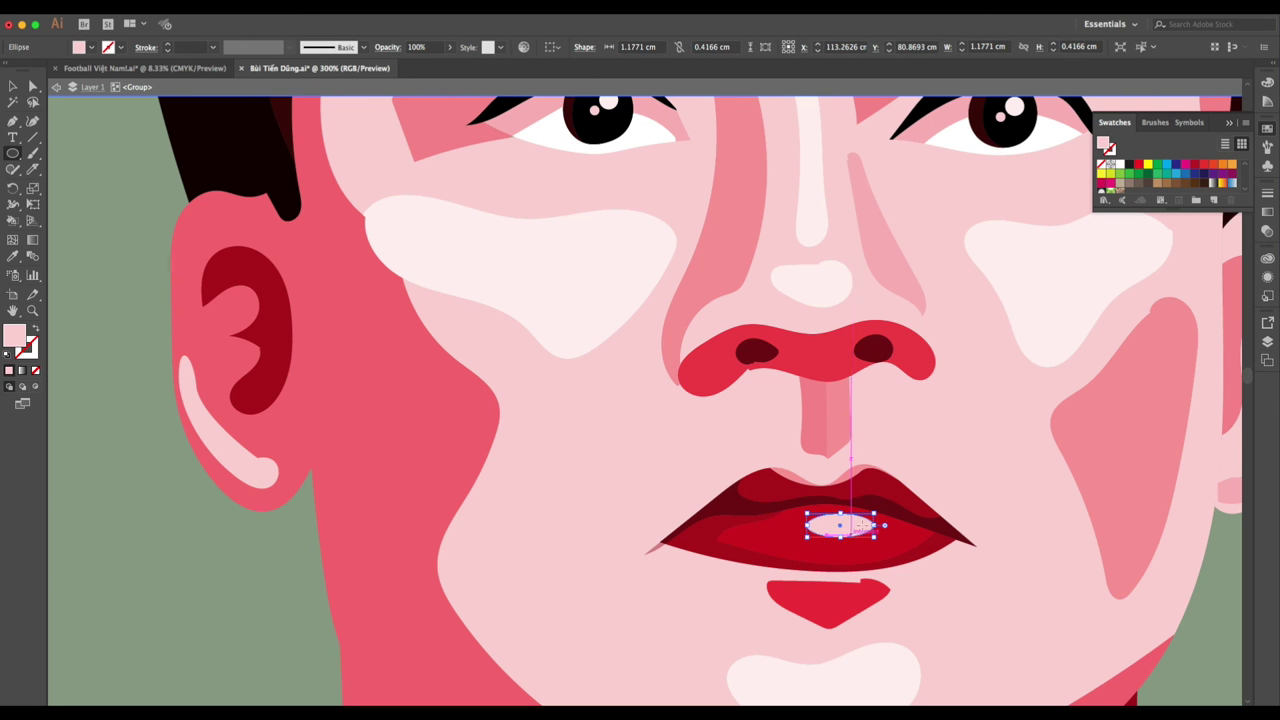
key("i")
left_click(720, 229)
key("v")
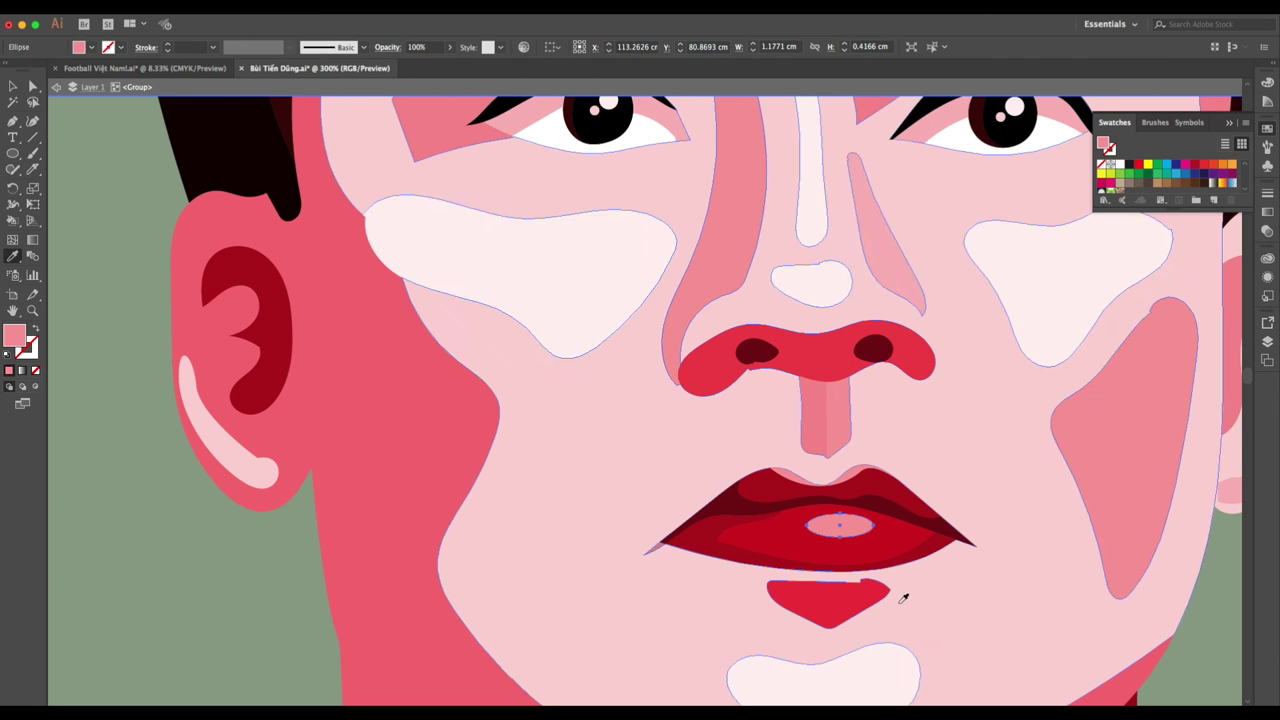
left_click(985, 597)
key("ctrl+1")
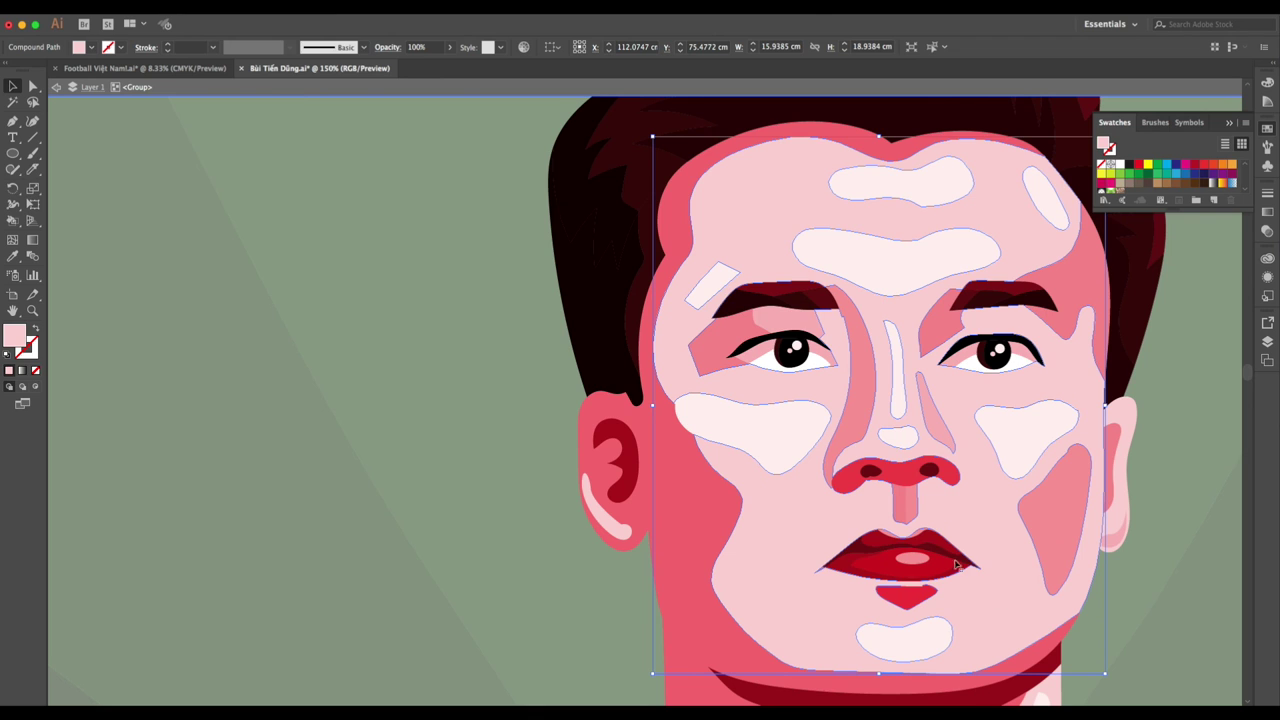
left_click(961, 574)
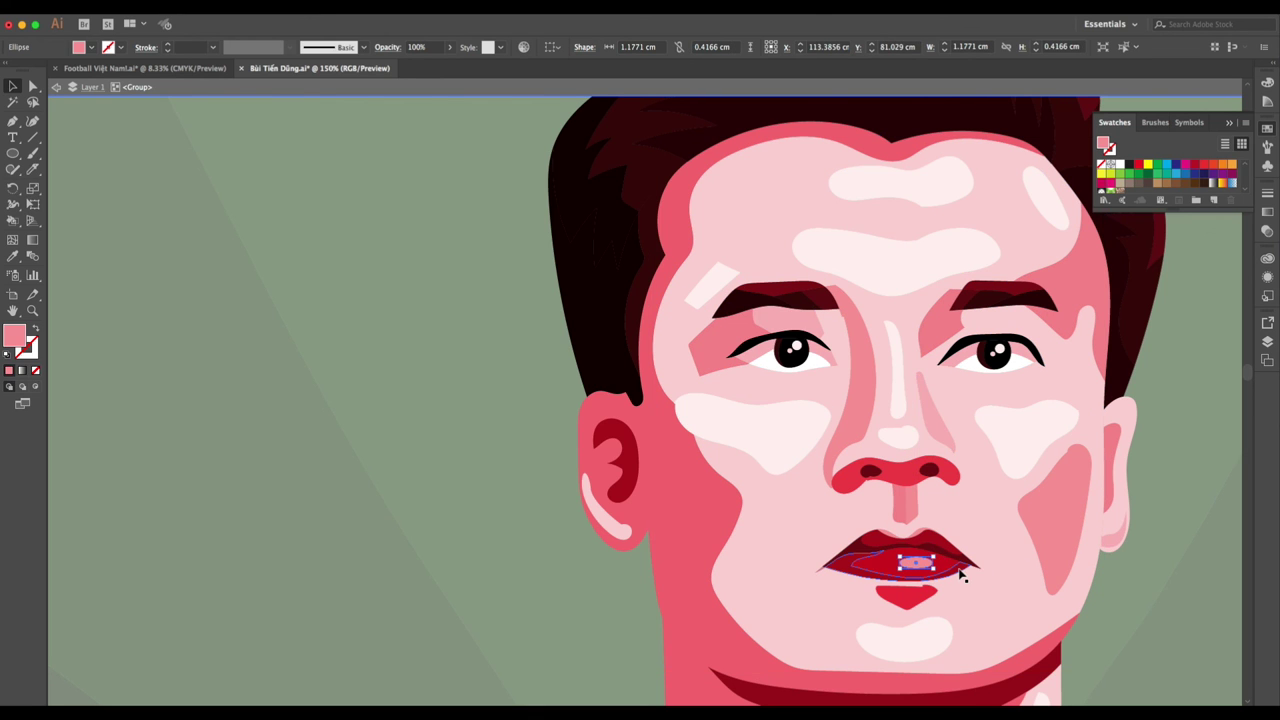
key("i")
left_click(712, 592)
key("v")
Deselect, pan the view, and exit the face group's isolation mode.
left_click(1007, 612)
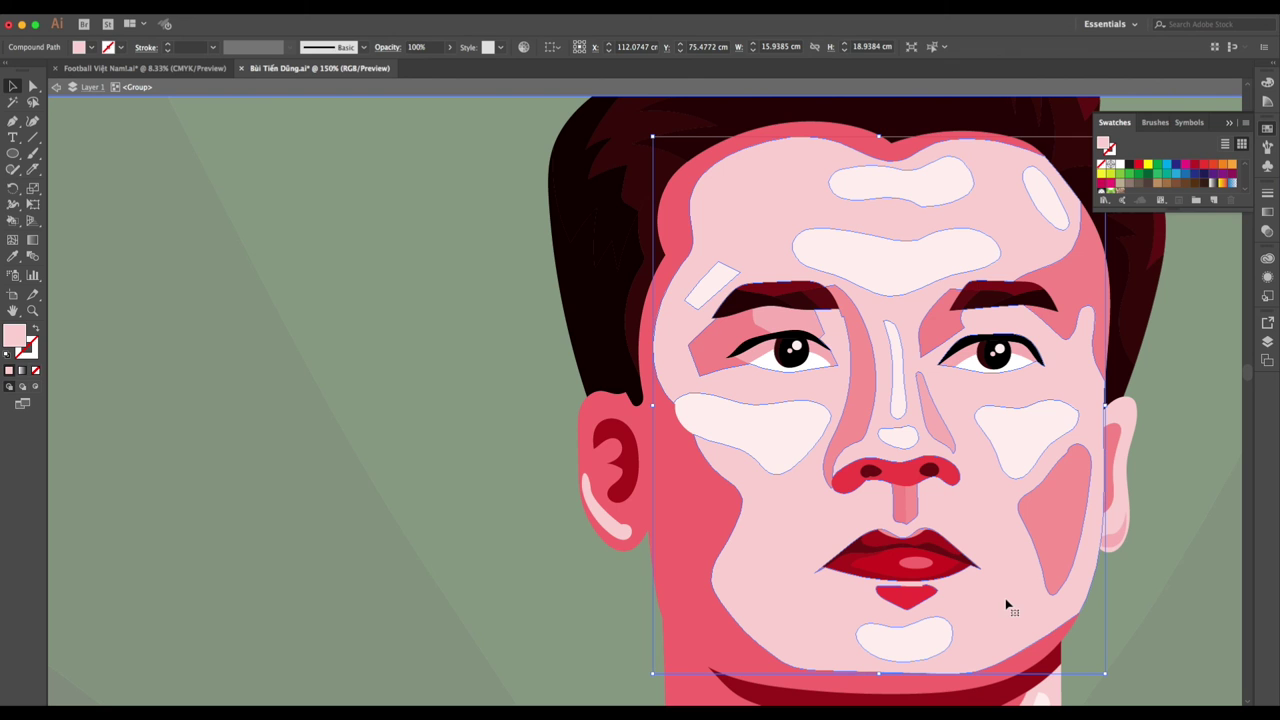
left_click_drag(1003, 571, 971, 597)
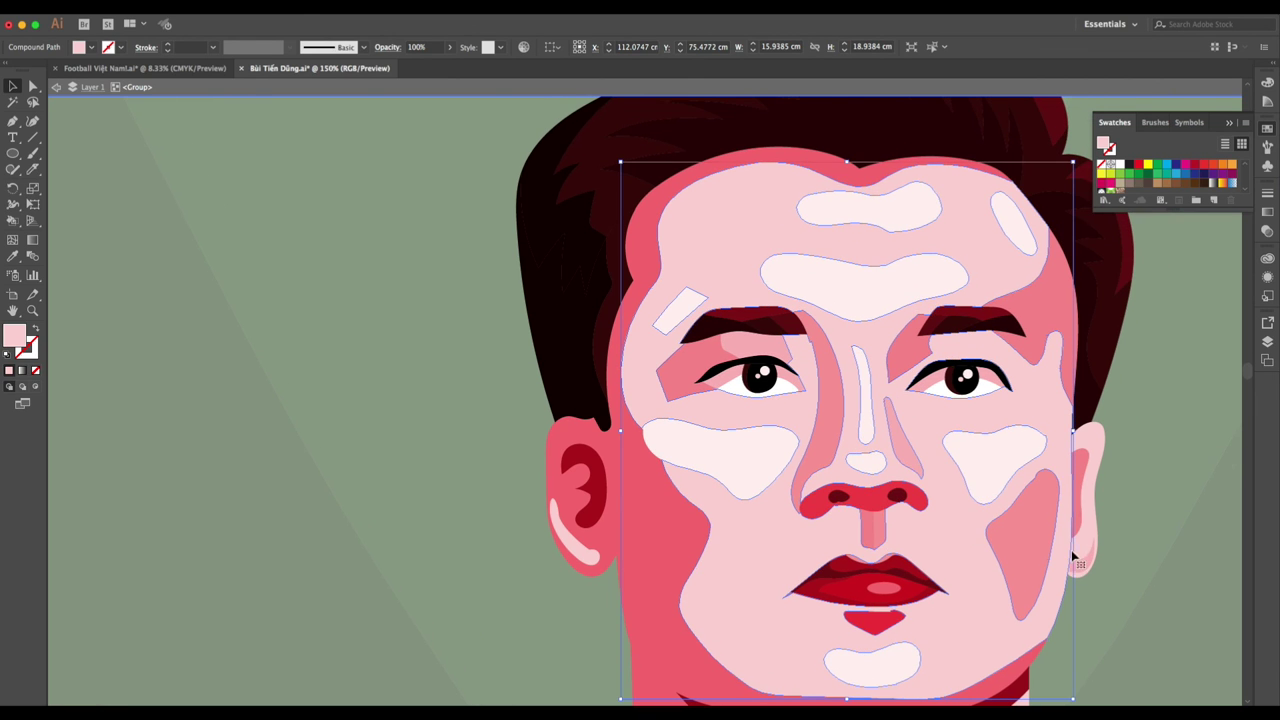
left_click(1158, 554)
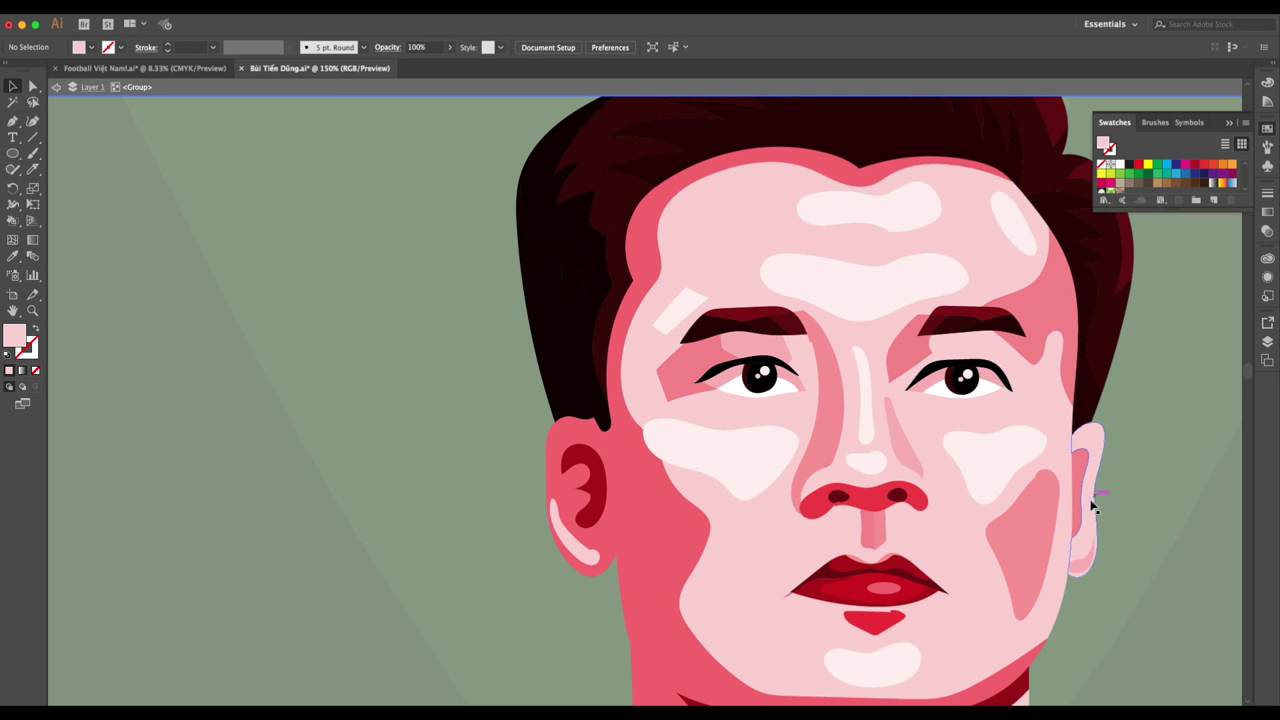
mouse_move(1028, 543)
left_mouse_down()
mouse_move(1000, 509)
mouse_move(934, 475)
left_mouse_up()
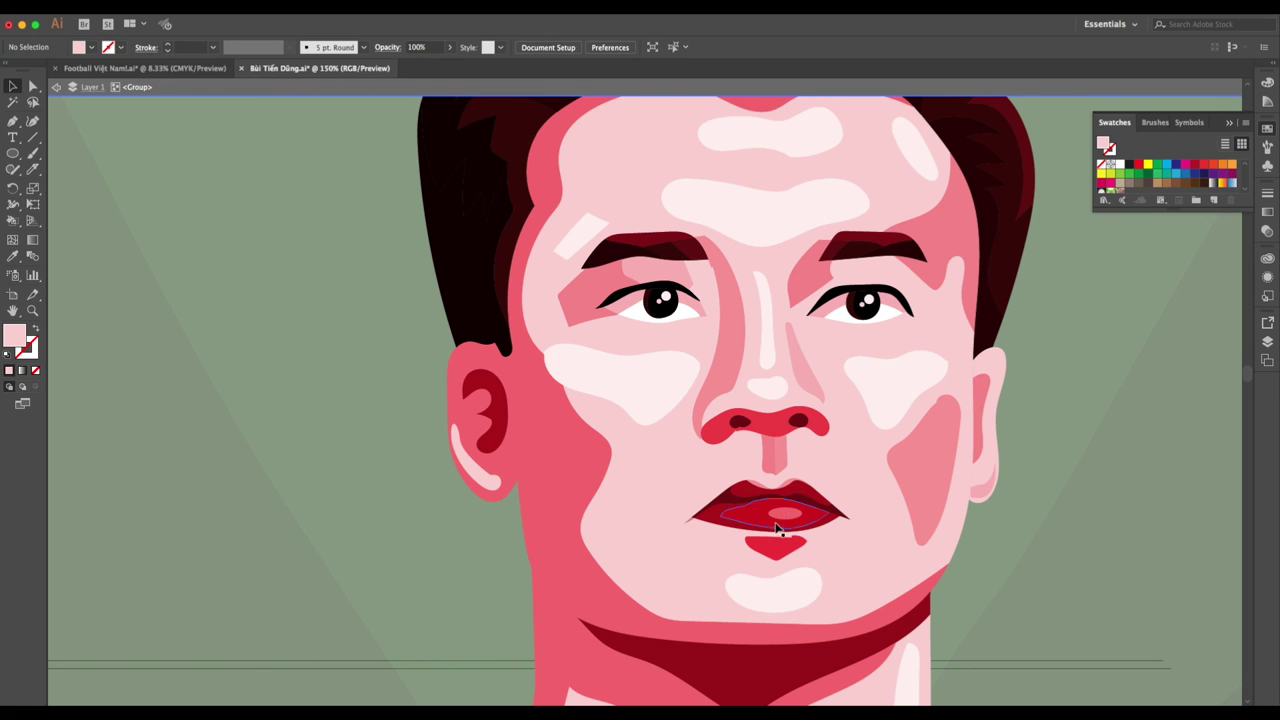
double_click(1090, 554)
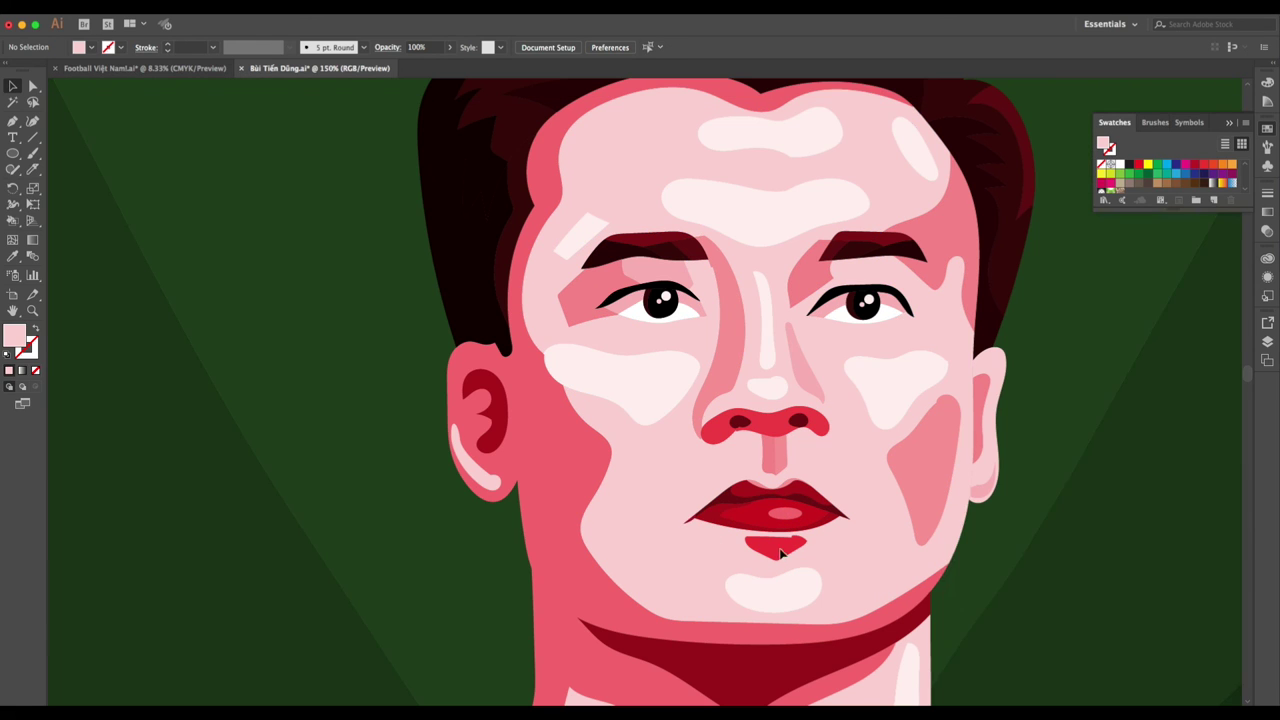
Zoom out and scroll until the whole portrait and reference photo are visible.
left_click(690, 522)
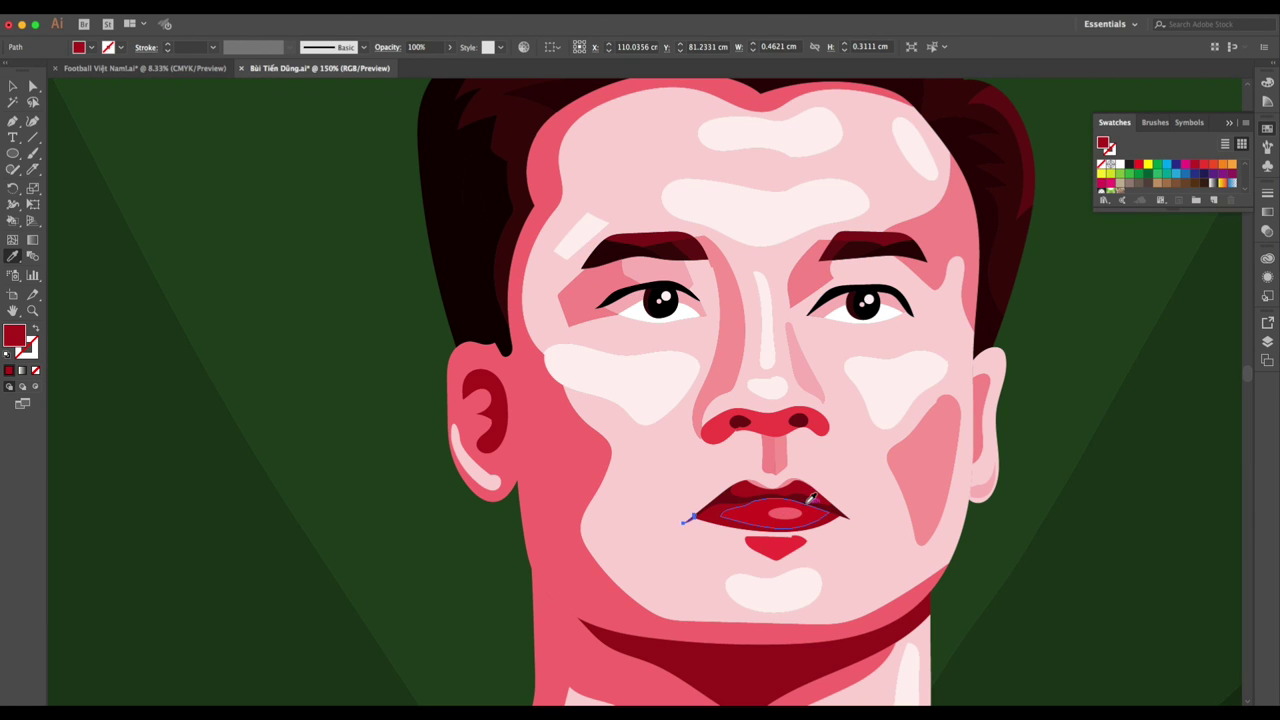
key("ctrl+minus")
left_click(1029, 583)
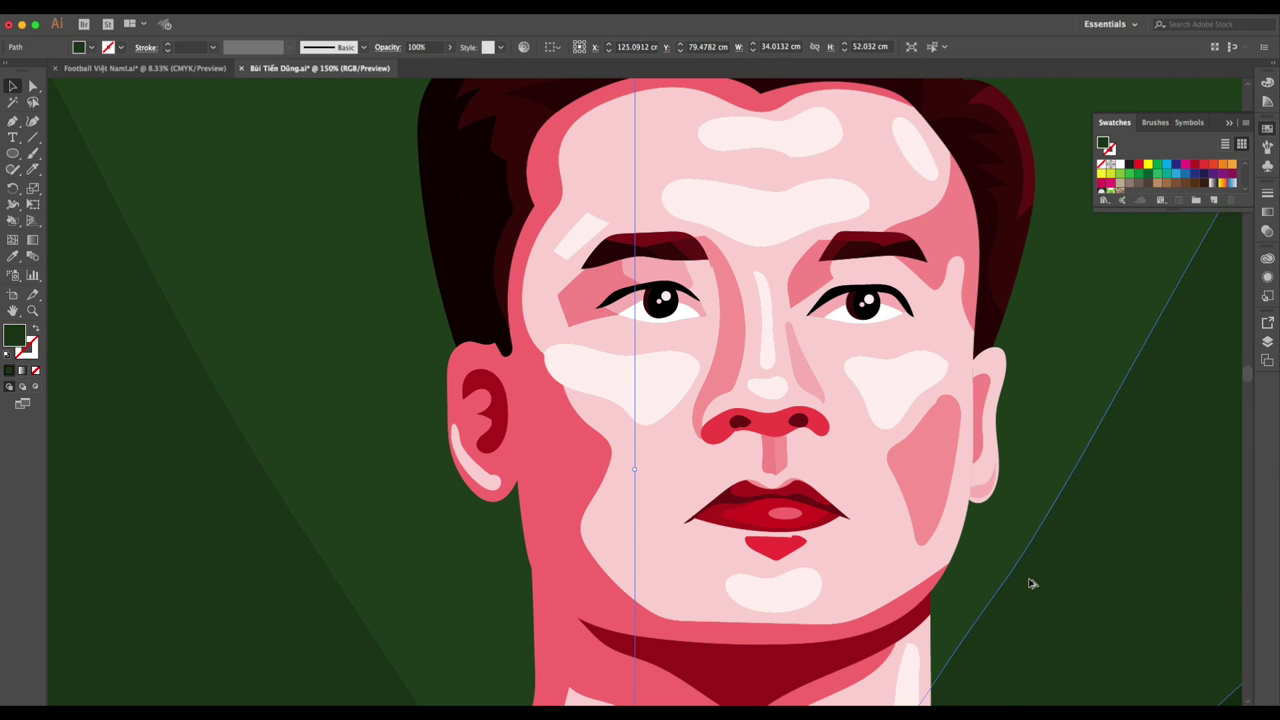
scroll(1143, 594, "left", 3)
scroll(1076, 527, "down", 3)
scroll(1076, 527, "right", 3)
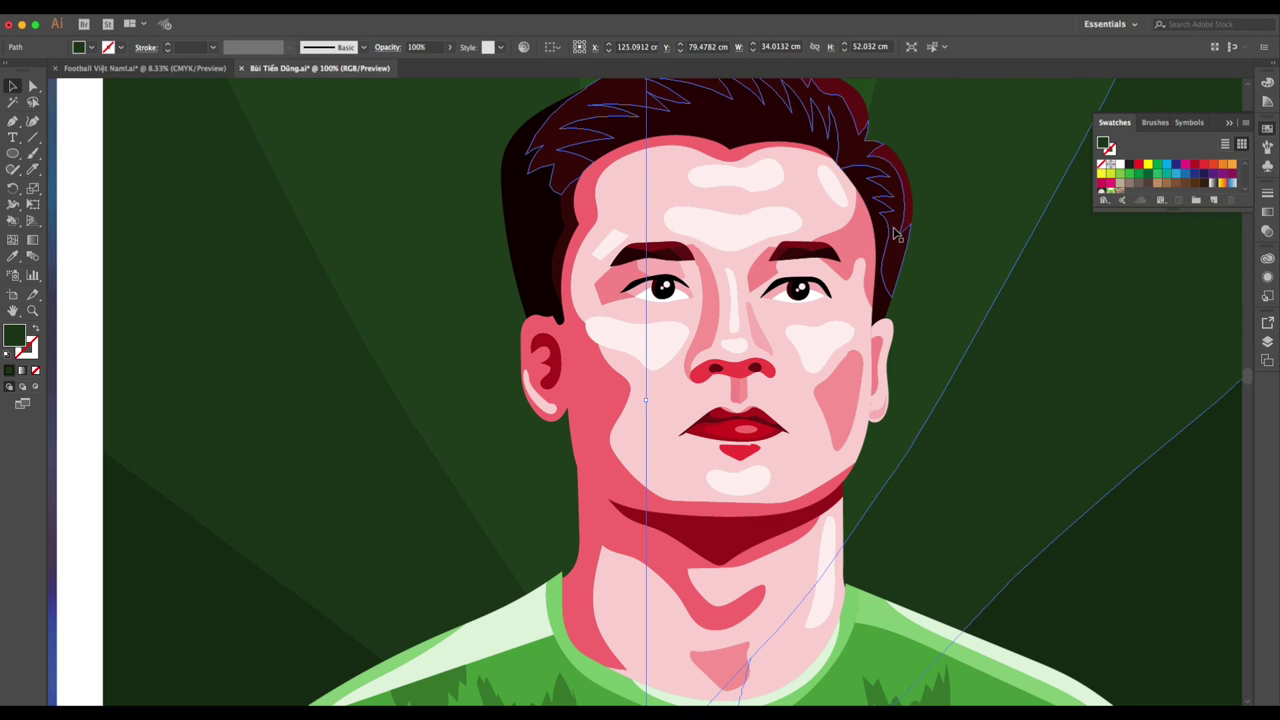
scroll(936, 381, "down", 1)
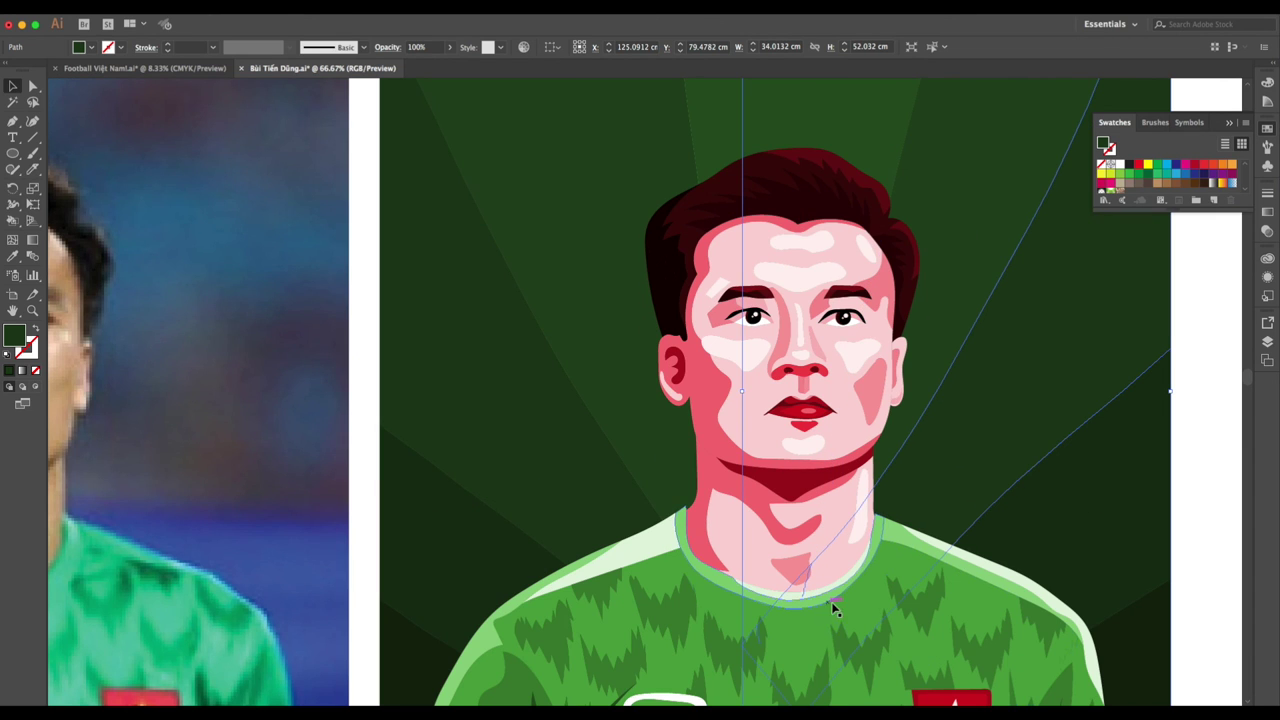
left_click(830, 563)
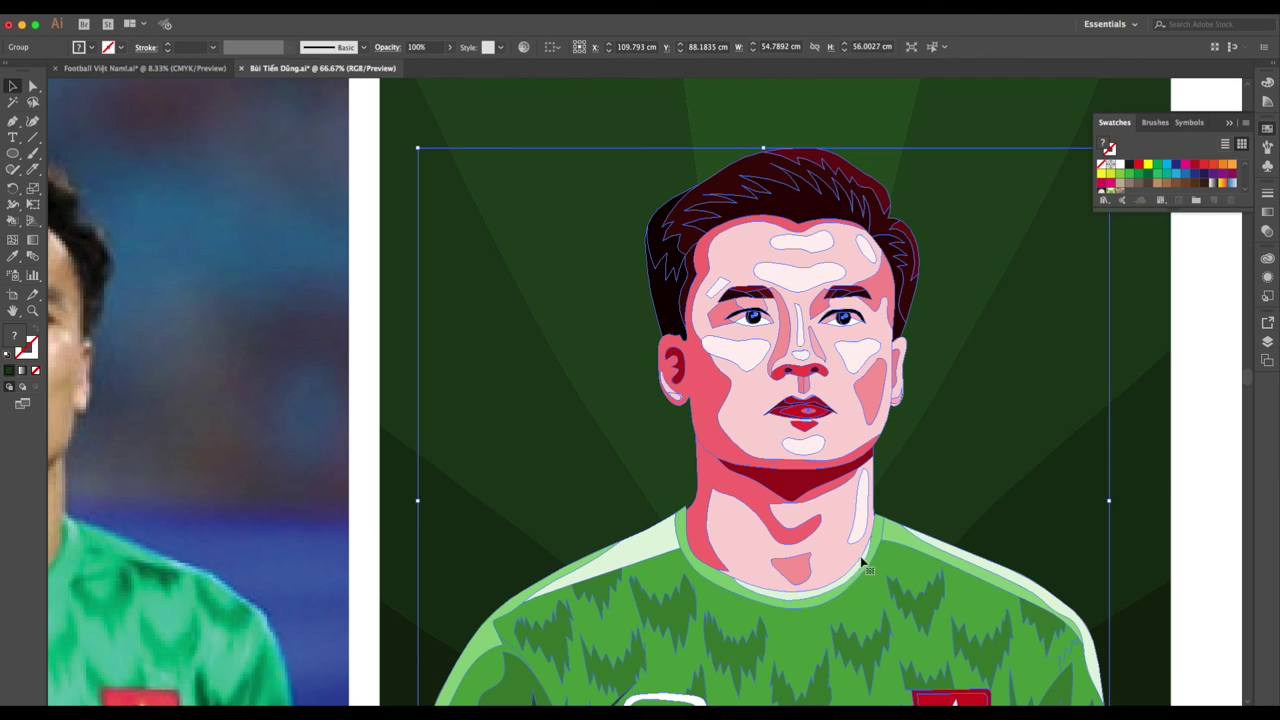
scroll(888, 540, "down", 2)
scroll(997, 500, "down", 2)
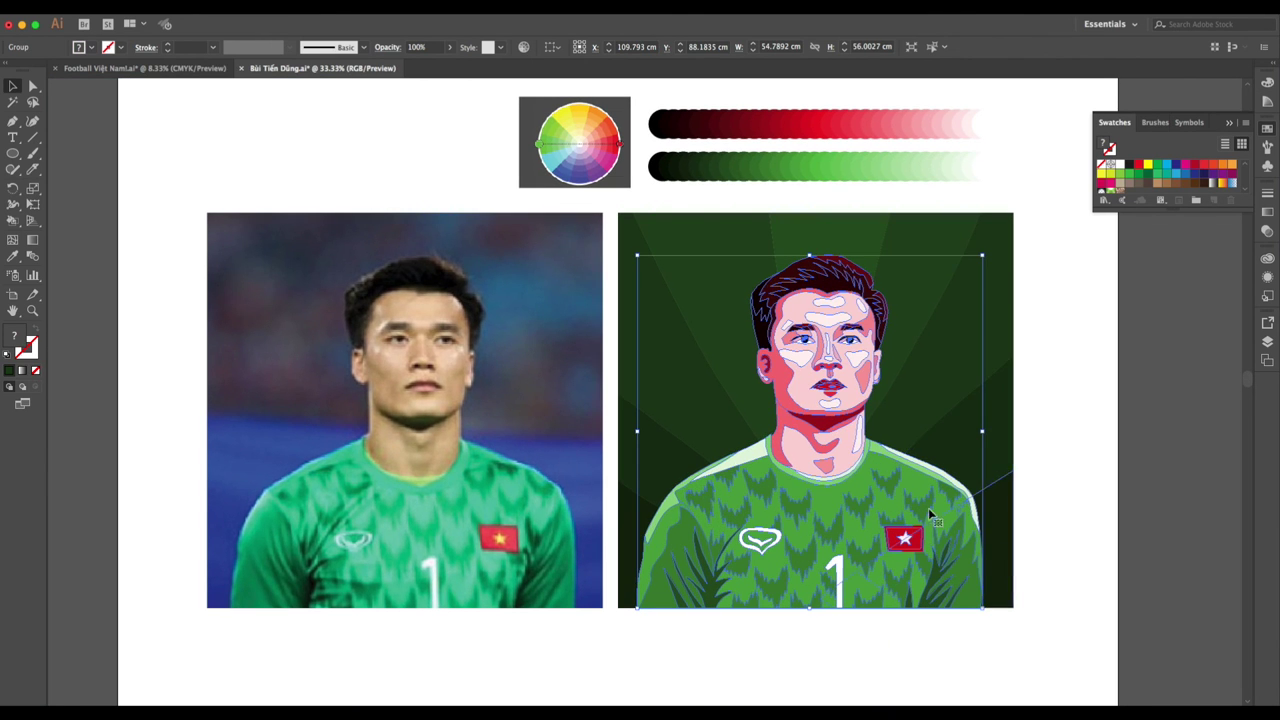
left_click_drag(775, 382, 665, 457)
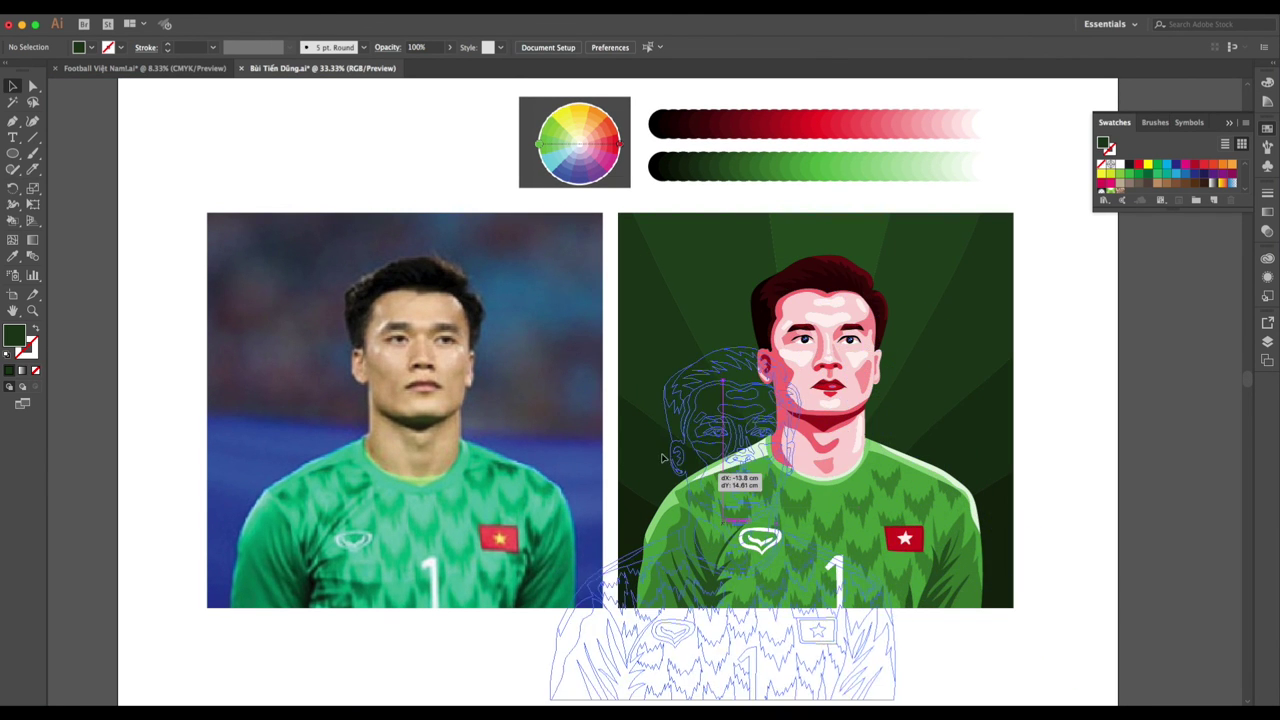
key("ctrl+z")
left_click_drag(1049, 642, 640, 262)
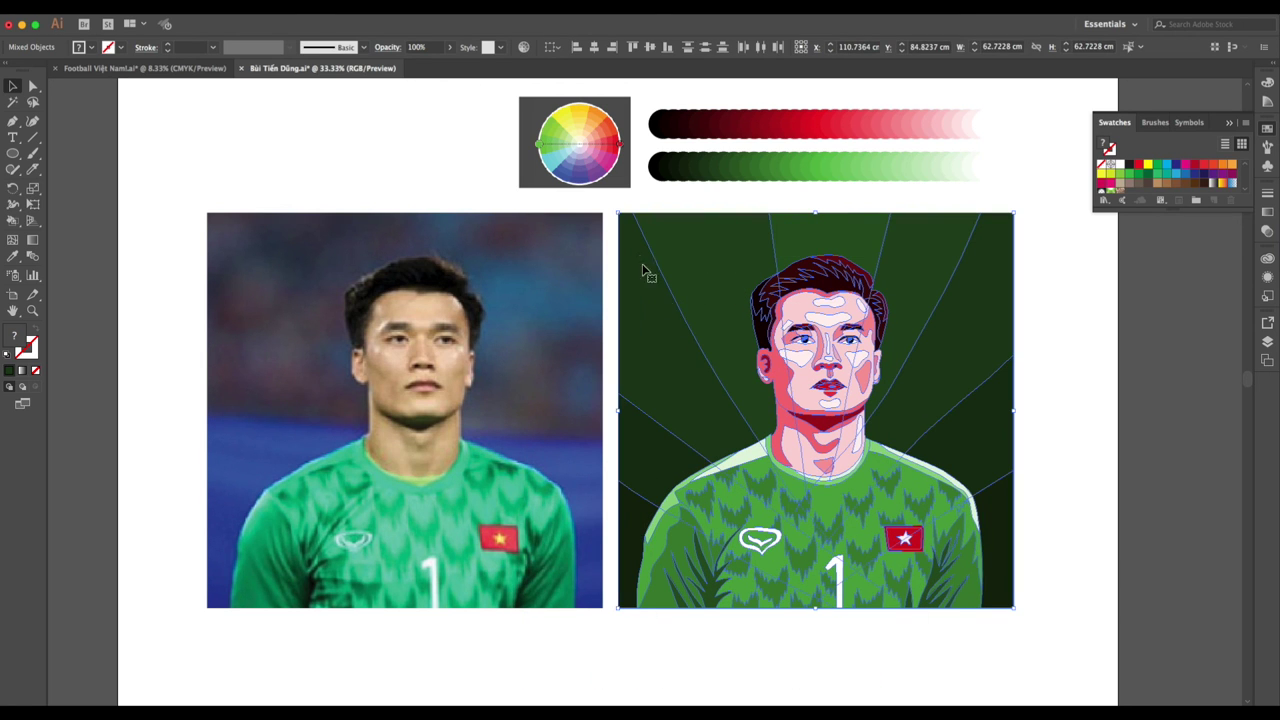
left_click(871, 525)
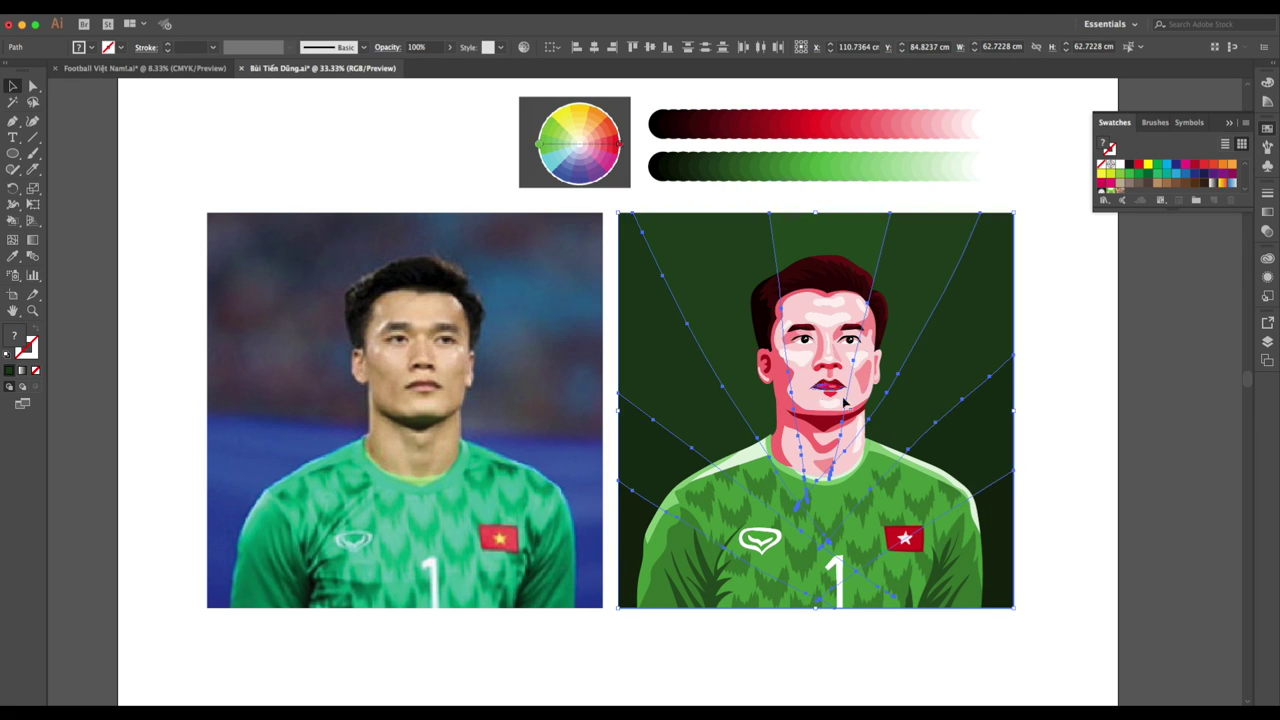
key("a")
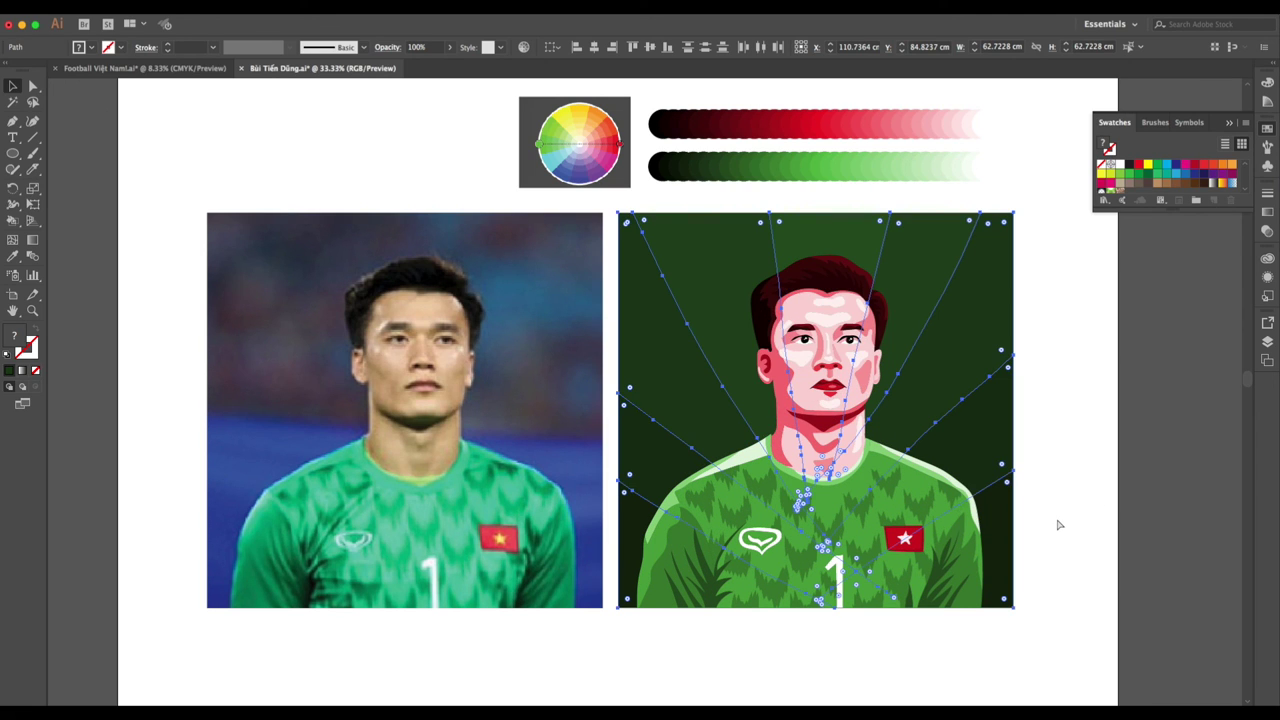
left_click(1062, 522)
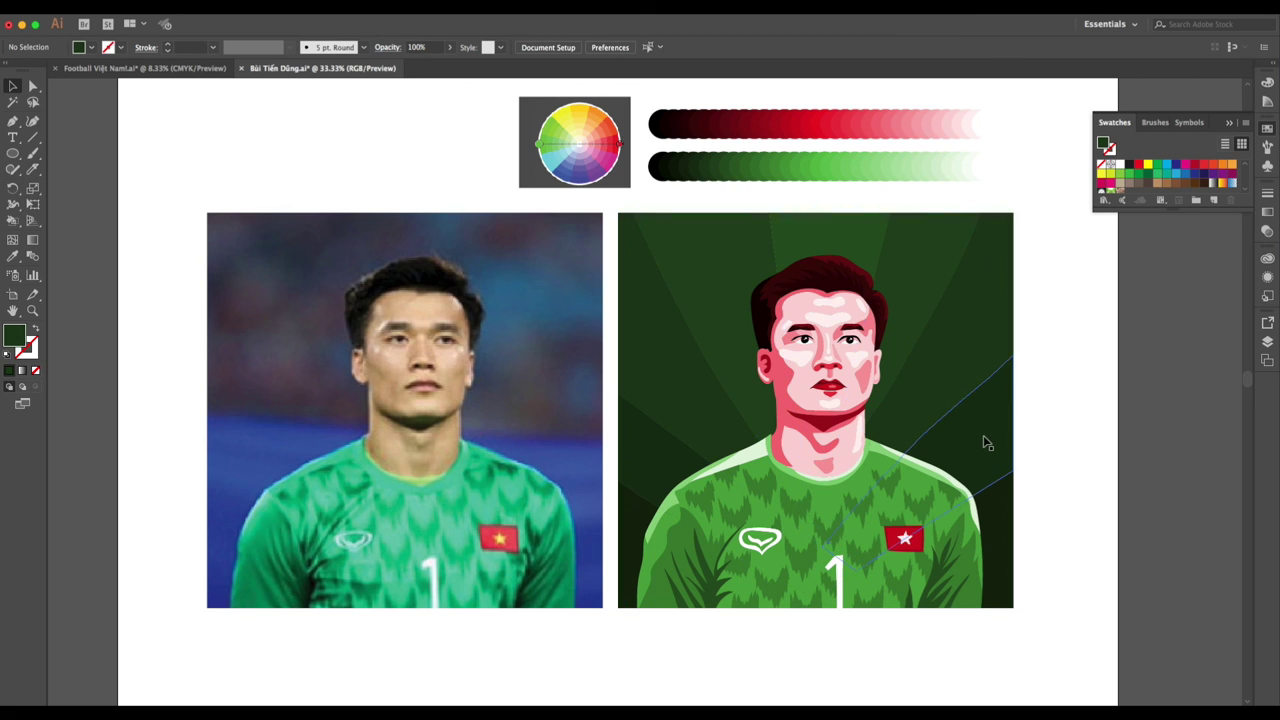
left_click(806, 519)
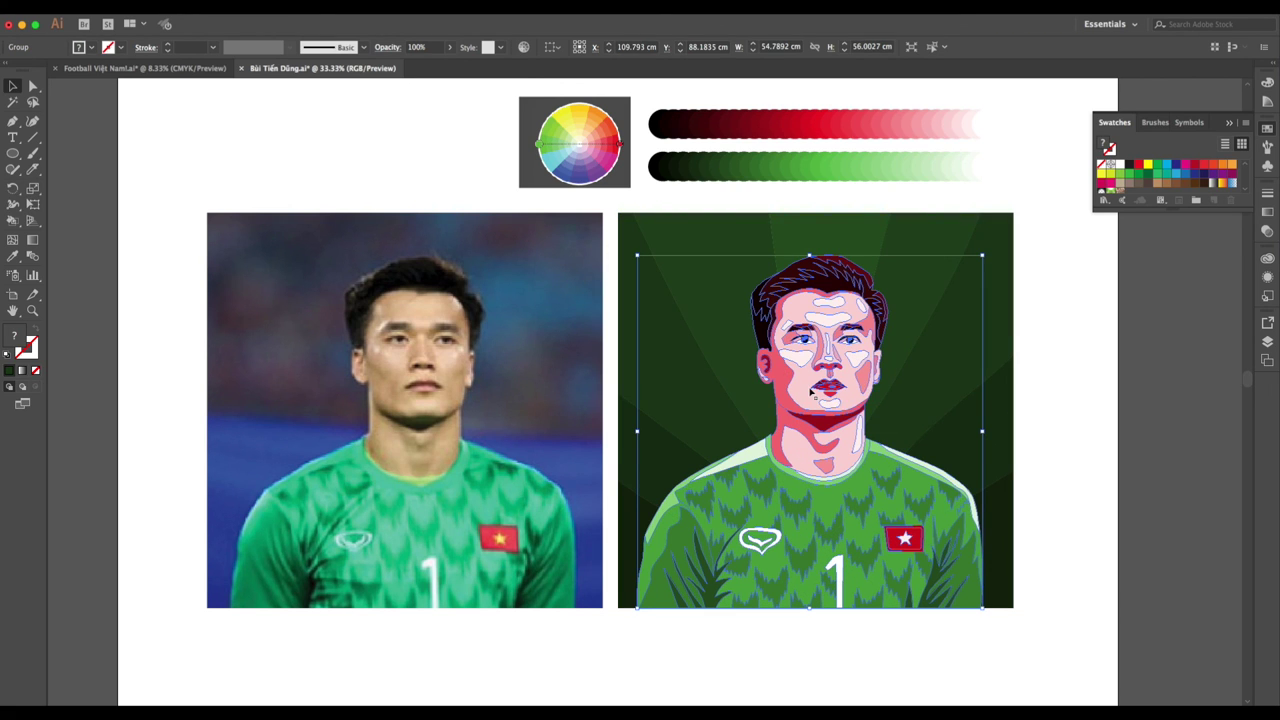
key("super+shift+a")
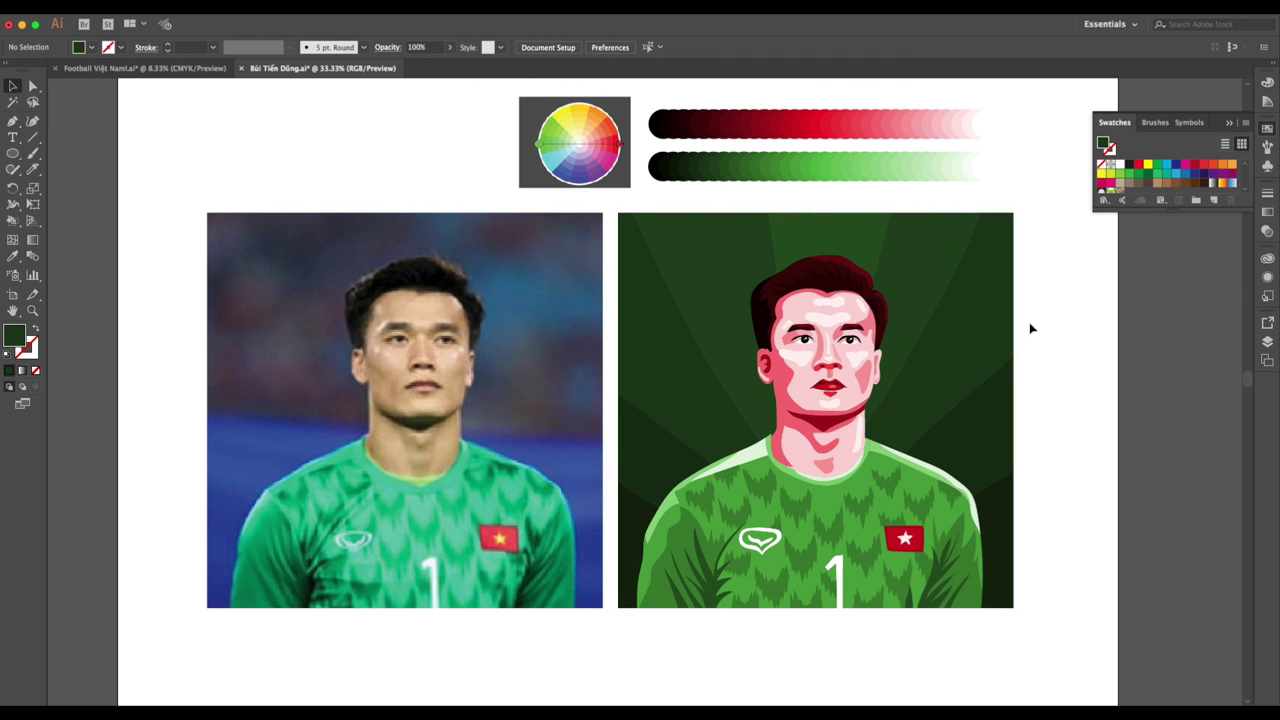
left_click_drag(1046, 304, 784, 536)
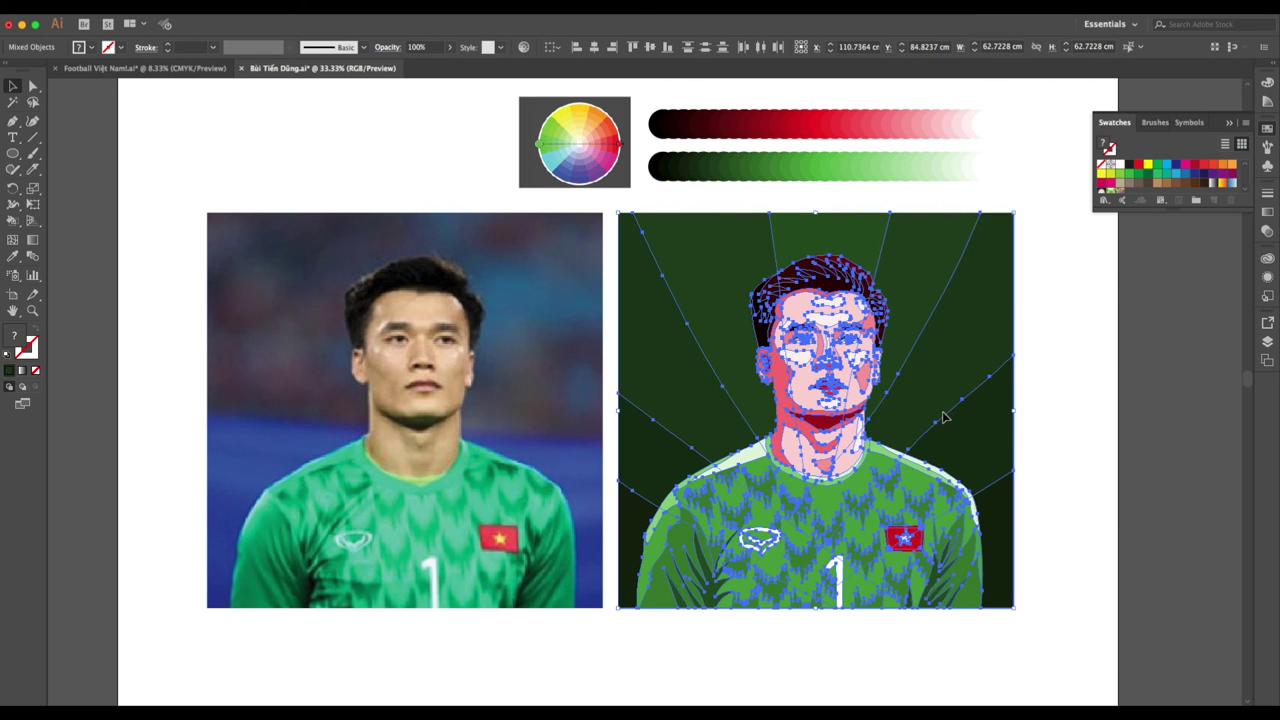
left_click(946, 405)
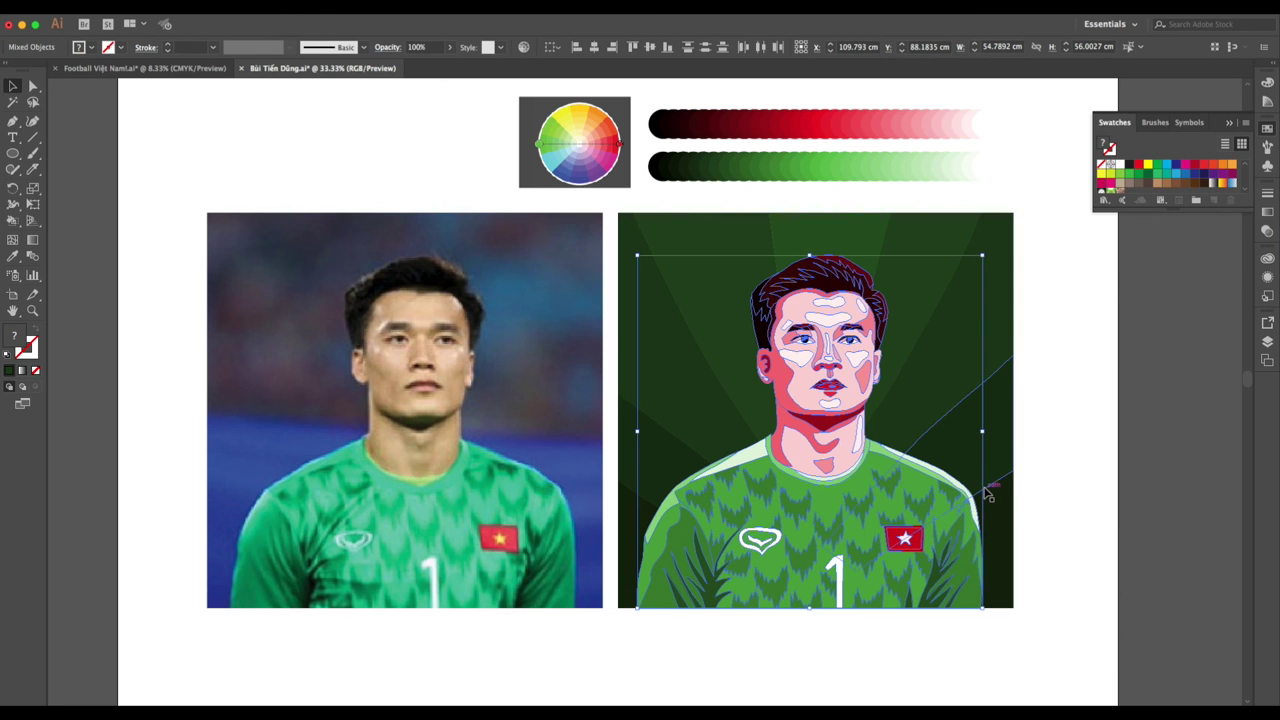
left_click(1062, 483)
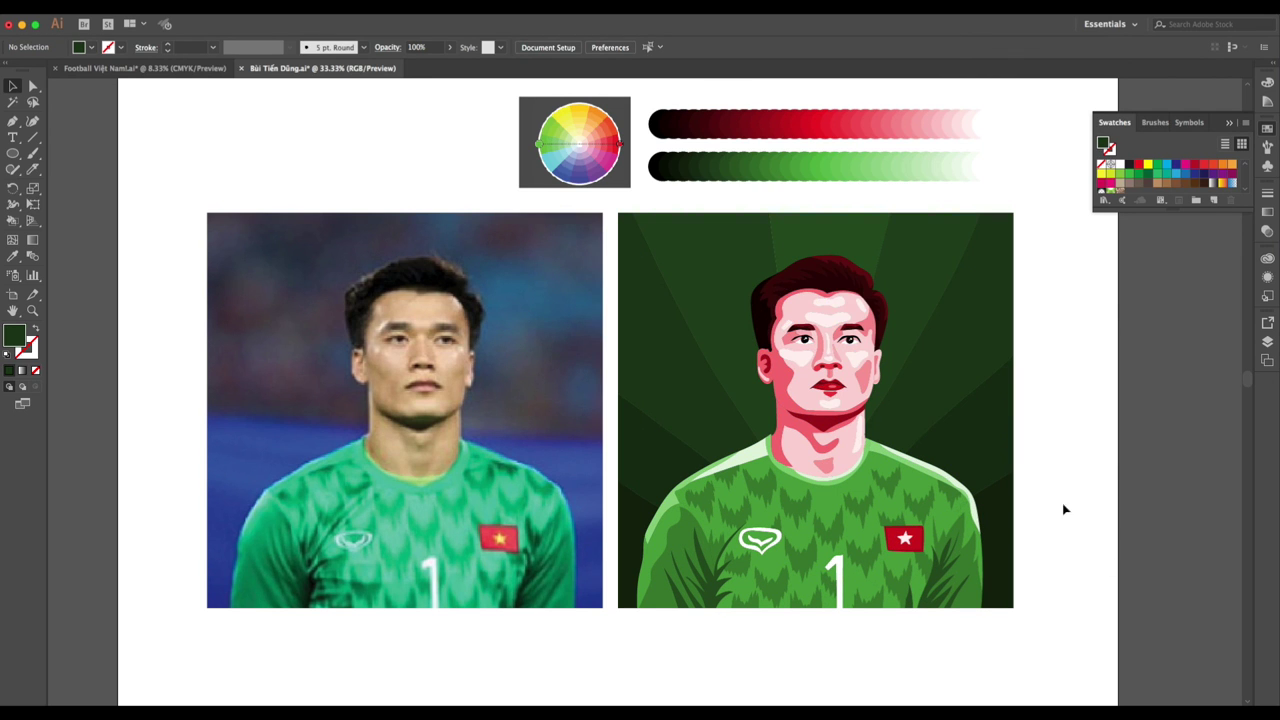
scroll(1018, 499, "up", 1)
mouse_move(994, 486)
left_mouse_down()
mouse_move(1130, 486)
mouse_move(1168, 500)
mouse_move(1100, 497)
left_mouse_up()
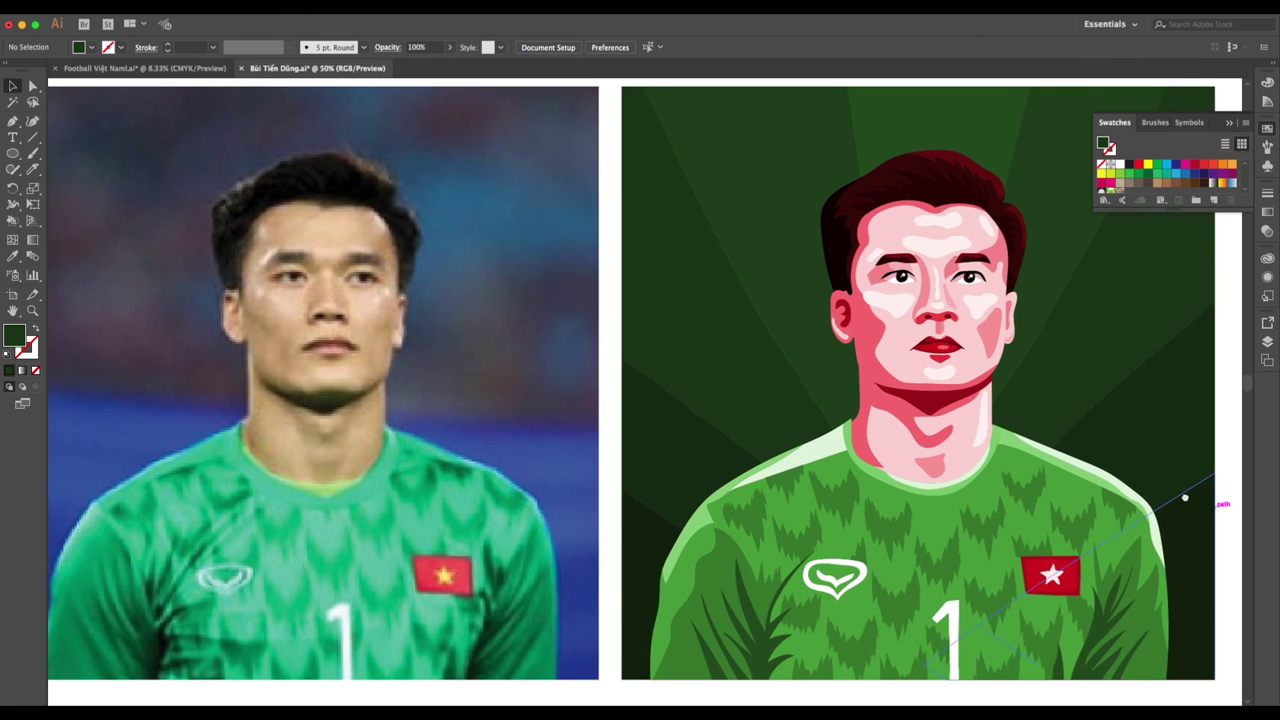
scroll(1100, 497, "down", 1)
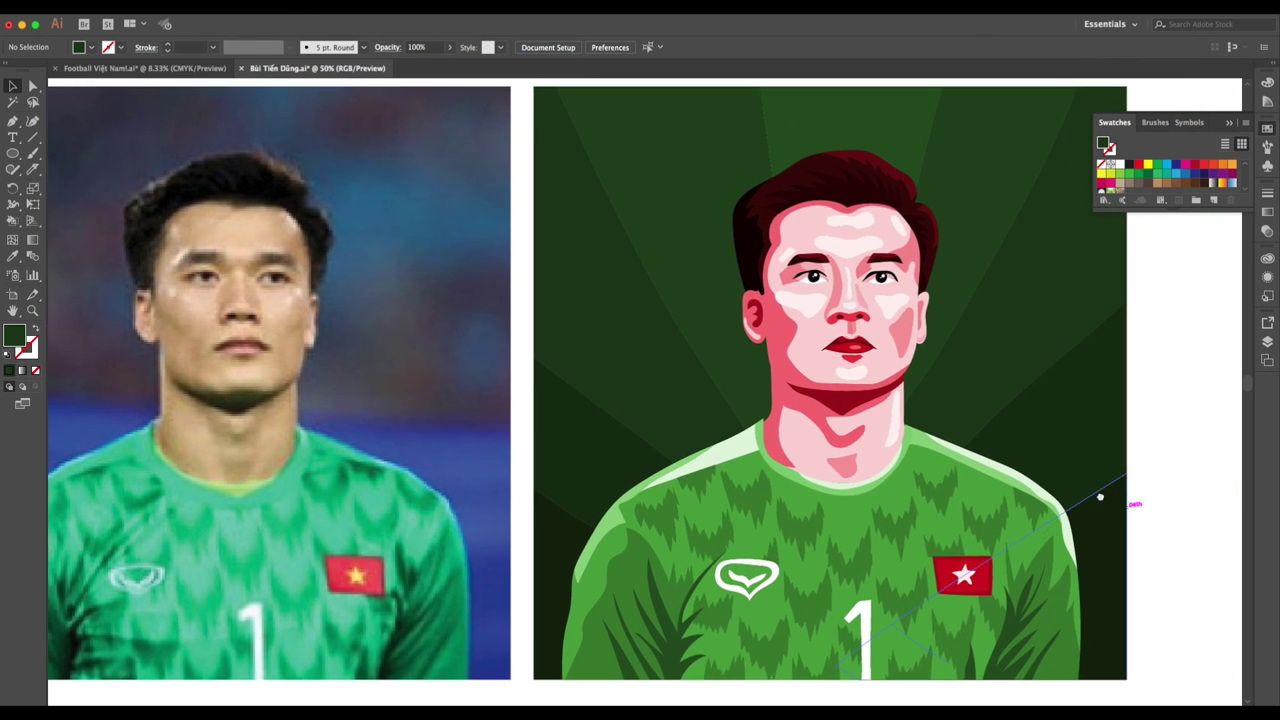
scroll(1112, 506, "up", 1)
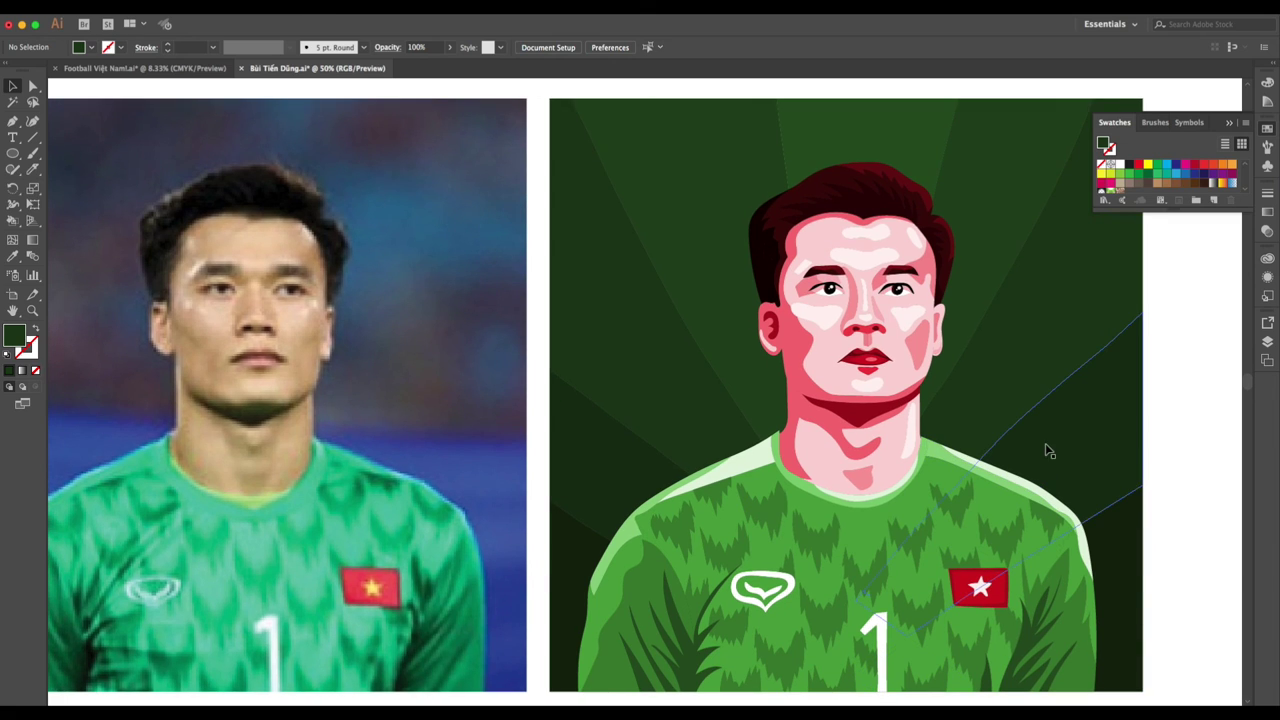